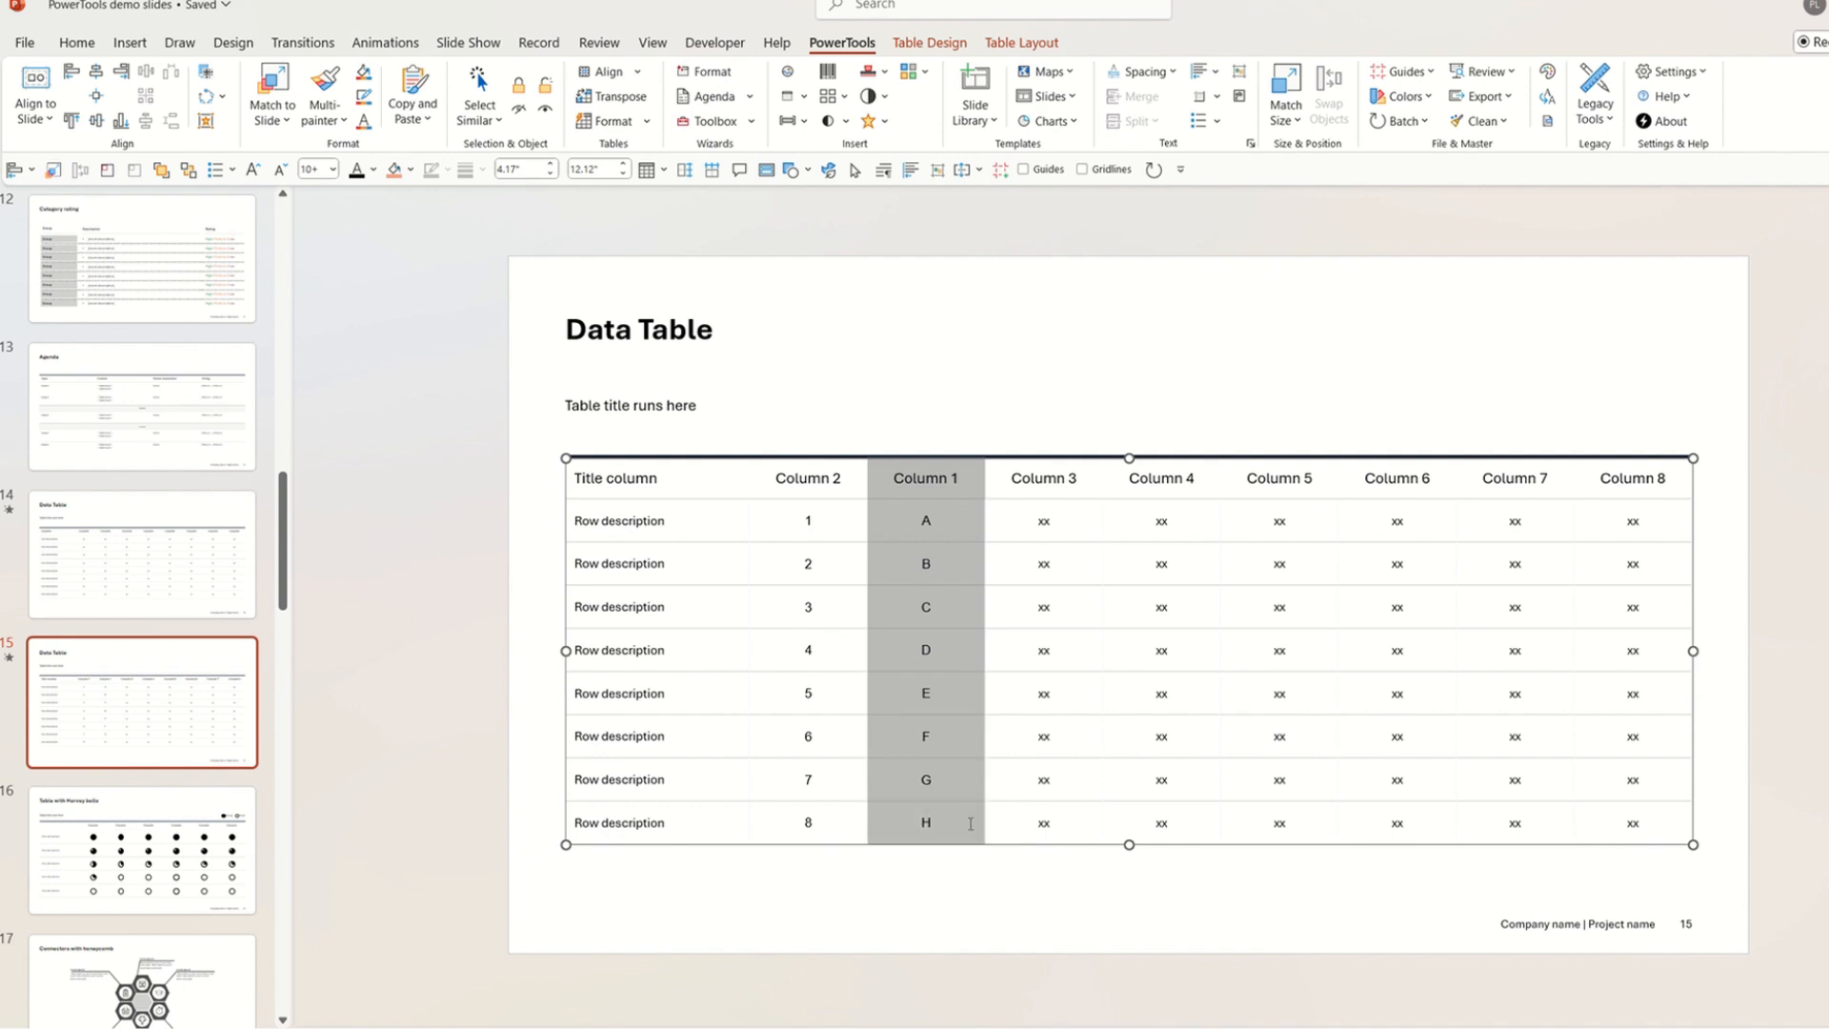
# Move Column 1 left of Column 2 with PowerTools Move Column Left.
pyautogui.rightClick(961, 741)
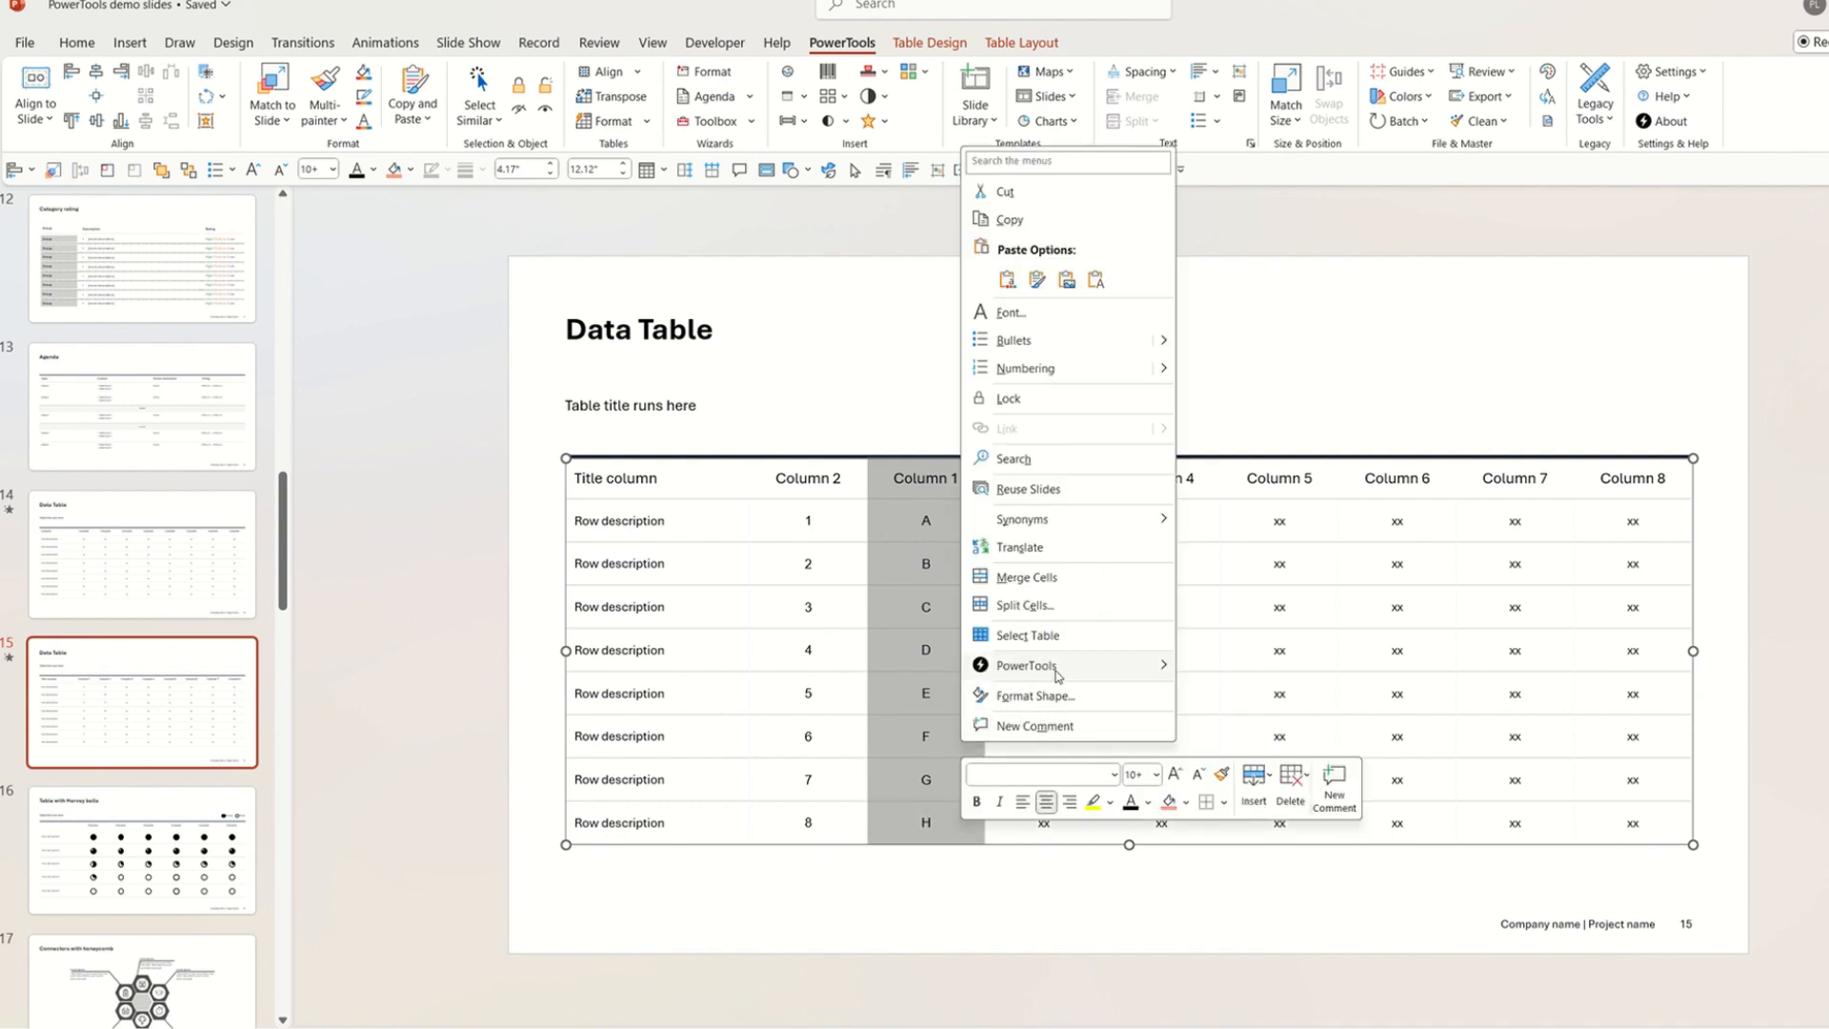
pyautogui.moveTo(1057, 669)
pyautogui.click(1207, 697)
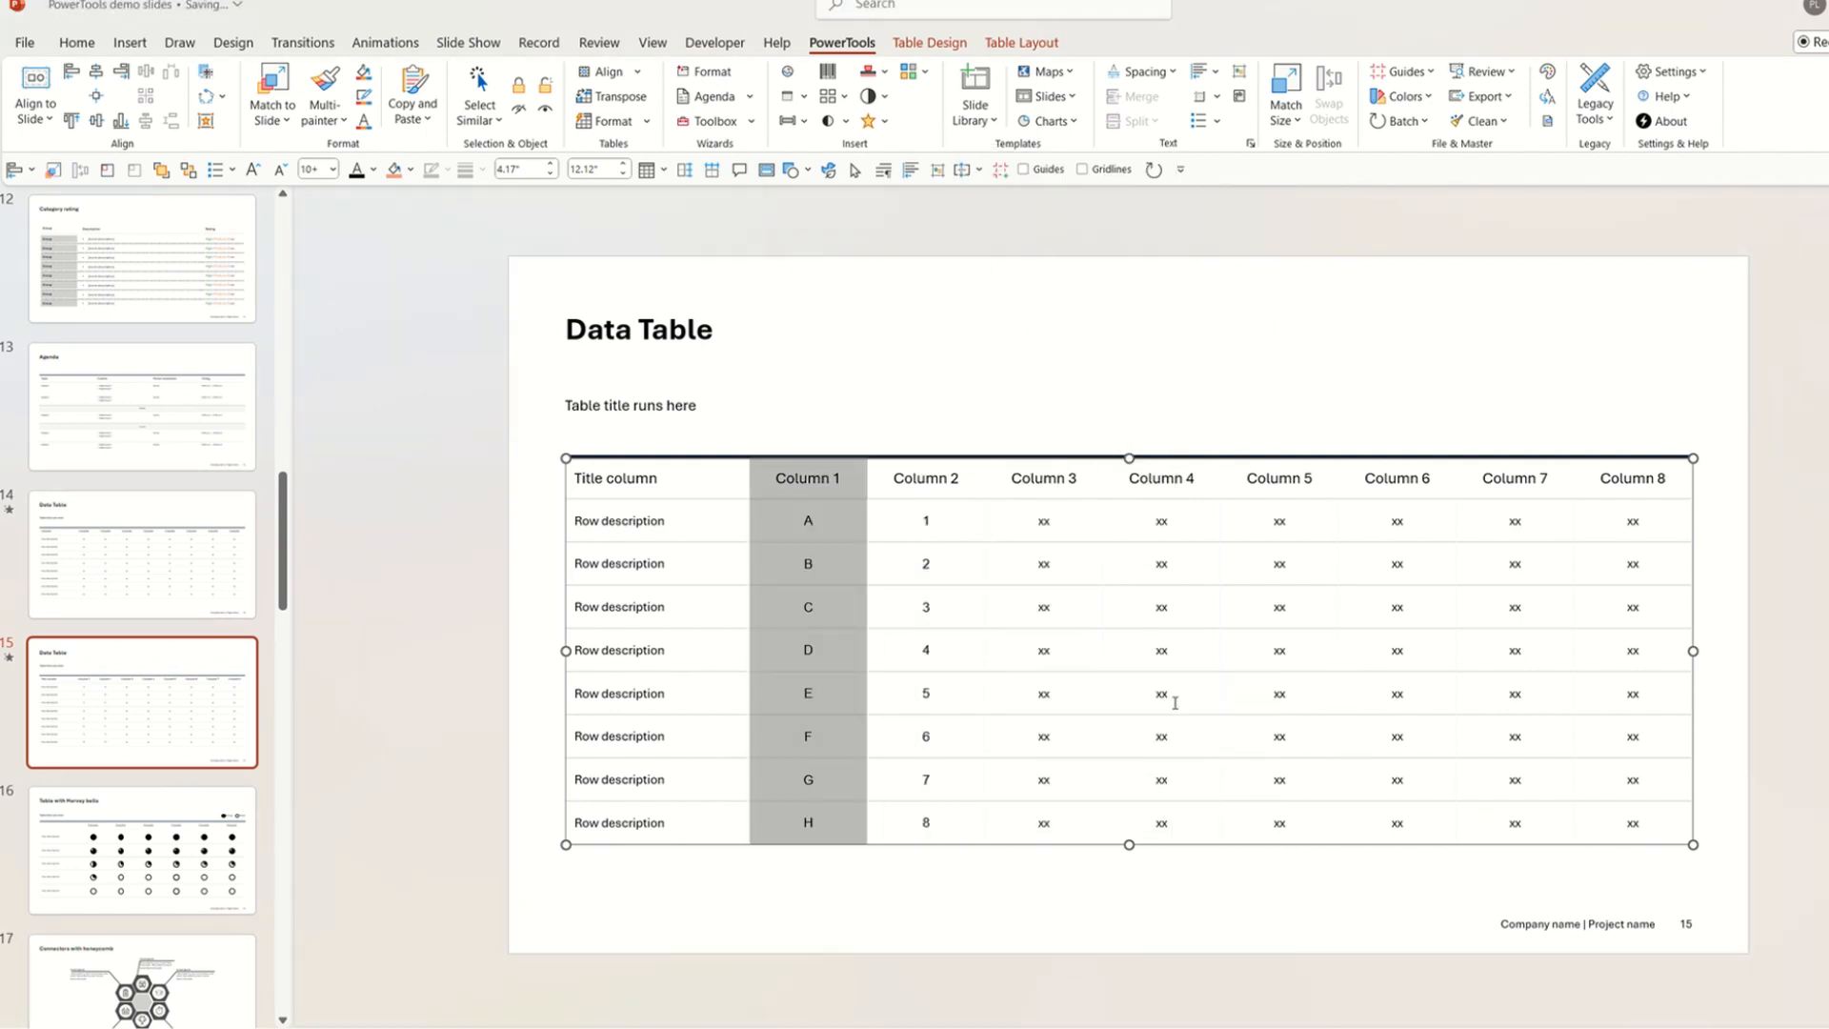
pyautogui.click(1046, 882)
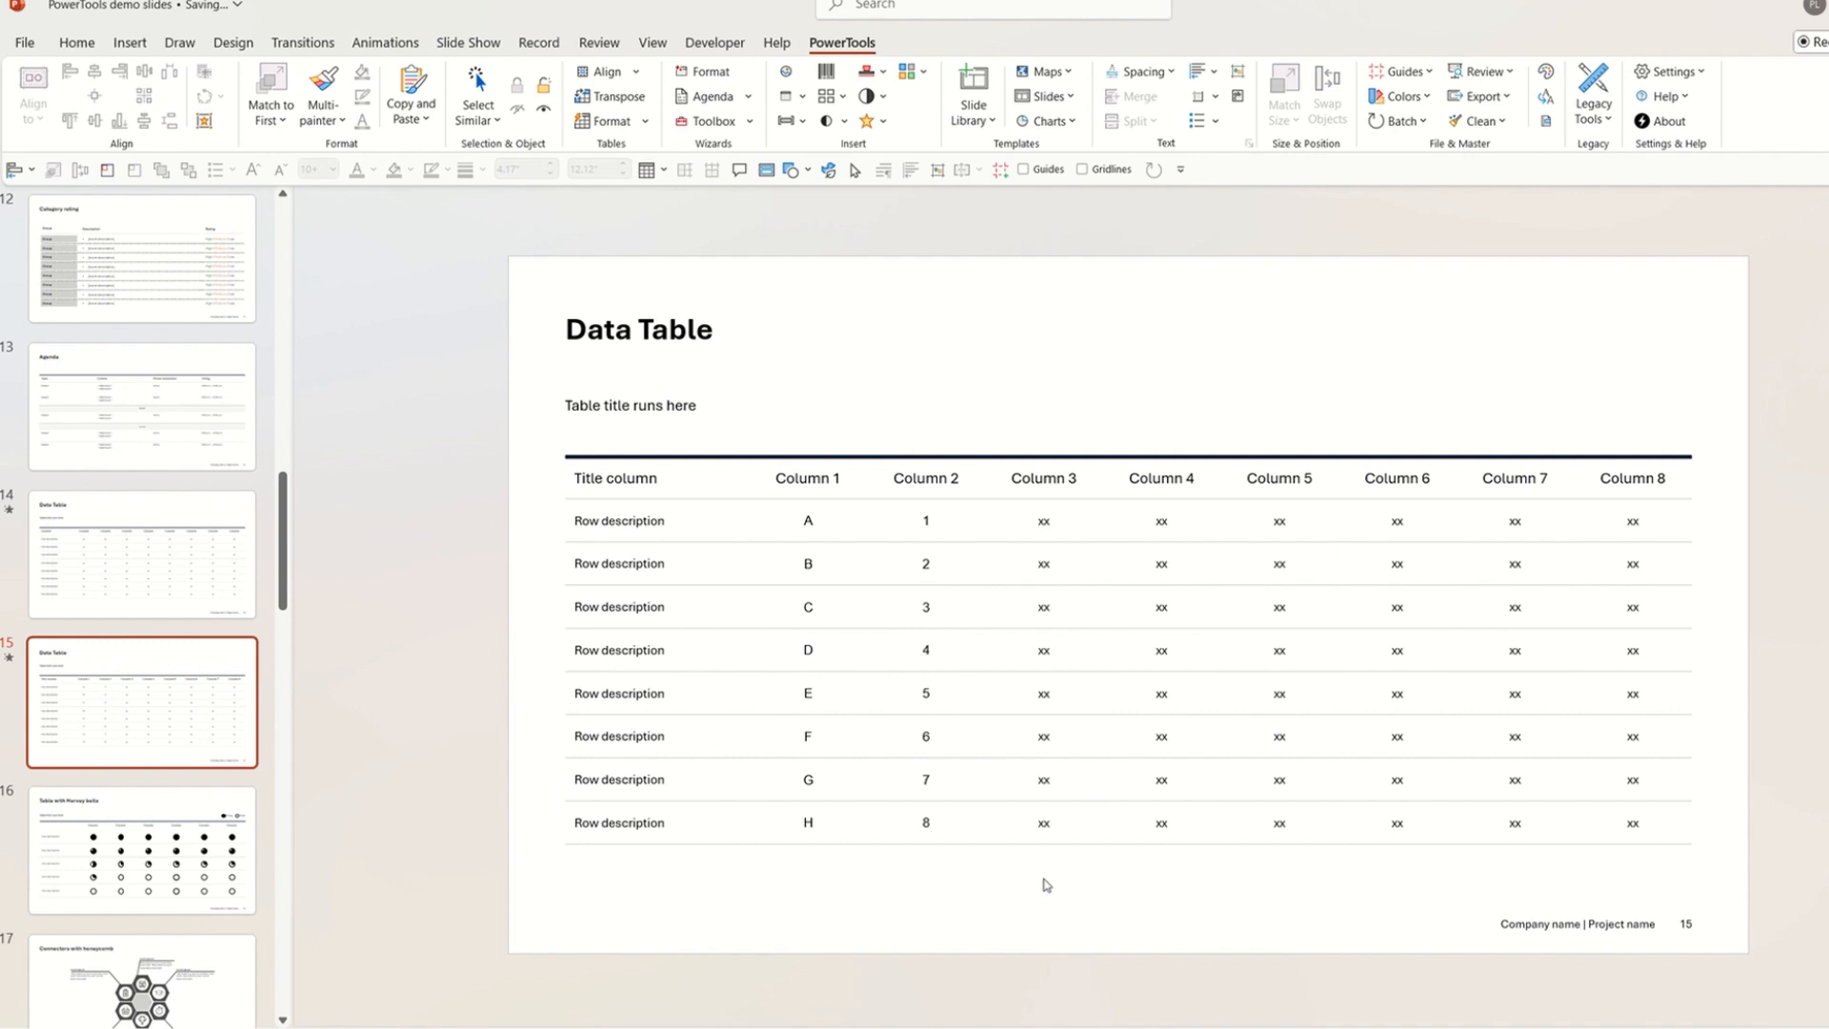
# Insert an empty column right of Column 2 and paste Column 1's cells into it.
pyautogui.rightClick(916, 483)
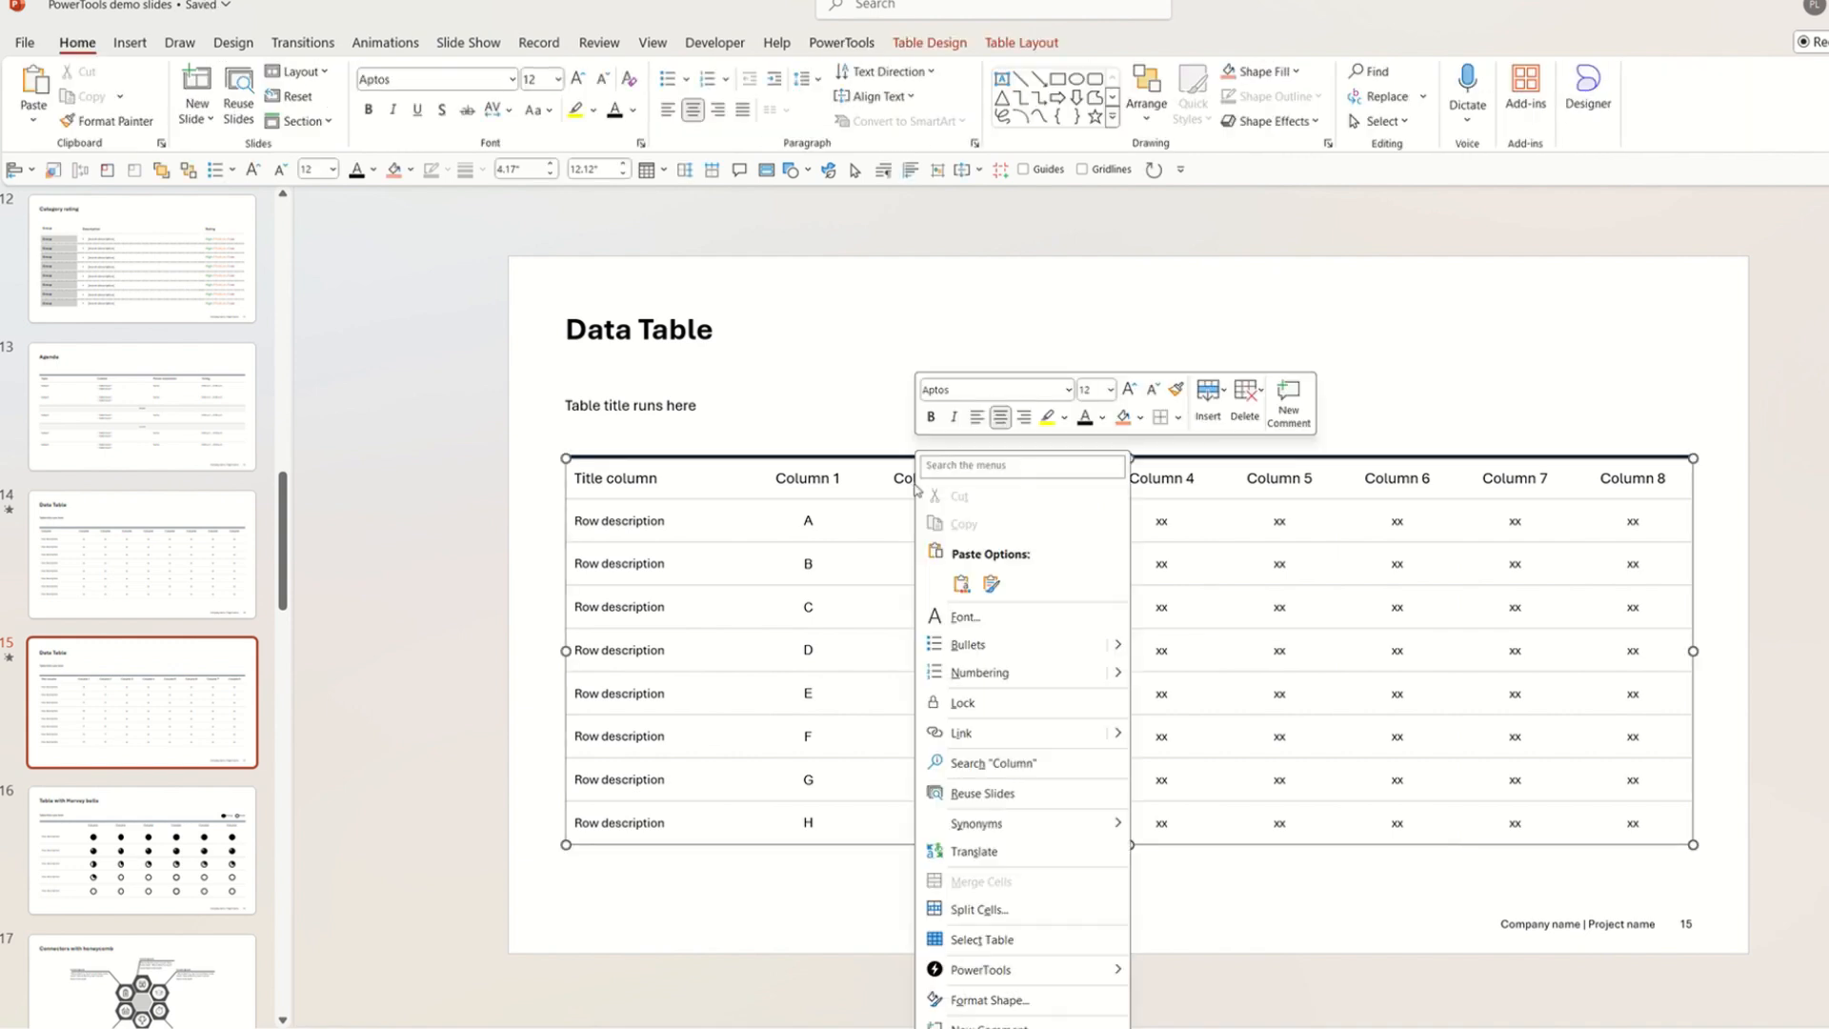
pyautogui.click(1207, 398)
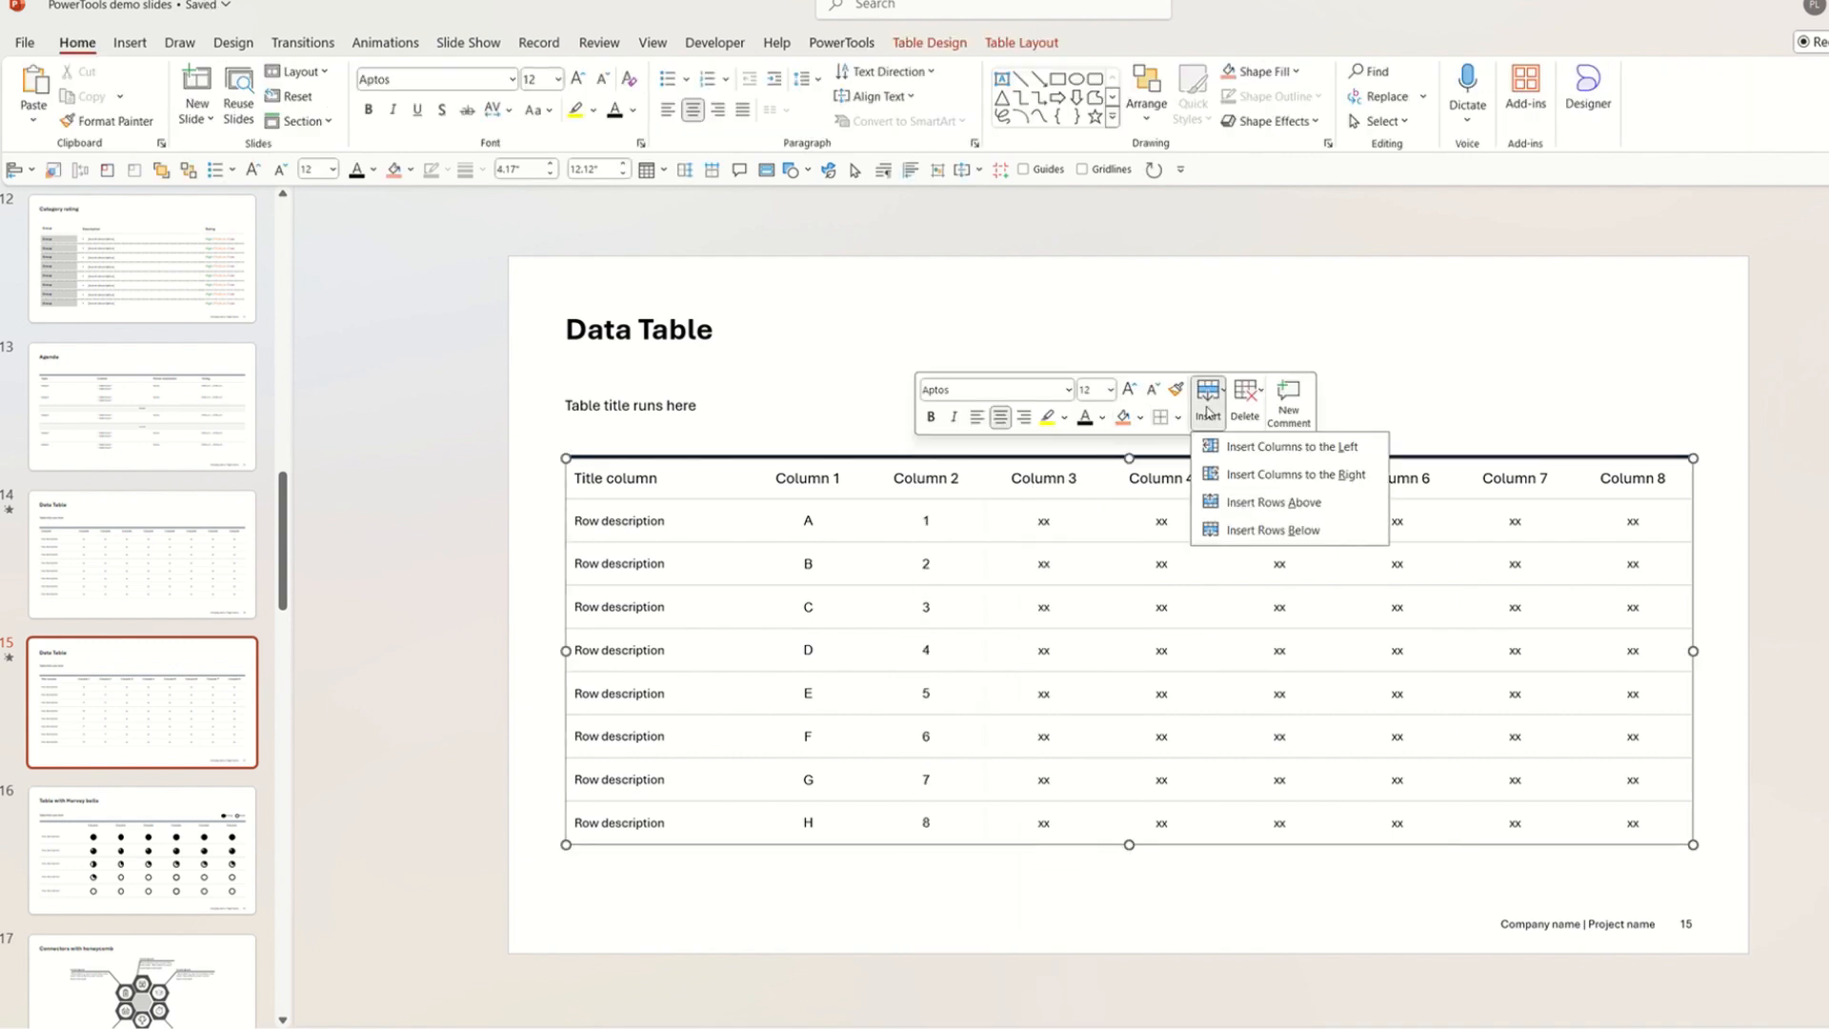
pyautogui.click(1223, 474)
pyautogui.moveTo(790, 478)
pyautogui.mouseDown()
pyautogui.moveTo(816, 620)
pyautogui.moveTo(797, 809)
pyautogui.mouseUp()
pyautogui.hotkey('ctrl', 'c')
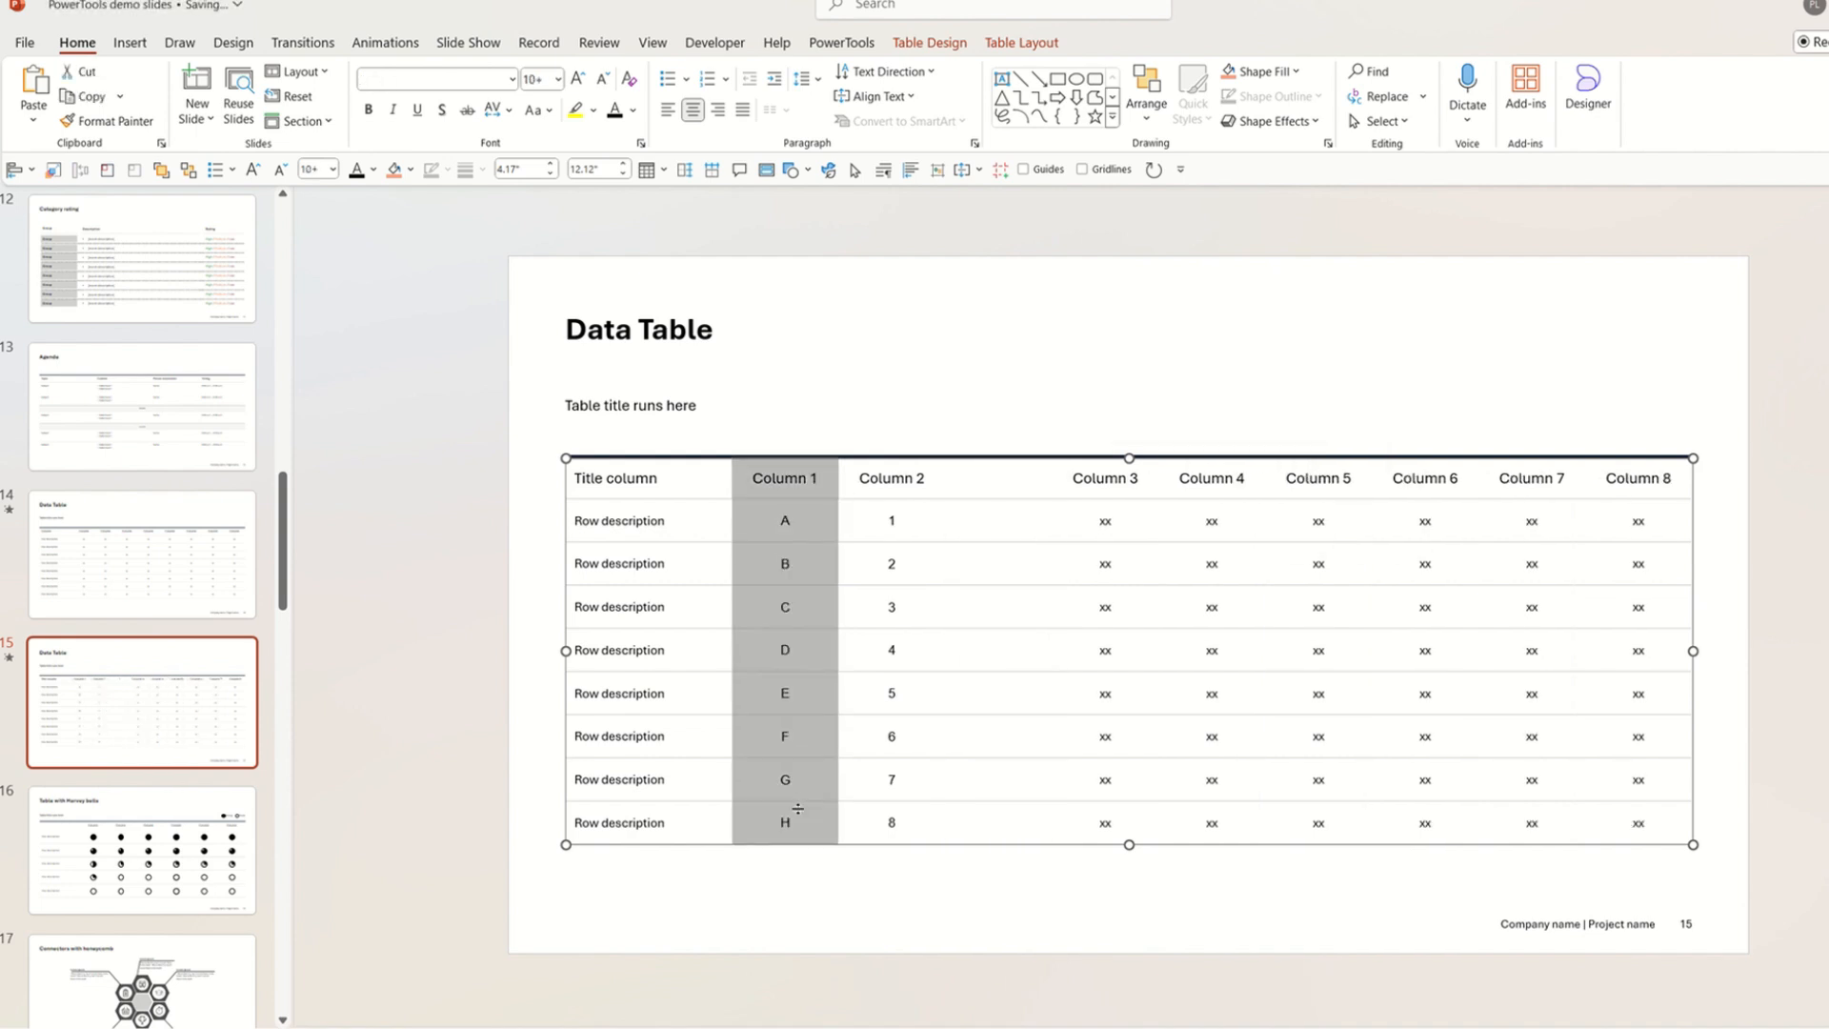
pyautogui.click(973, 483)
pyautogui.hotkey('ctrl', 'v')
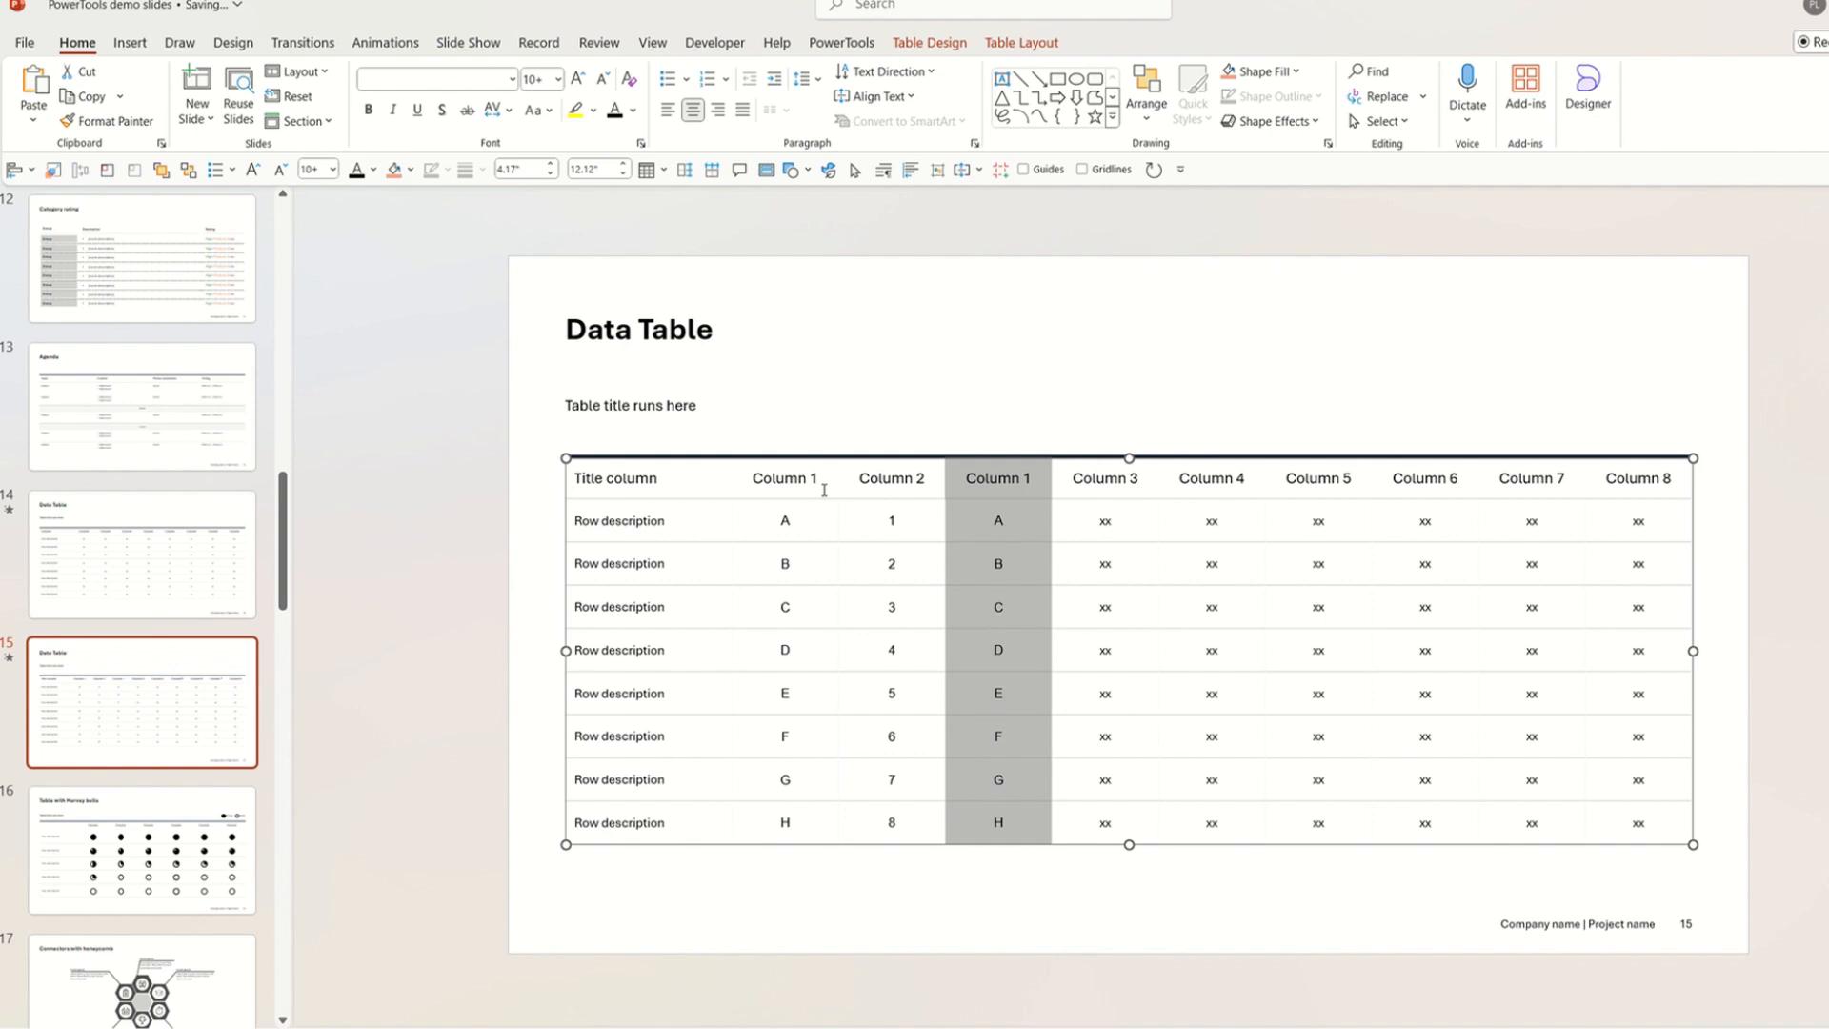
# Delete the original Column 1 from the table.
pyautogui.click(824, 490)
pyautogui.rightClick(821, 482)
pyautogui.click(1164, 396)
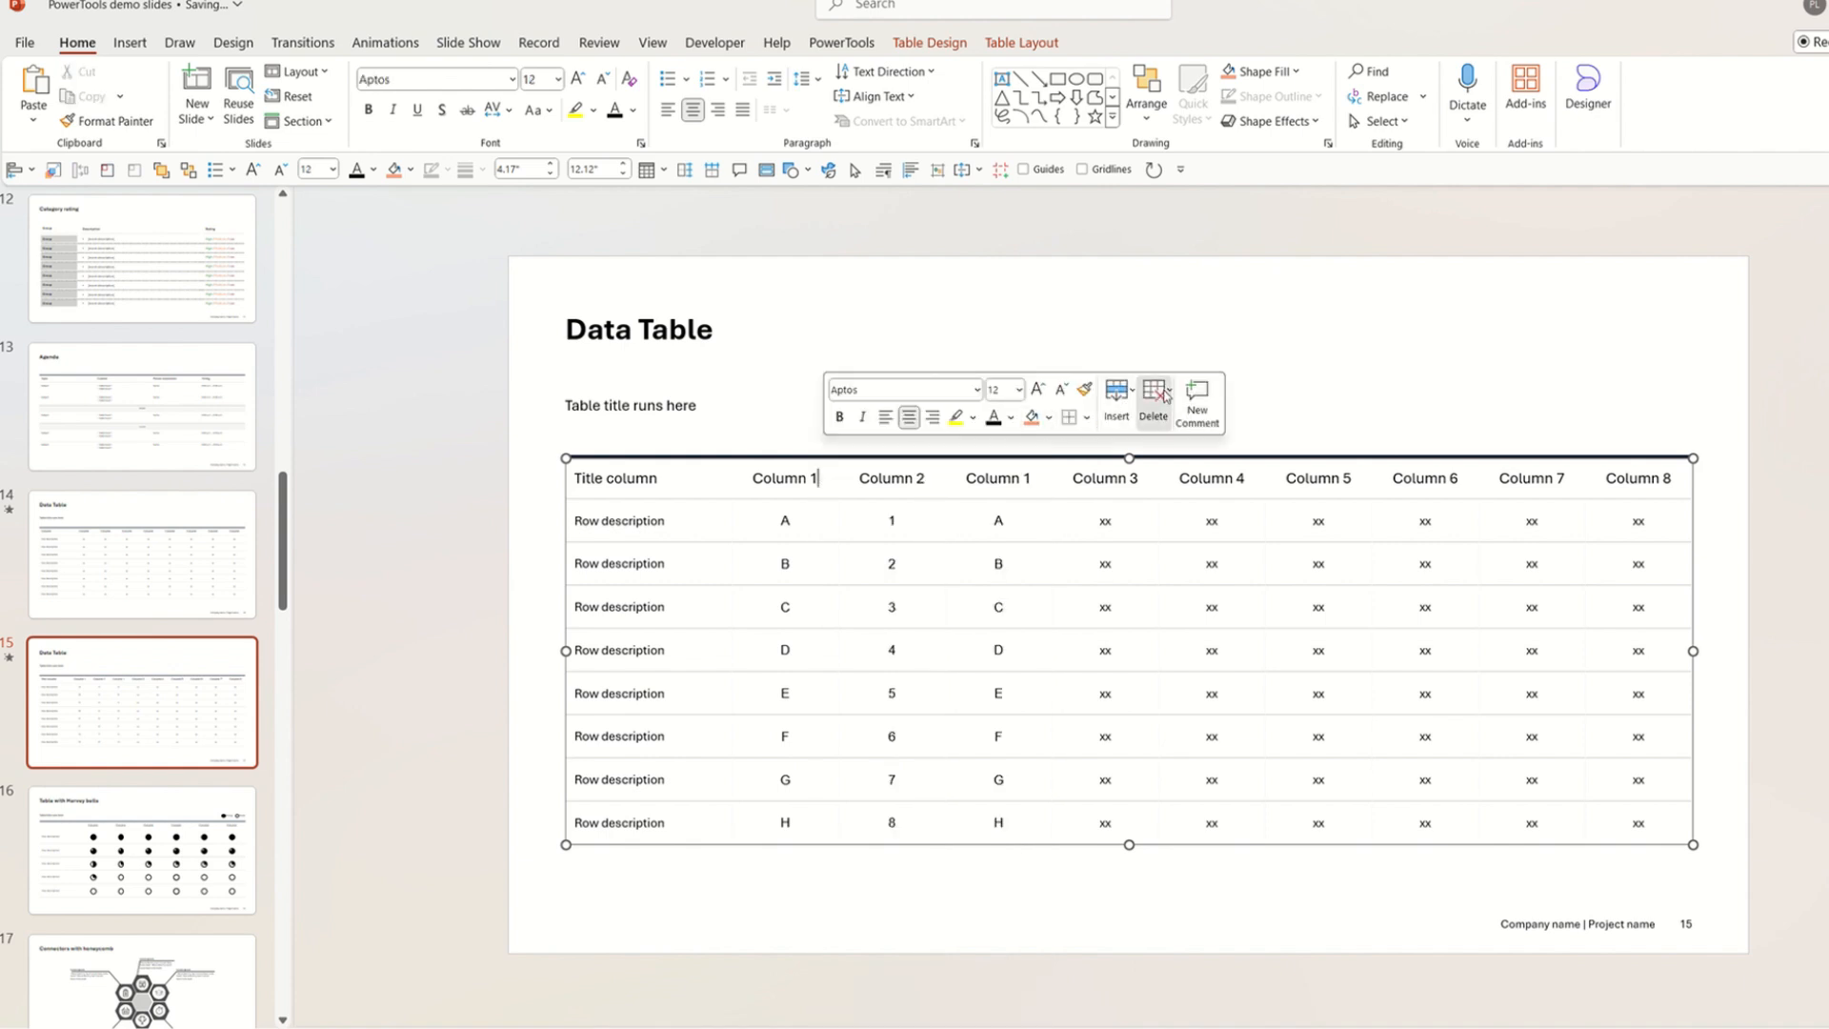
pyautogui.click(1164, 395)
pyautogui.click(1194, 459)
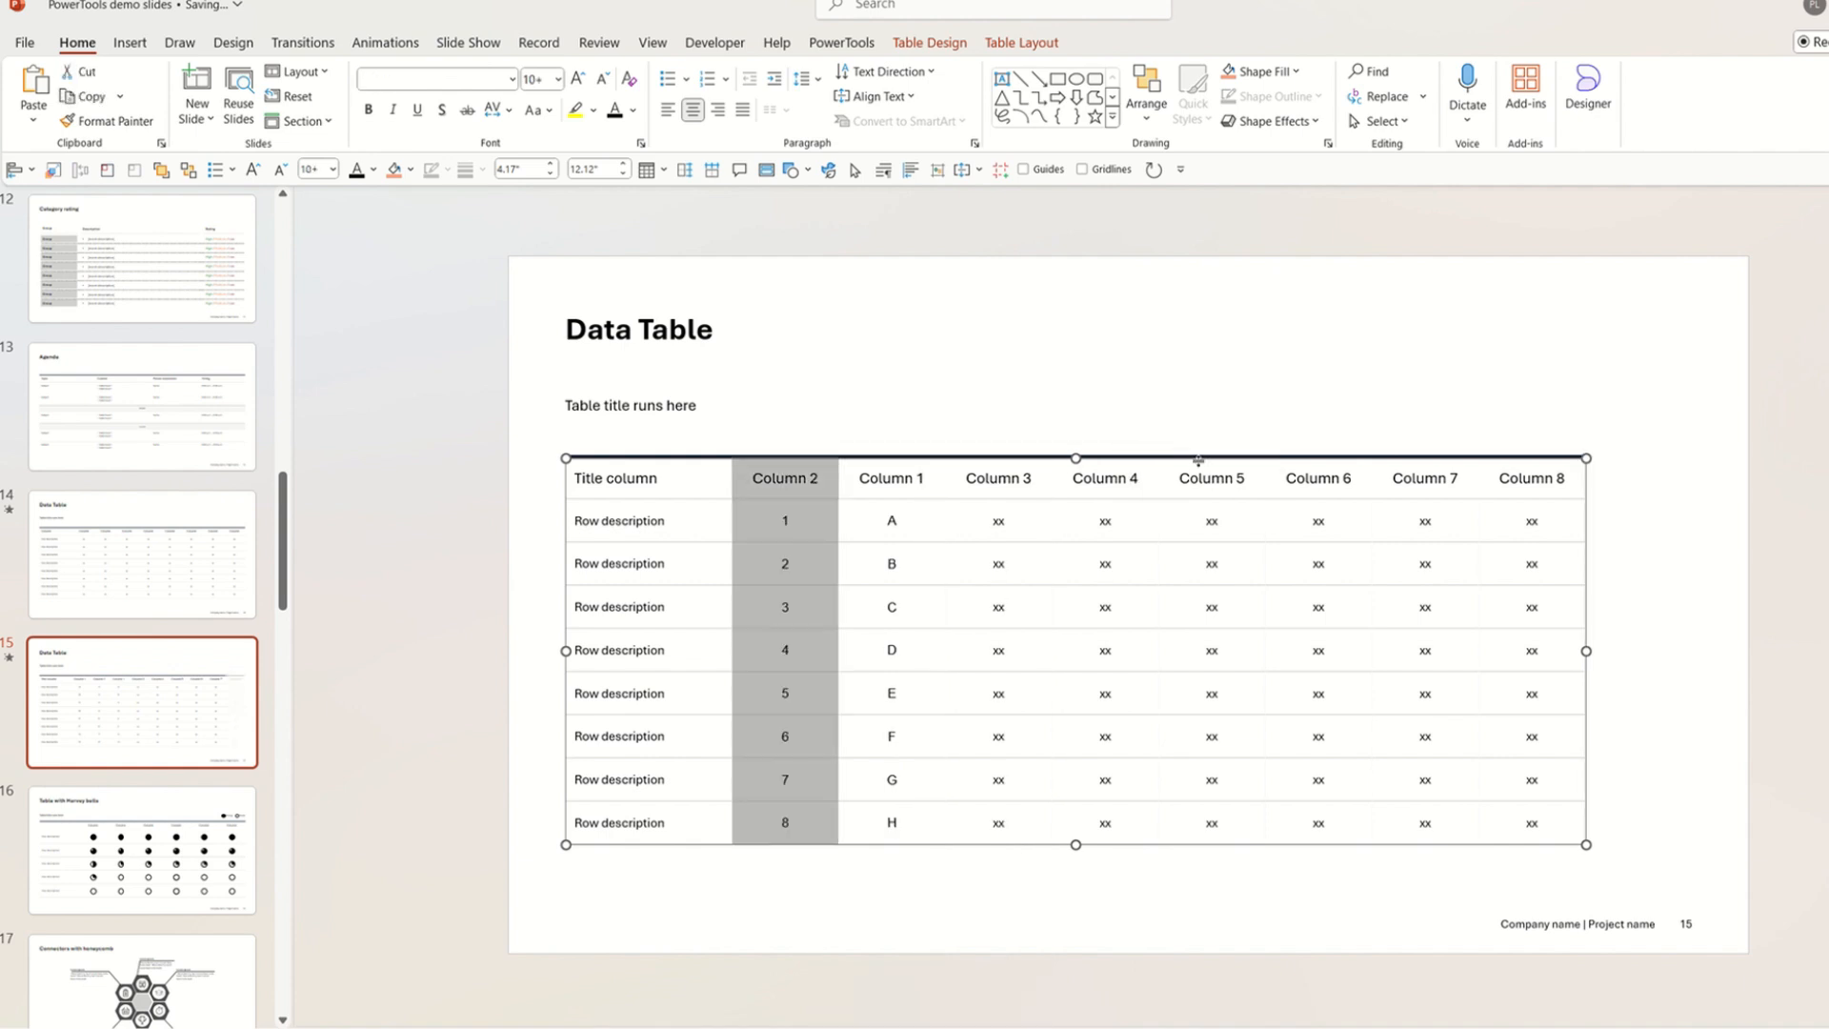
# Stretch the table back across the full slide width and select the header row.
pyautogui.click(1732, 620)
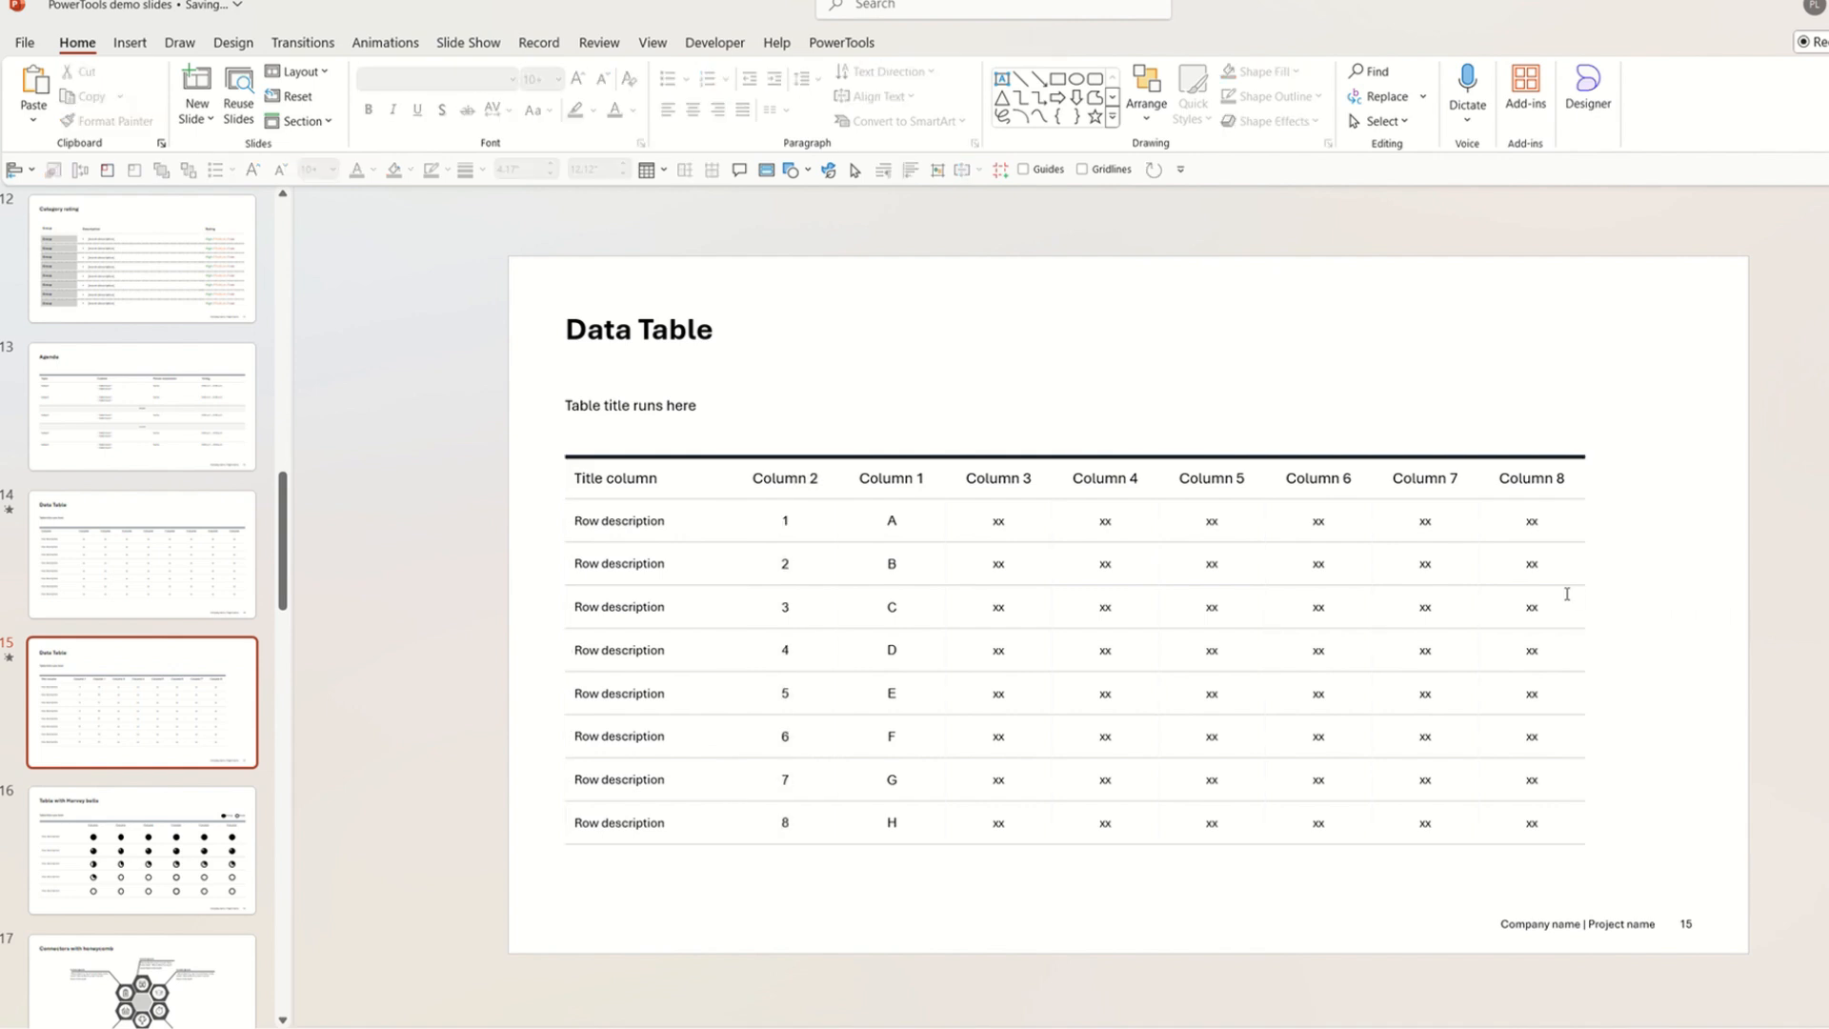
pyautogui.click(1566, 594)
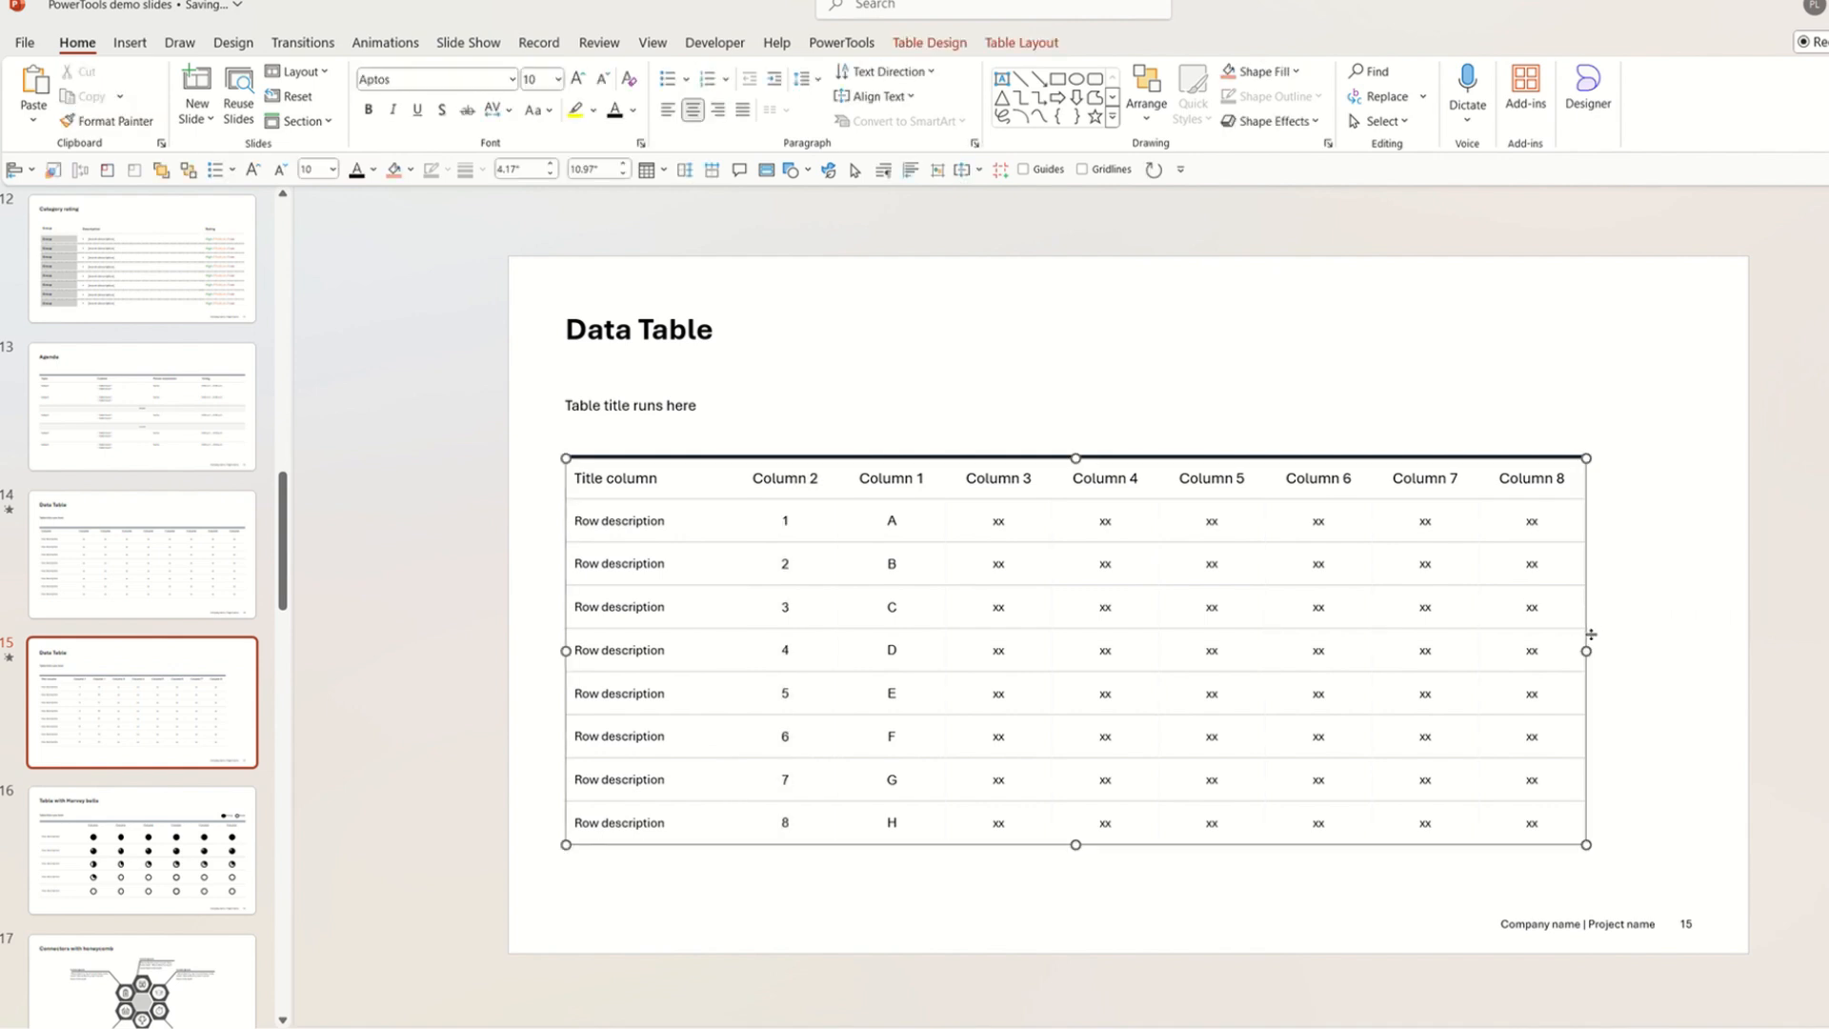
pyautogui.moveTo(1588, 648); pyautogui.dragTo(1694, 653)
pyautogui.click(1749, 672)
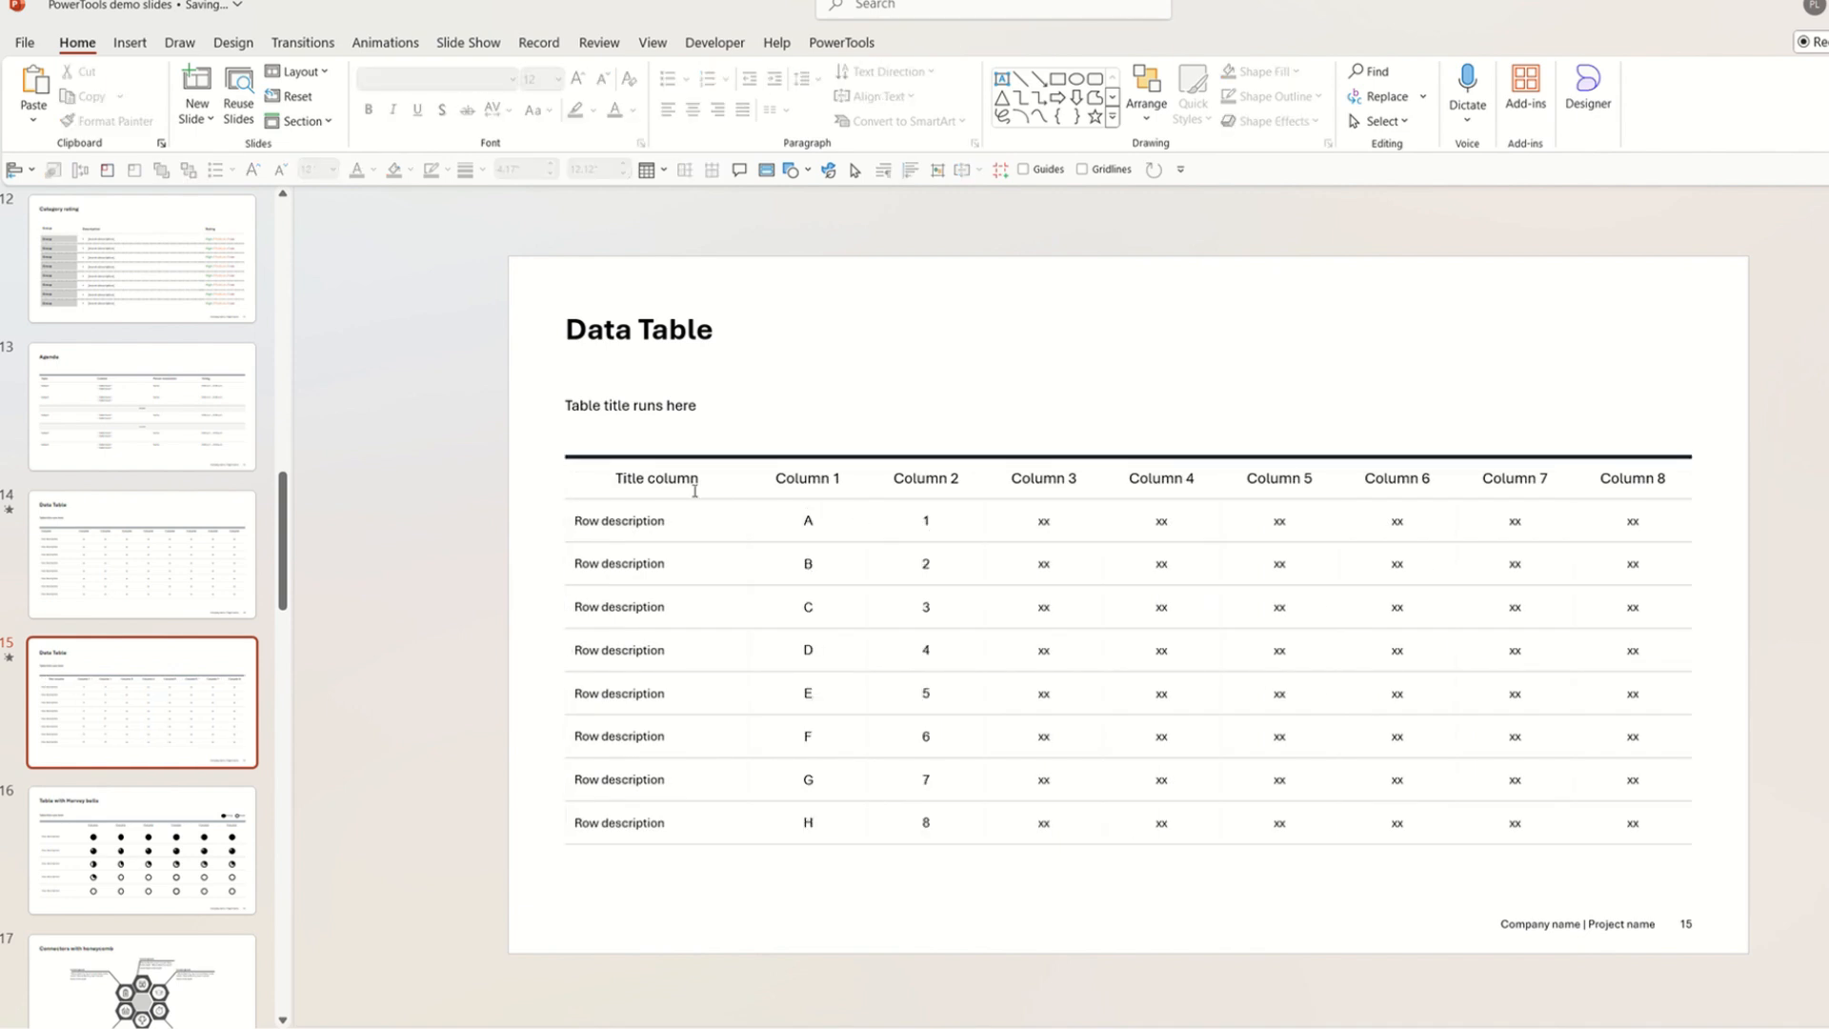
pyautogui.moveTo(695, 491); pyautogui.dragTo(1641, 490)
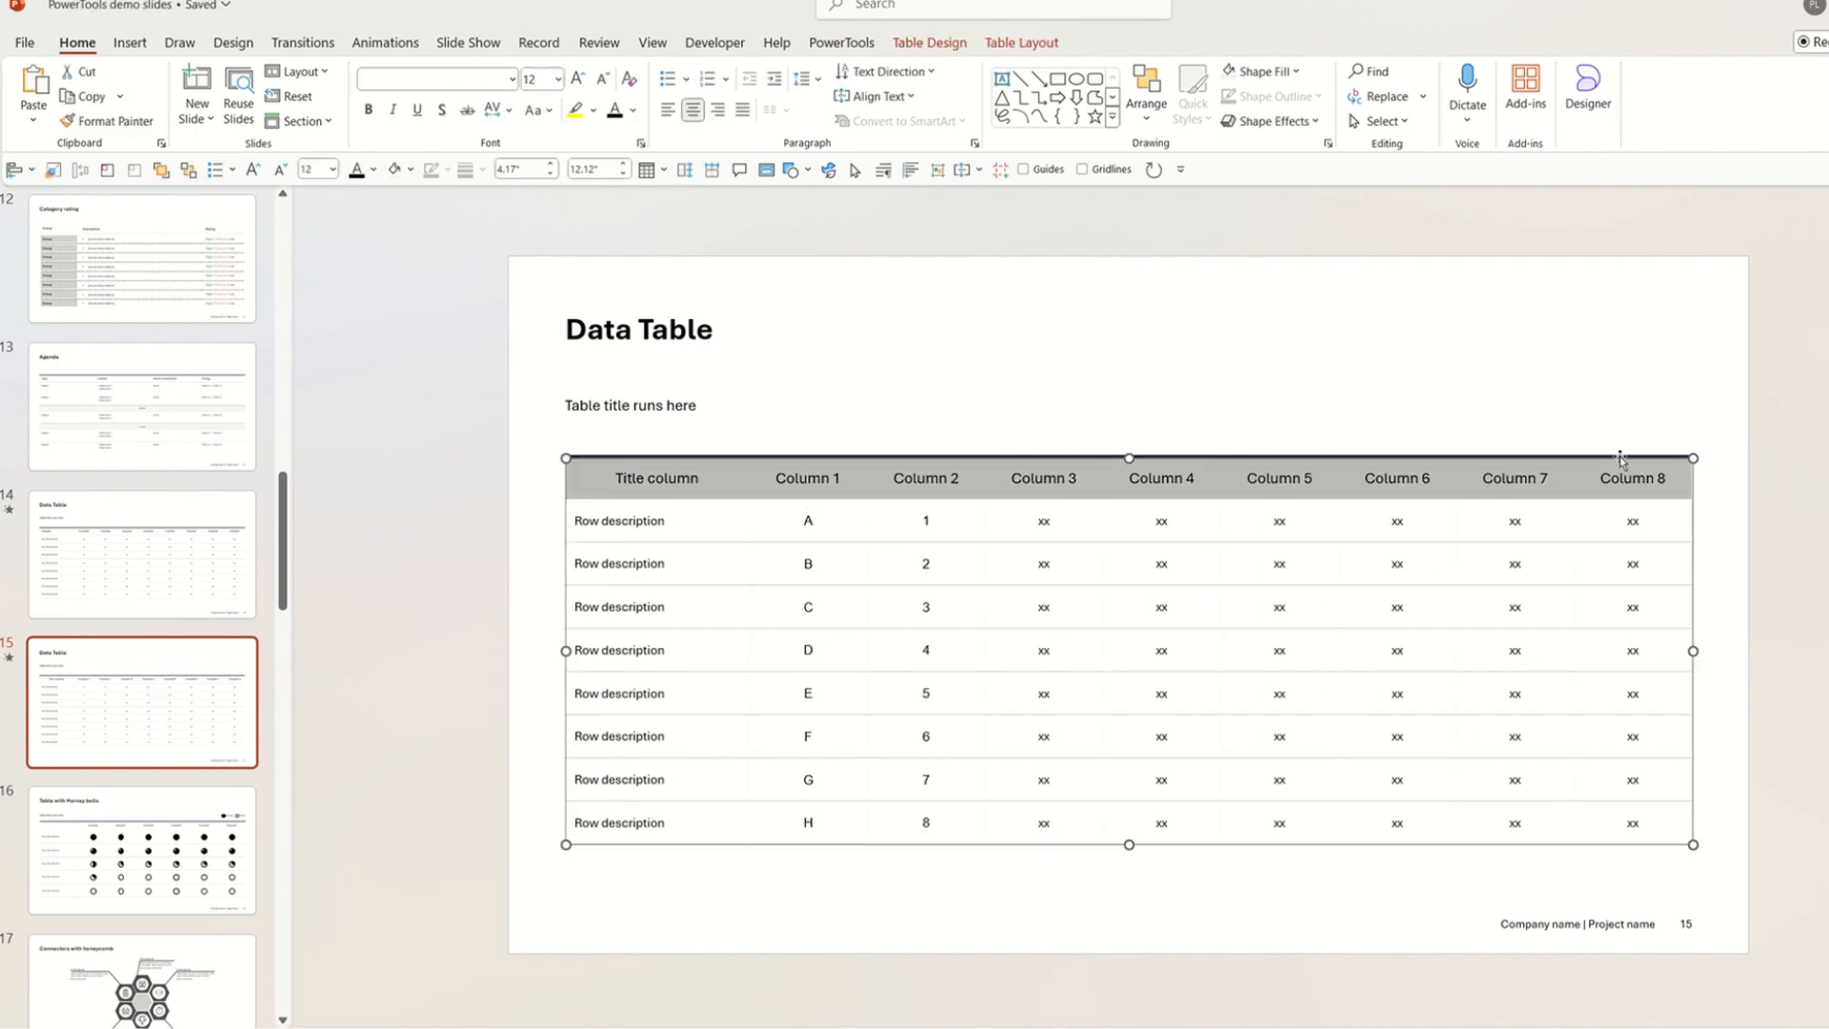
# Remove the dark top border from the Data Table's header row.
pyautogui.click(409, 170)
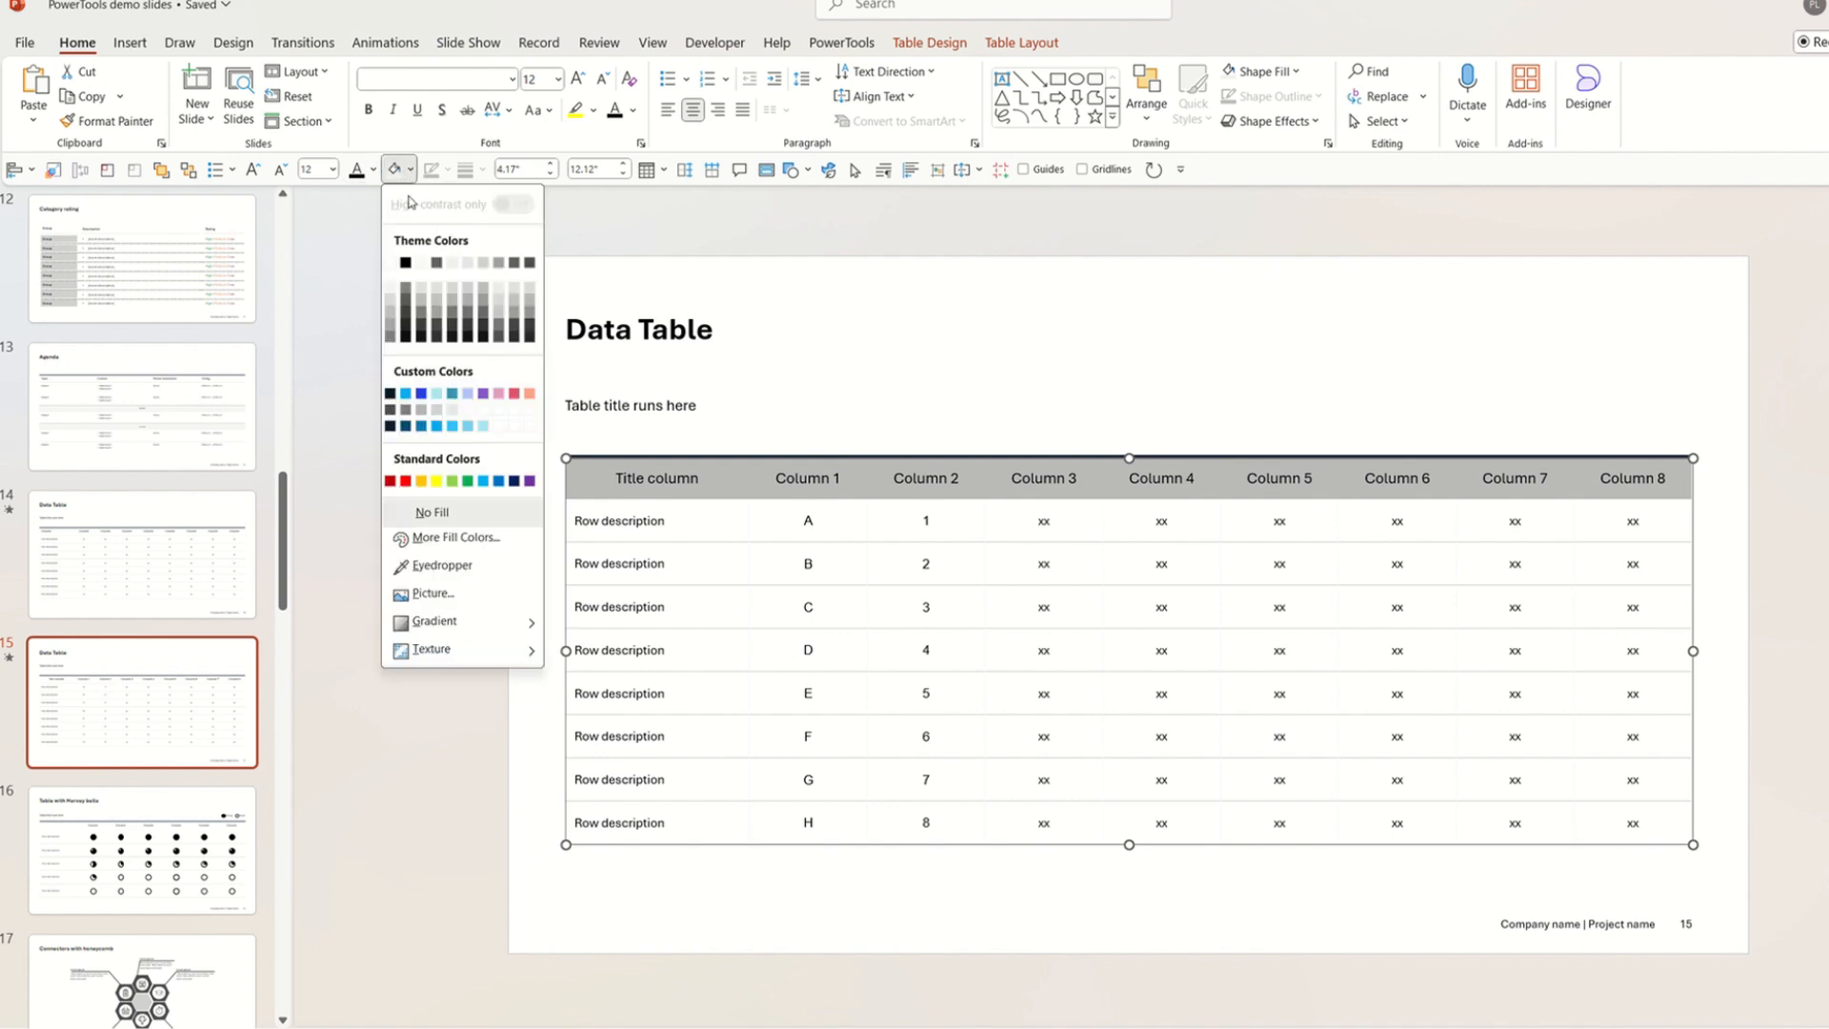
pyautogui.click(388, 294)
pyautogui.click(957, 45)
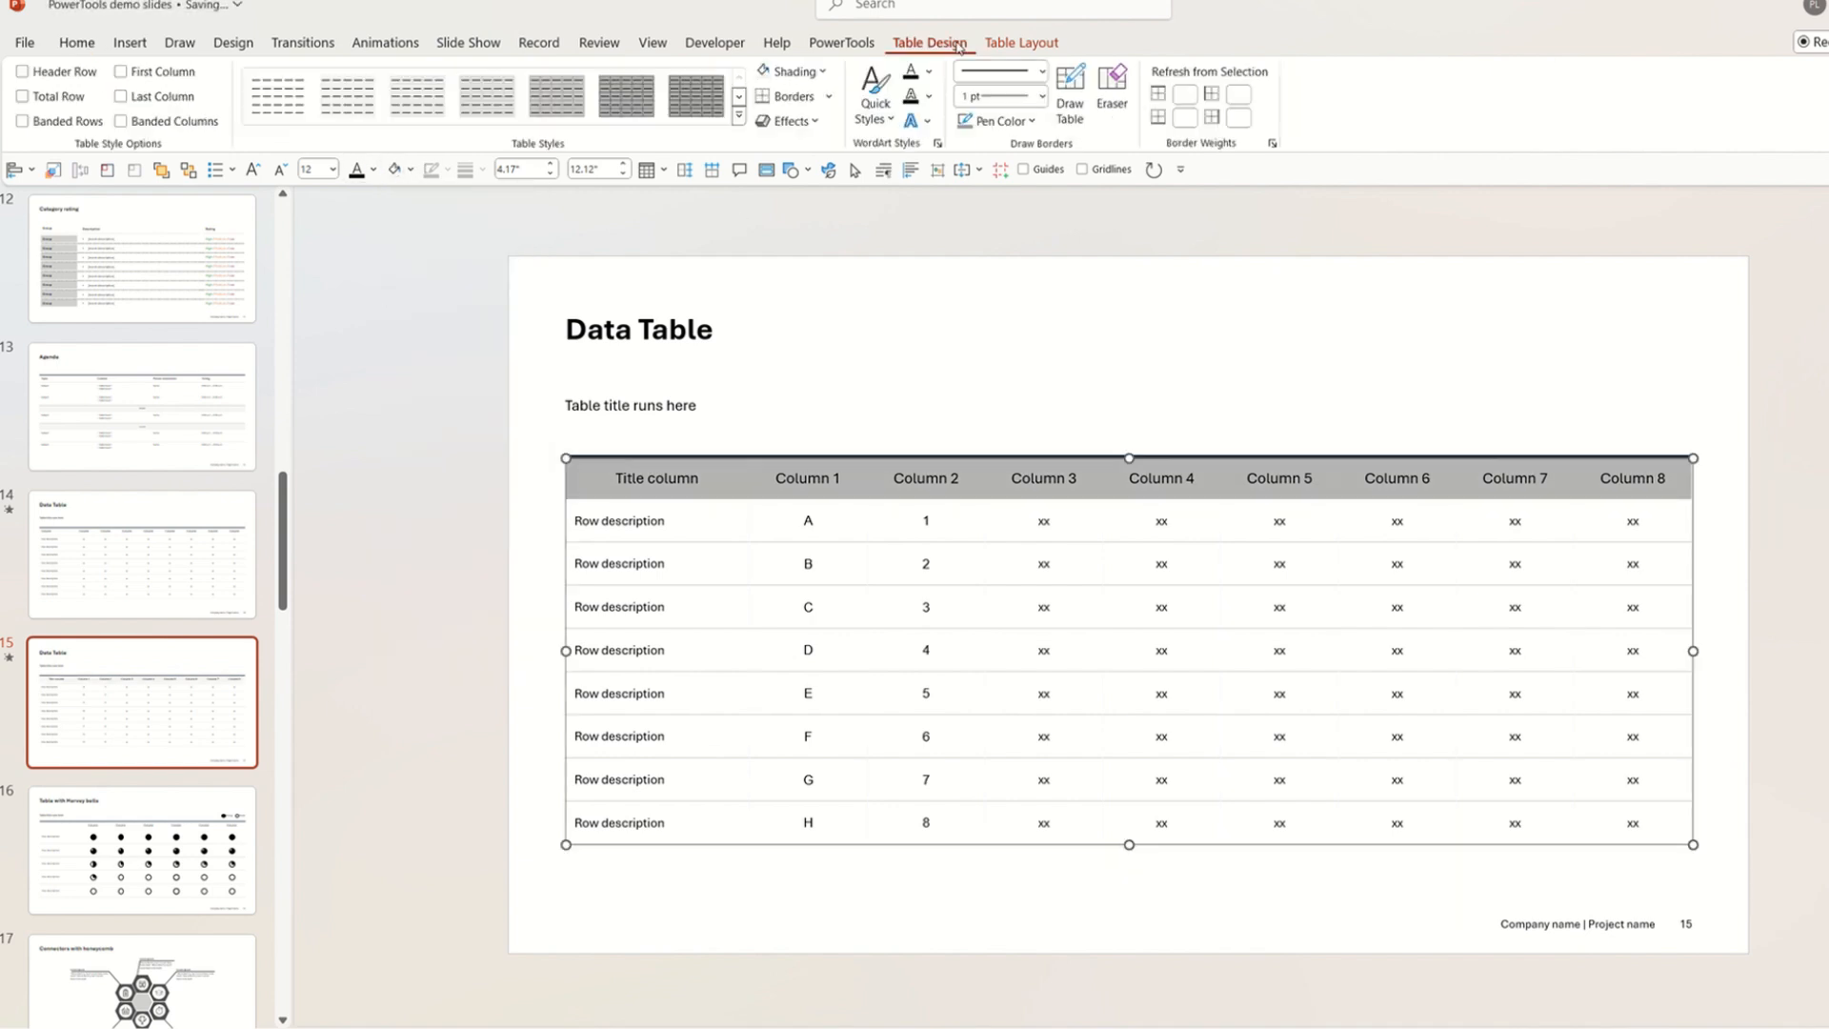
pyautogui.click(827, 99)
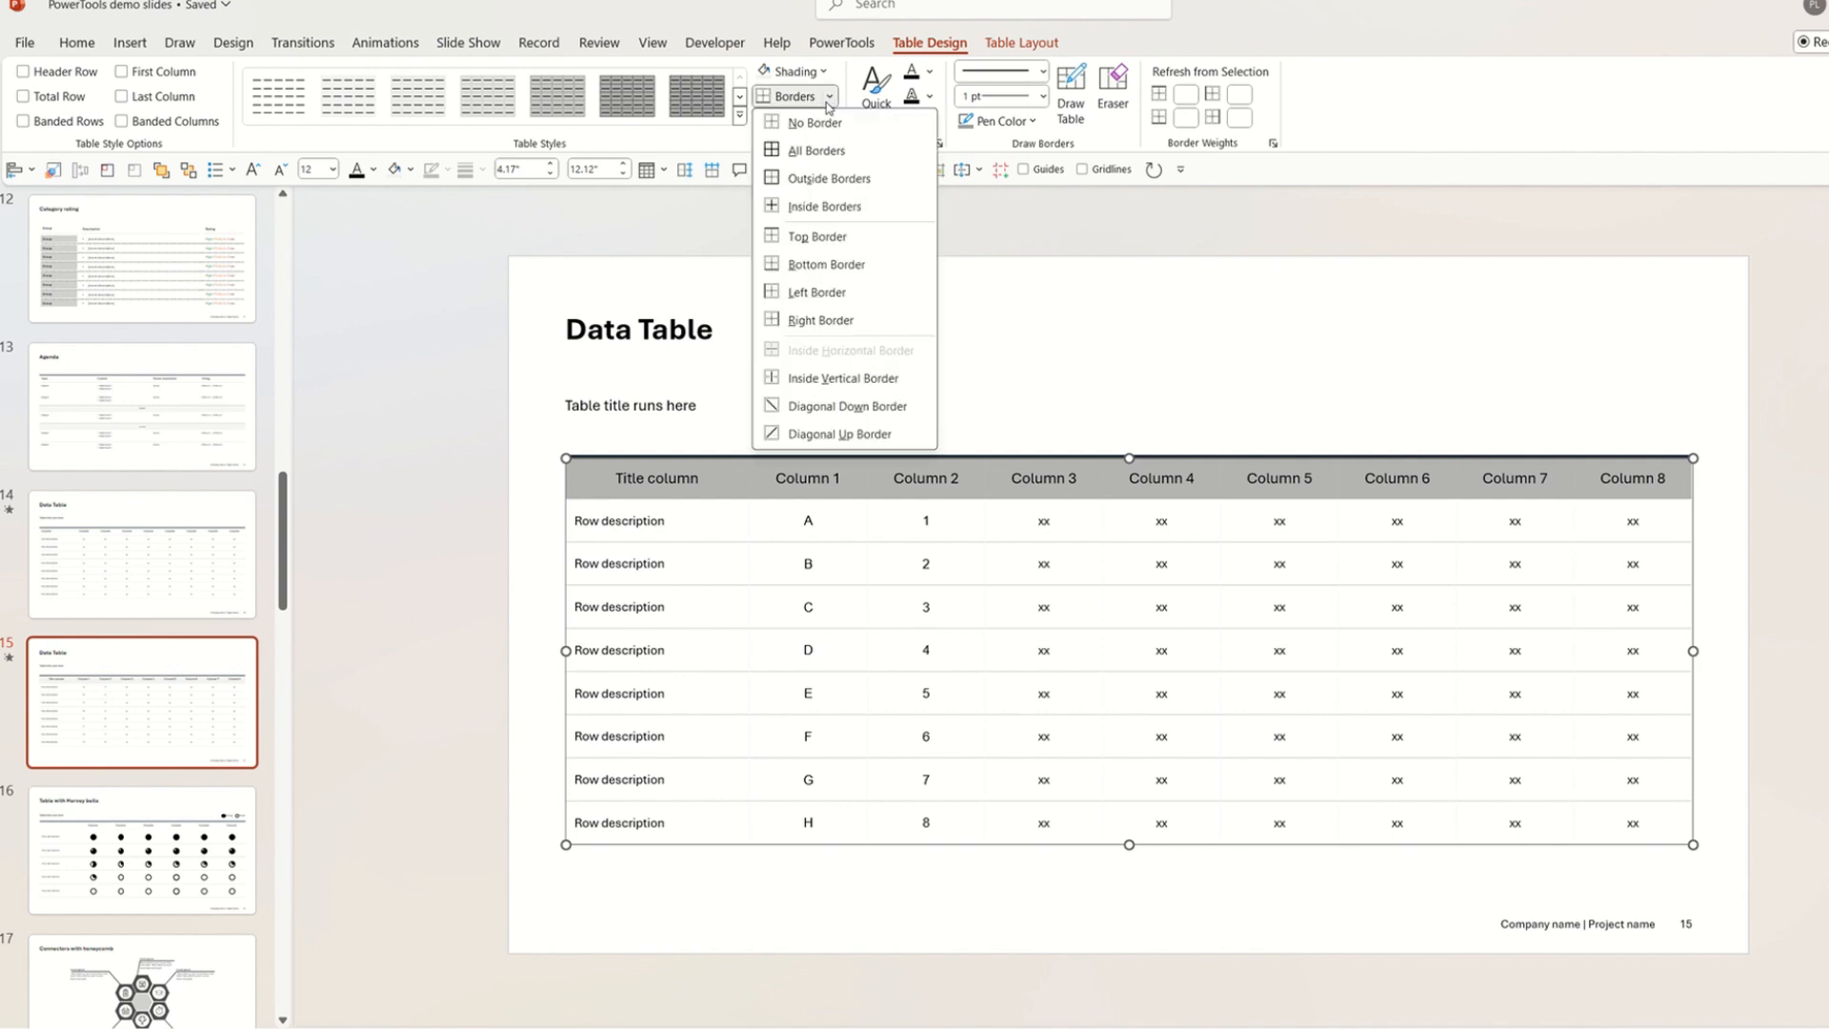
pyautogui.click(815, 264)
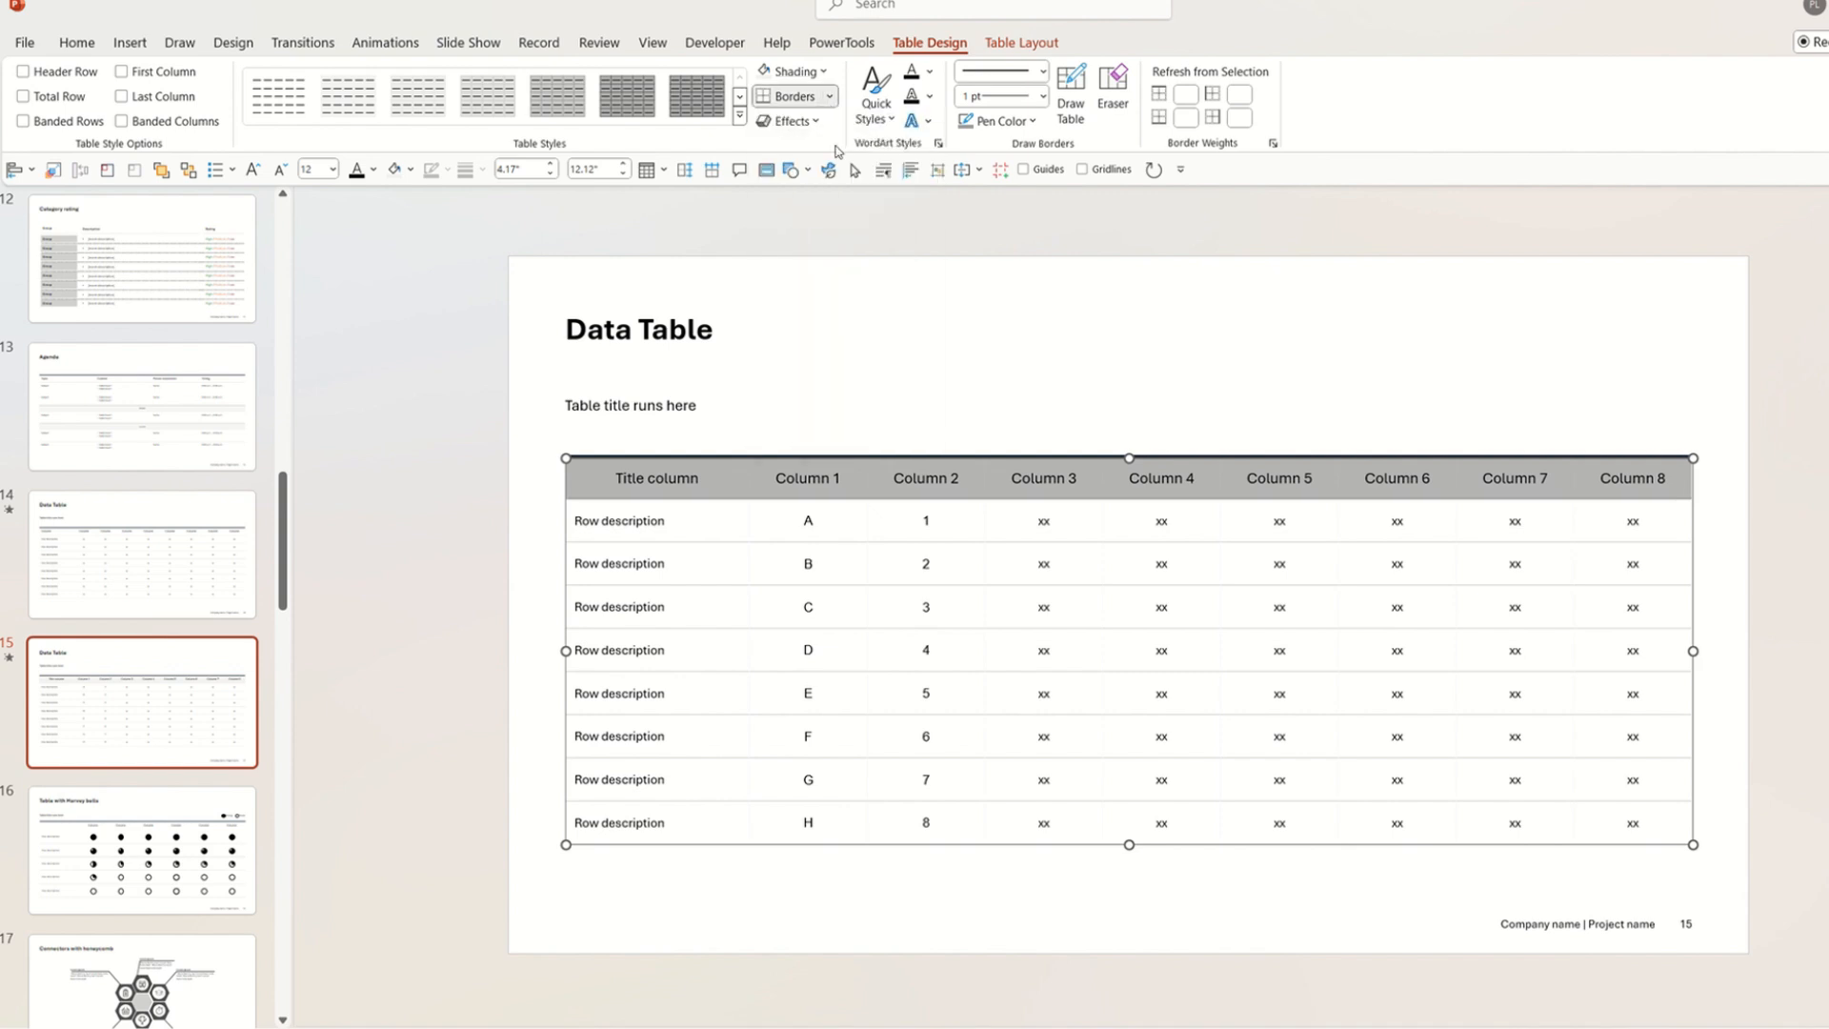
pyautogui.click(830, 97)
pyautogui.click(817, 237)
pyautogui.click(1117, 337)
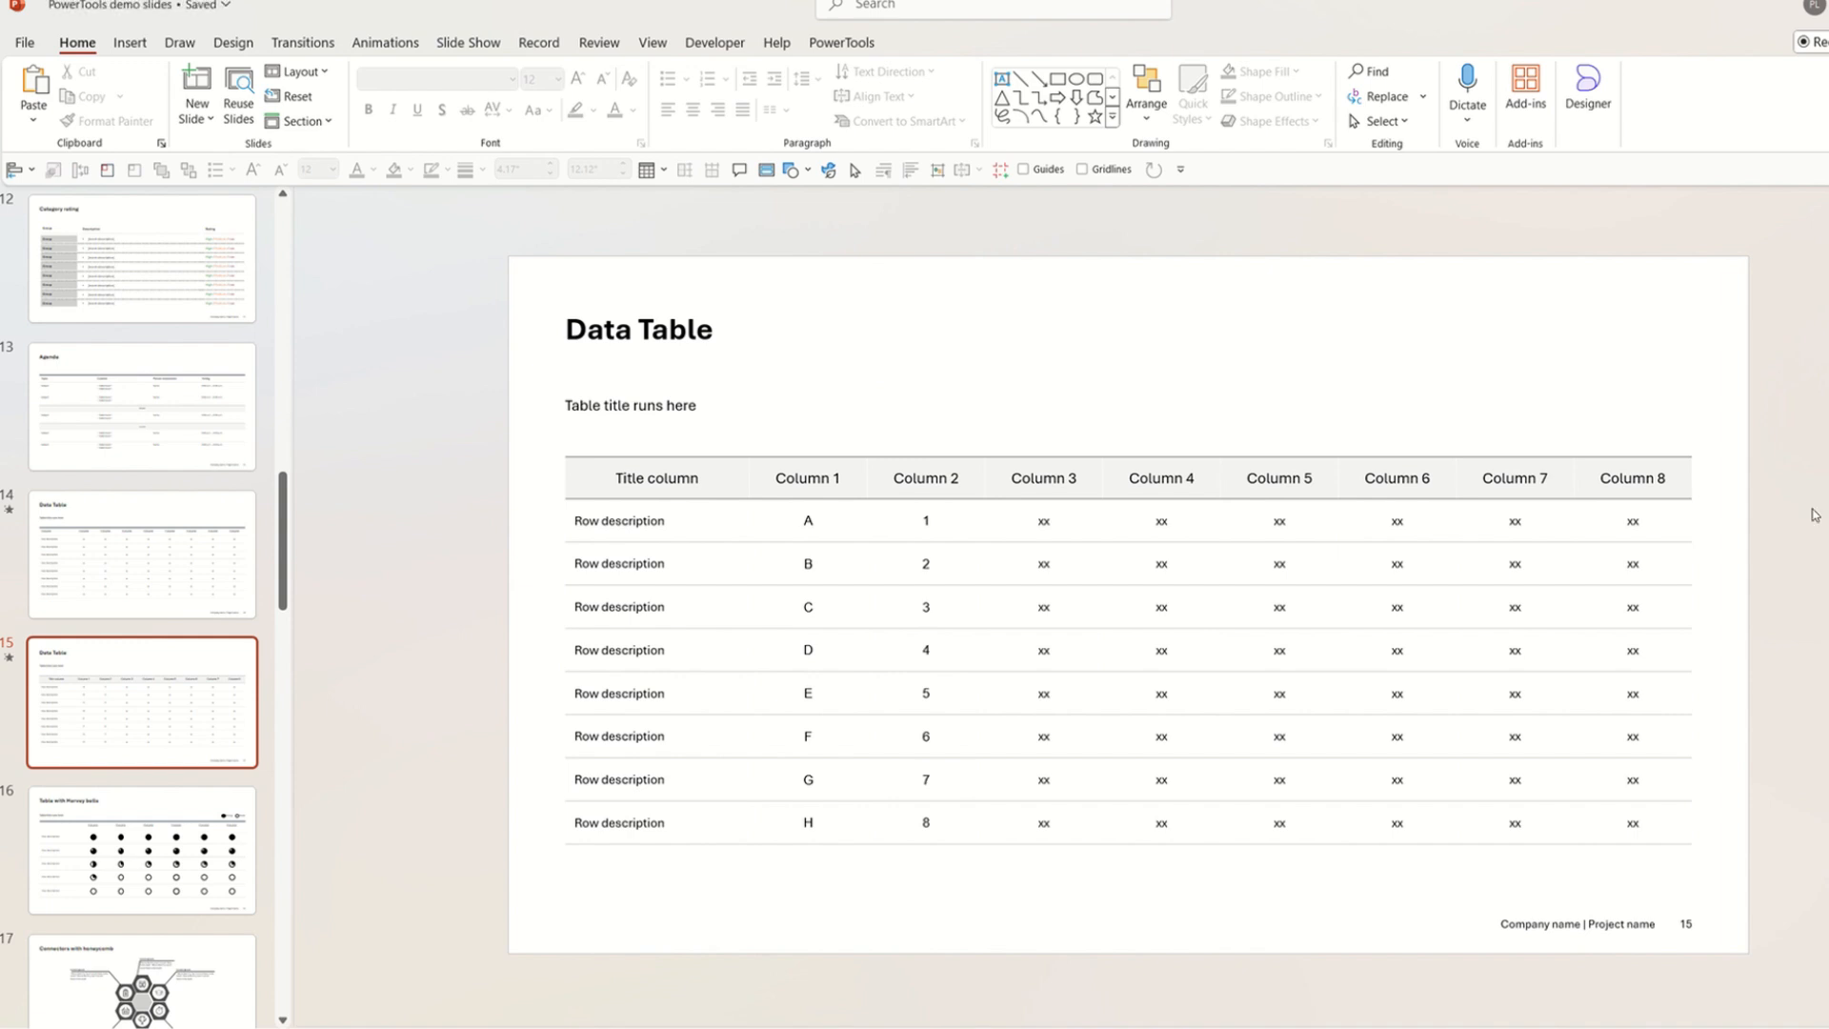
# Apply a 2¼ pt bottom border under the header row.
pyautogui.moveTo(1673, 471); pyautogui.dragTo(685, 419)
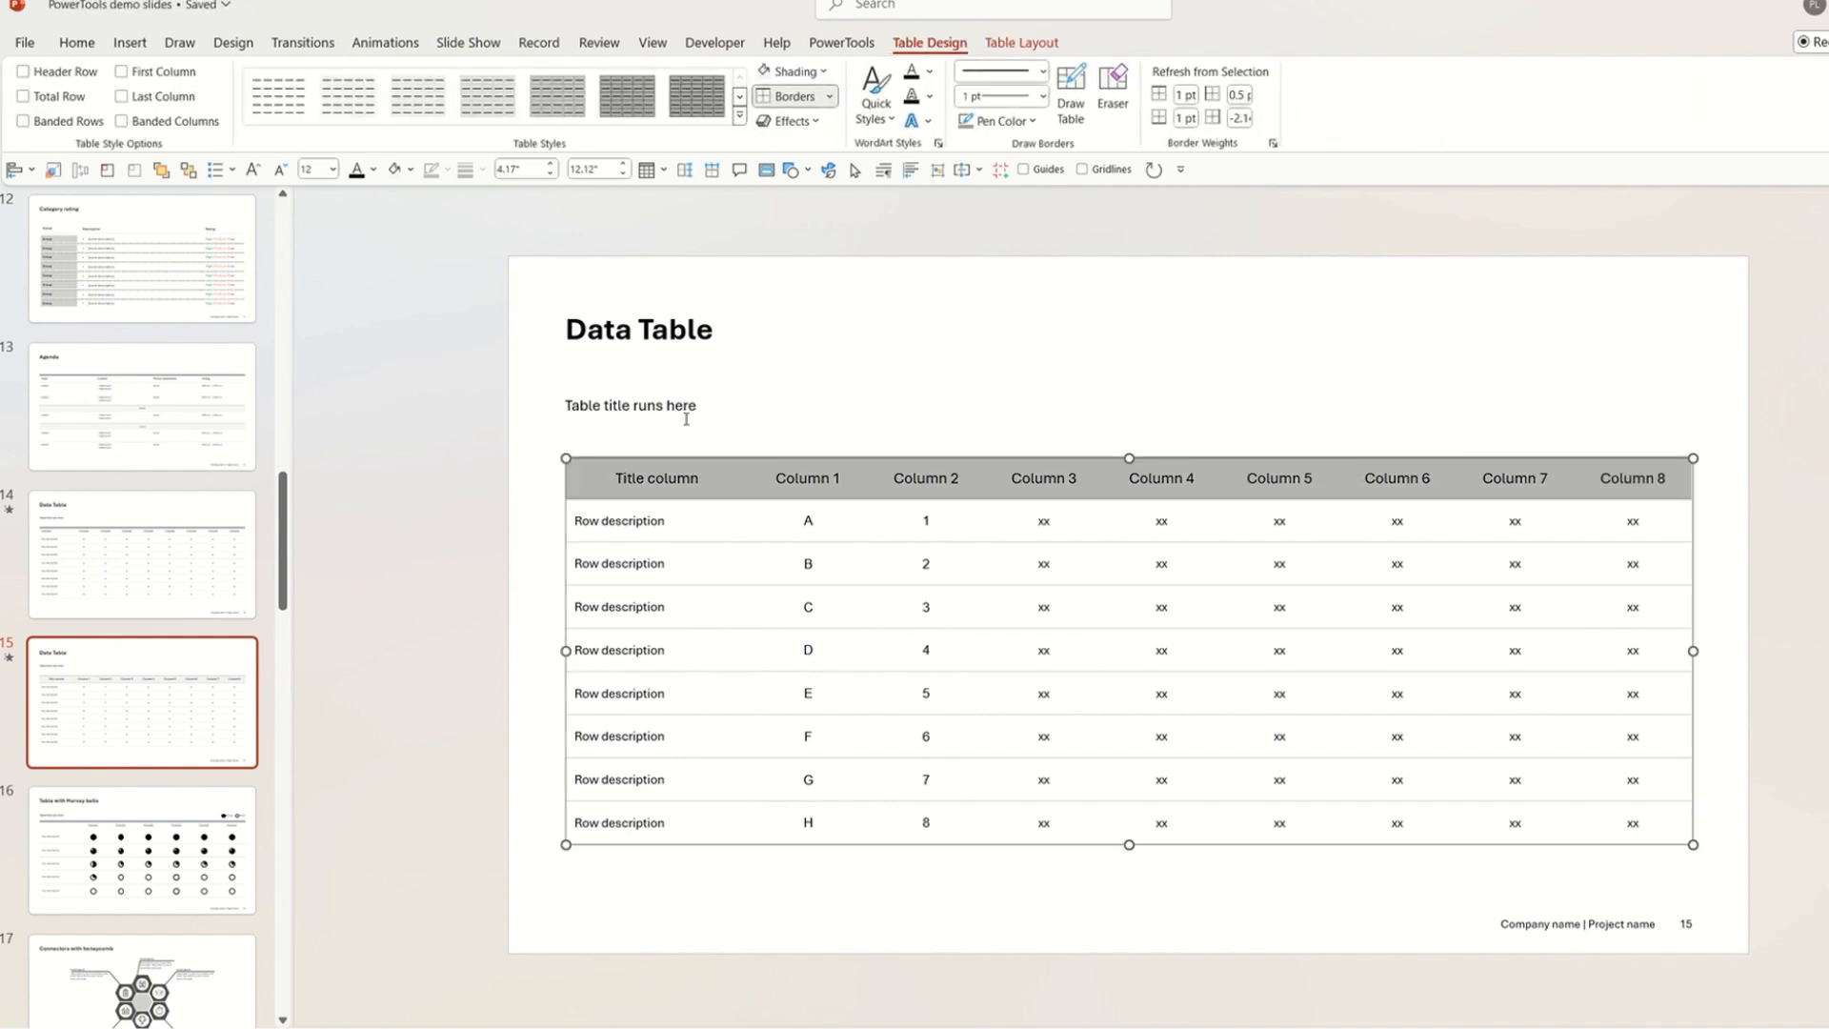
pyautogui.click(830, 97)
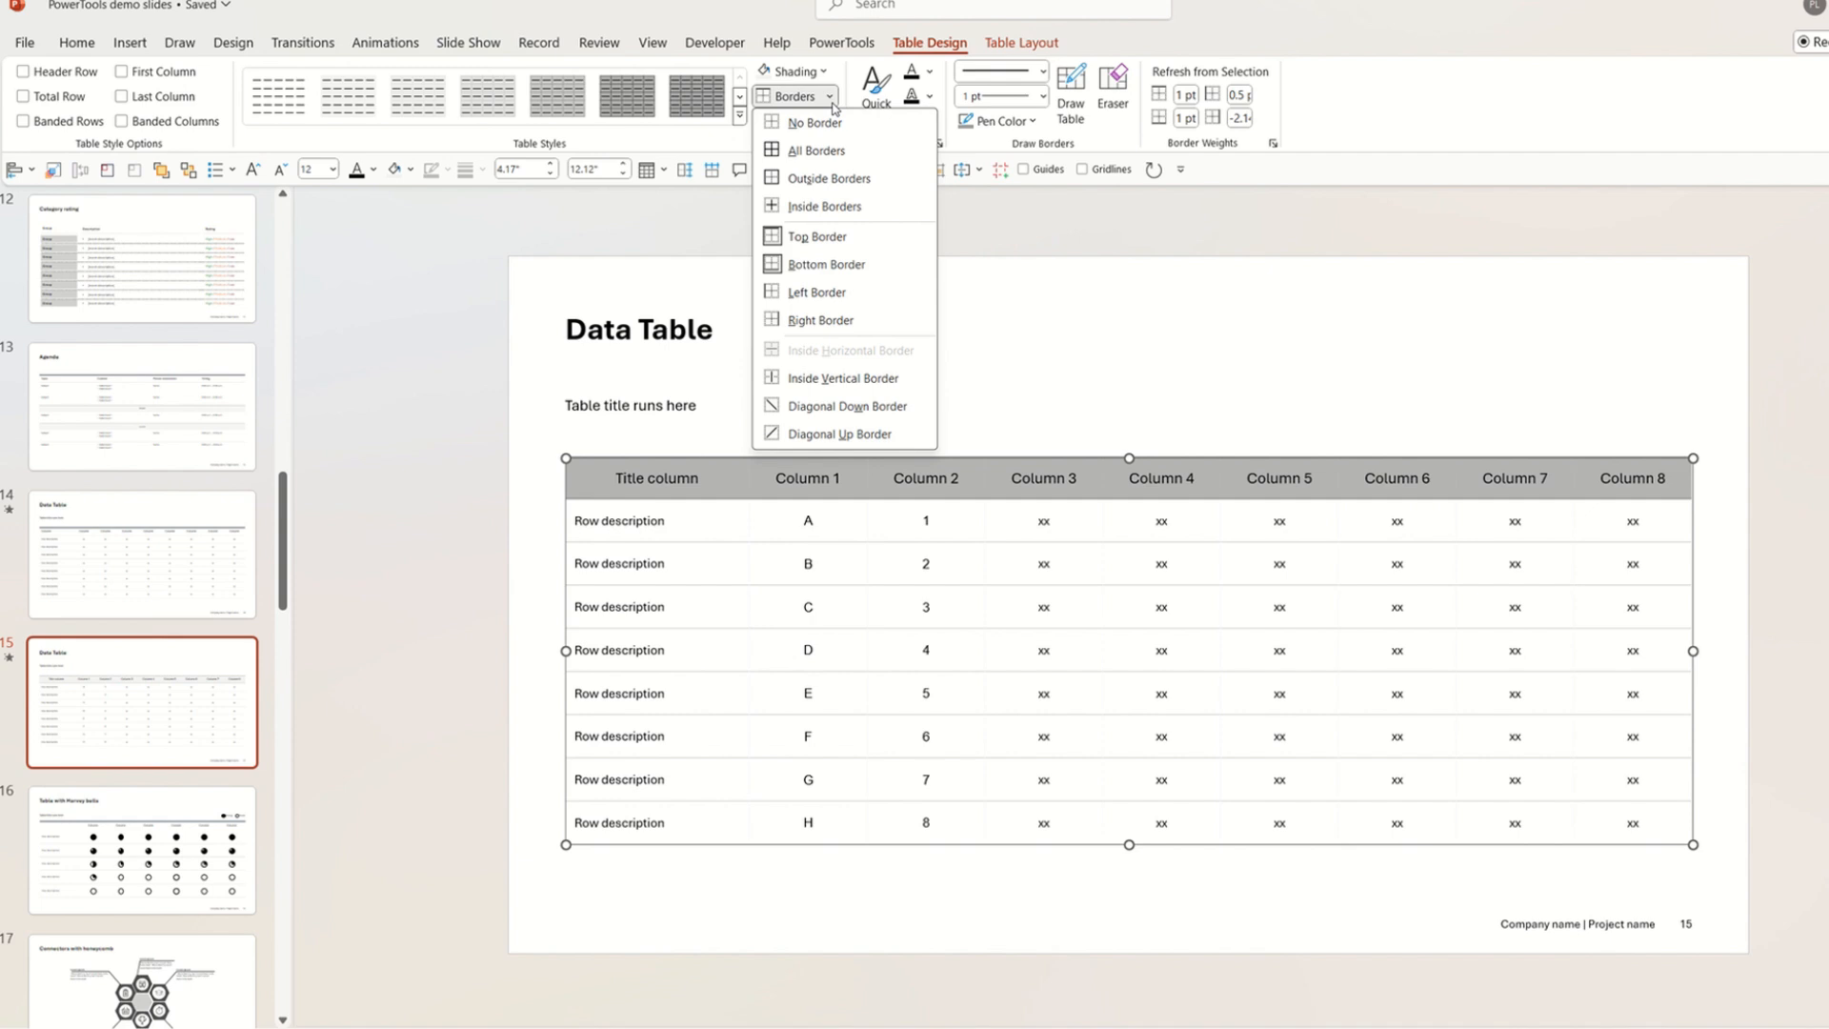
pyautogui.click(1043, 96)
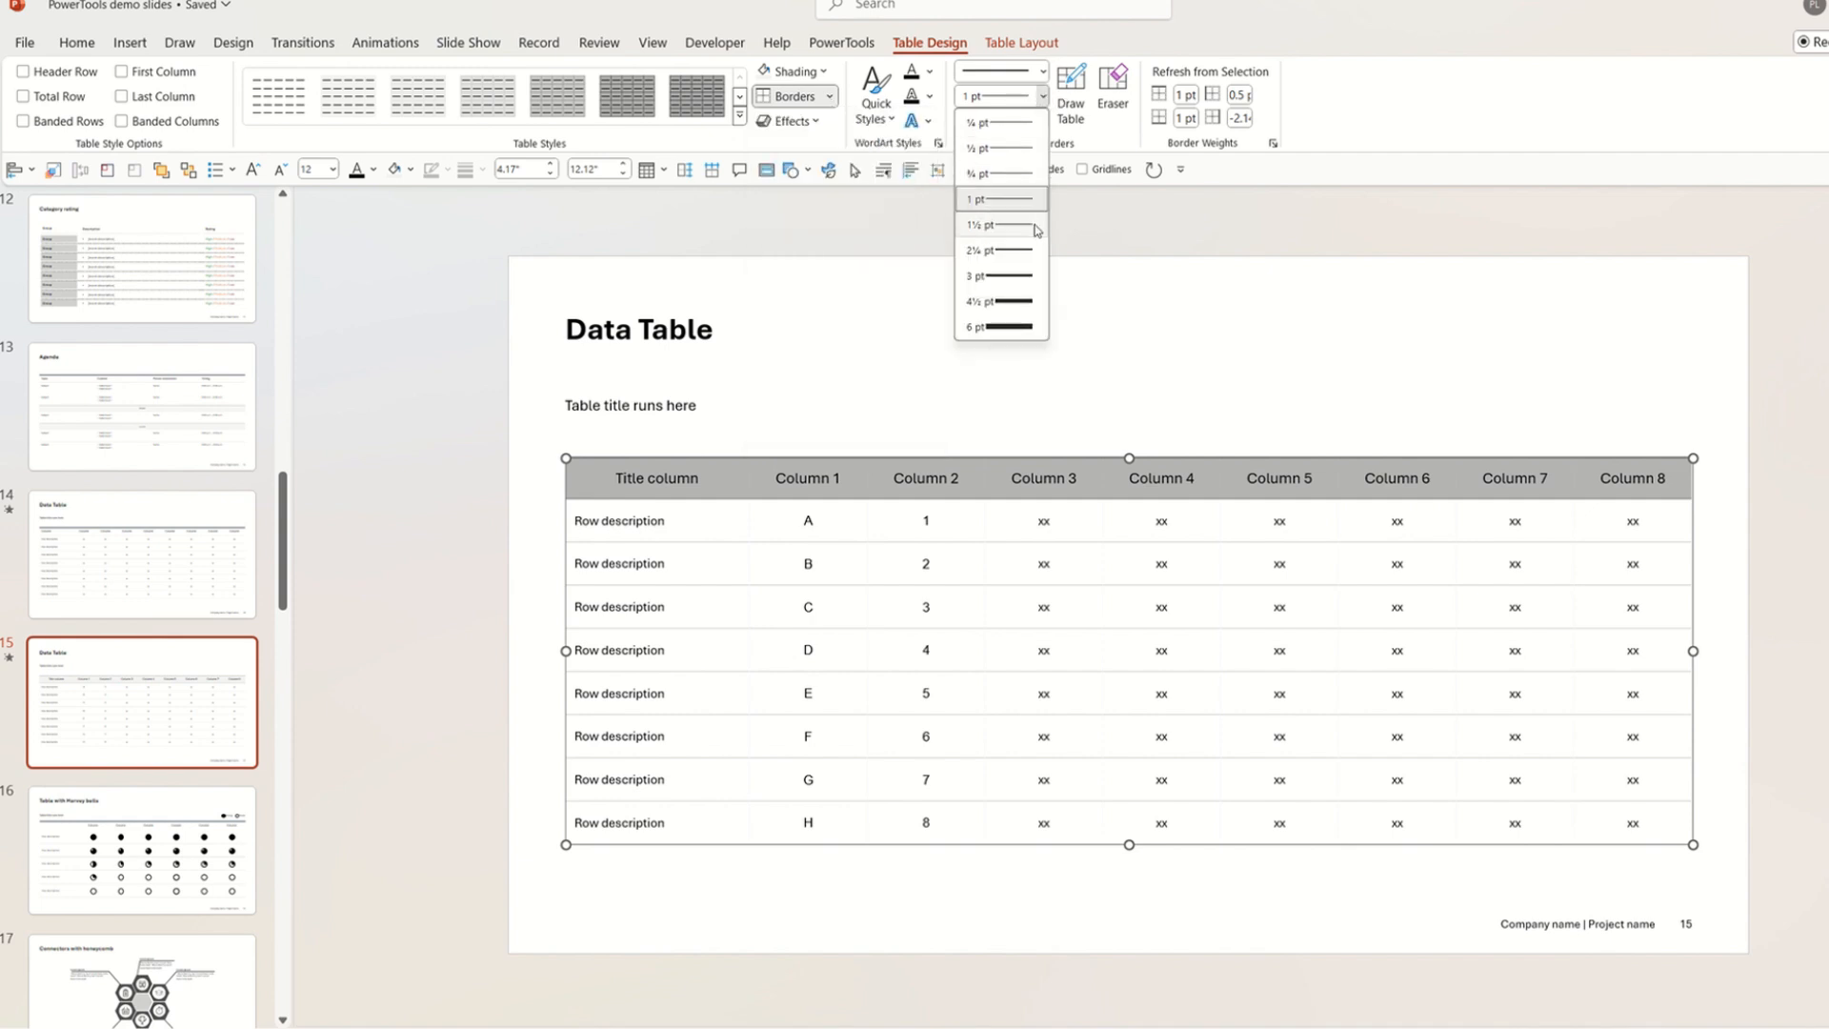
pyautogui.click(1037, 254)
pyautogui.click(830, 96)
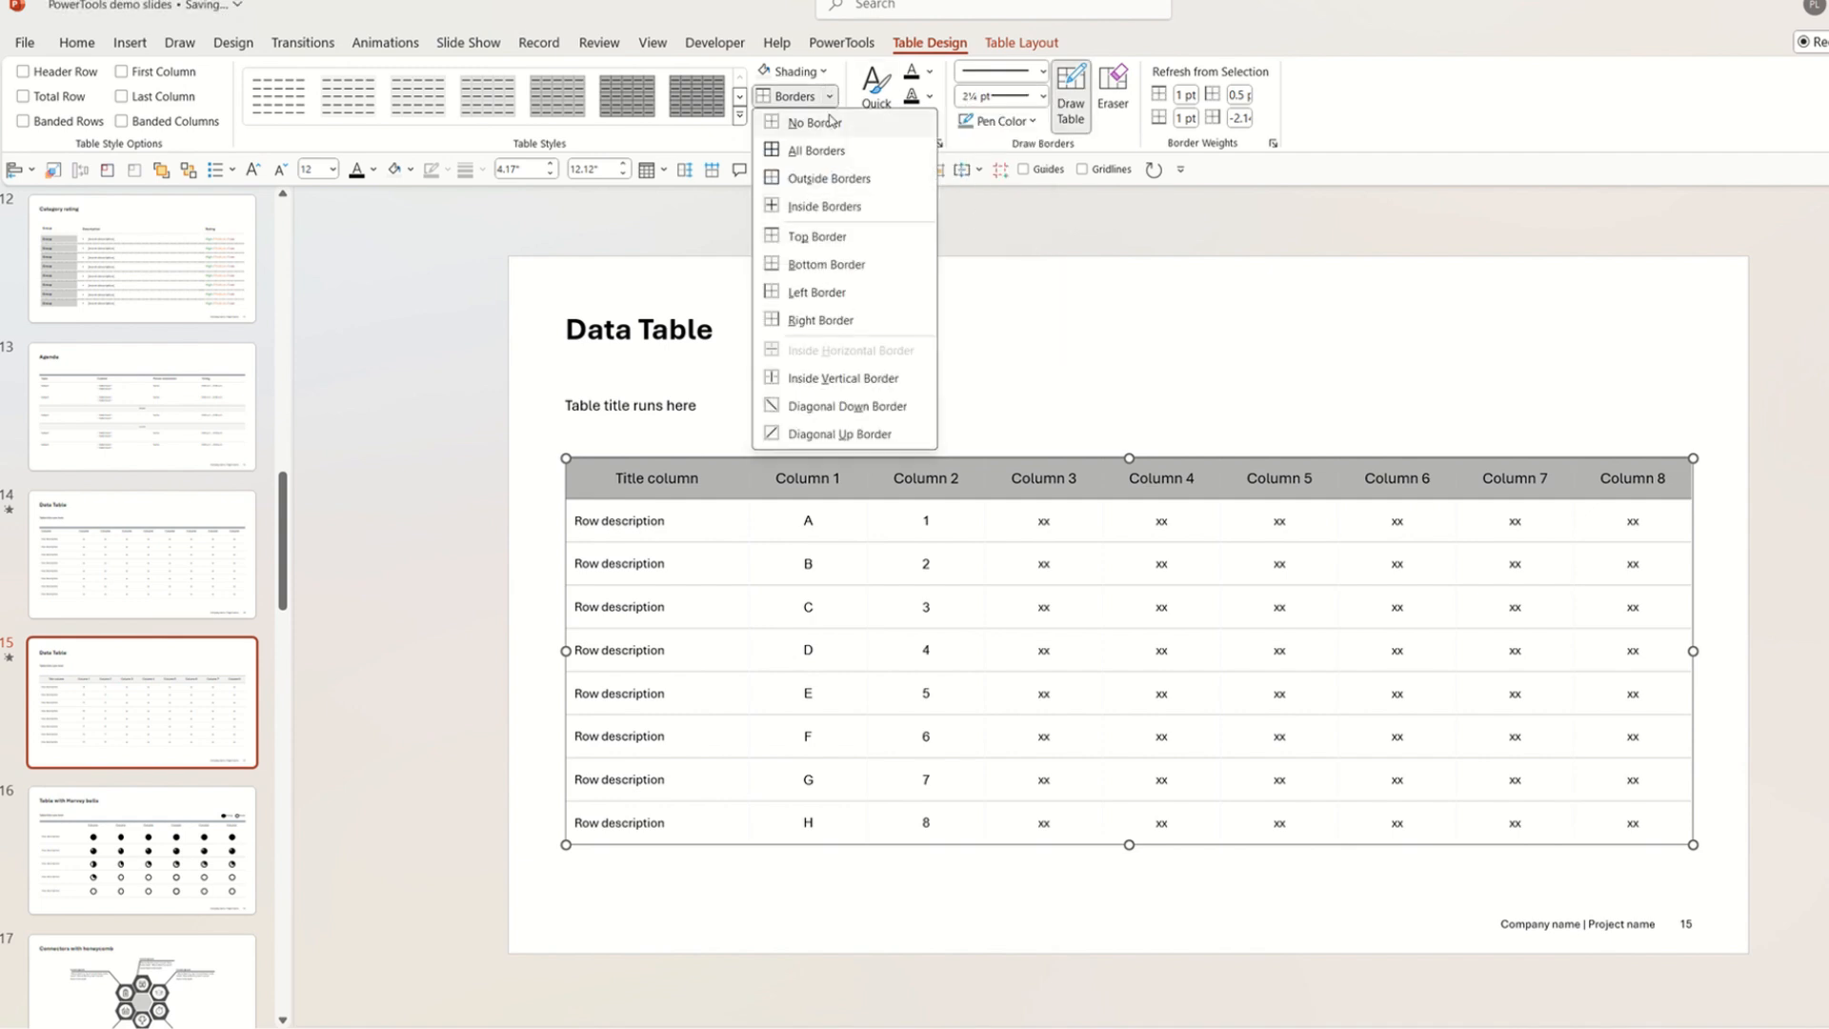
pyautogui.click(849, 244)
pyautogui.click(831, 96)
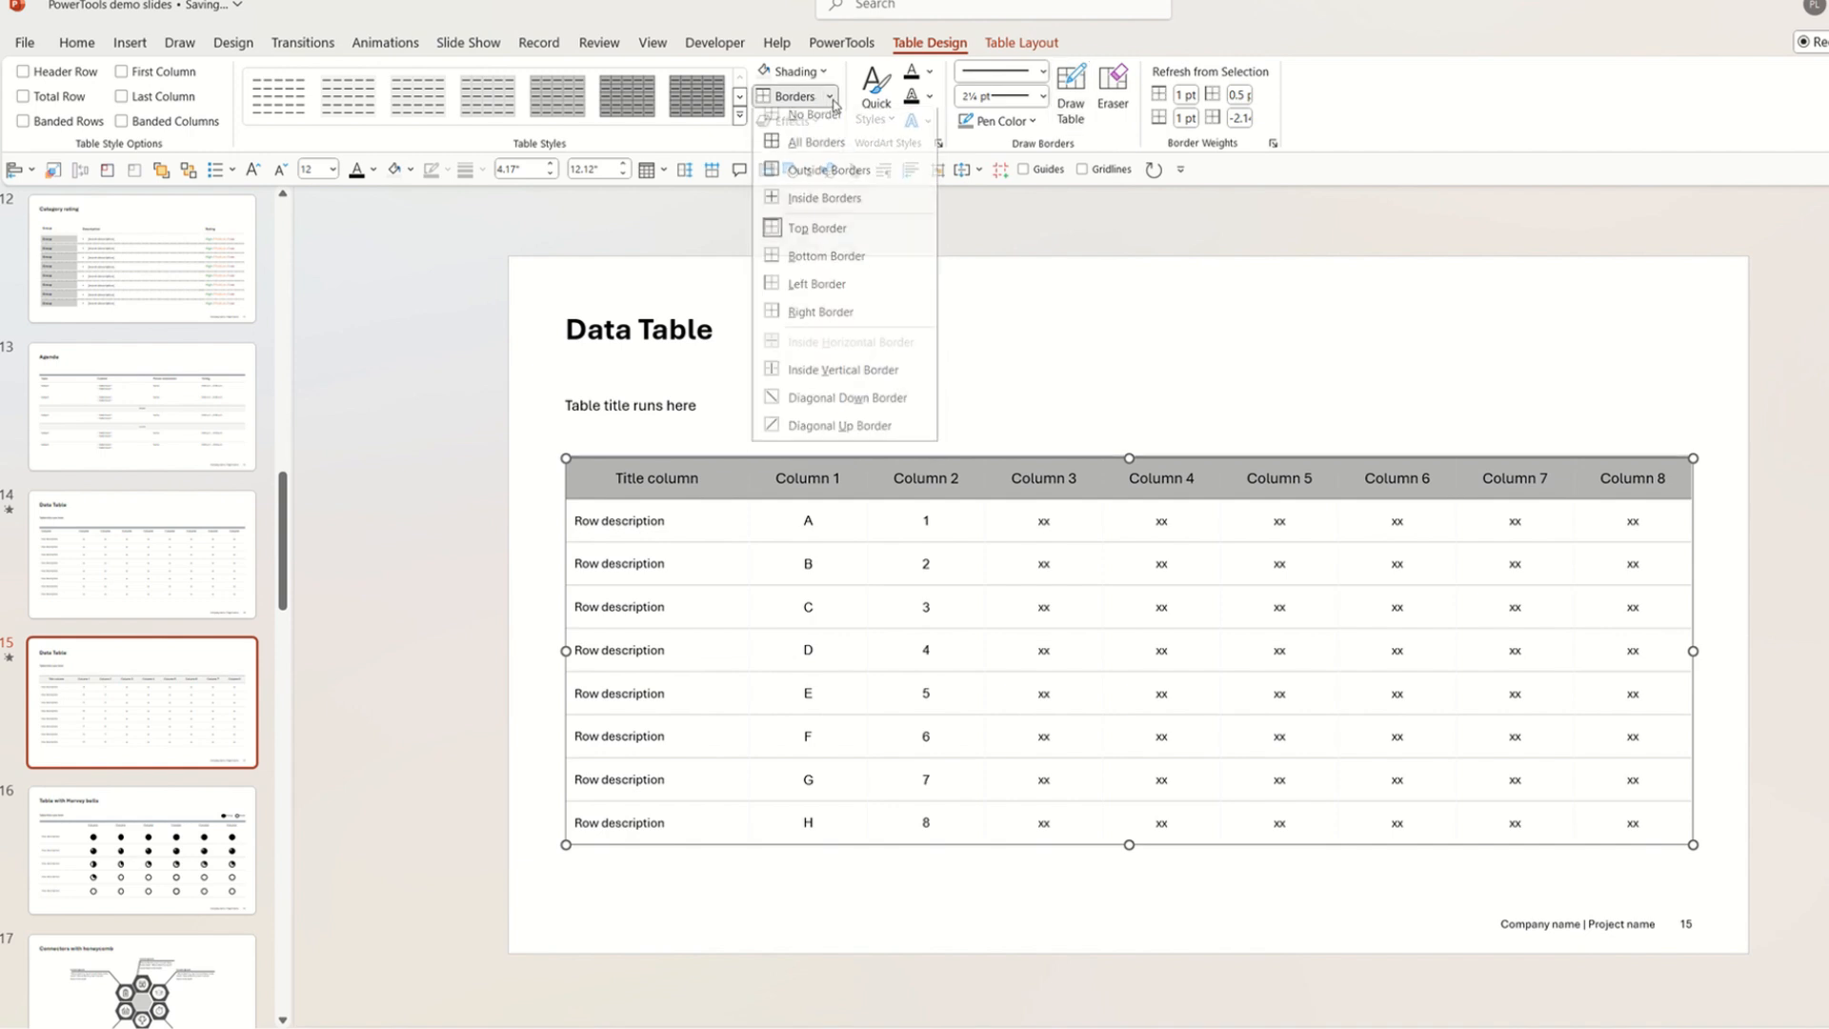
pyautogui.click(853, 279)
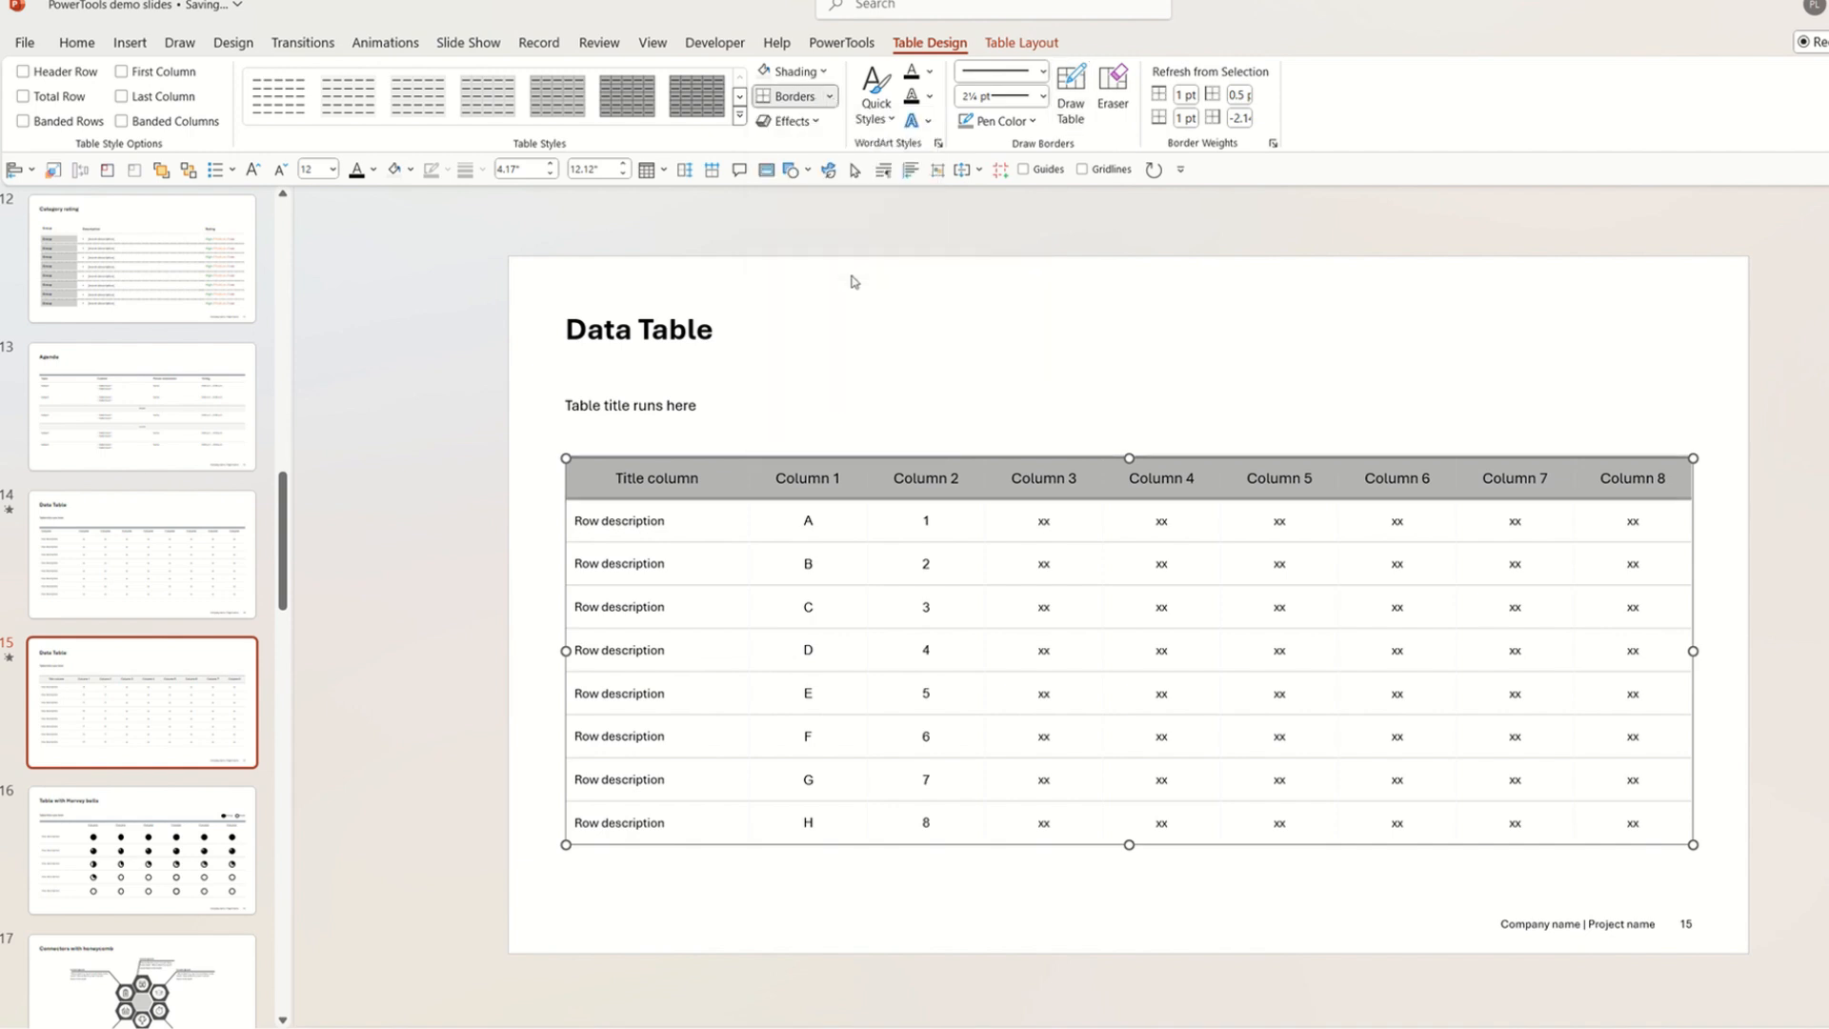
pyautogui.click(1732, 434)
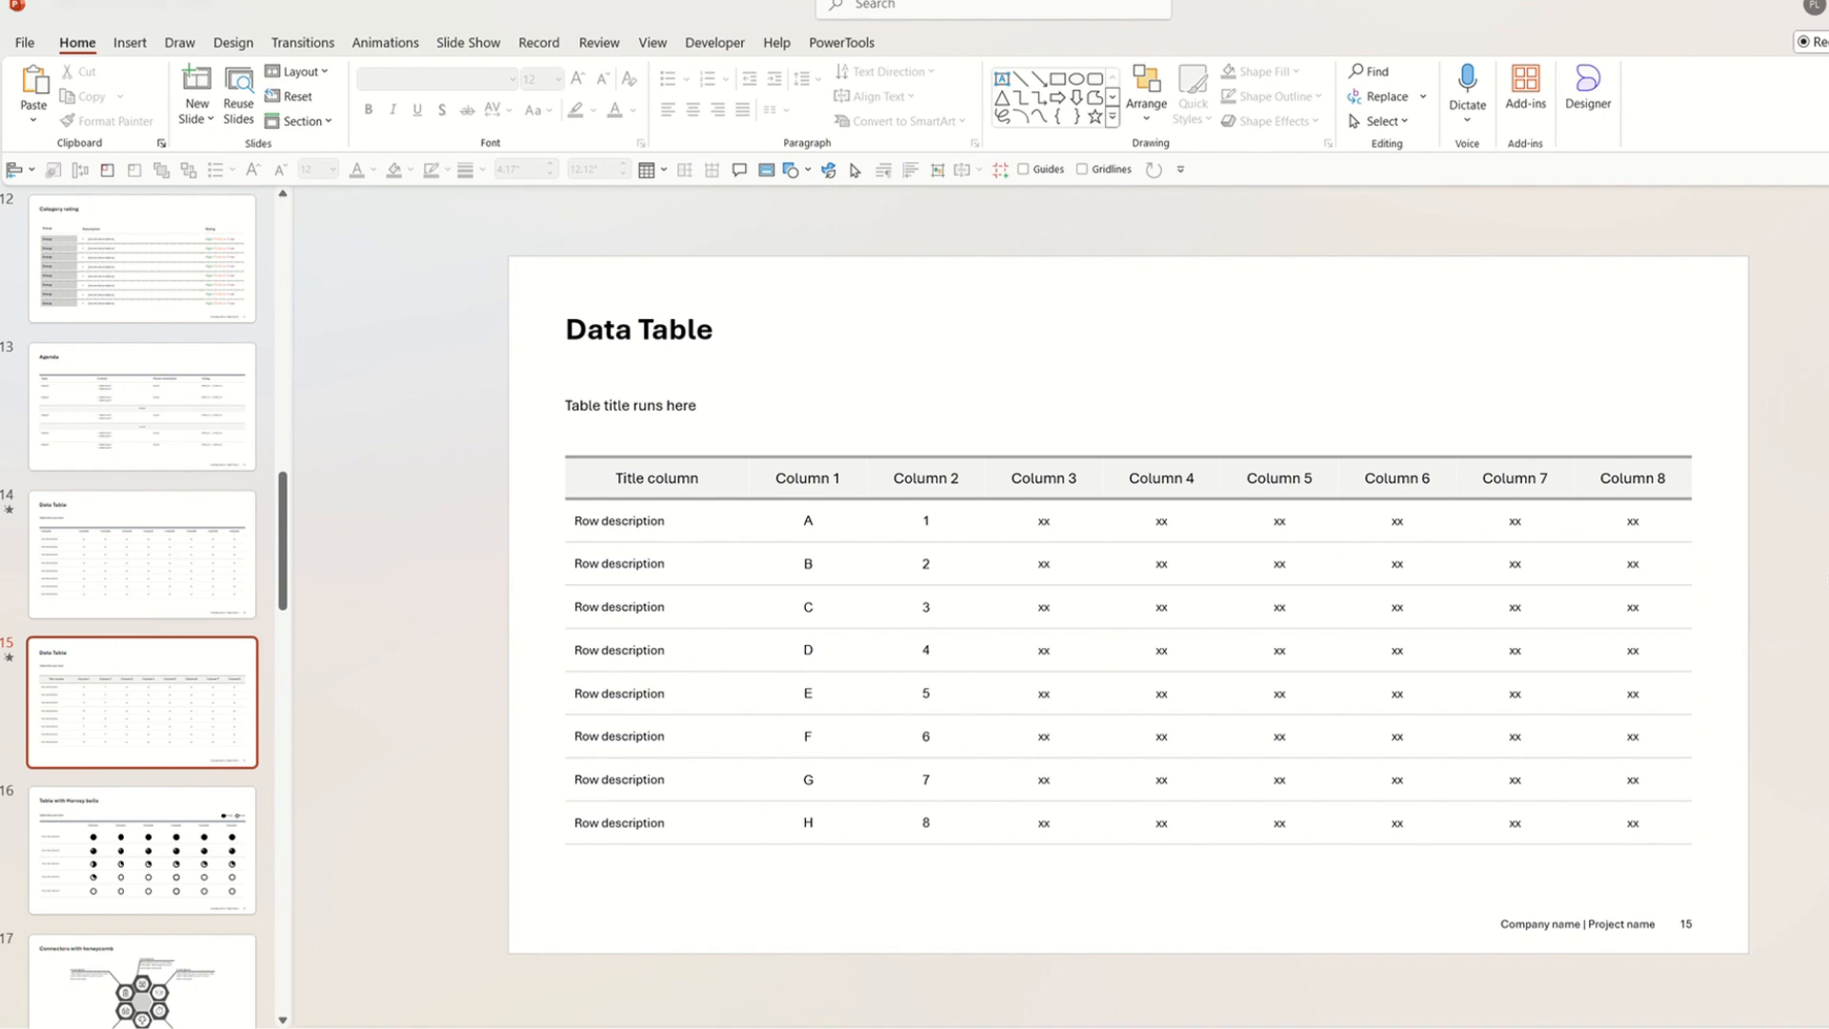
# Compare slide 14's table with slide 15's restyled table.
pyautogui.click(200, 591)
pyautogui.click(202, 689)
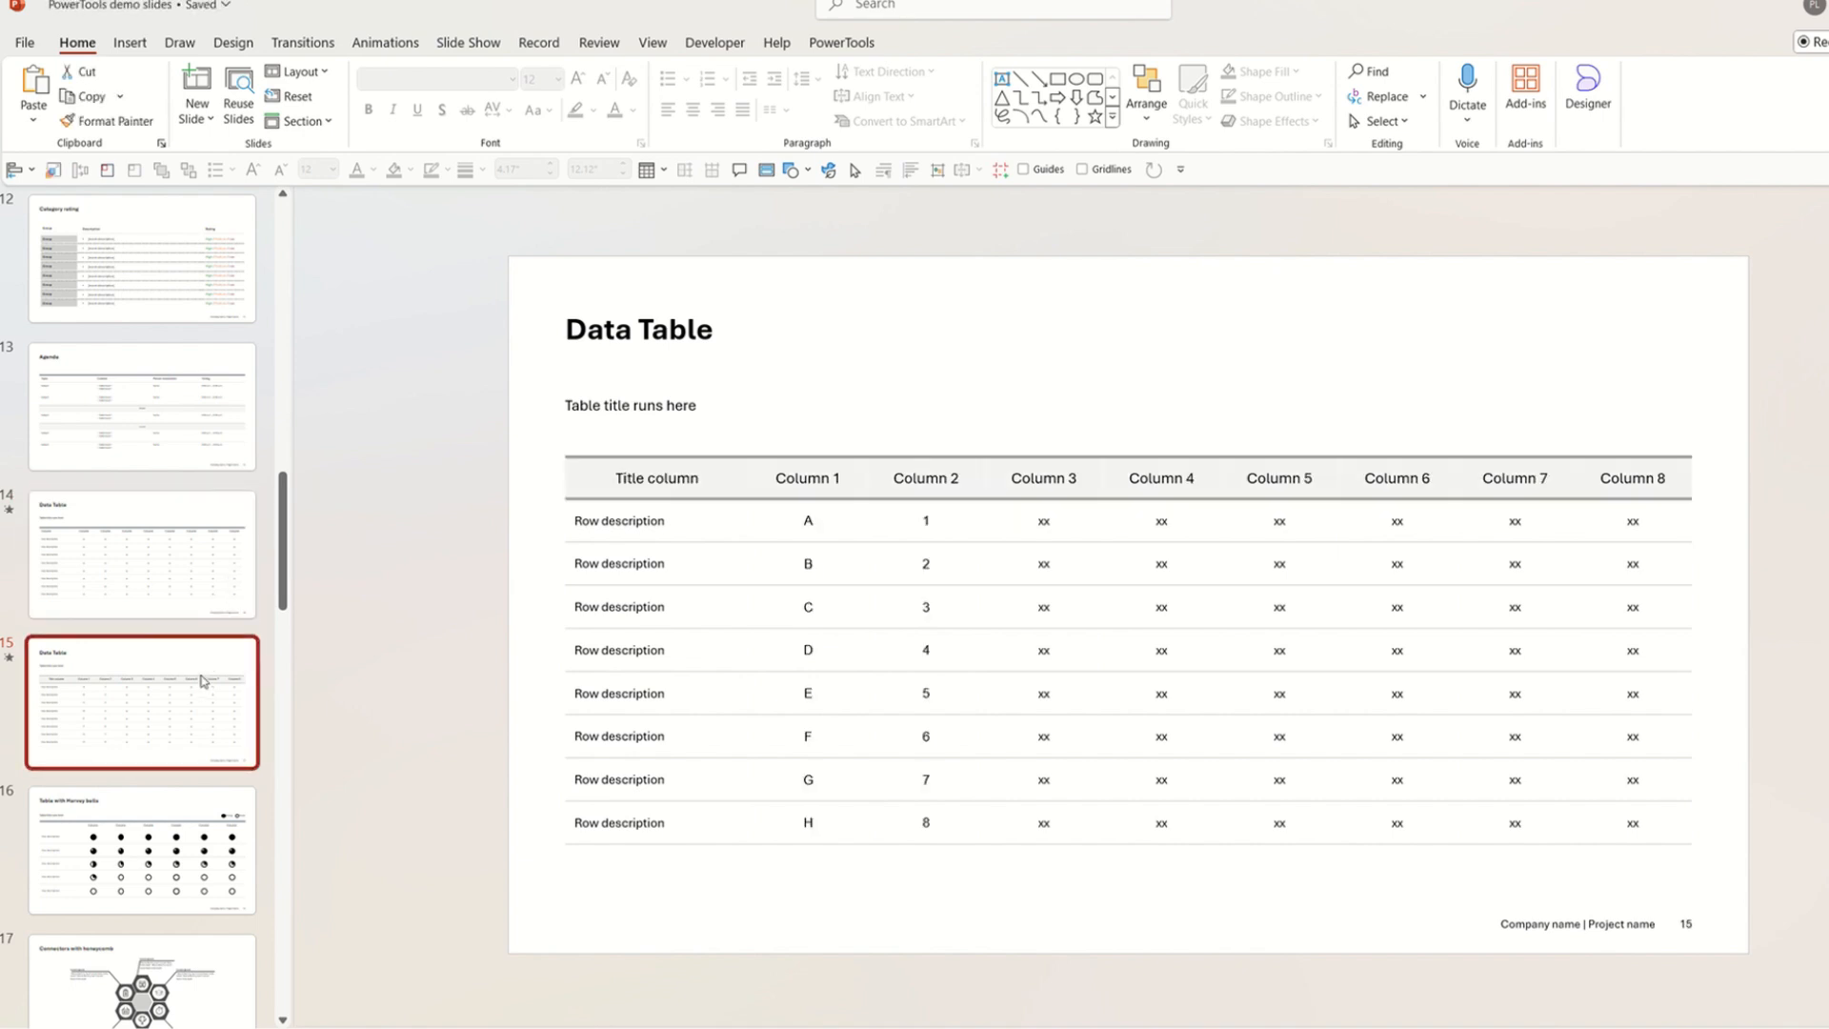
pyautogui.click(193, 563)
pyautogui.click(195, 675)
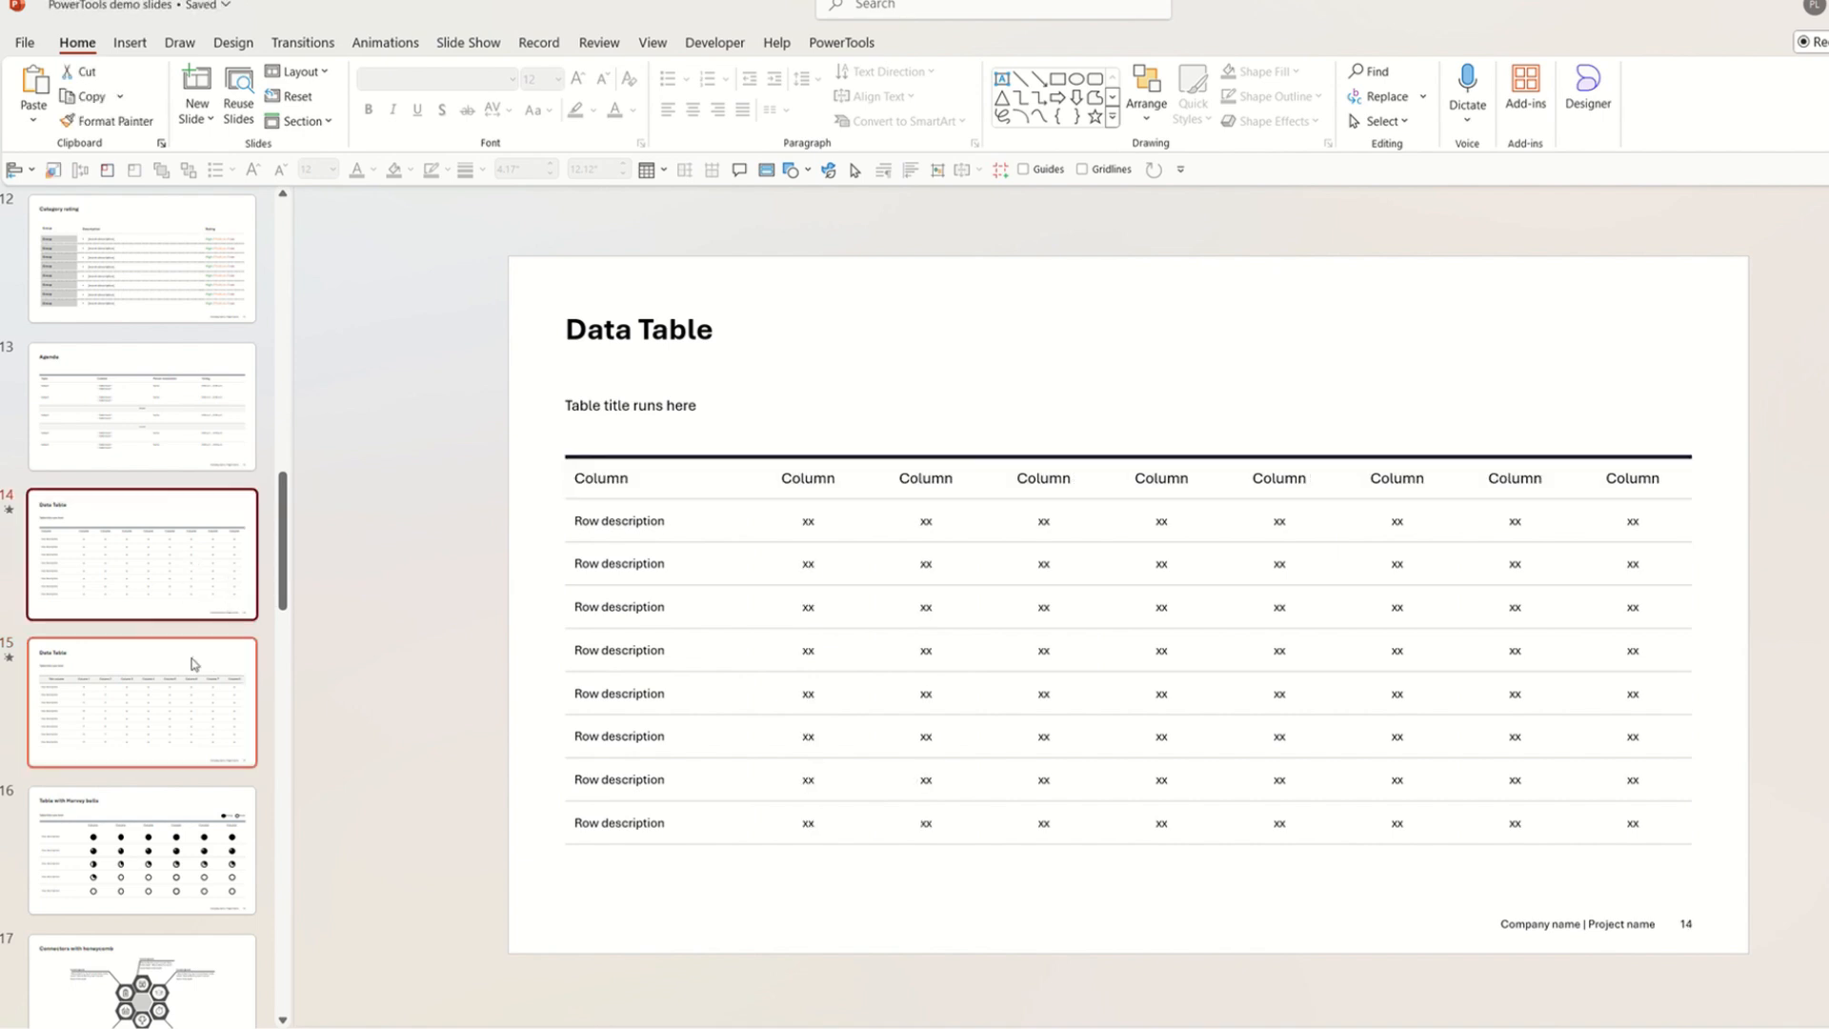
# Copy the slide 15 header cells' formatting with PowerTools Copy Cell Format.
pyautogui.rightClick(811, 479)
pyautogui.moveTo(986, 966)
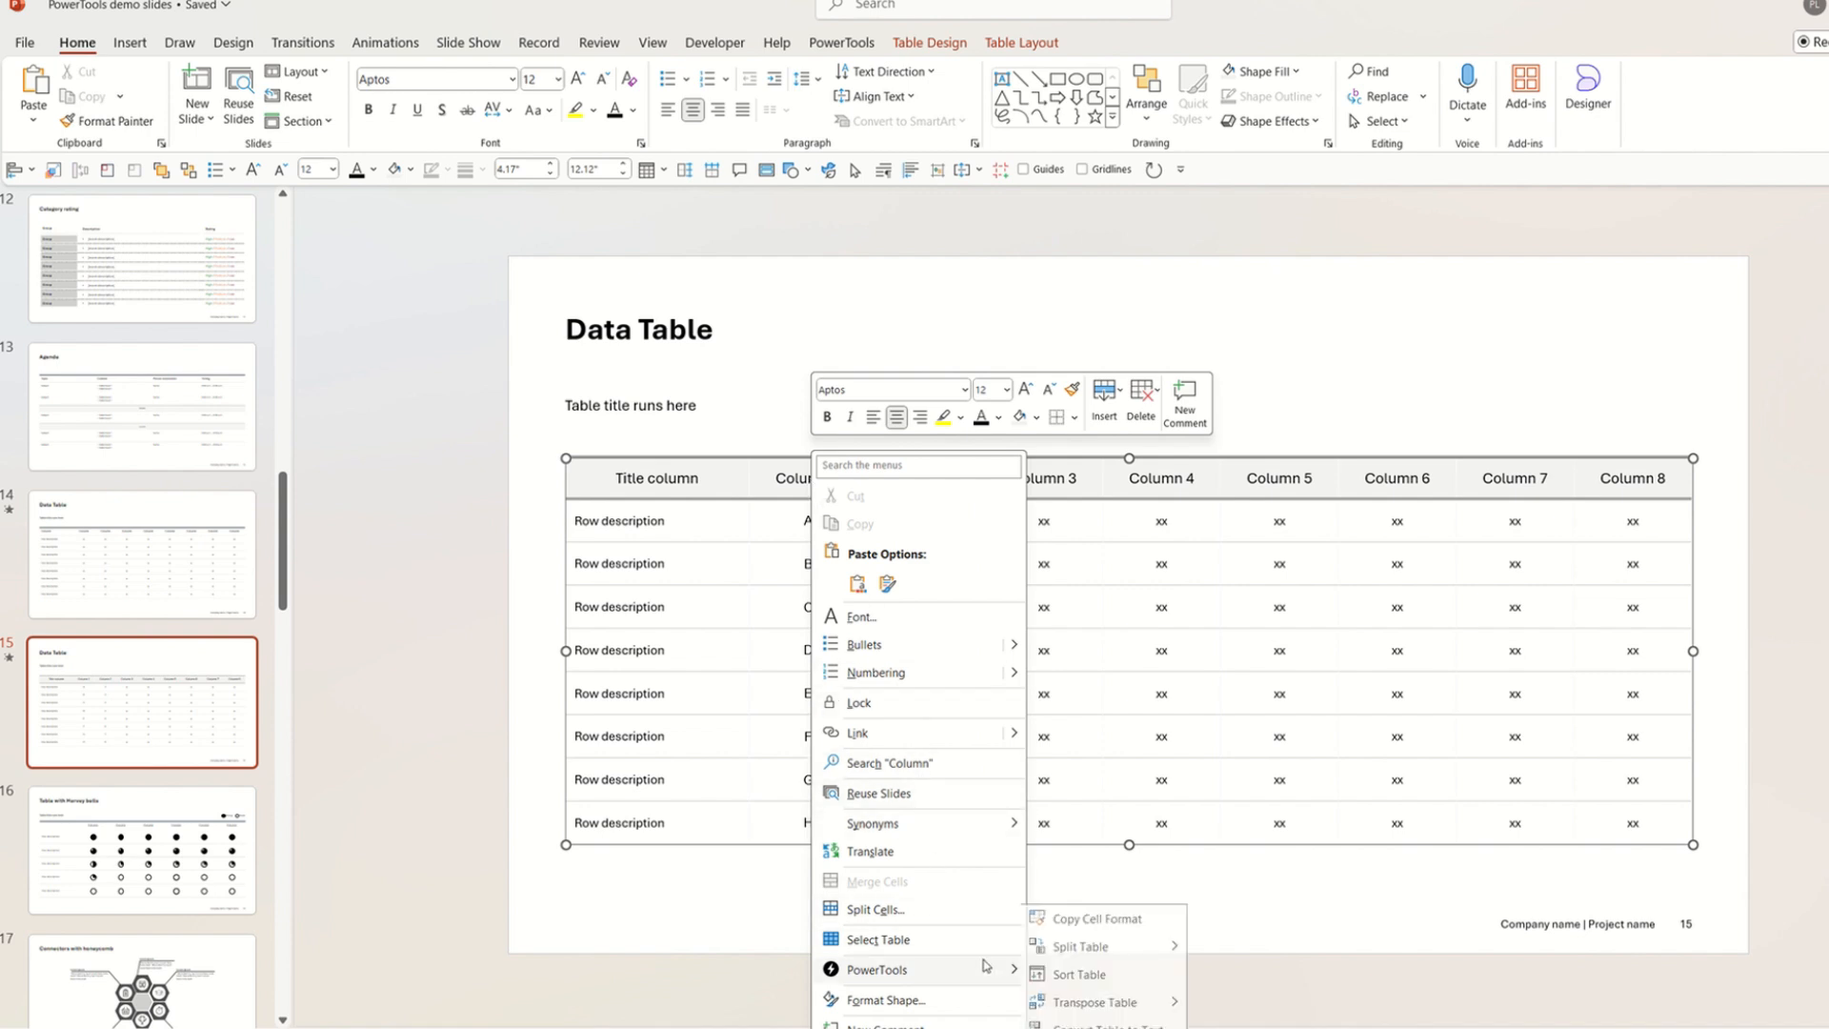
pyautogui.click(1105, 928)
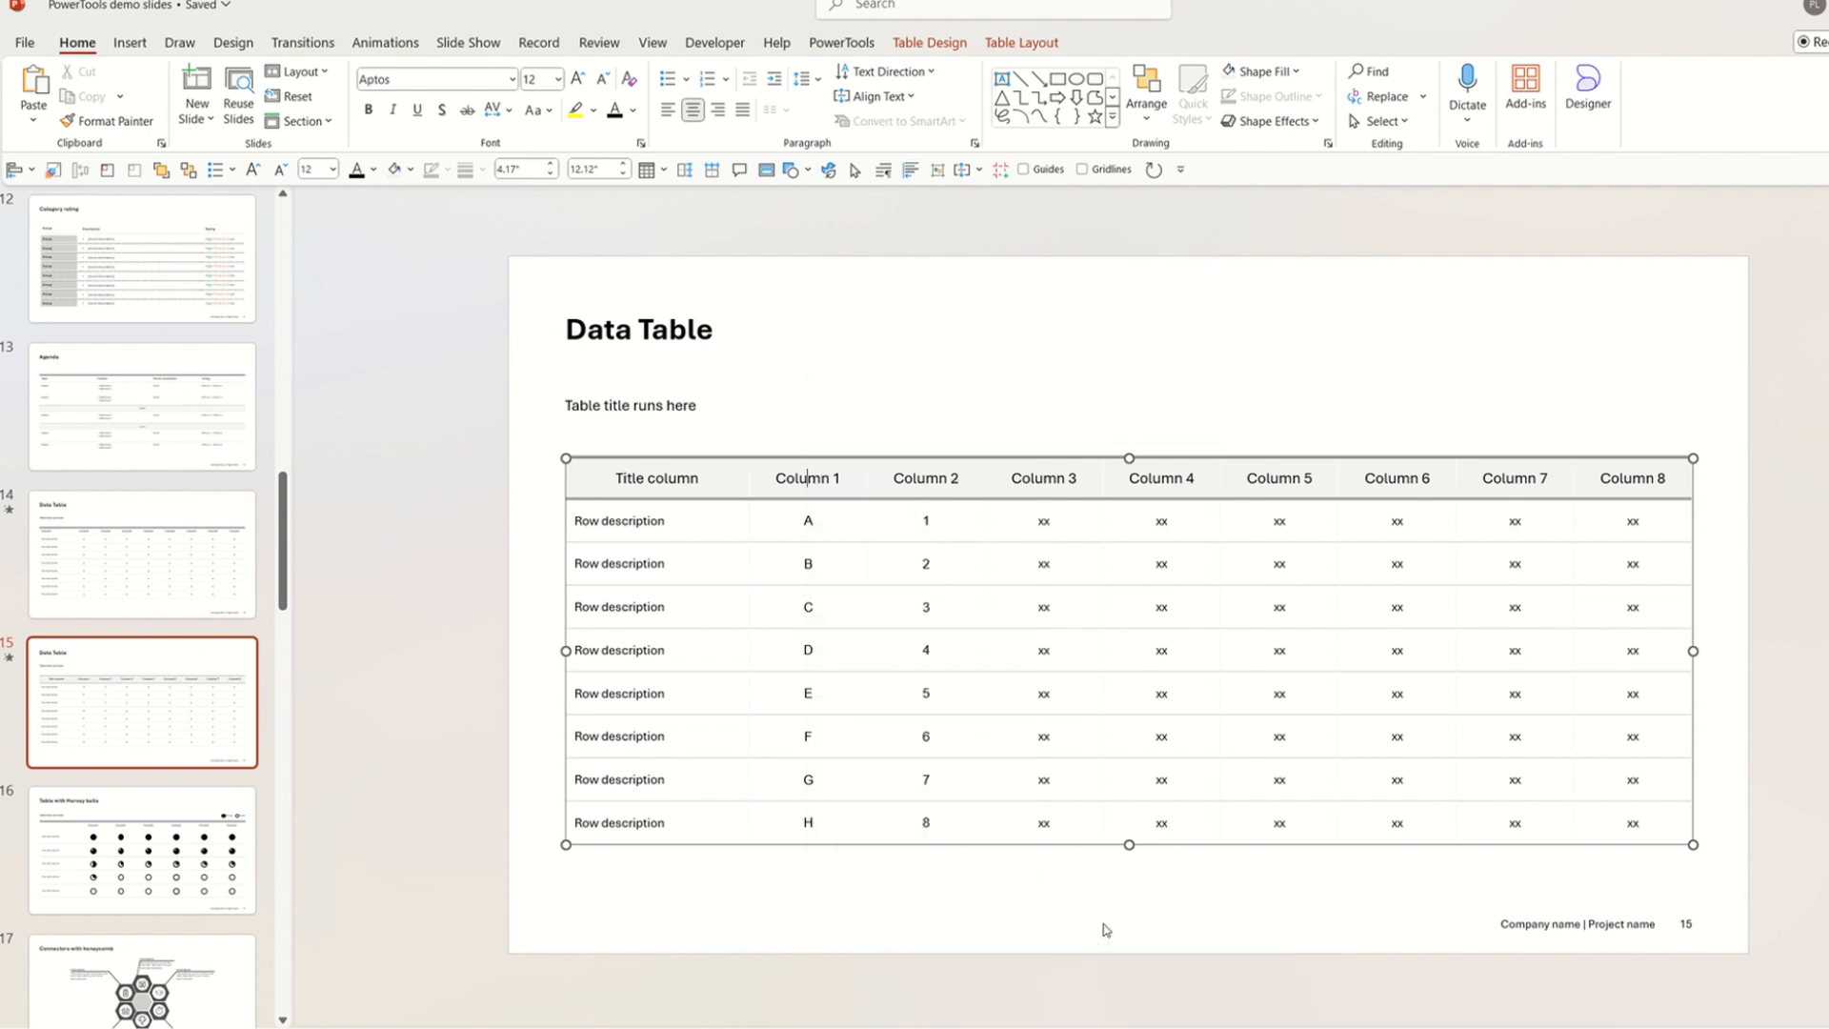
# Paste the copied cell formatting onto slide 14's Data Table header row.
pyautogui.click(190, 574)
pyautogui.moveTo(605, 471); pyautogui.dragTo(1610, 479)
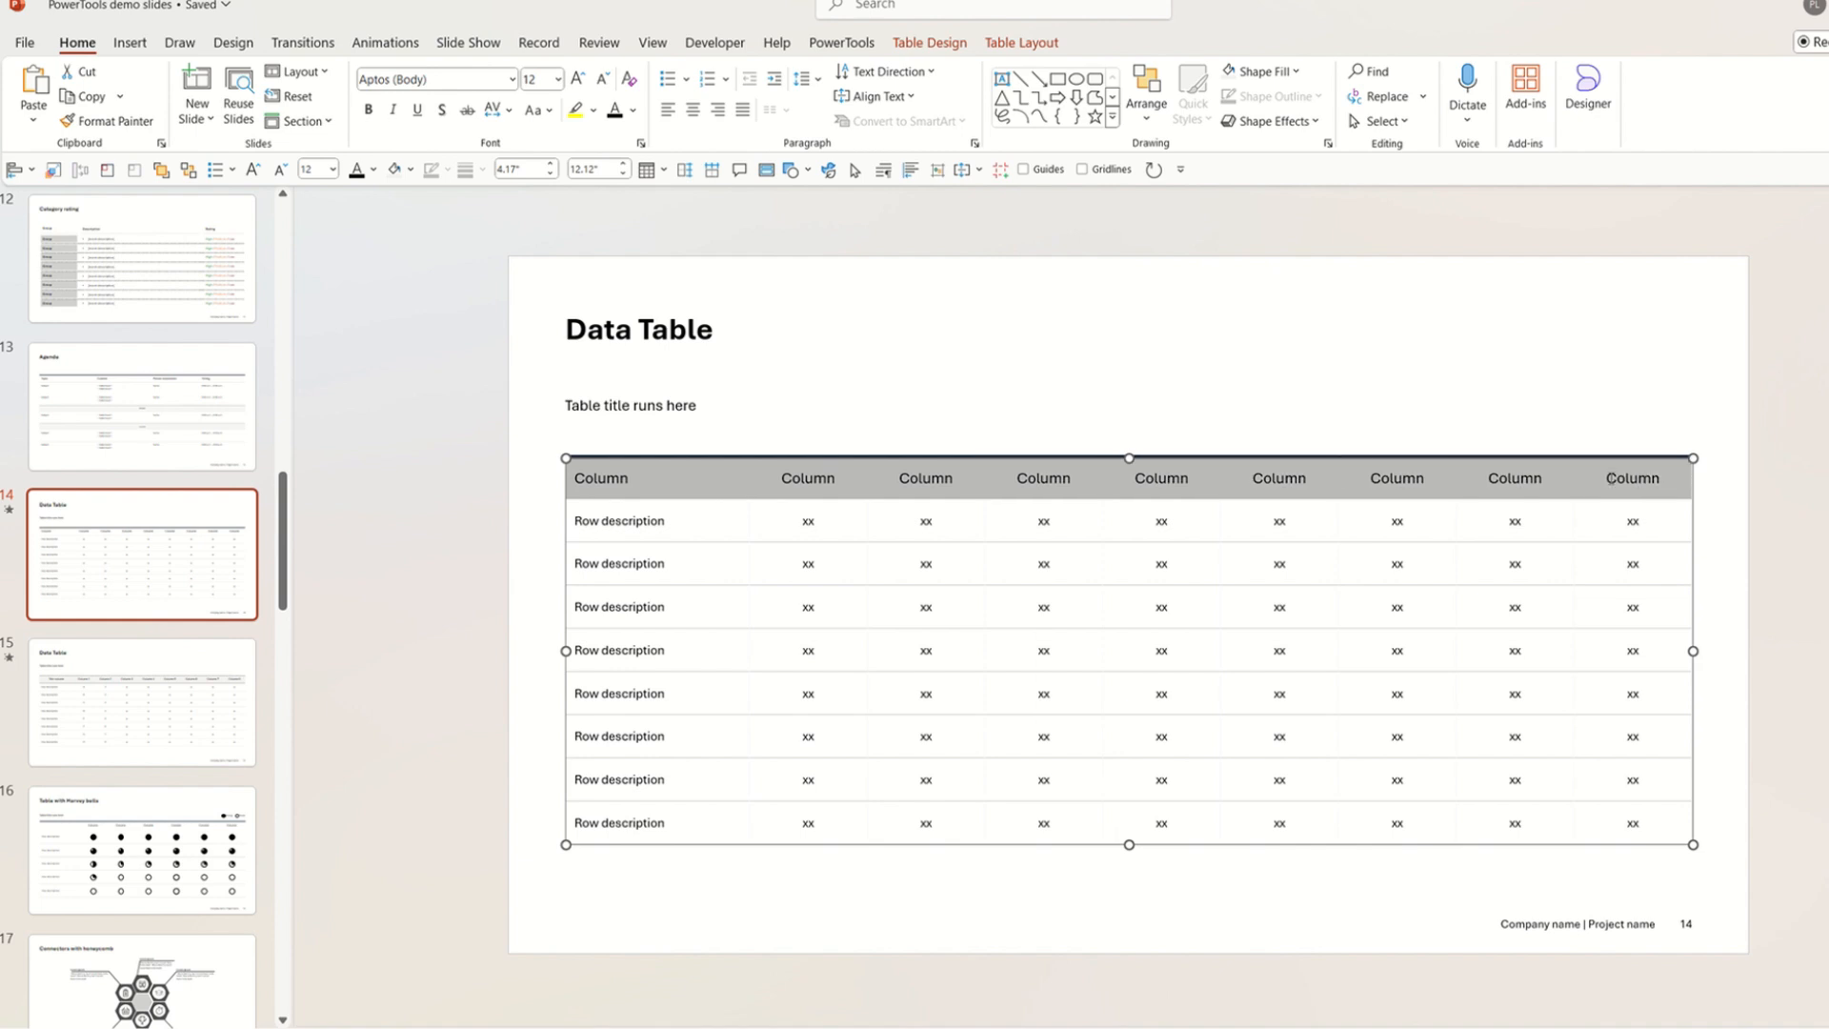
pyautogui.rightClick(1611, 485)
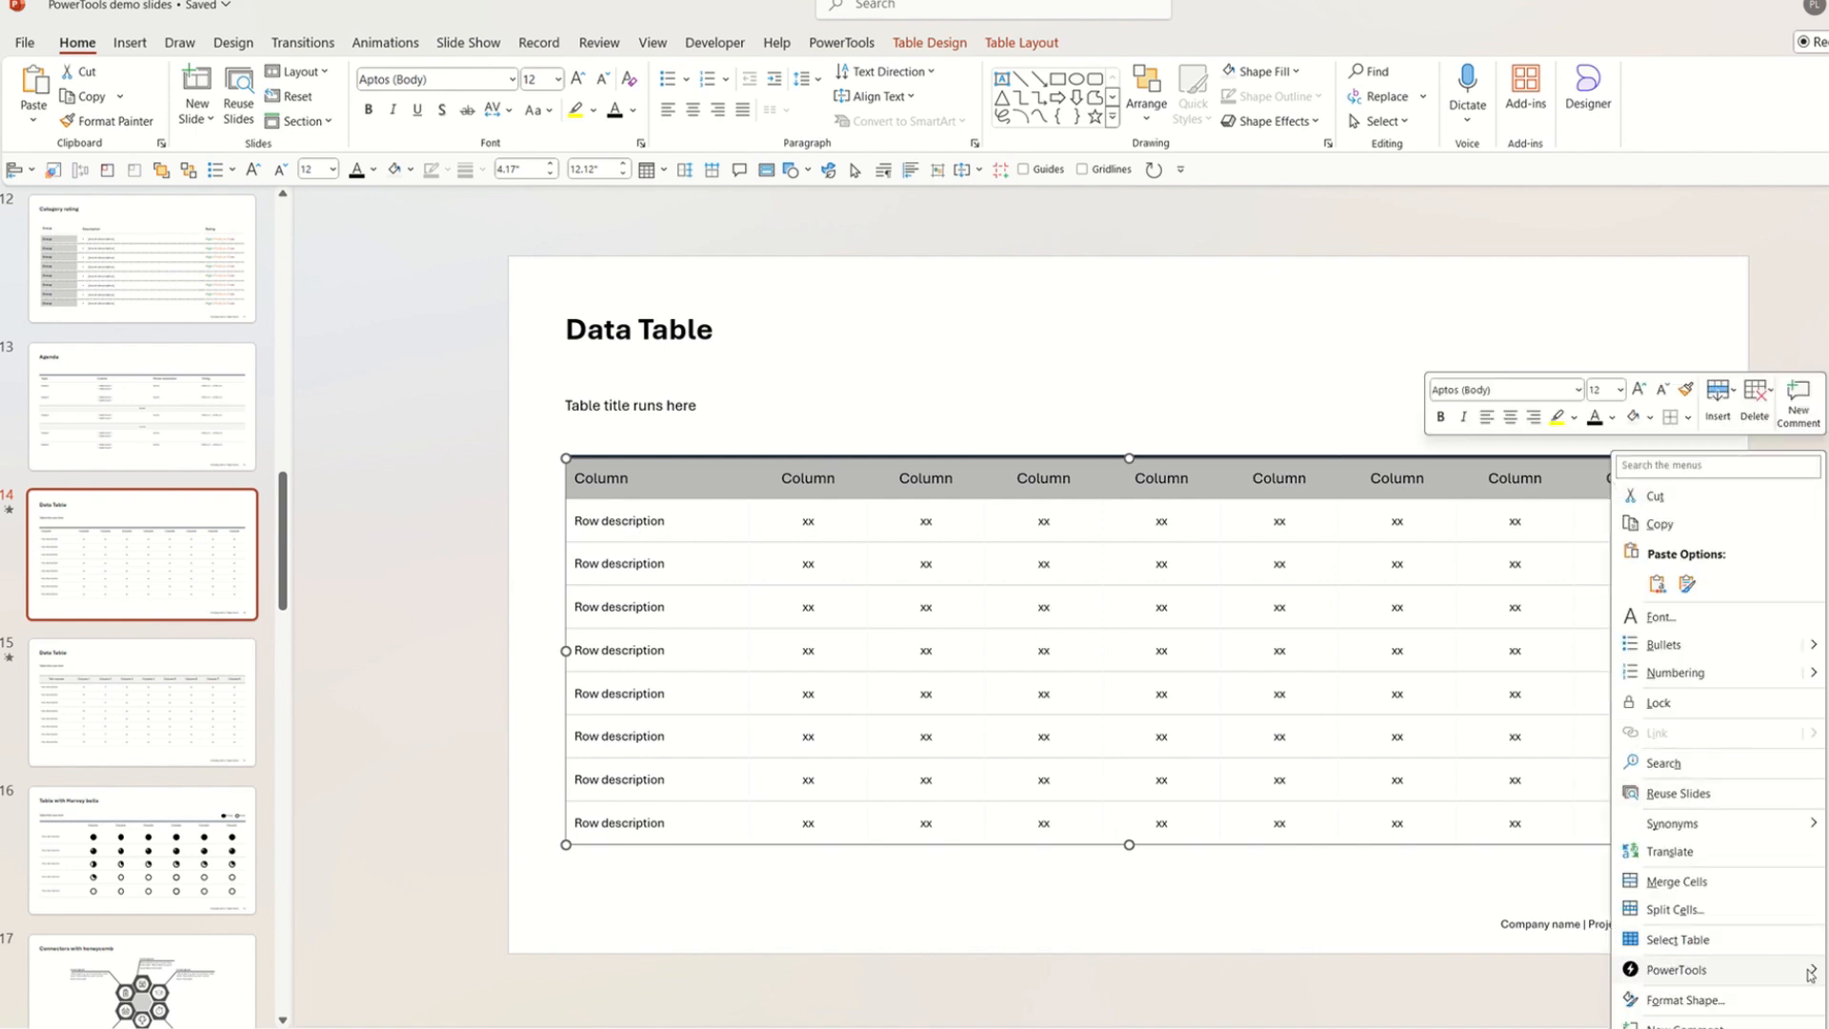
pyautogui.moveTo(1808, 978)
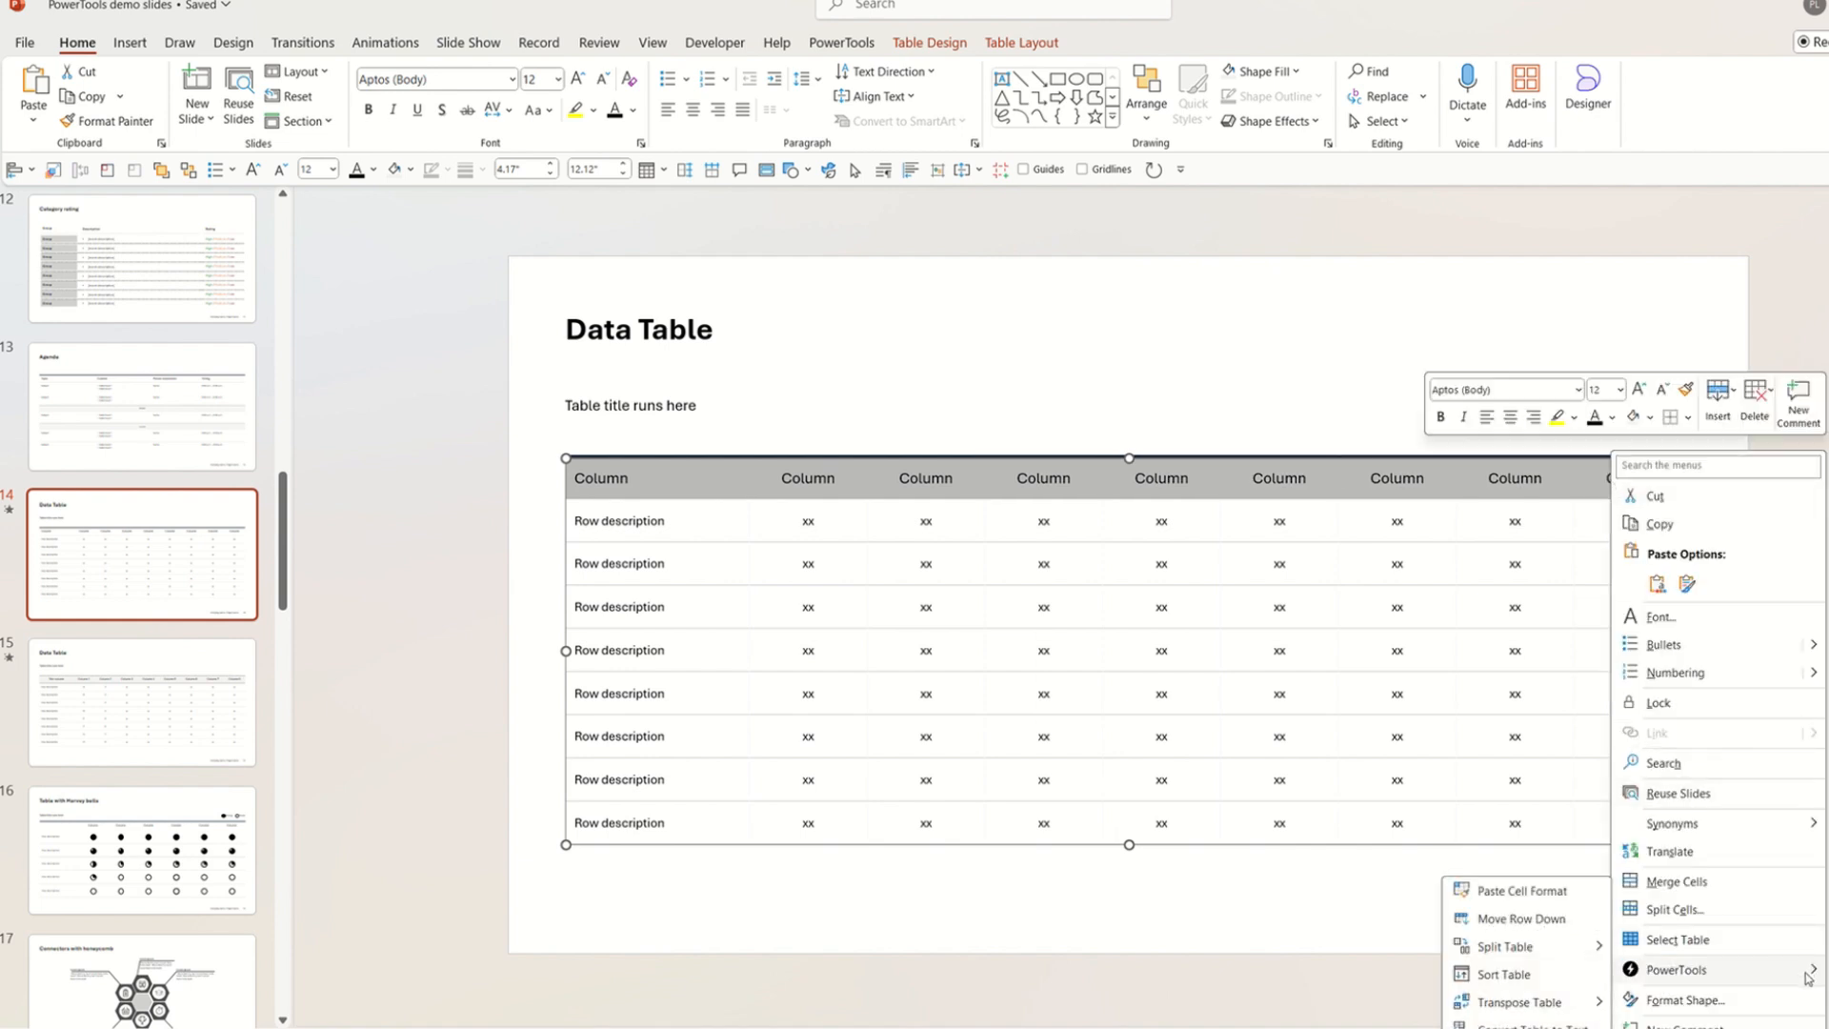
pyautogui.click(1555, 895)
pyautogui.click(1785, 748)
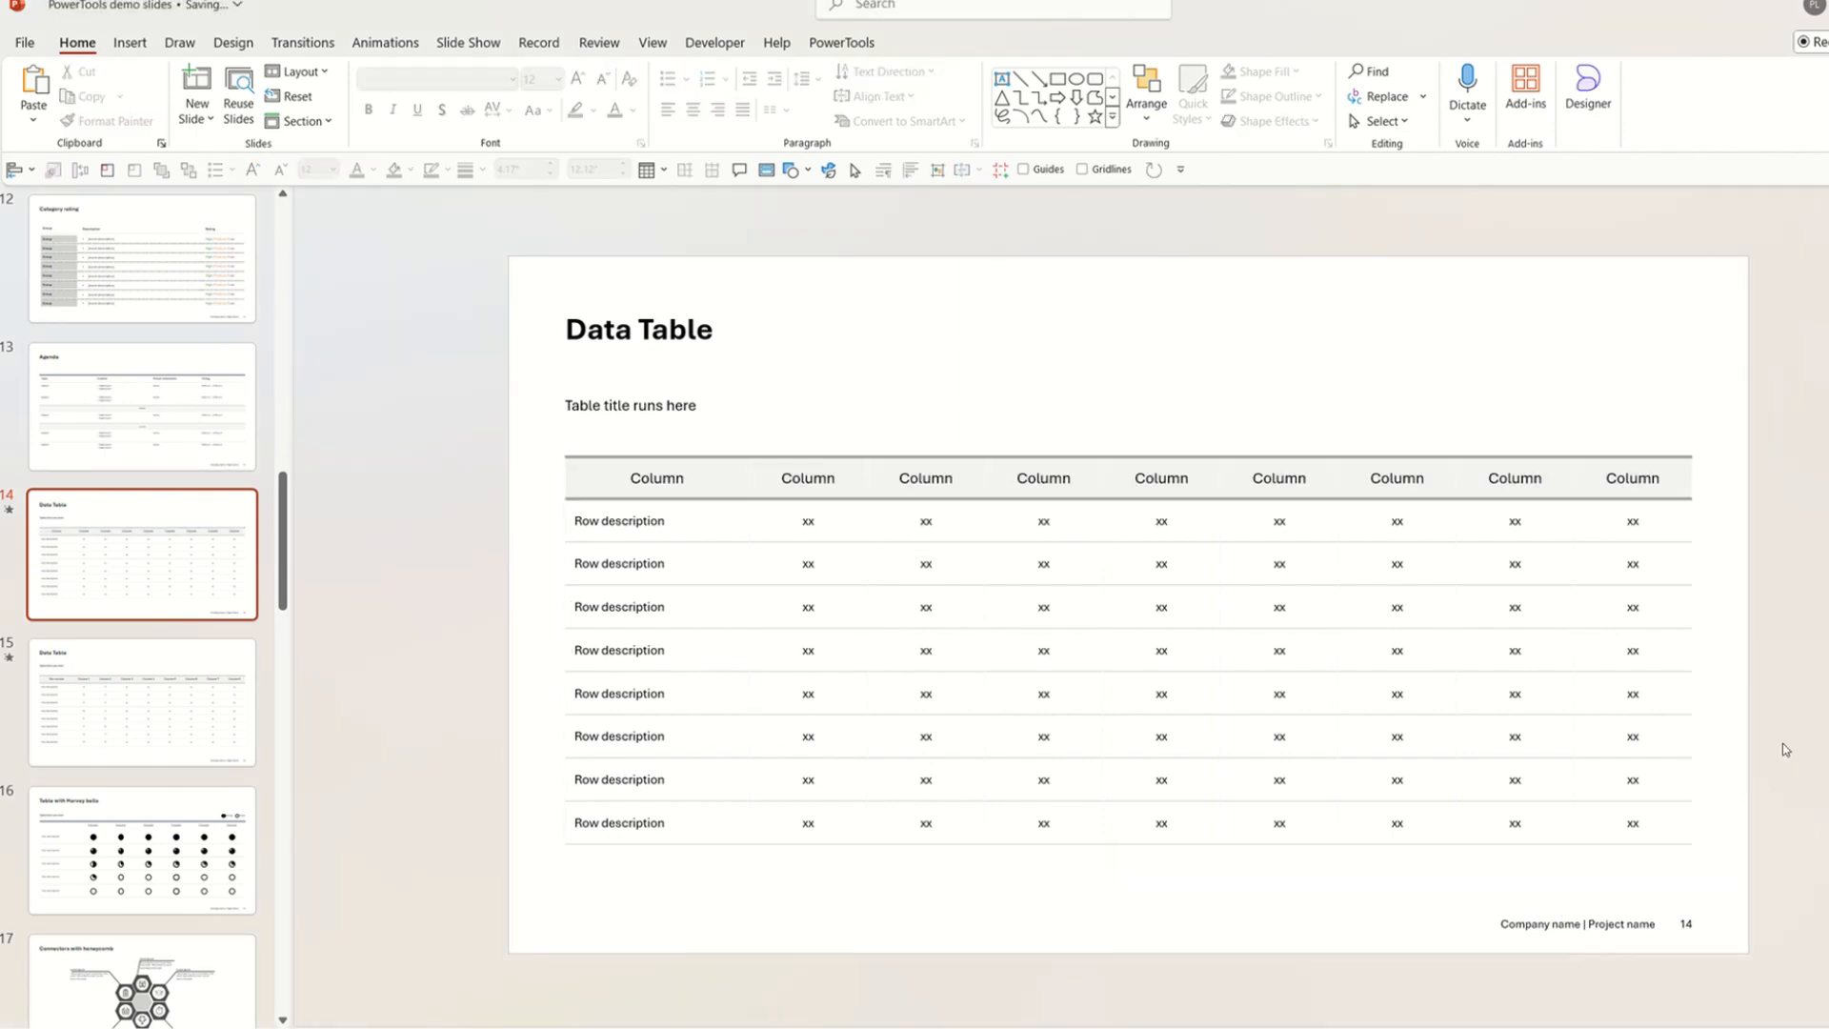
pyautogui.click(120, 675)
pyautogui.click(150, 592)
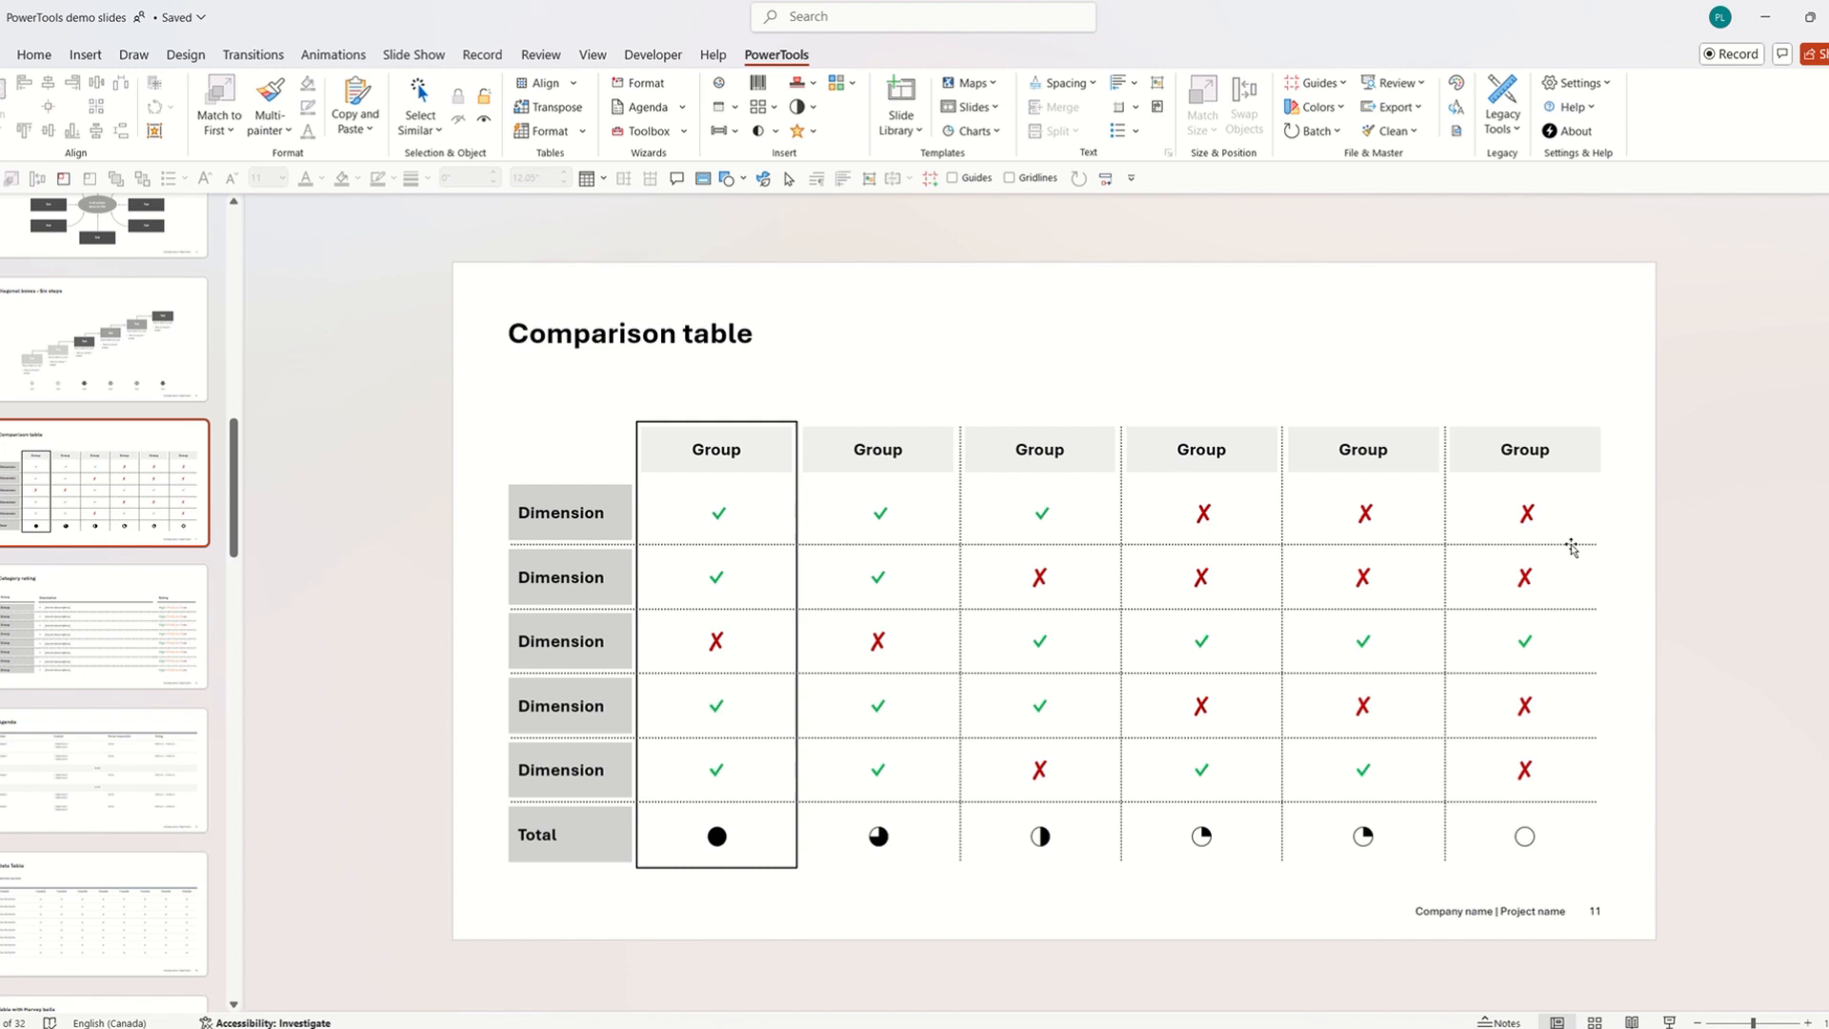
# Colour the dotted line under the first Dimension row green from Standard Colors.
pyautogui.click(1570, 545)
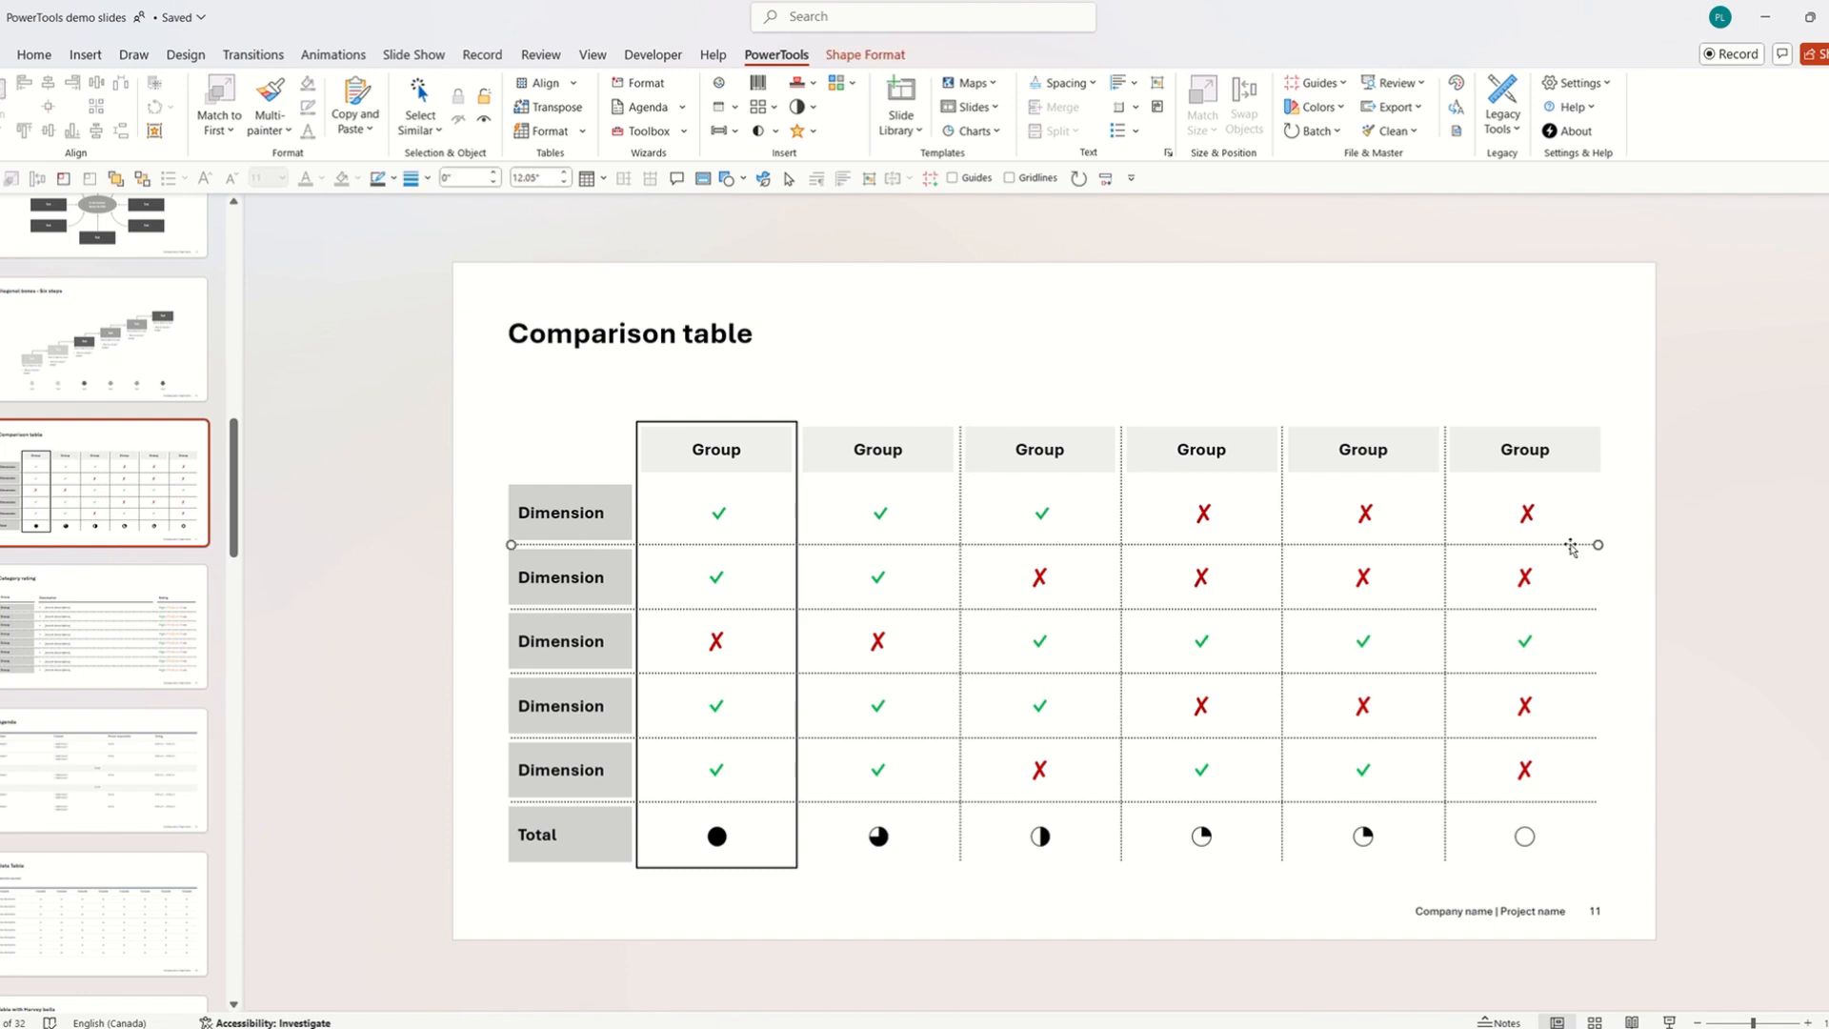
pyautogui.click(393, 178)
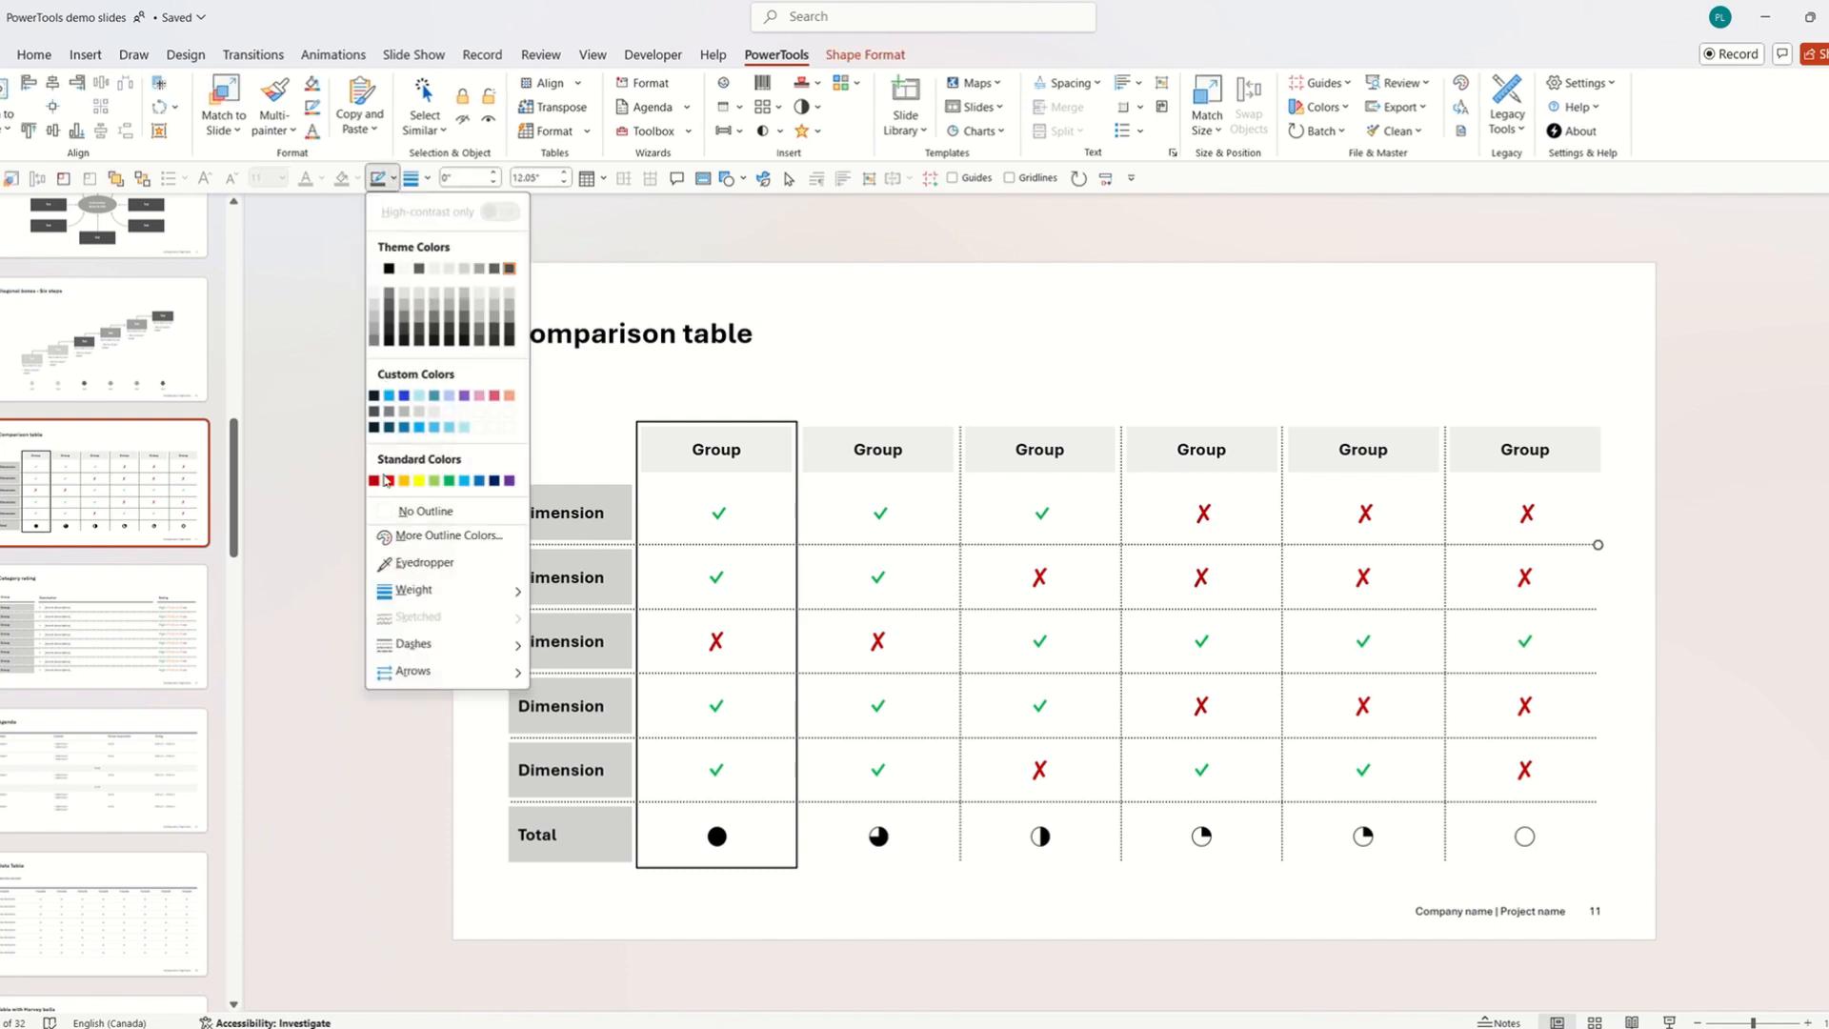
pyautogui.click(448, 481)
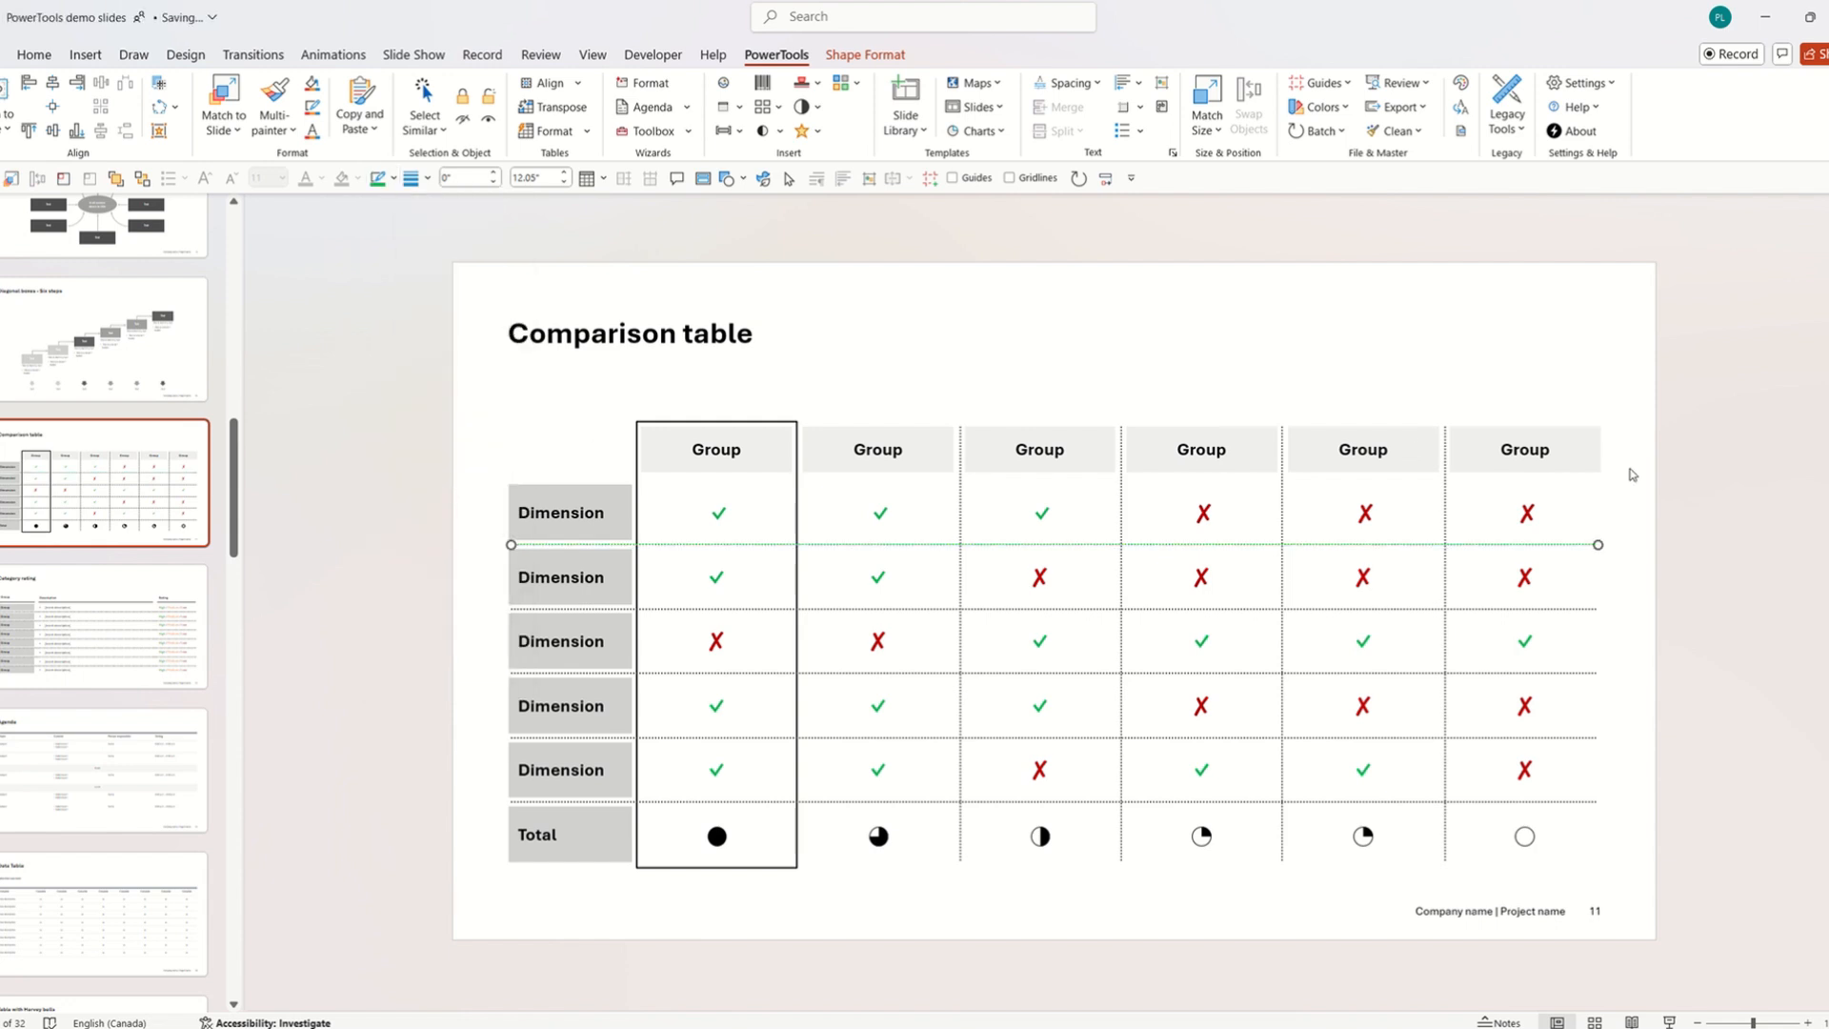
pyautogui.click(1695, 484)
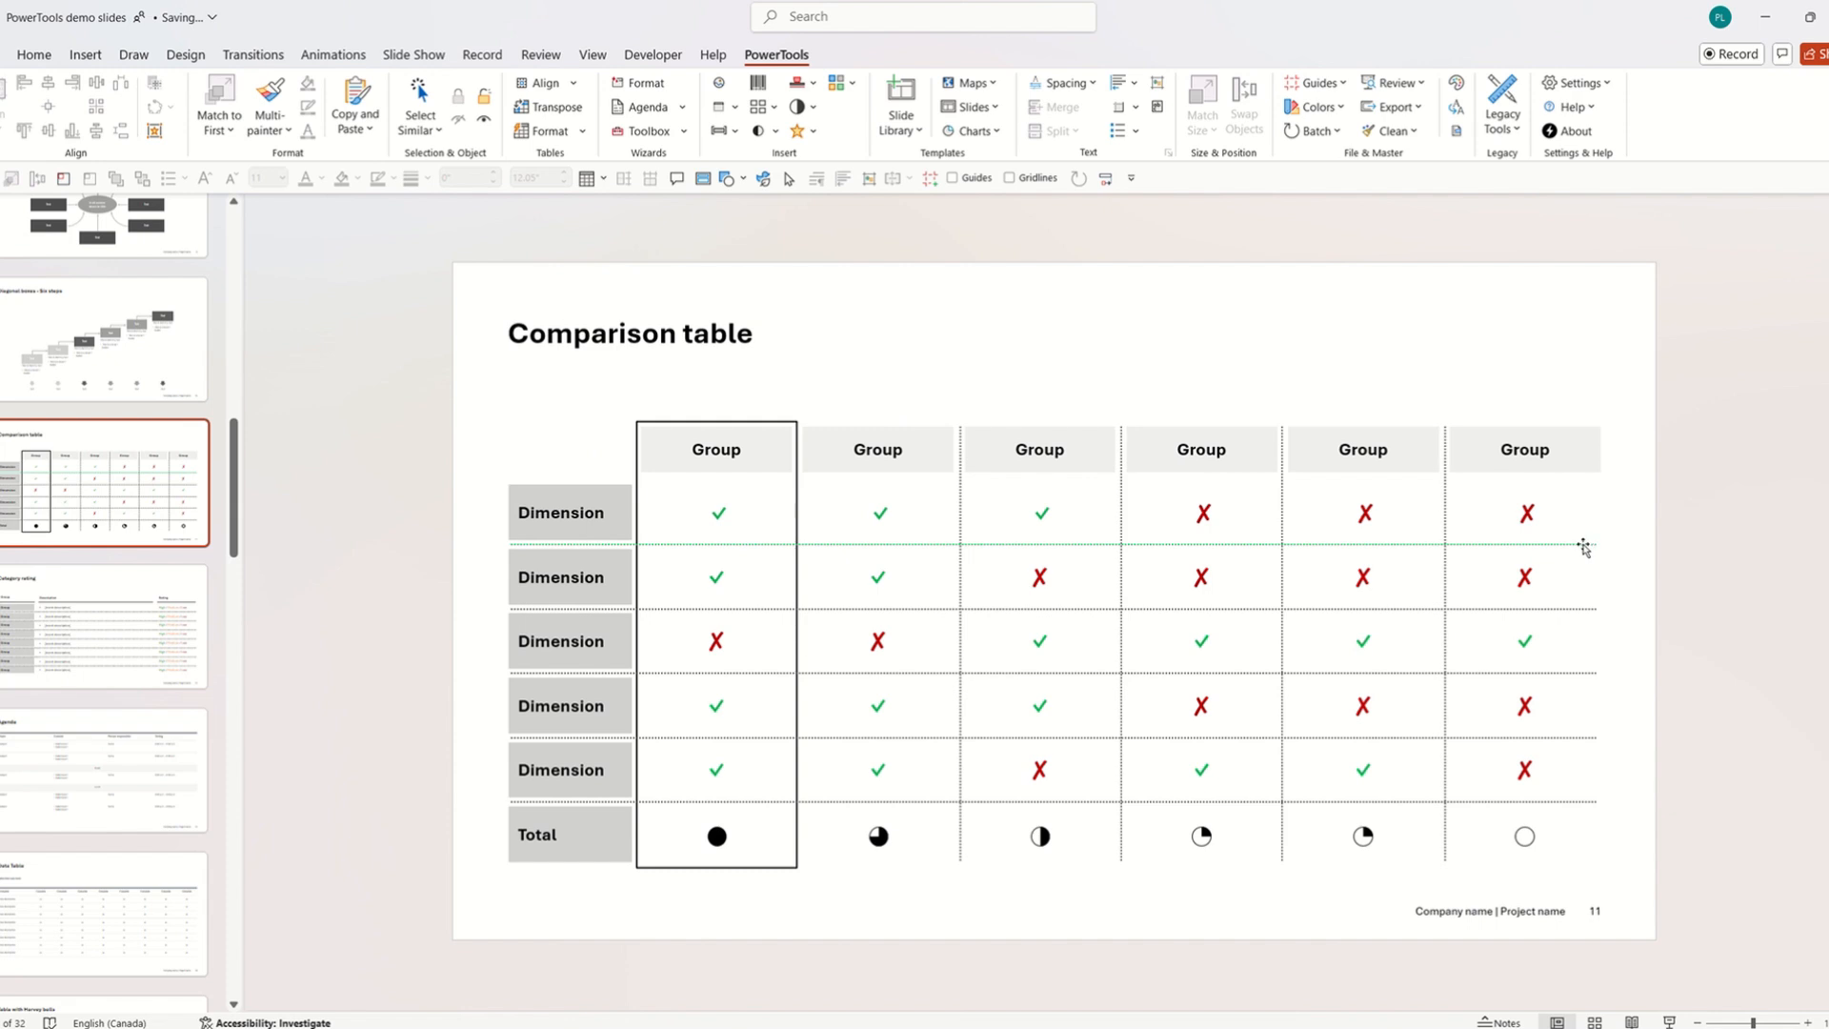
# Reselect the green dotted row line in the Comparison table.
pyautogui.click(122, 617)
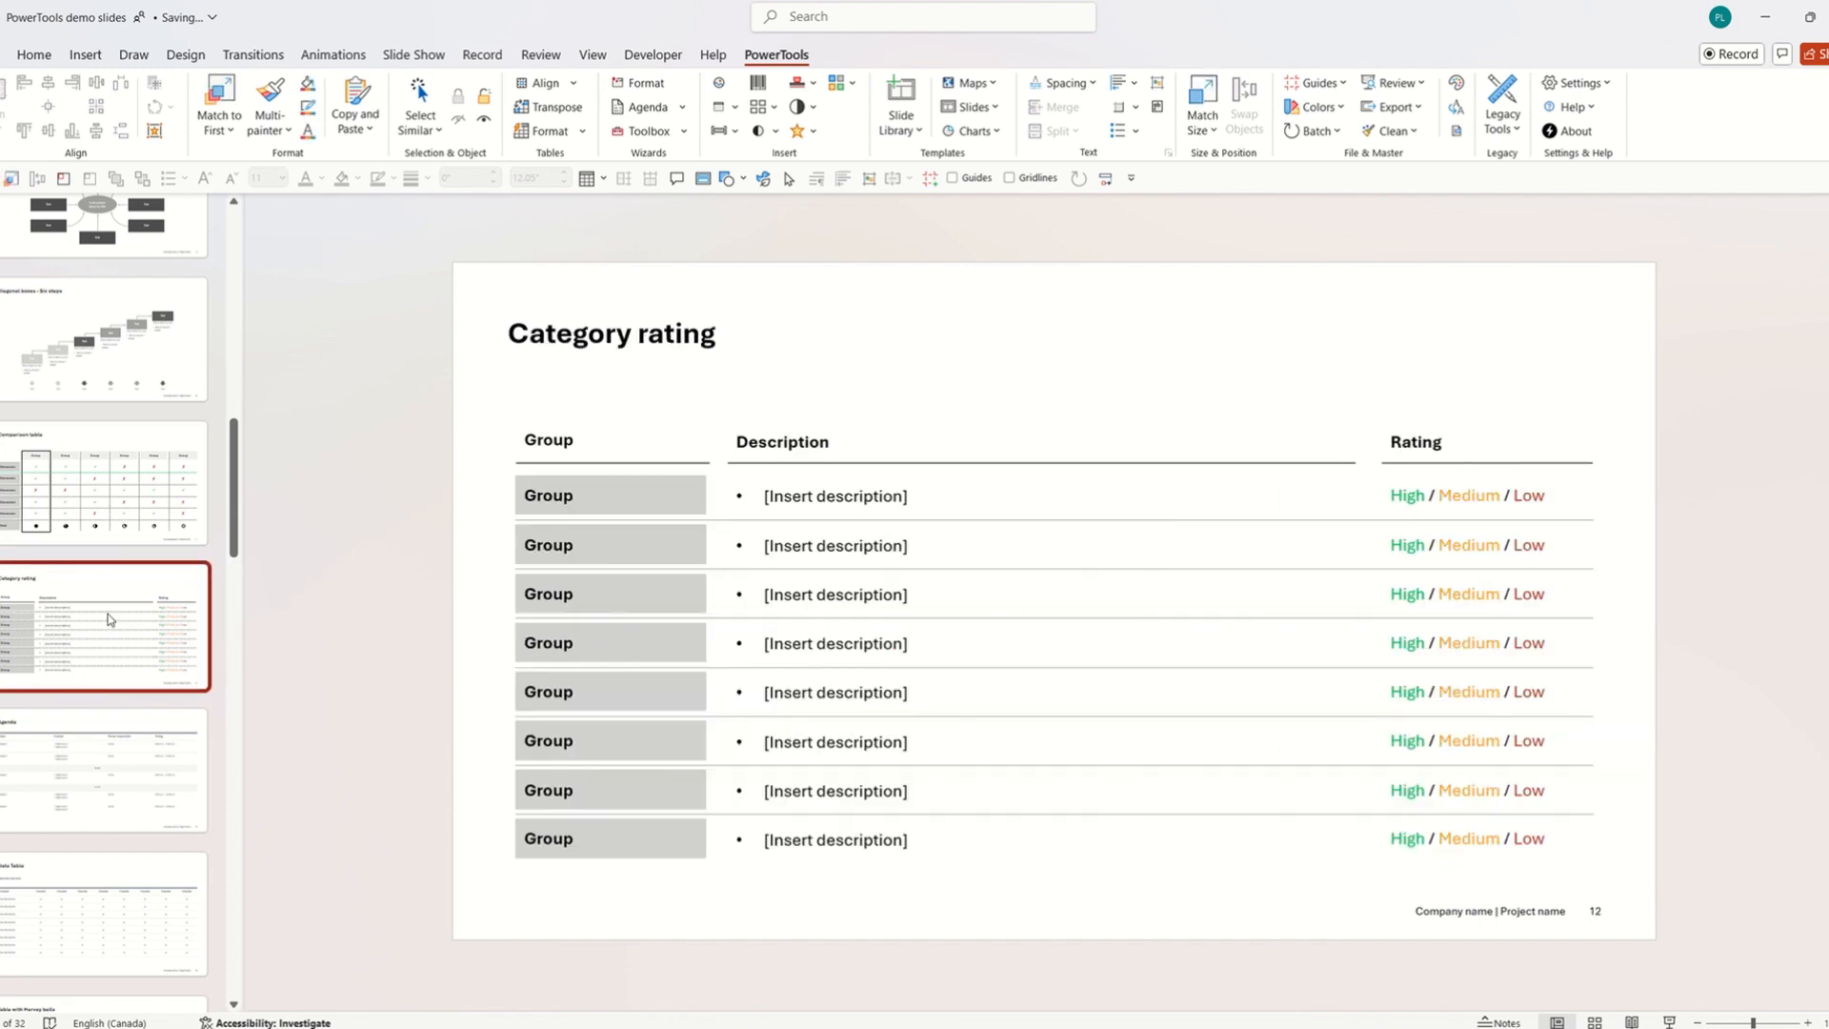
pyautogui.click(109, 509)
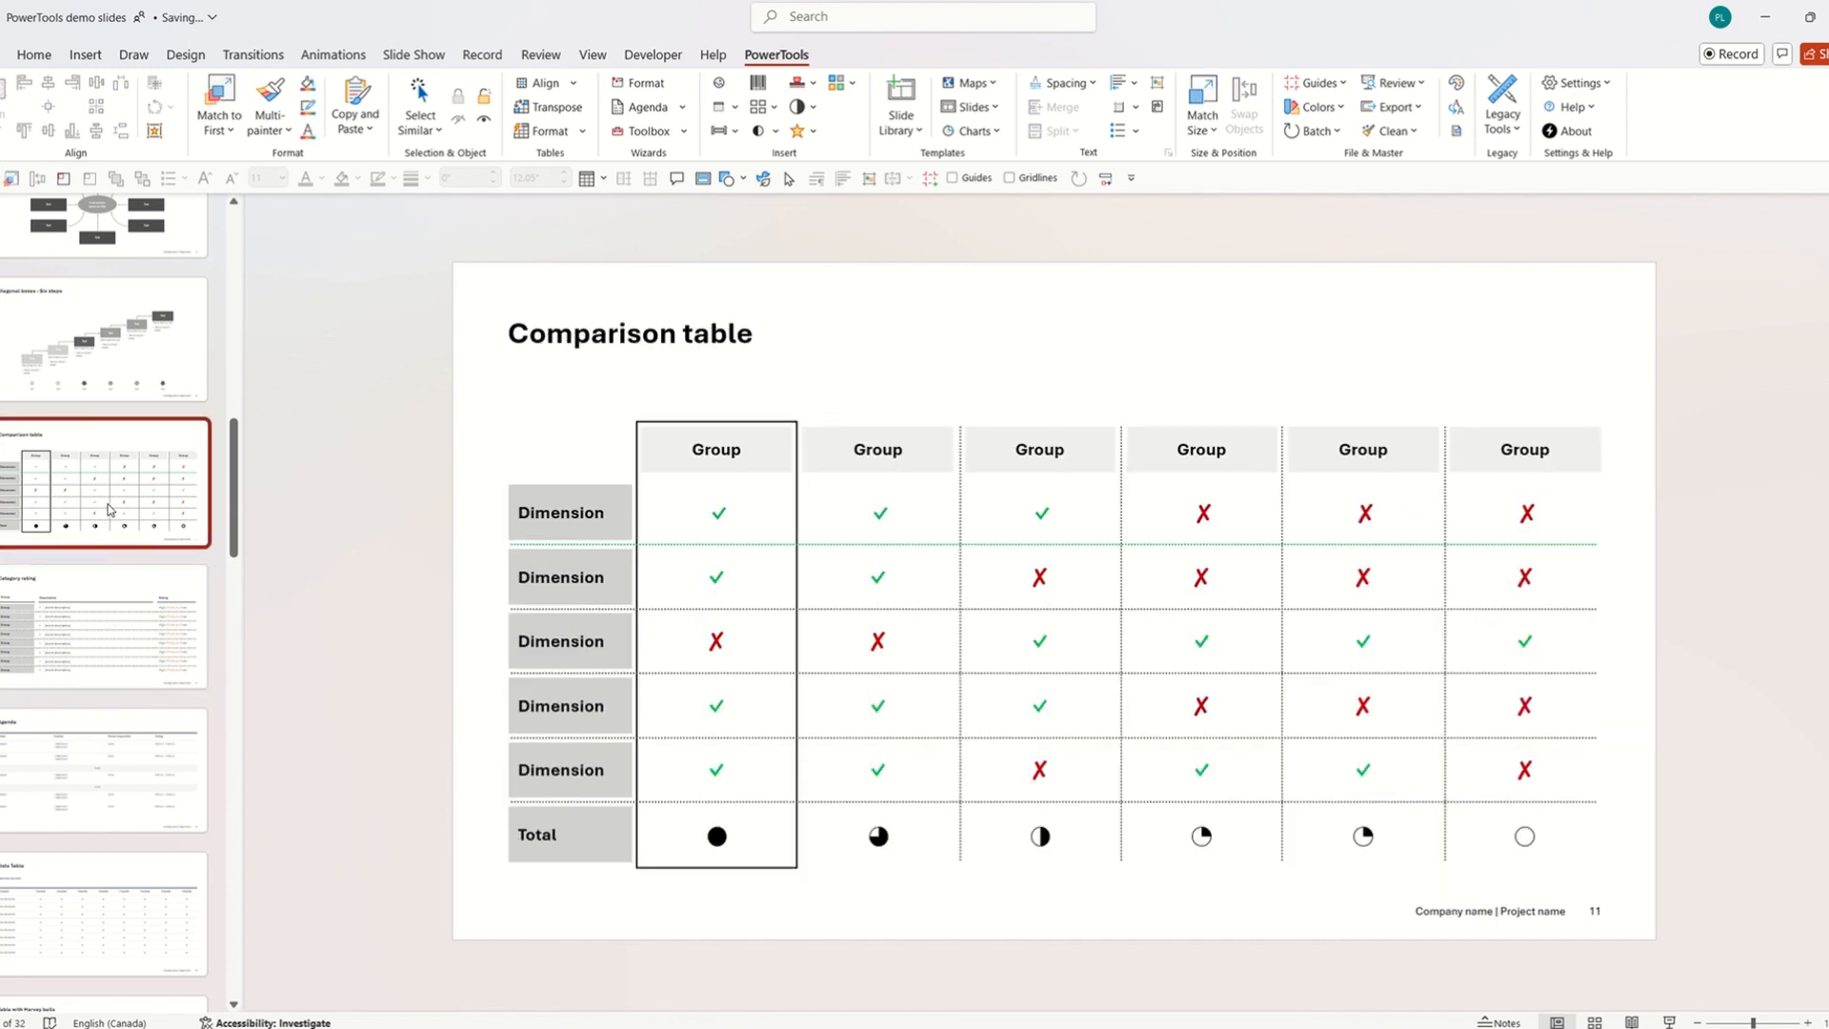
pyautogui.click(1537, 535)
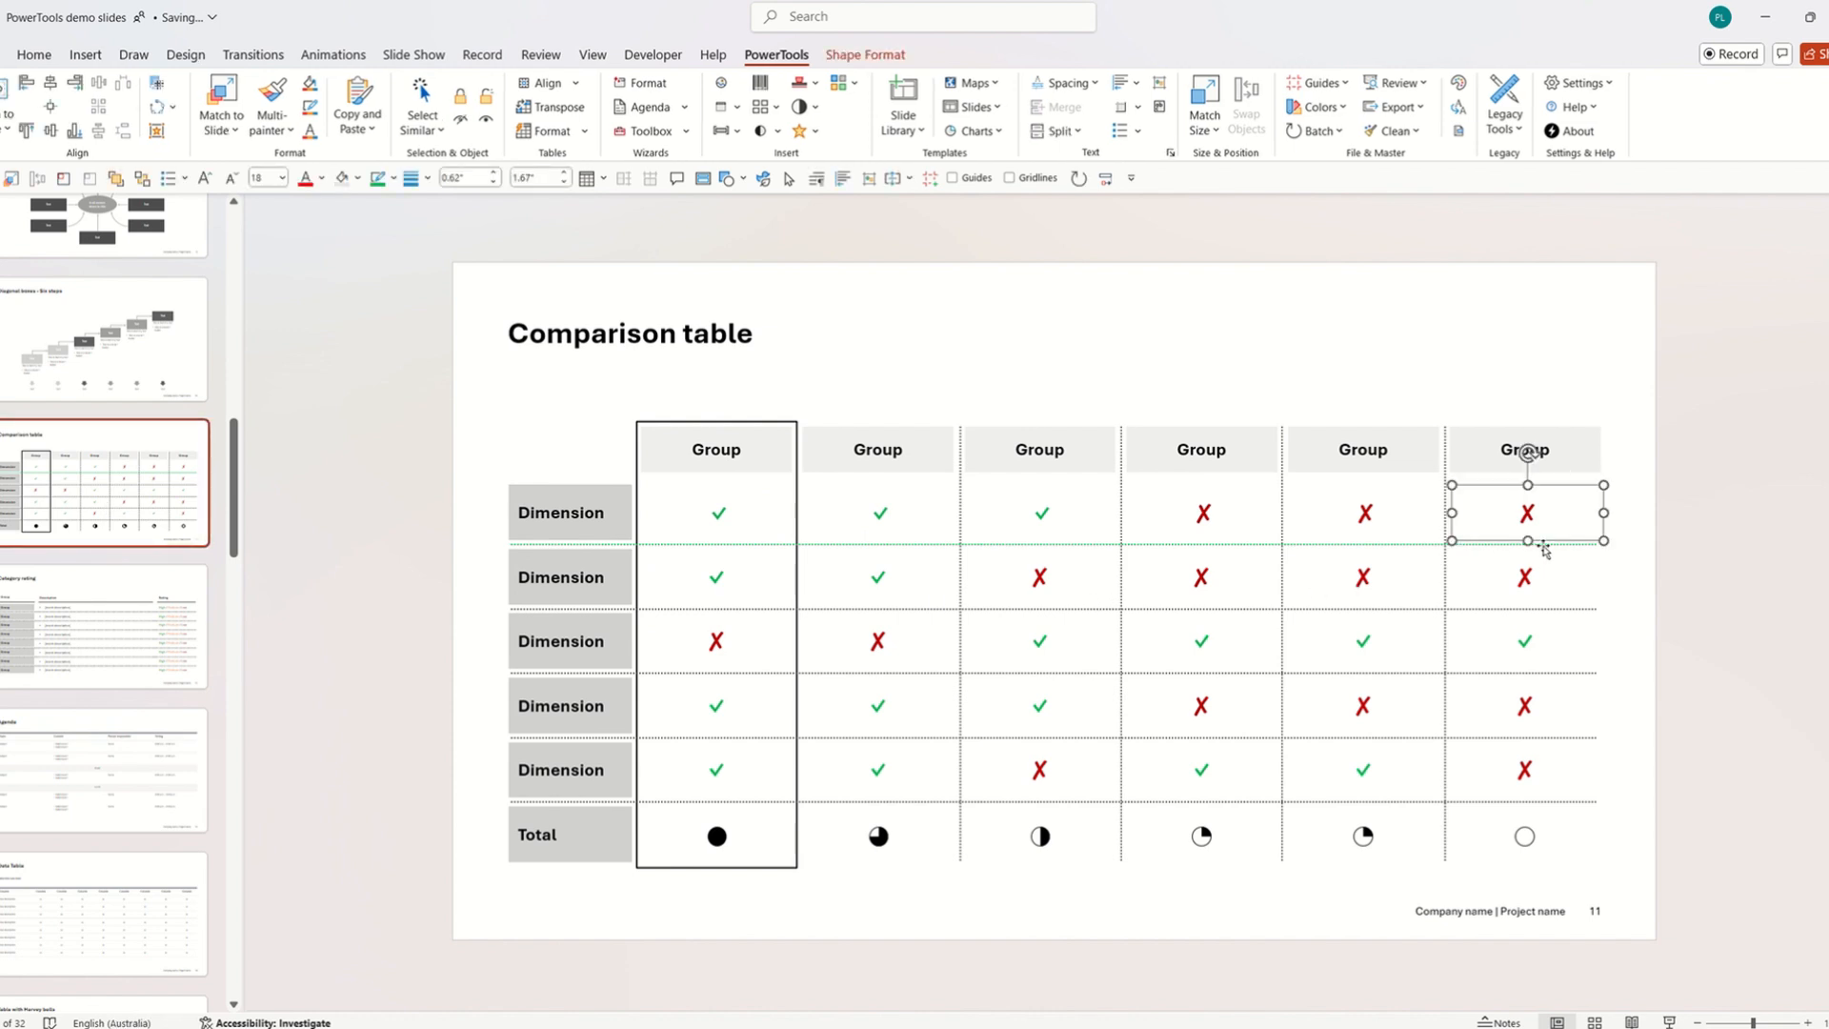
pyautogui.click(1563, 548)
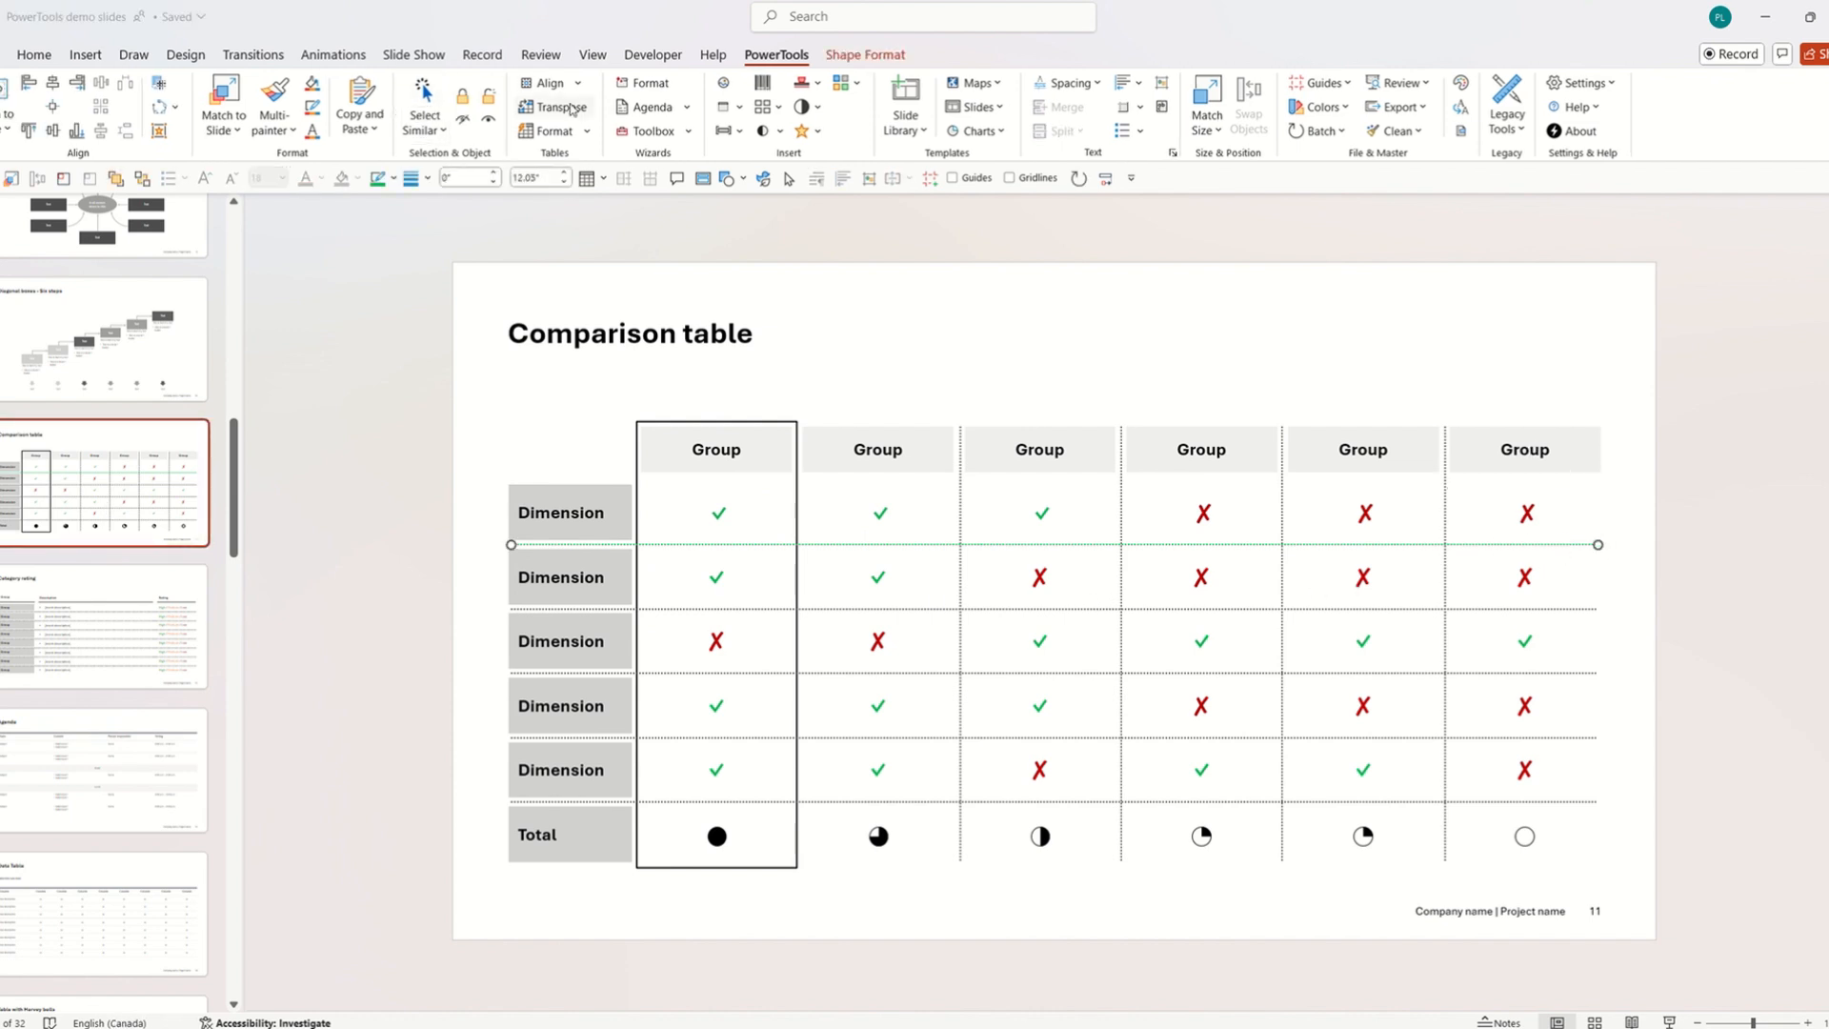
# Apply the line's outline colour, weight and style to all same-type connectors on all slides.
pyautogui.click(648, 84)
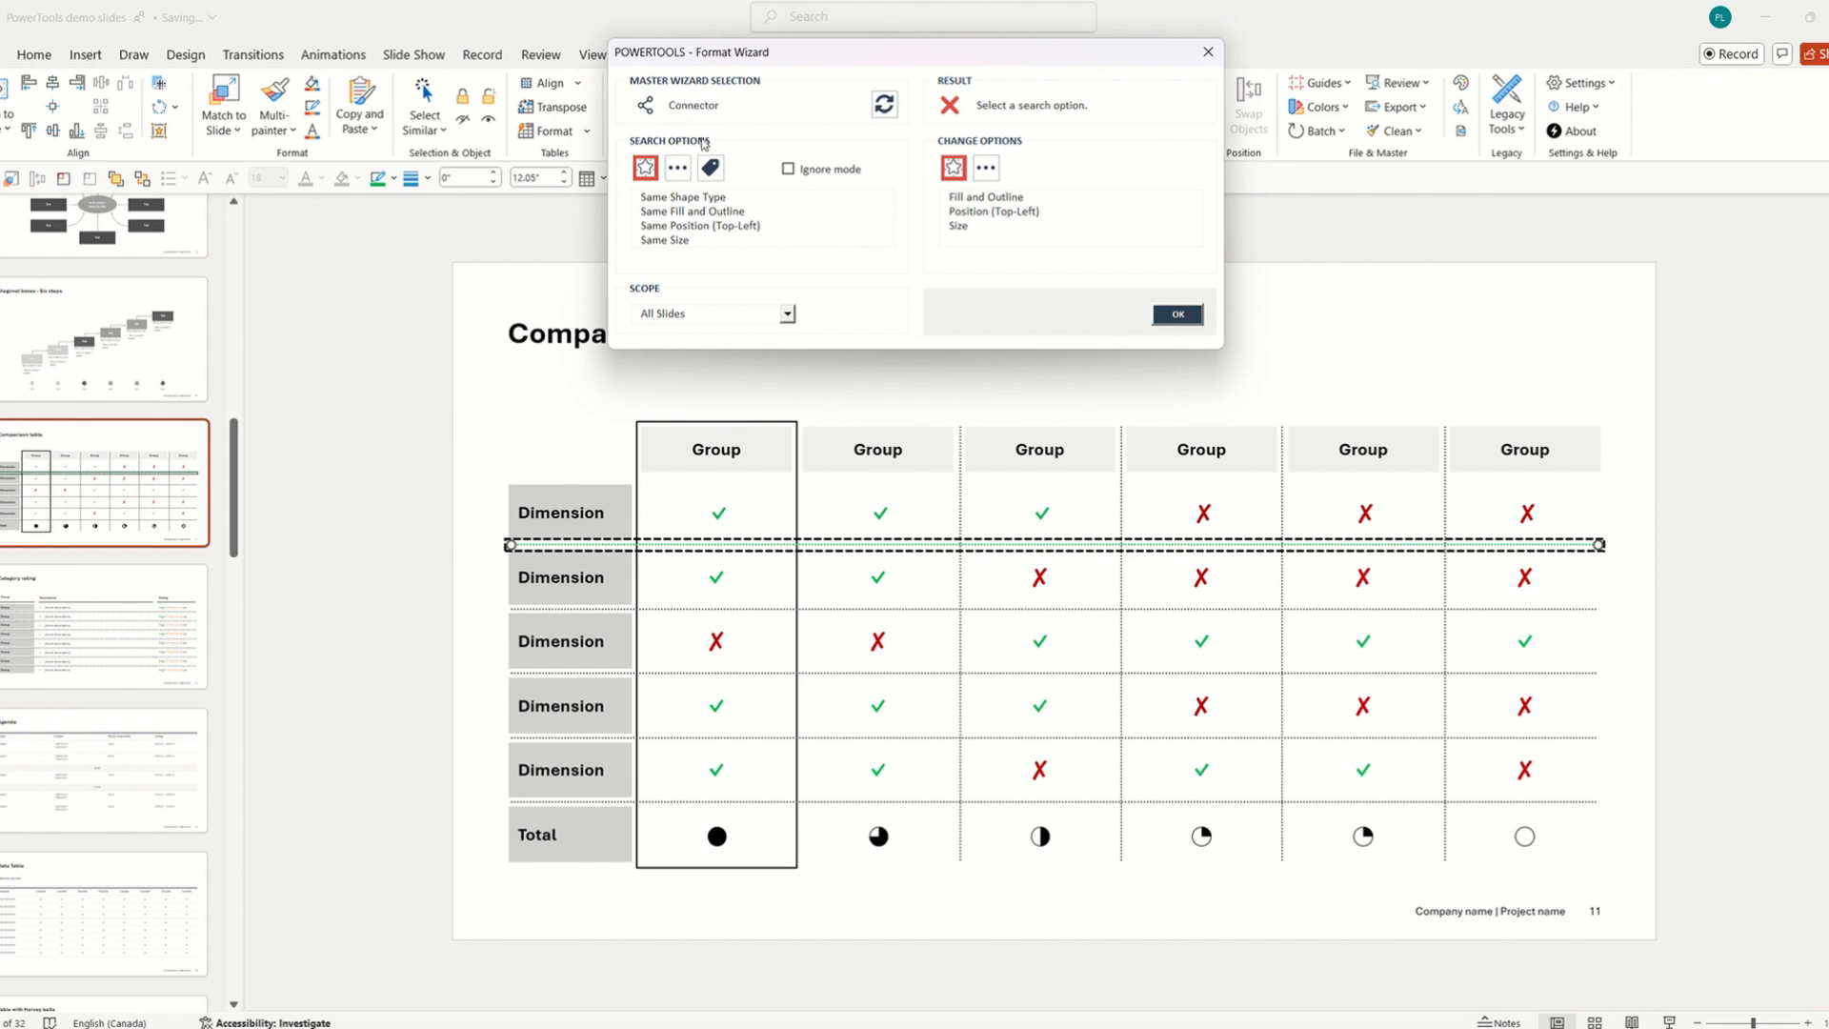
pyautogui.click(700, 197)
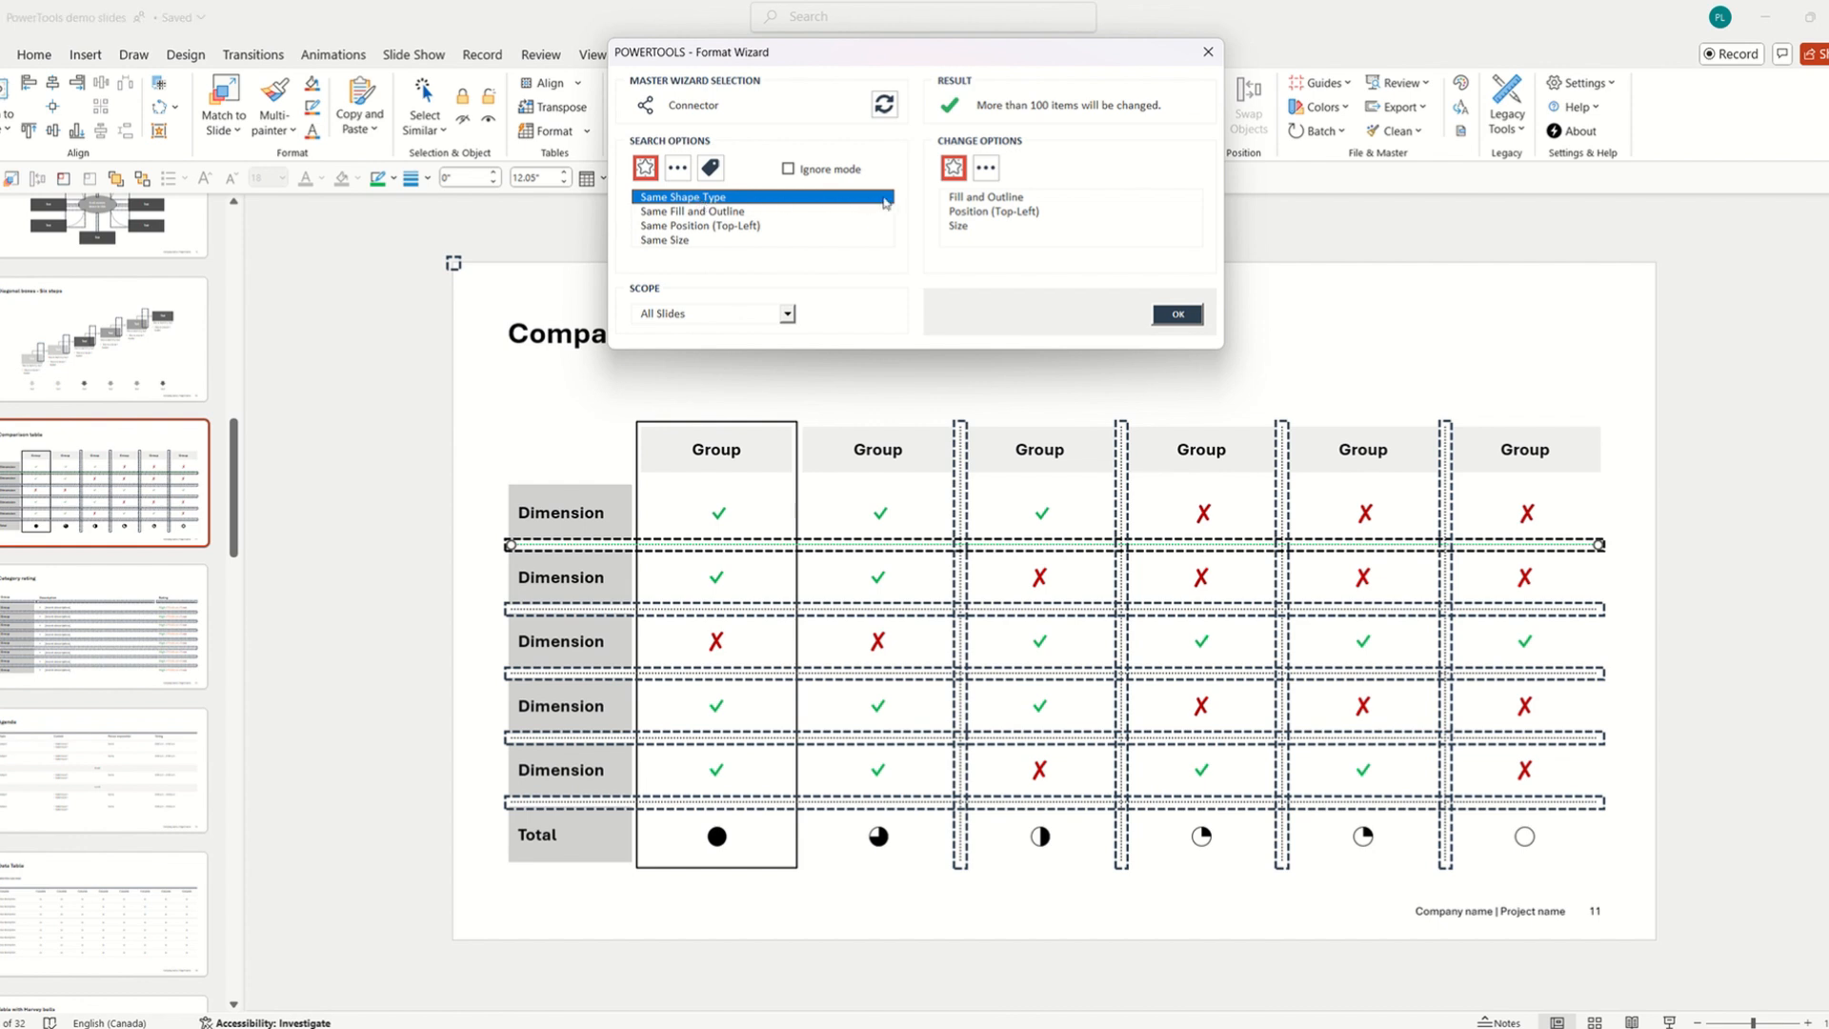
pyautogui.click(986, 168)
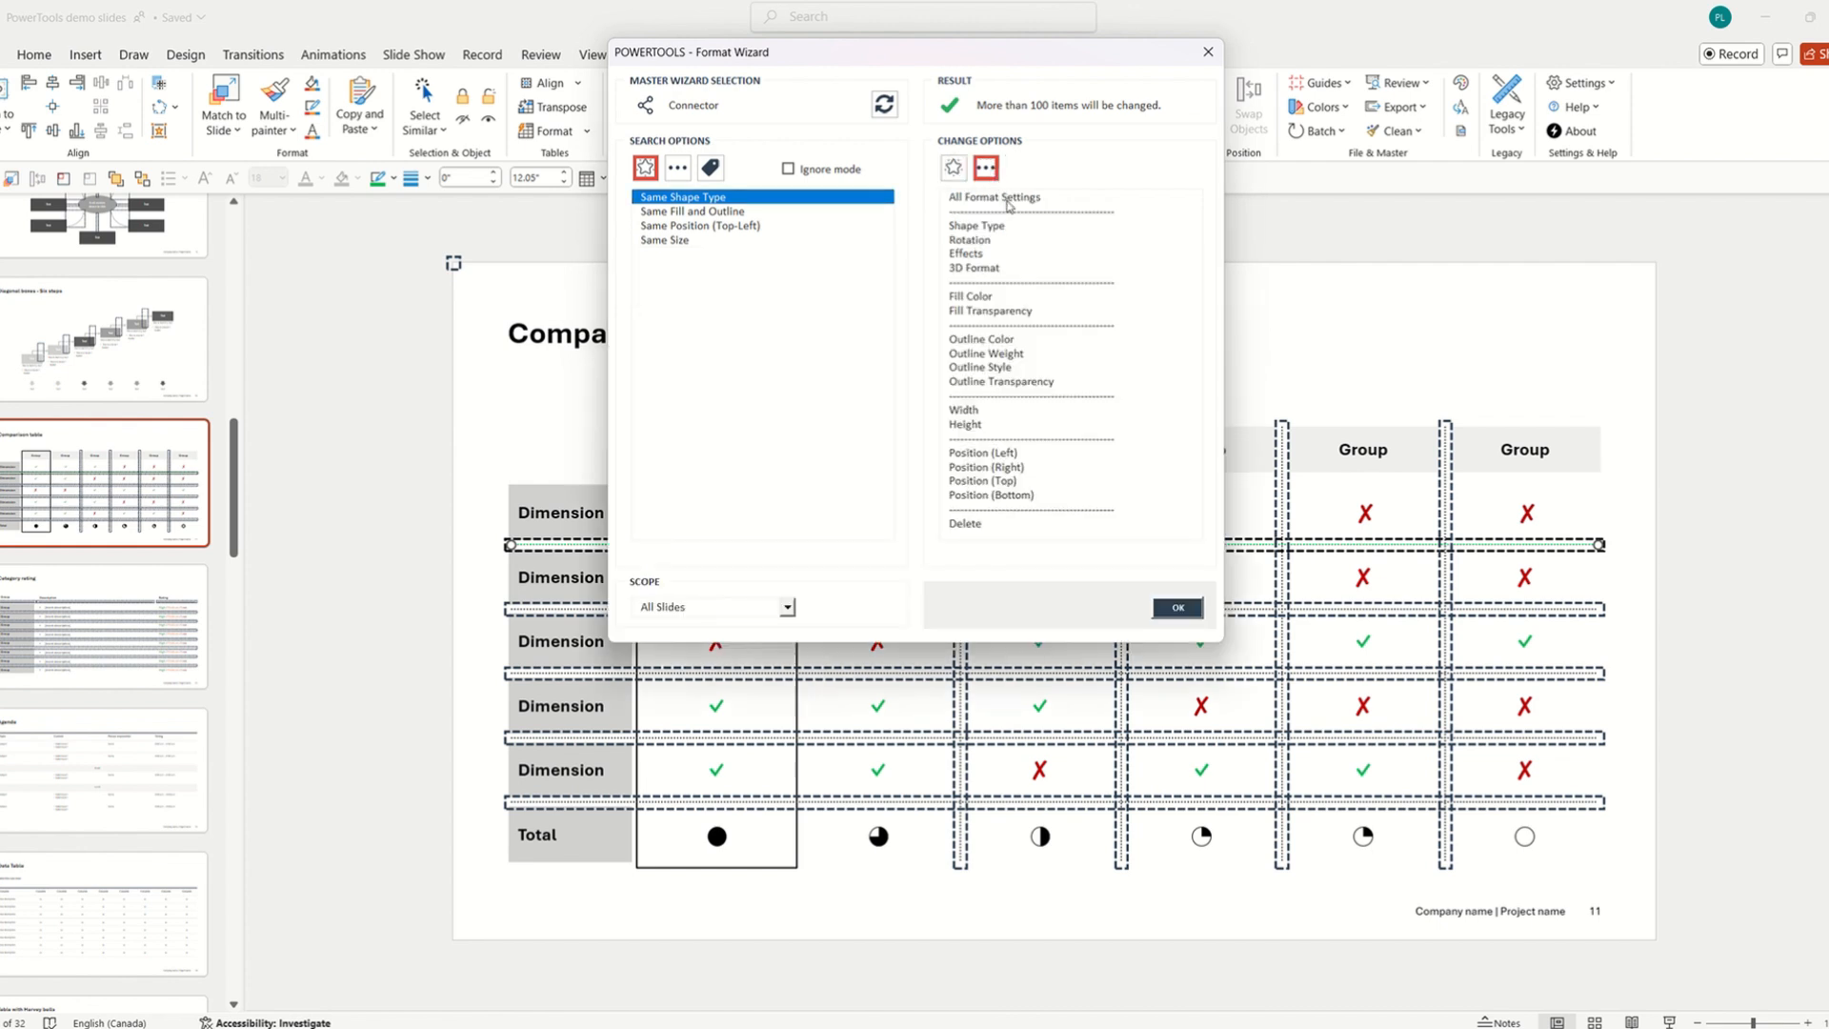
pyautogui.click(996, 341)
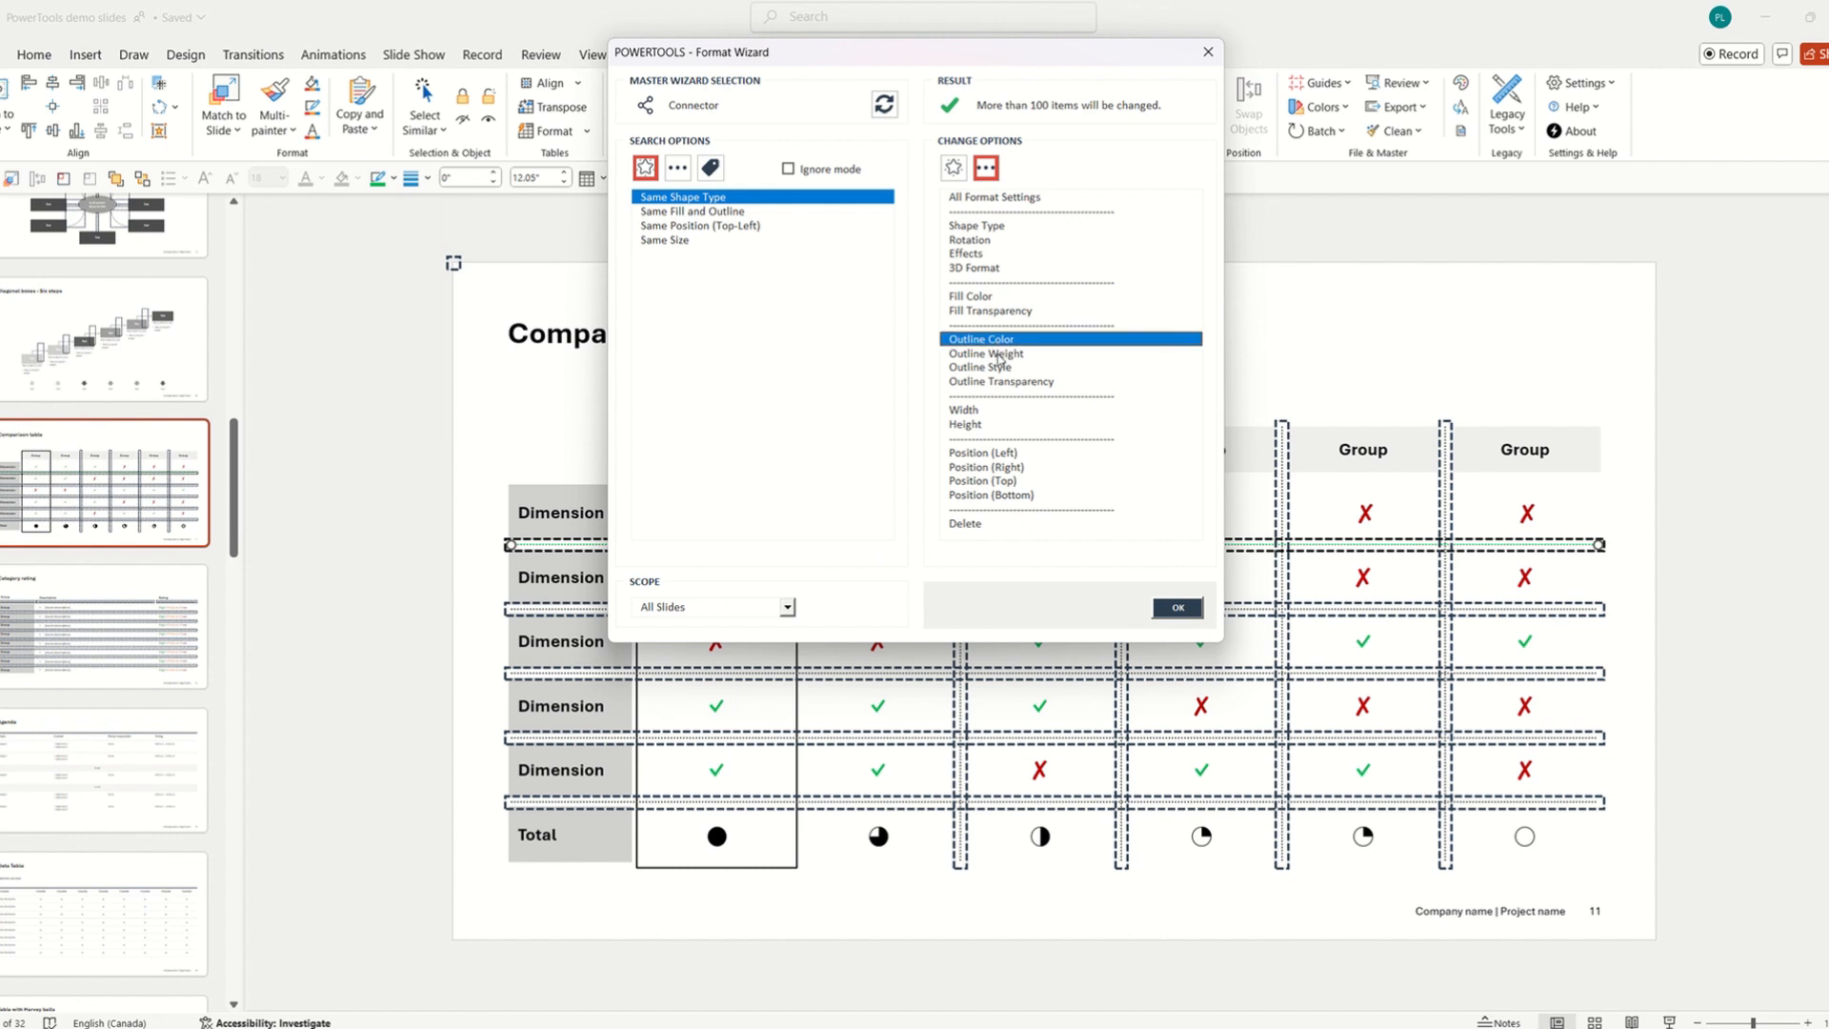
pyautogui.keyDown('ctrl'); pyautogui.click(999, 356); pyautogui.keyUp('ctrl')
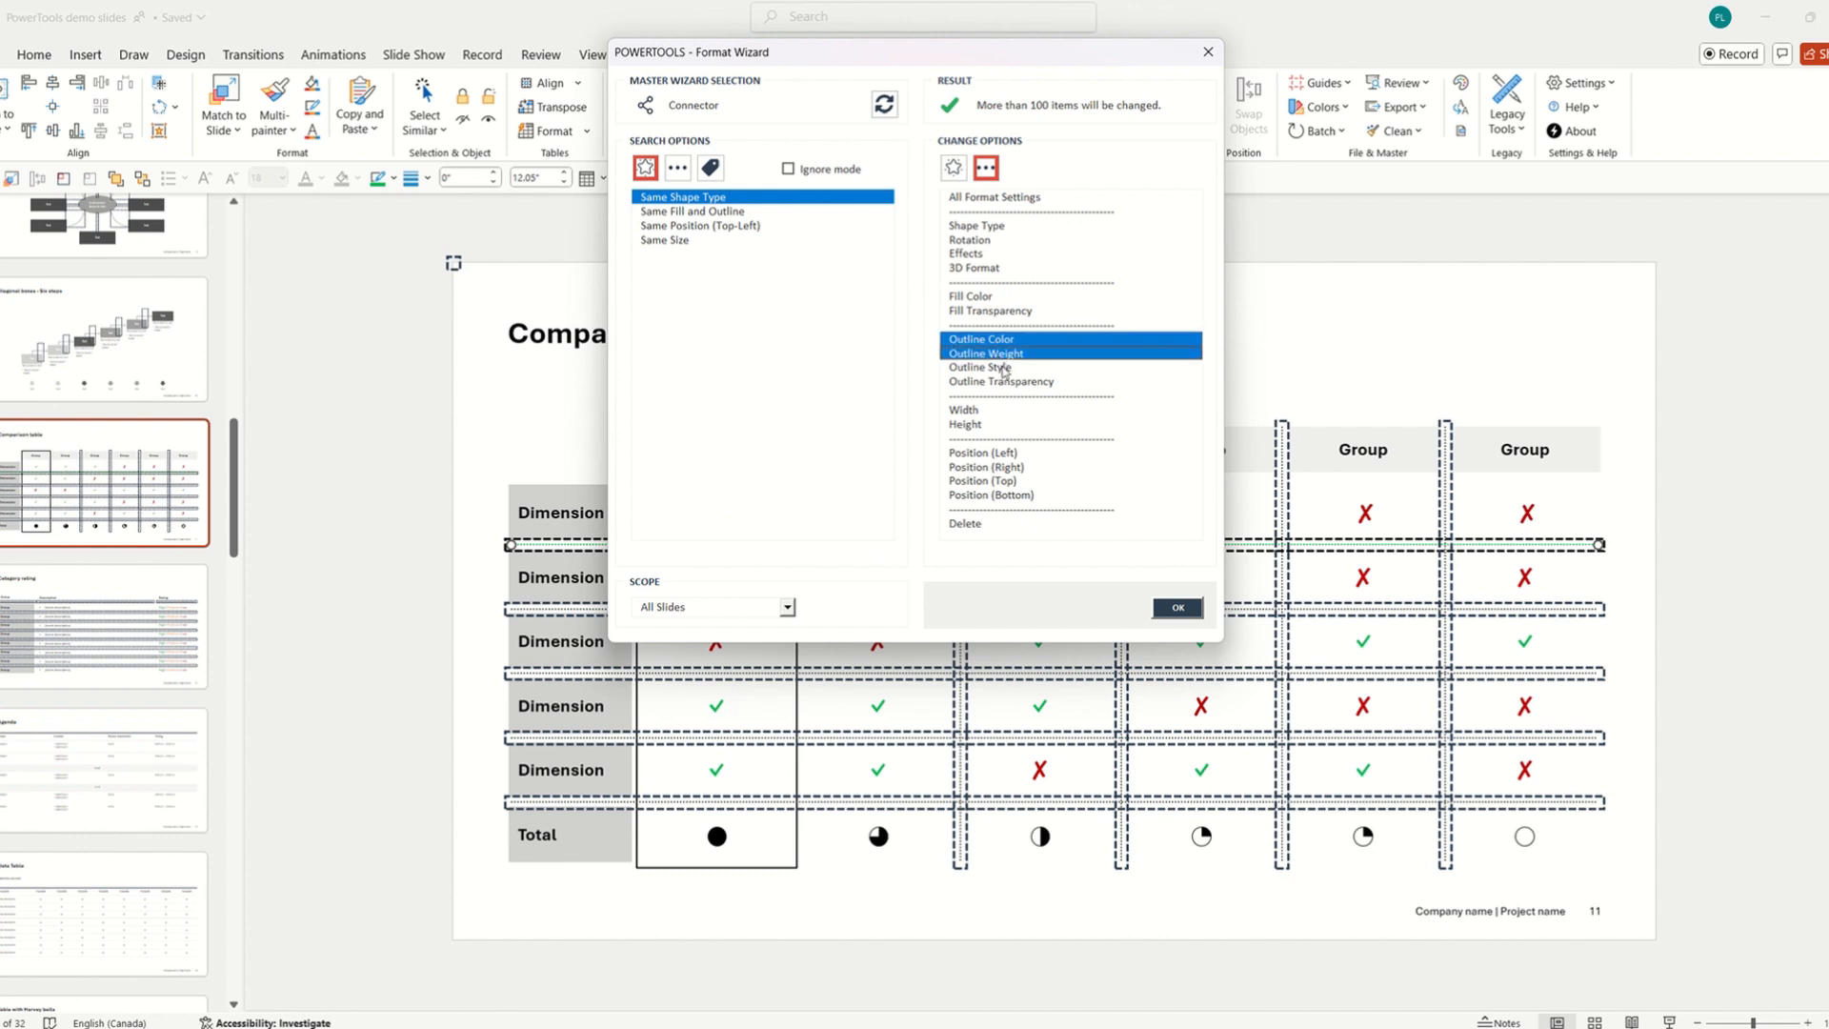
pyautogui.keyDown('ctrl'); pyautogui.click(1003, 369); pyautogui.keyUp('ctrl')
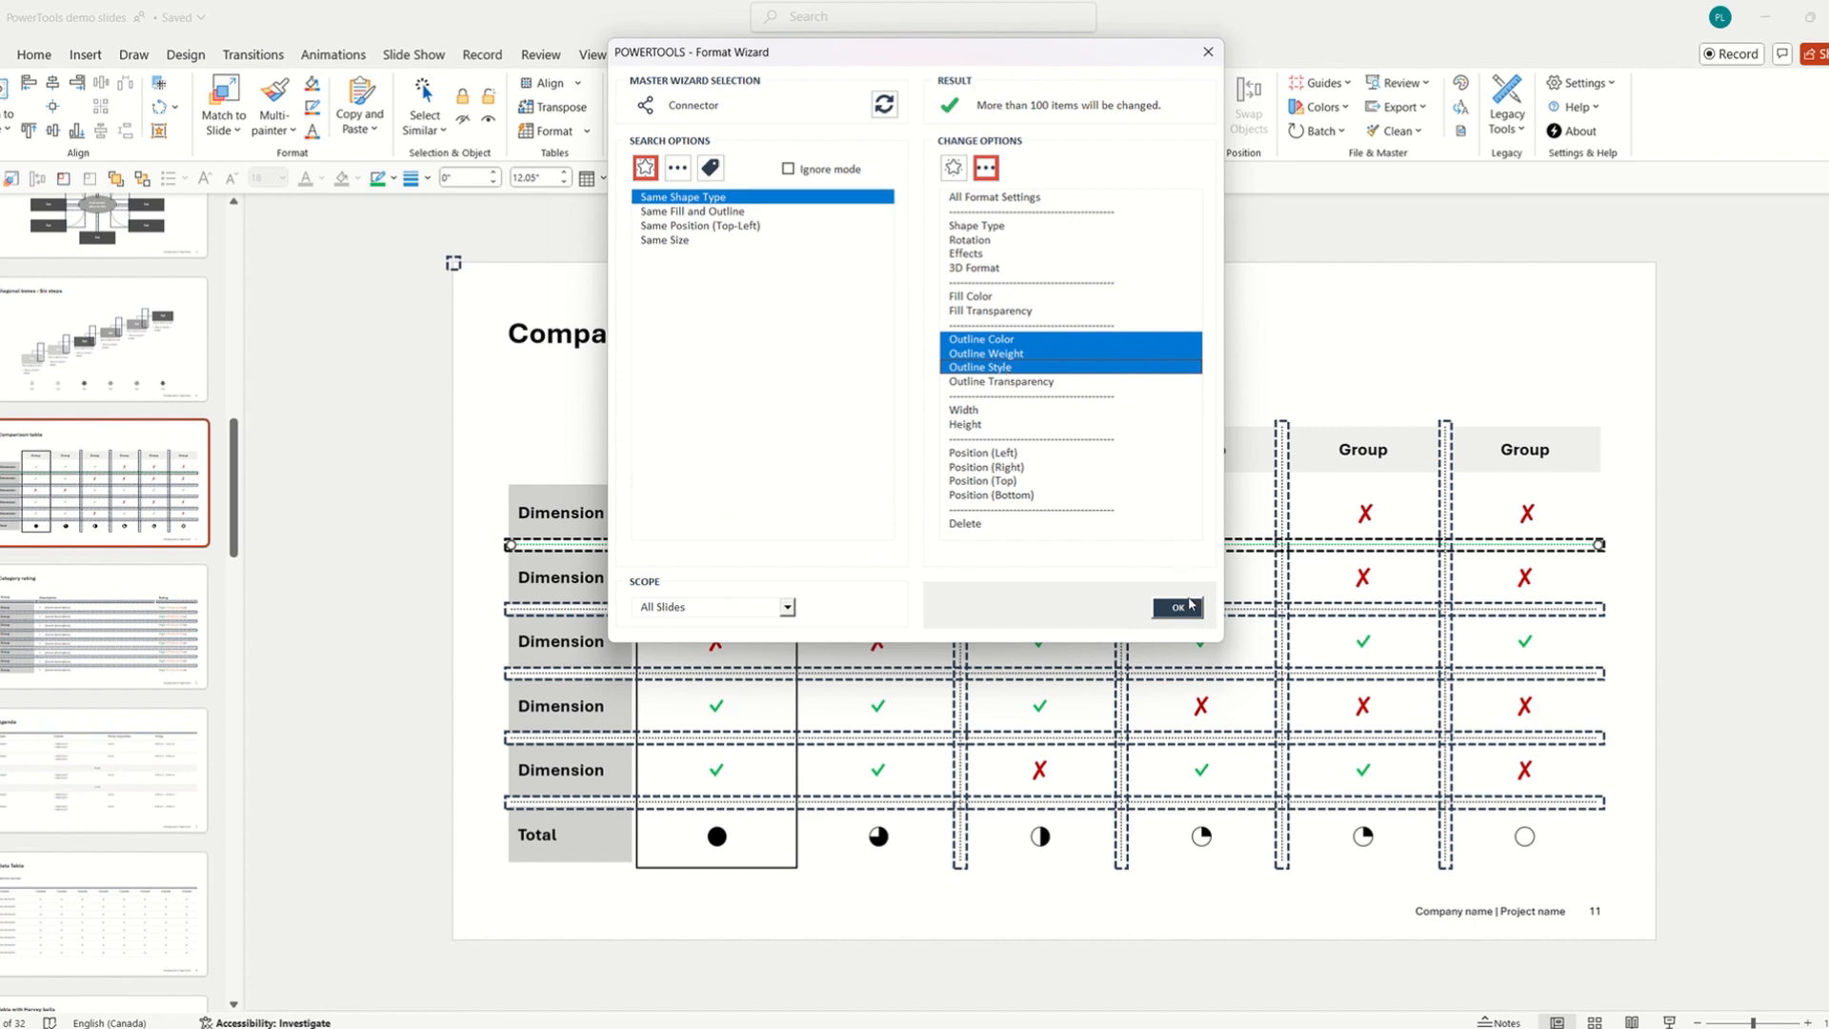
pyautogui.click(1178, 608)
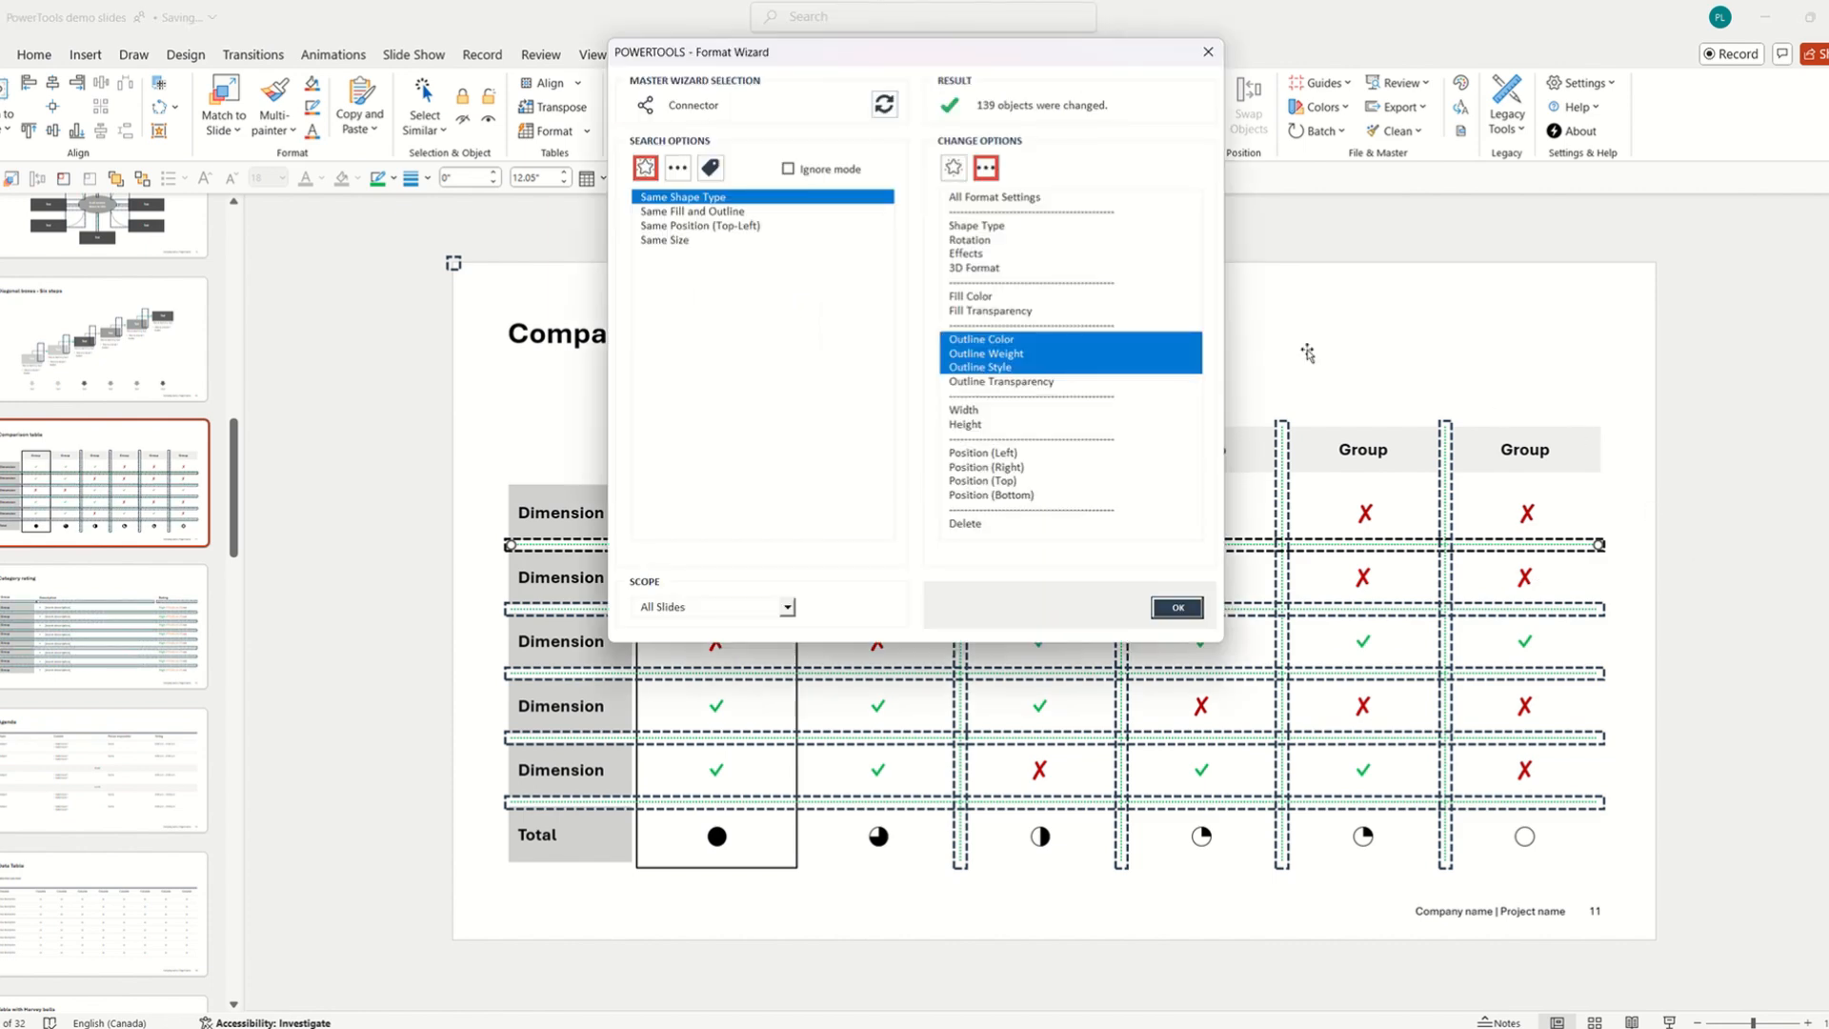
pyautogui.click(1208, 52)
pyautogui.click(1708, 551)
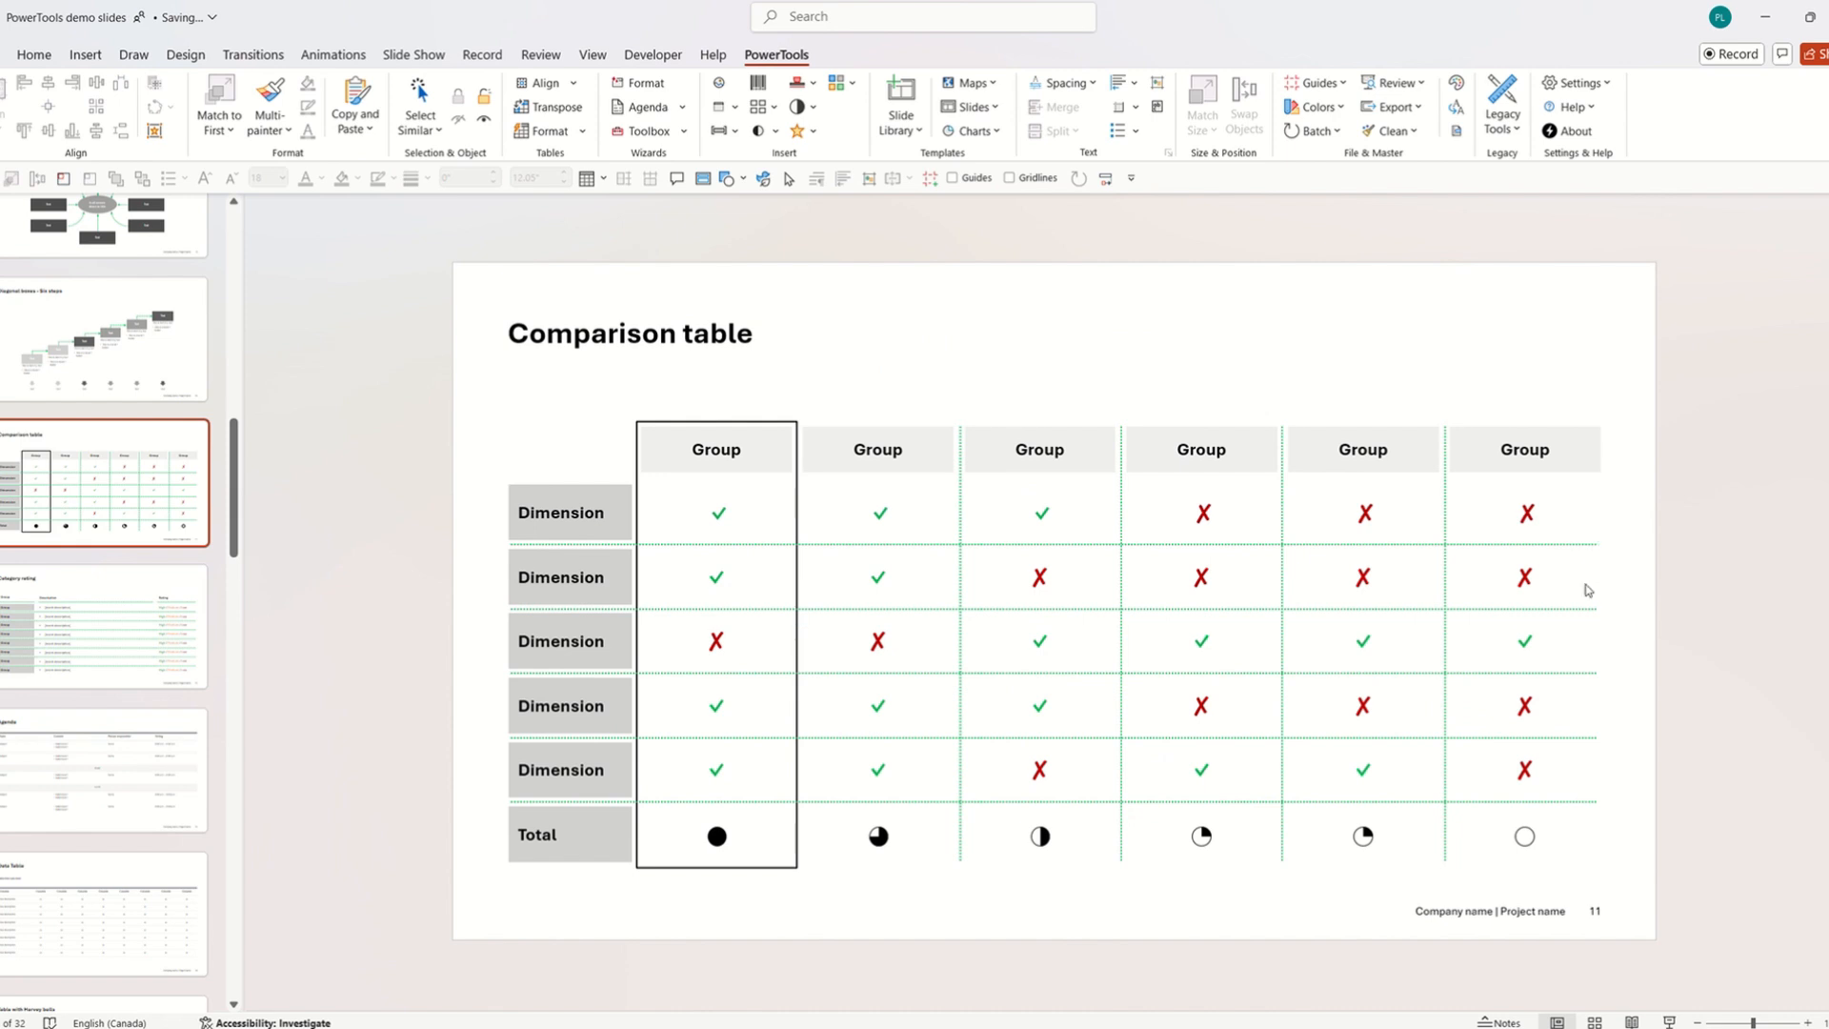
# Browse the deck's slides from Category rating through Timeline and back to Gravitating to.
pyautogui.click(145, 579)
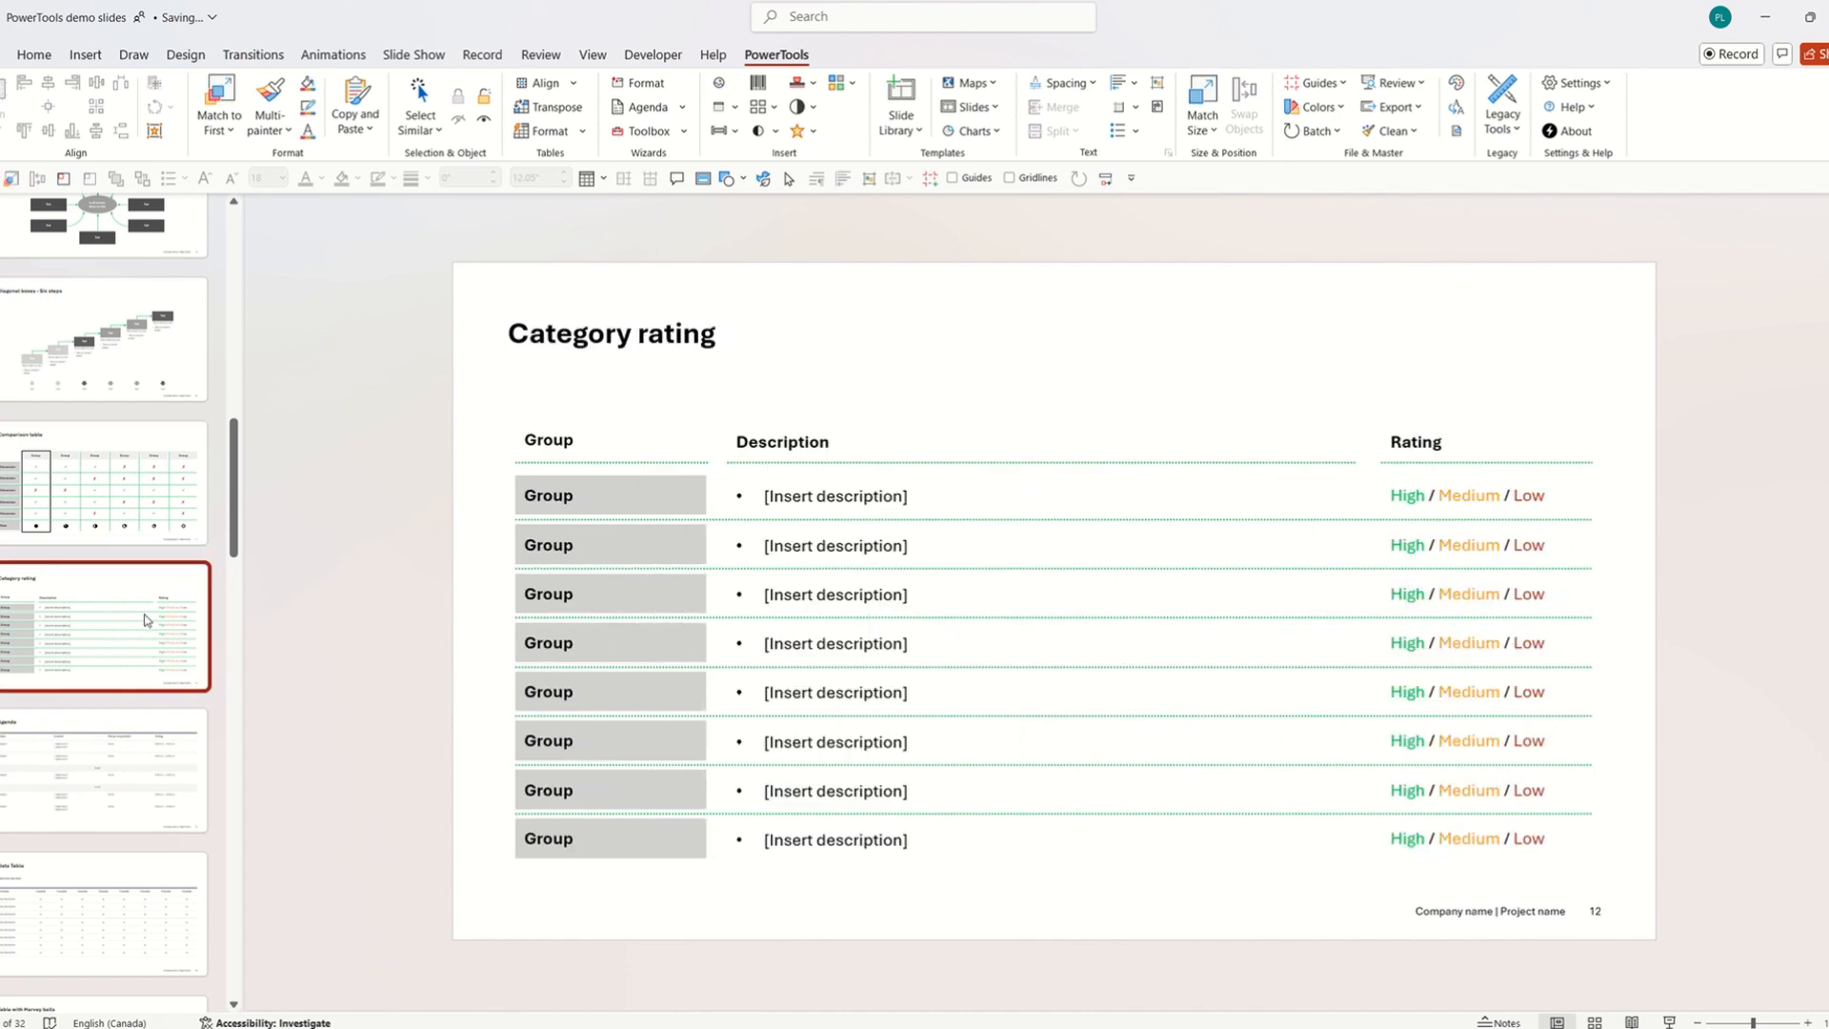
pyautogui.scroll(-1, 147, 614)
pyautogui.click(154, 693)
pyautogui.scroll(-3, 148, 667)
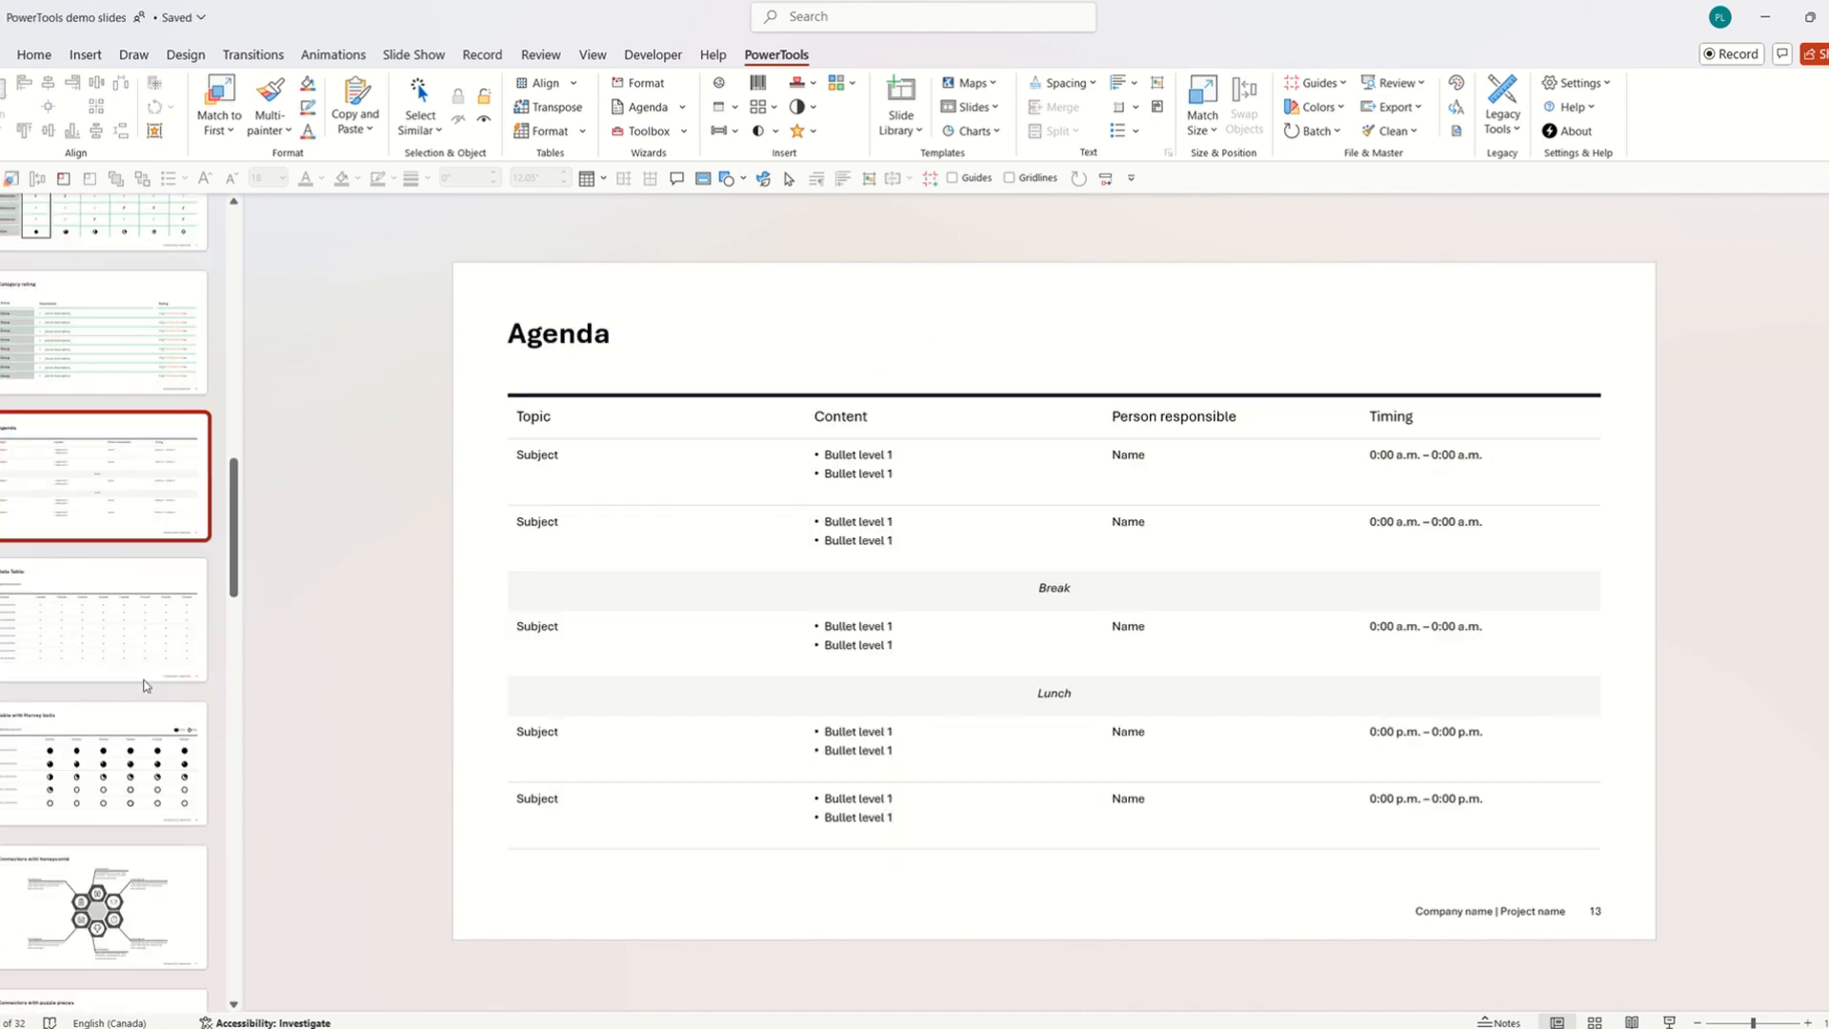
pyautogui.click(135, 595)
pyautogui.press('Down')
pyautogui.press('Down')
pyautogui.press('Down')
pyautogui.press('Down')
pyautogui.press('Down')
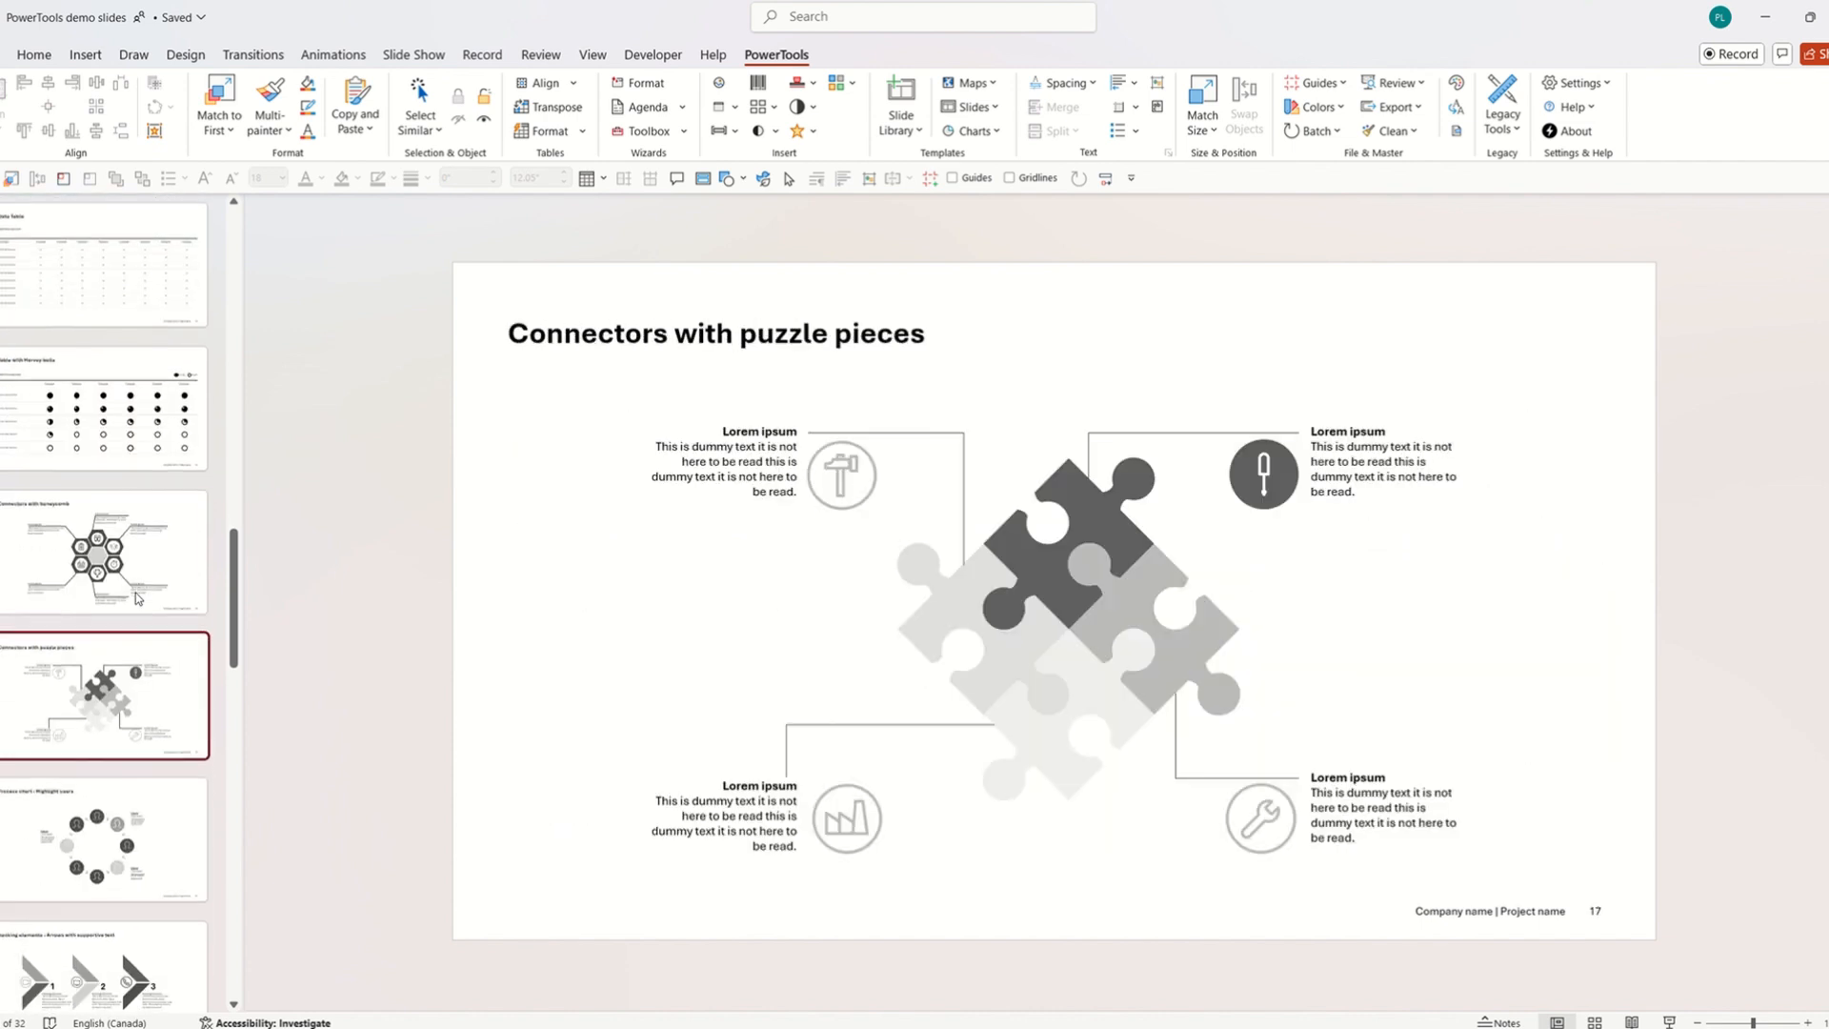
pyautogui.press('Down')
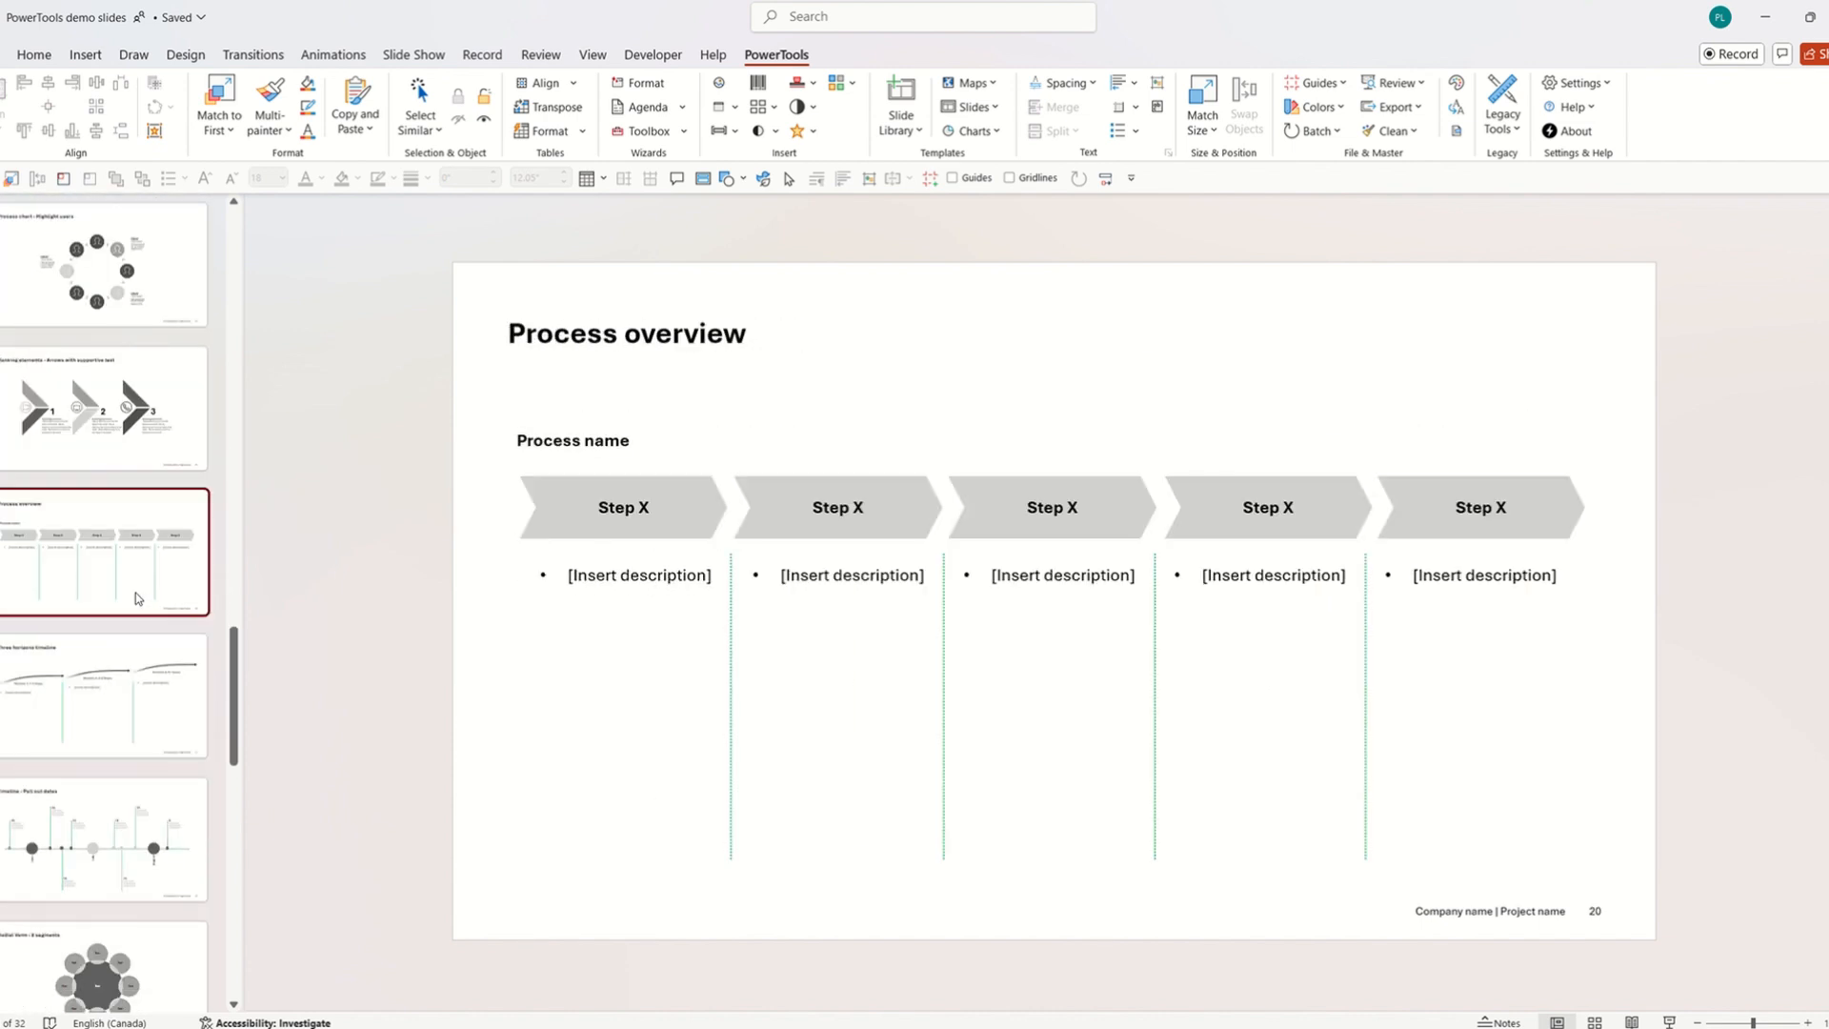
pyautogui.press('Down')
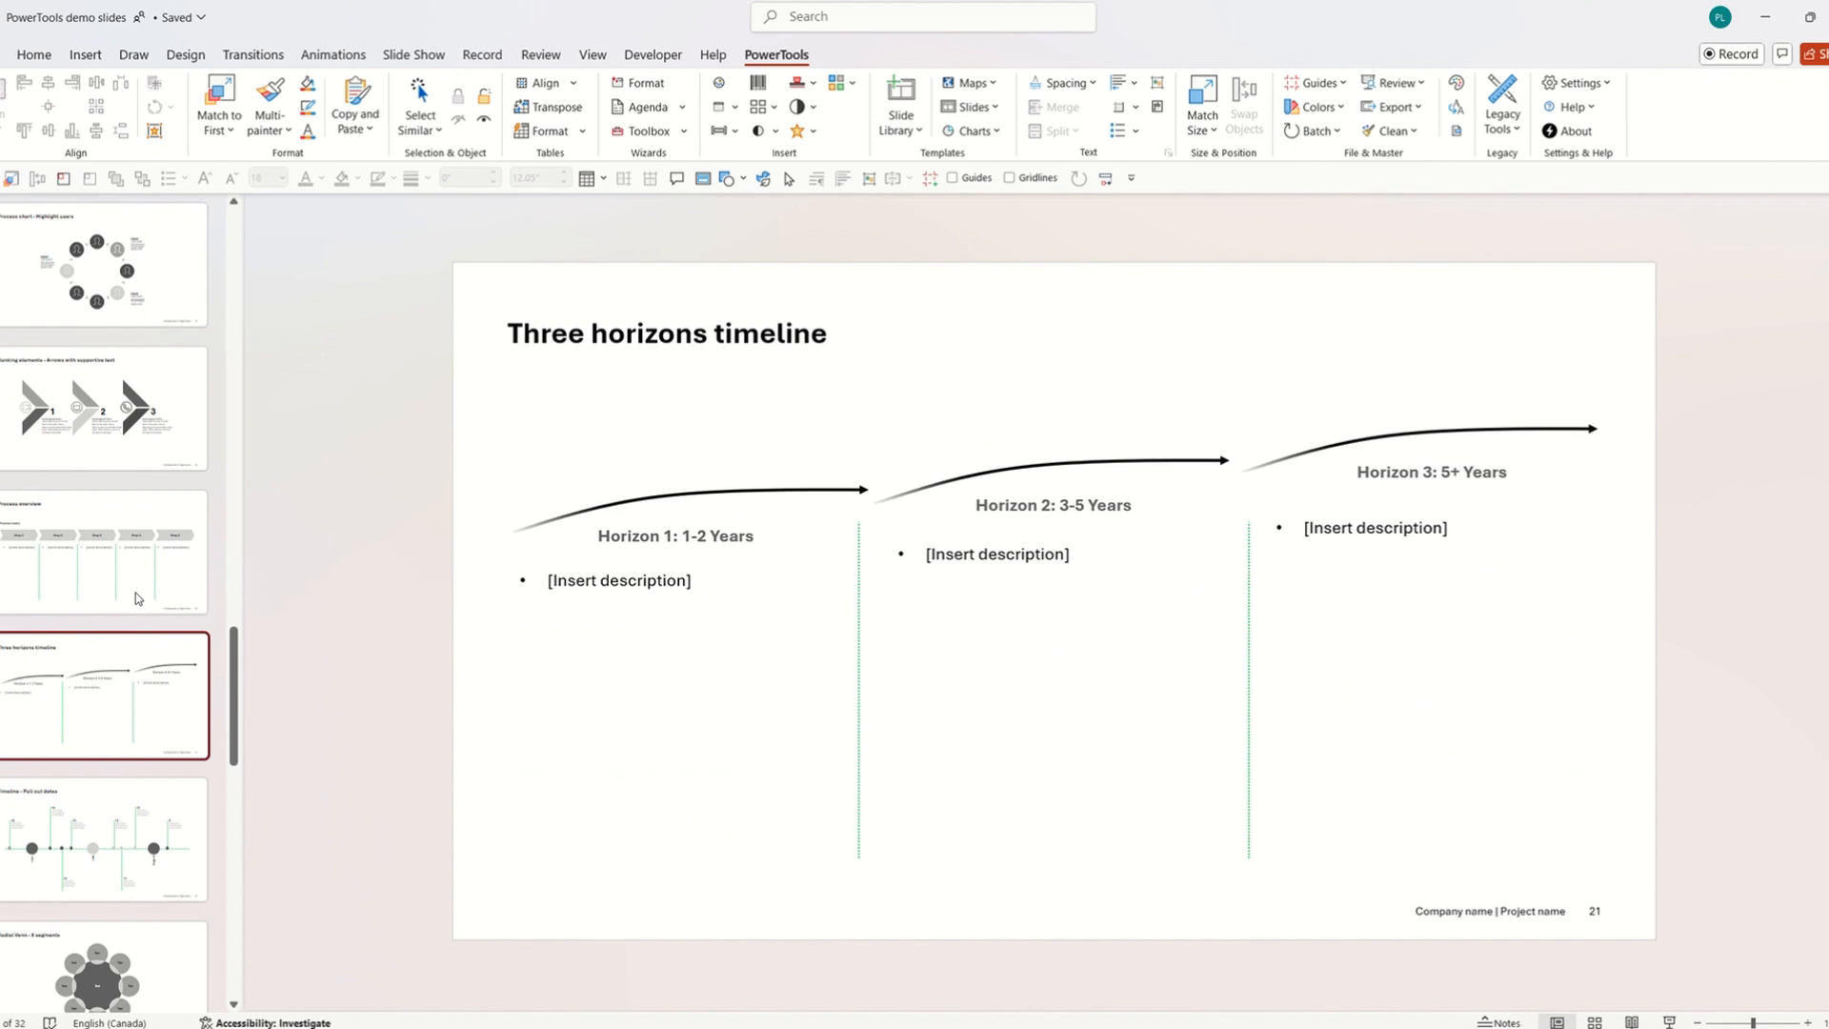
pyautogui.press('Down')
pyautogui.scroll(10, 121, 728)
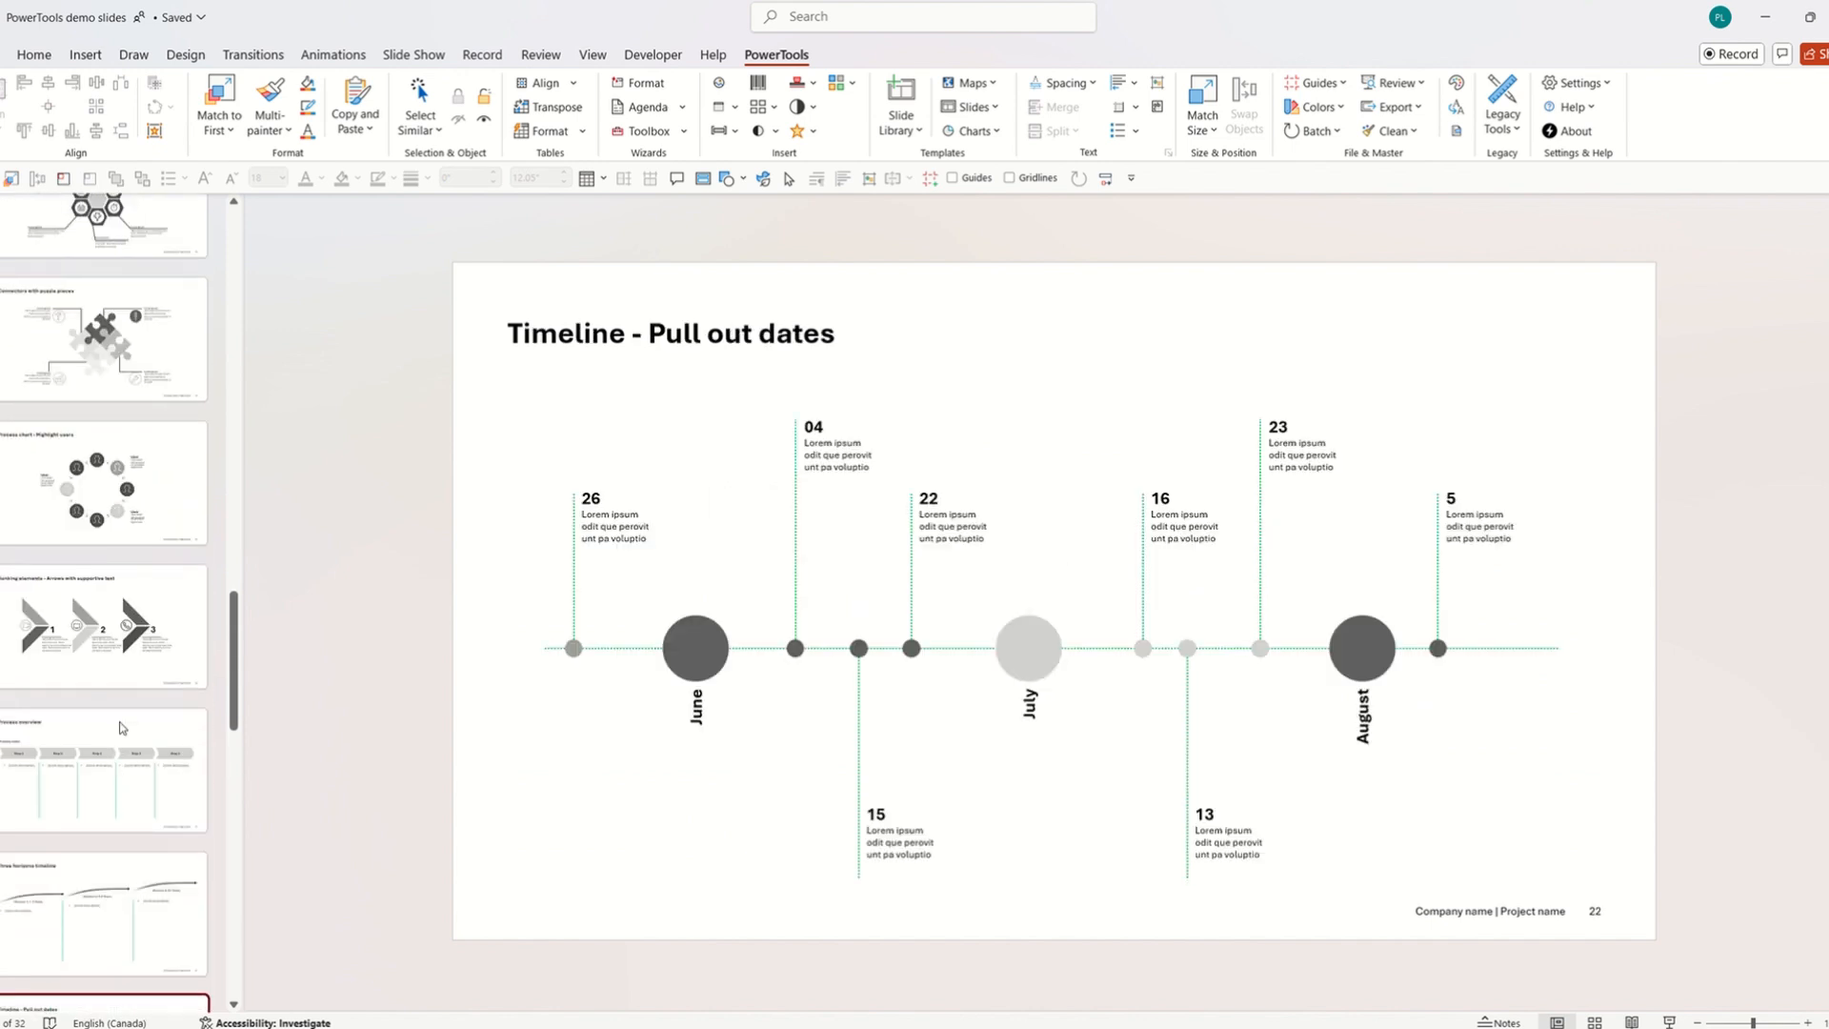
pyautogui.scroll(1, 121, 727)
pyautogui.click(140, 626)
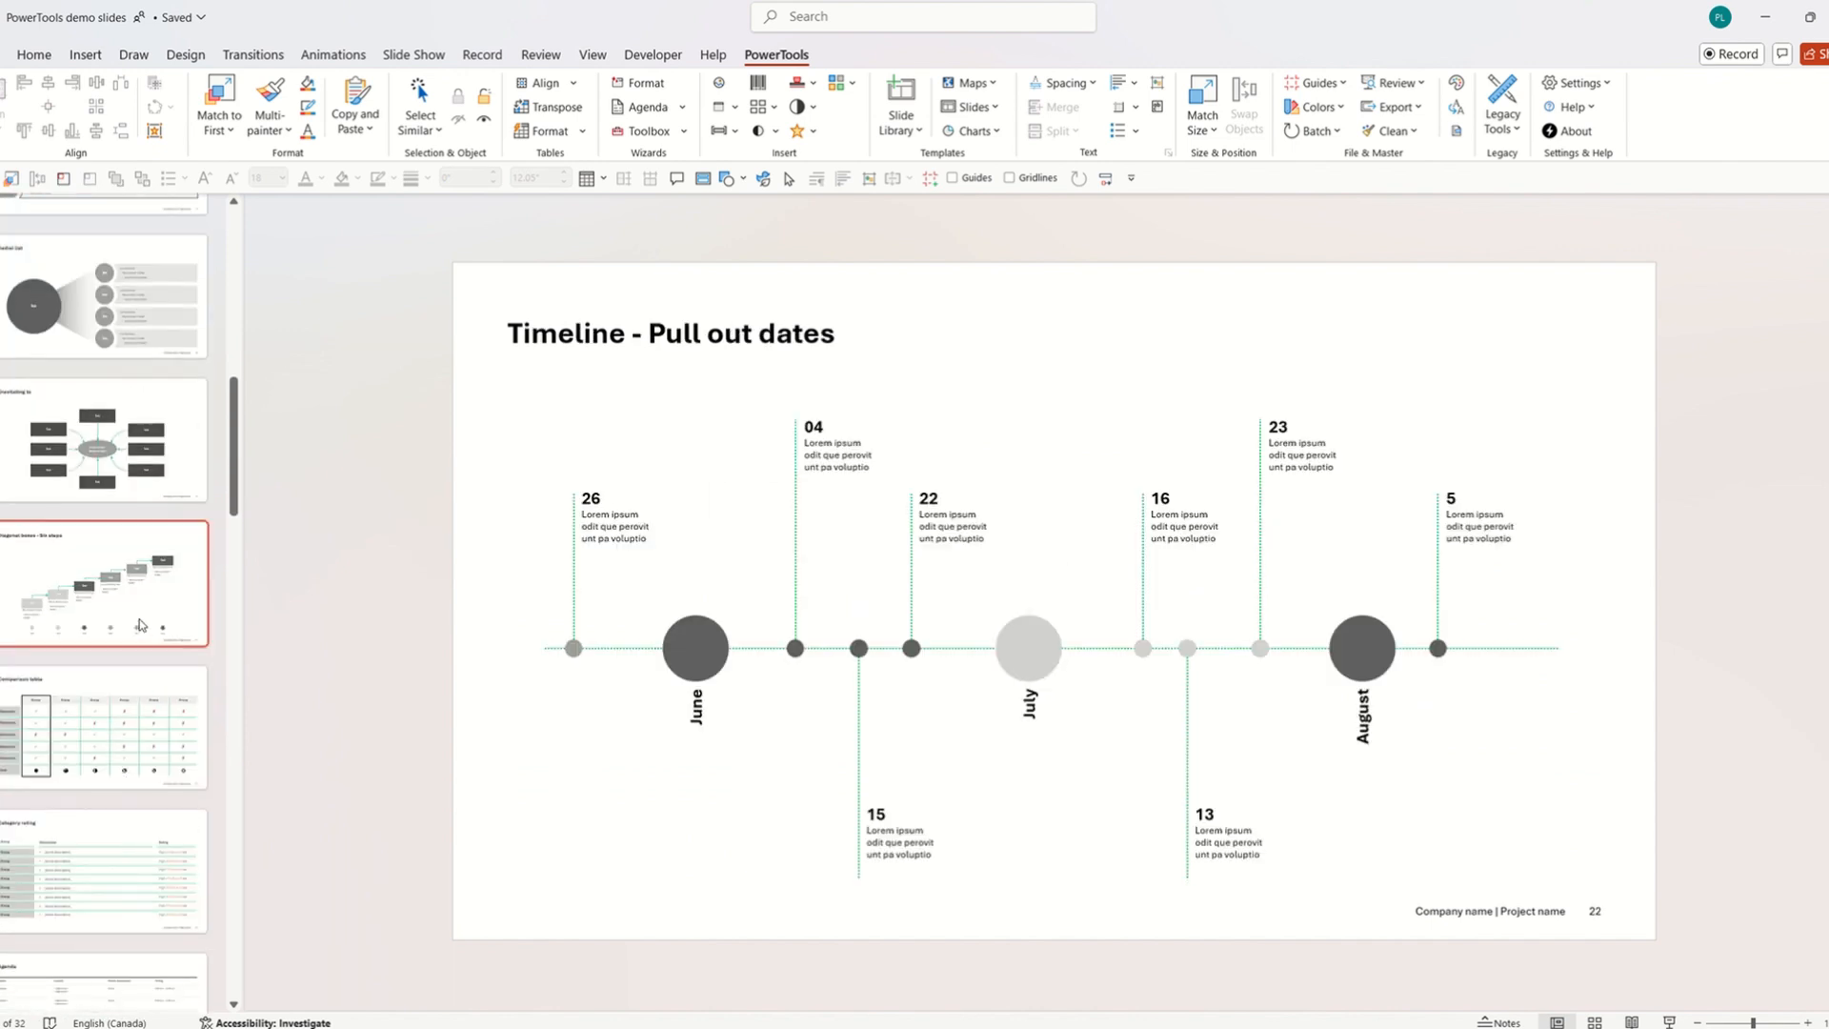
pyautogui.scroll(2, 140, 626)
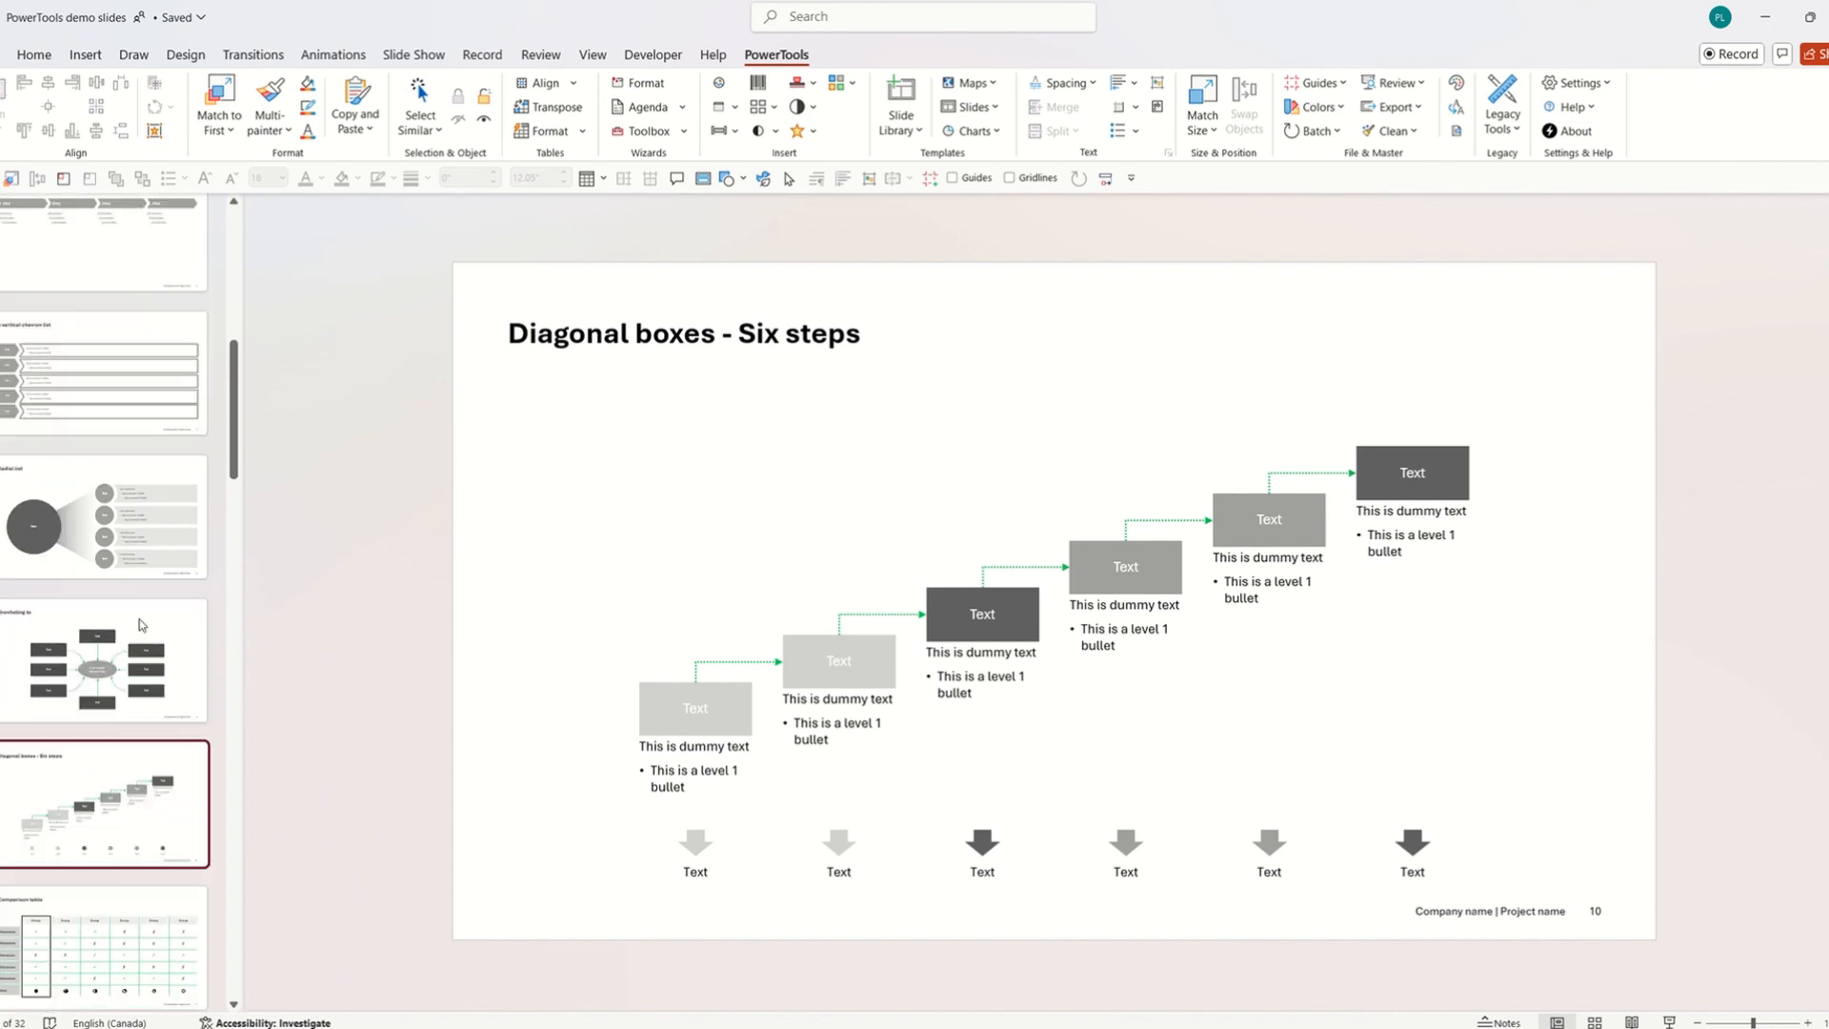
pyautogui.click(140, 626)
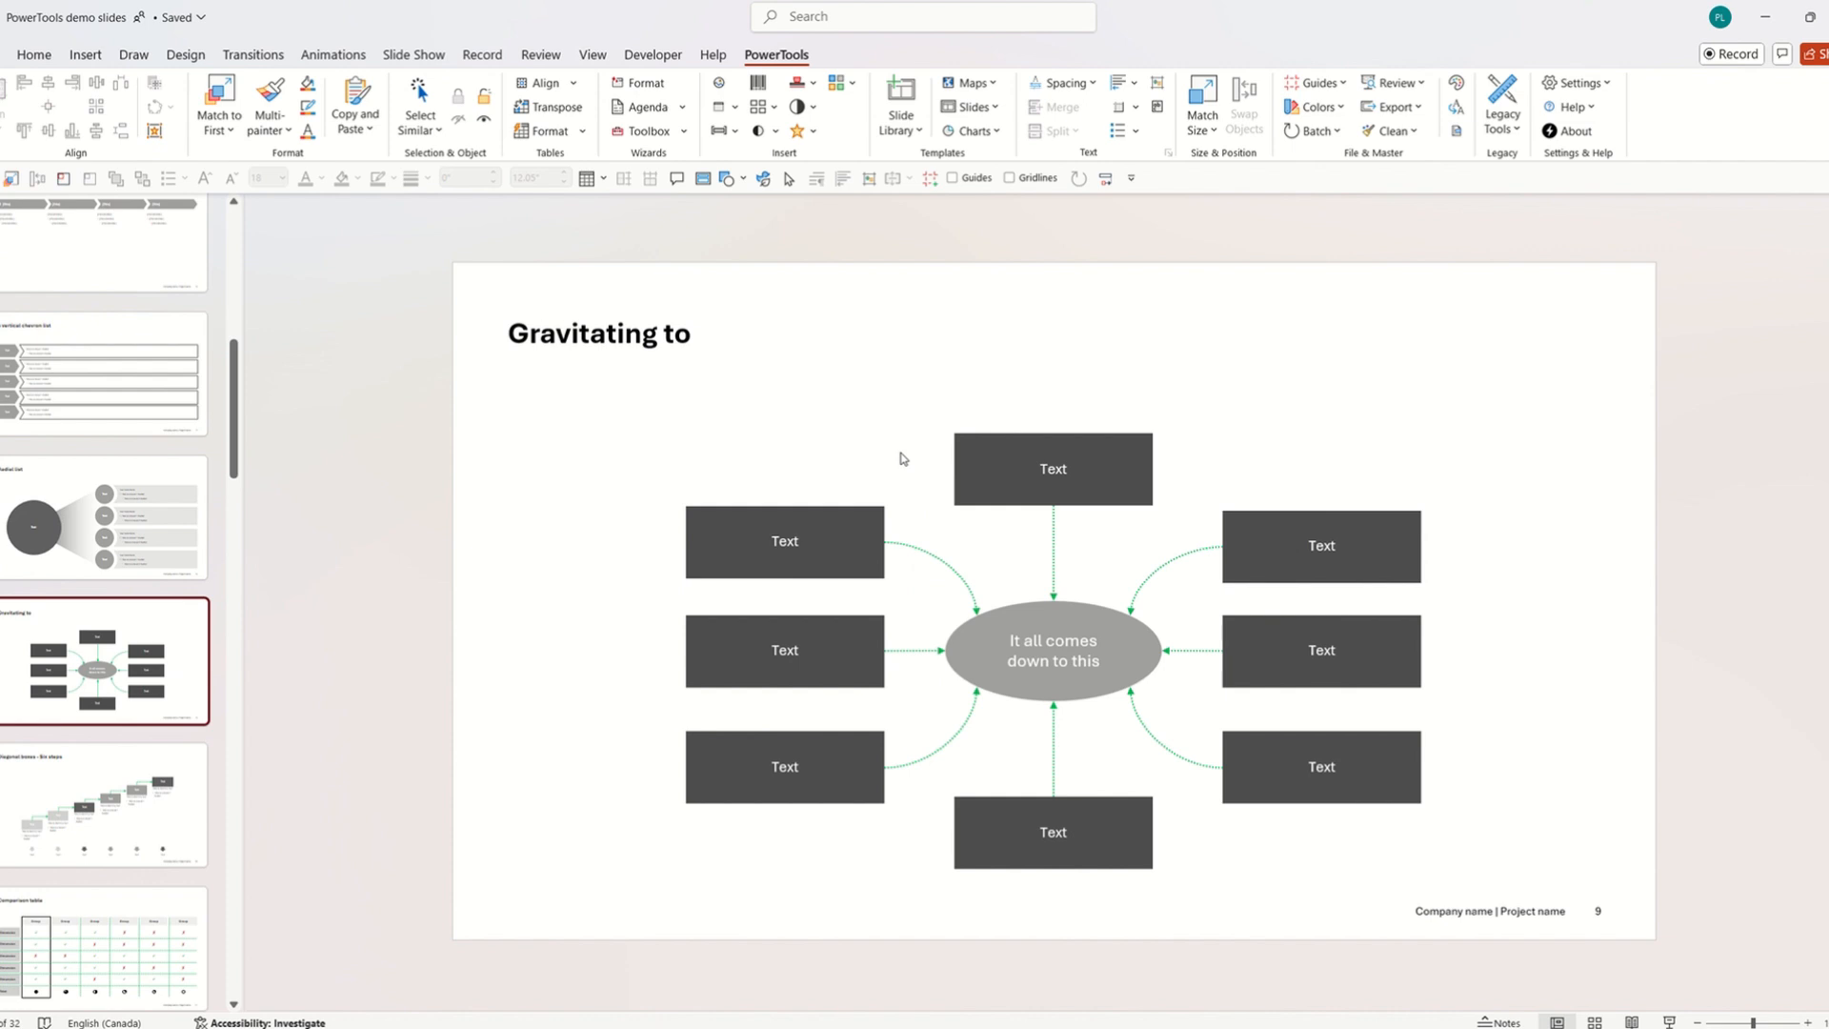
# Undo the deck-wide connector restyle and the green row line colour.
pyautogui.hotkey('ctrl', 'z')
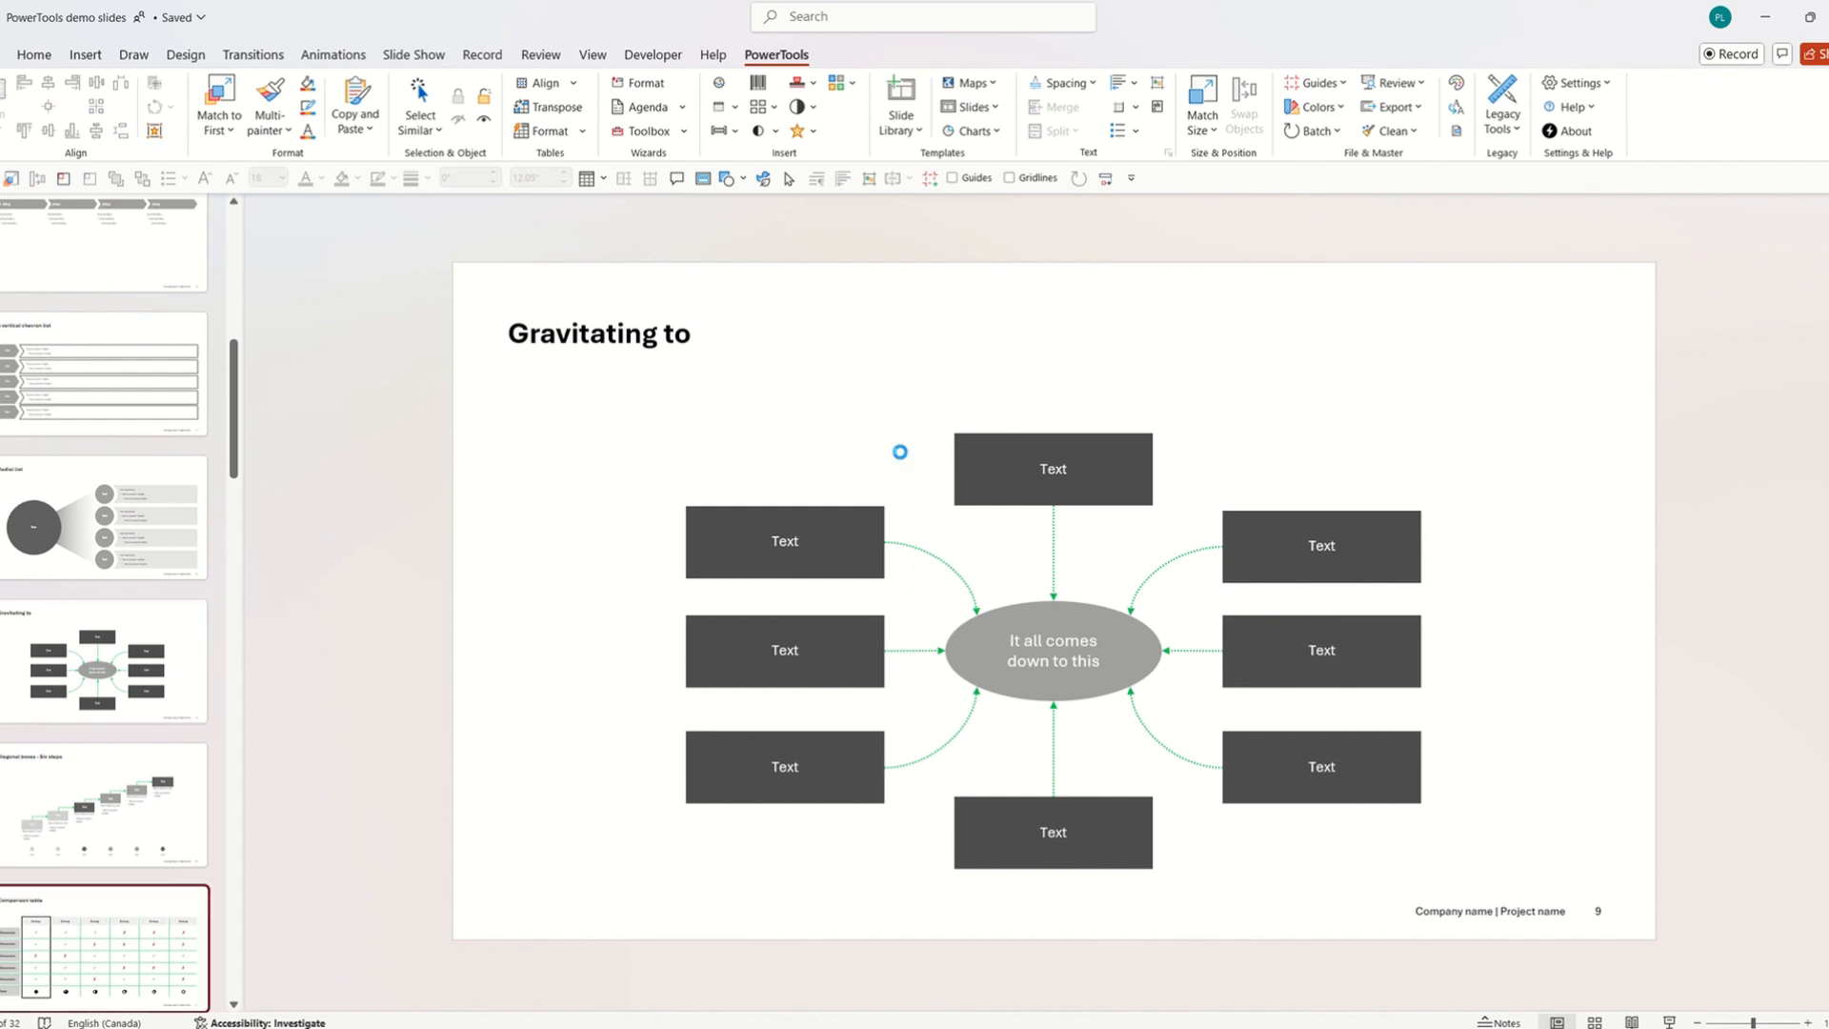
pyautogui.click(970, 380)
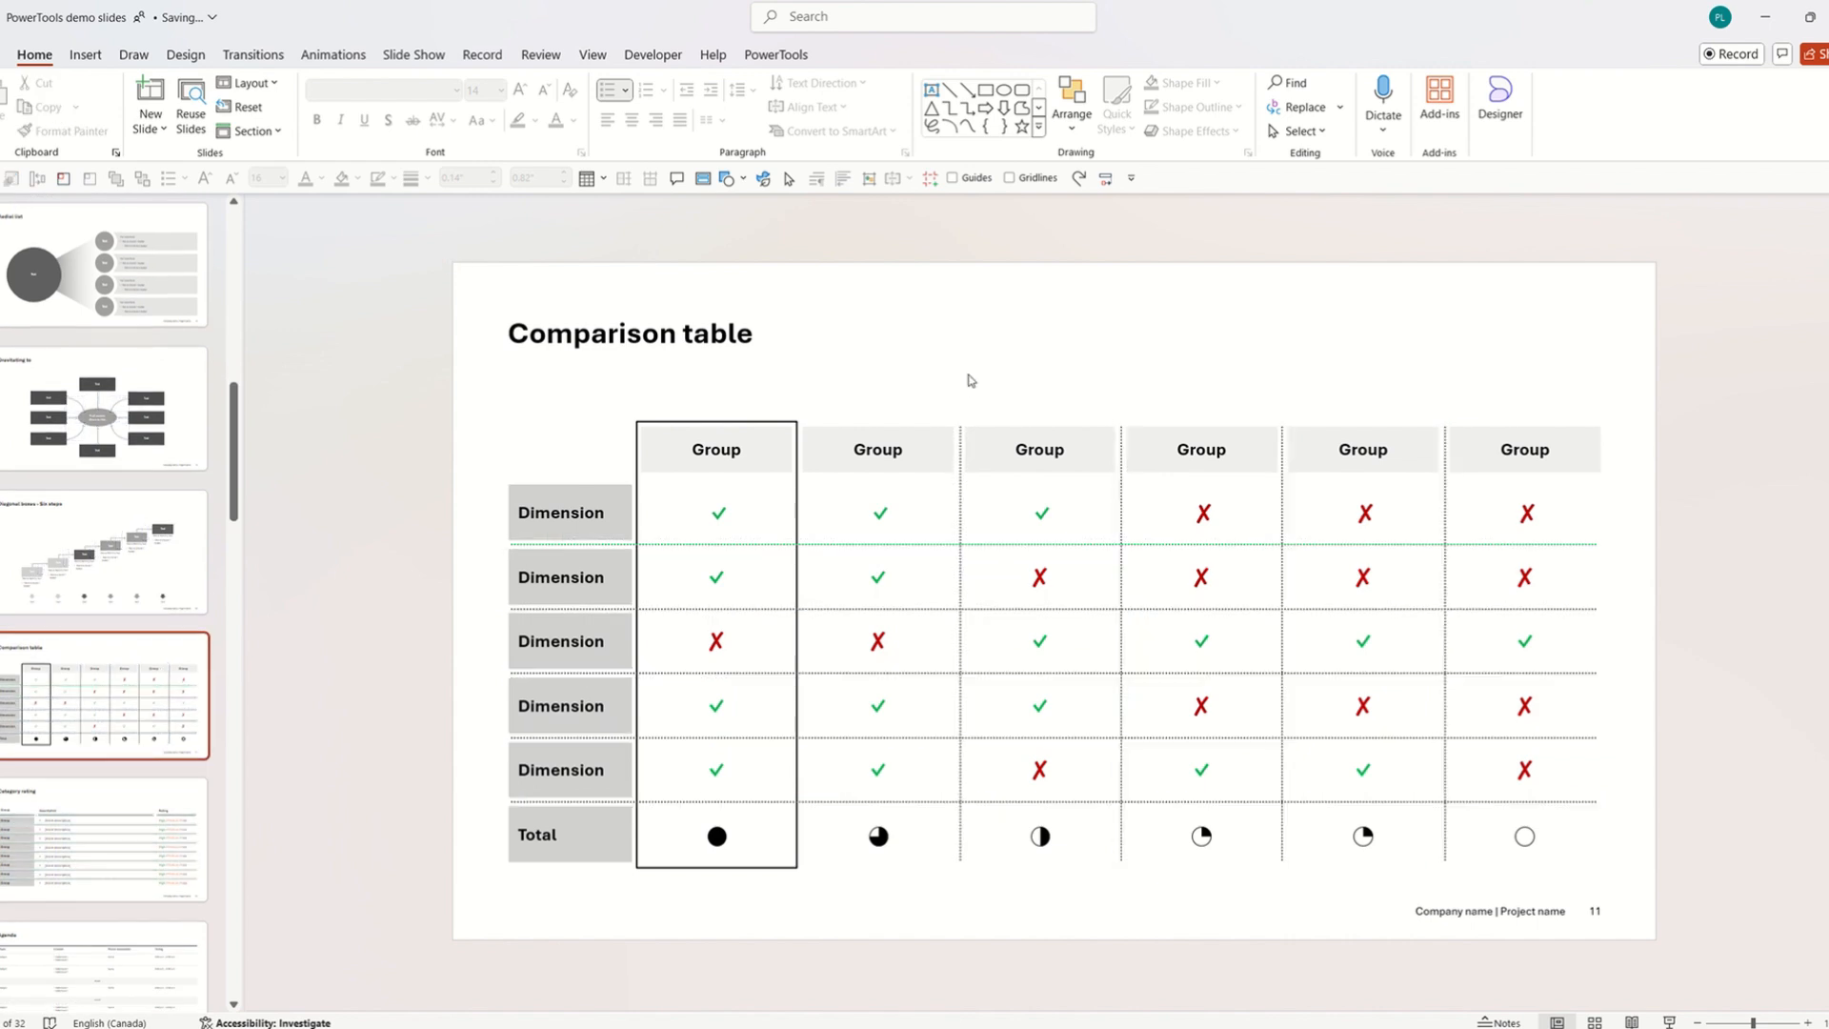
pyautogui.hotkey('ctrl', 'z')
pyautogui.click(970, 380)
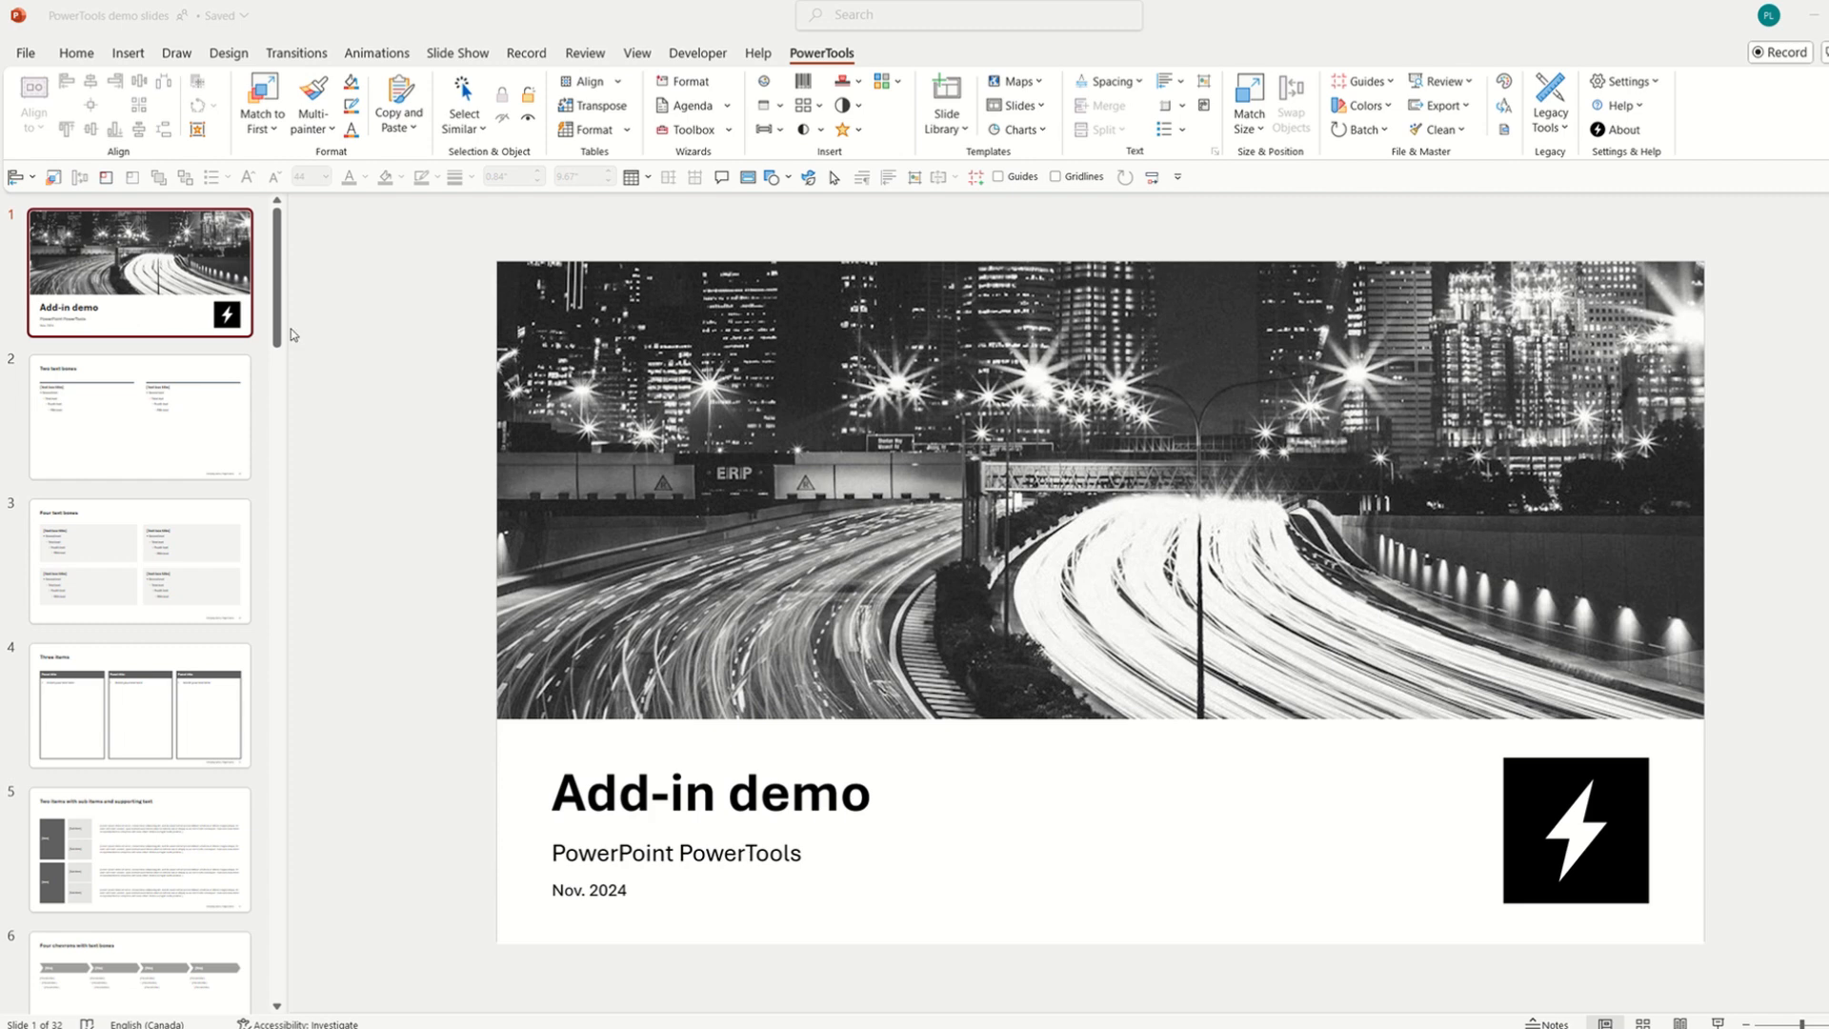
# Clear agenda levels and set Add-in demo, Radial list and Data Table as chapters 1–3.
pyautogui.click(685, 108)
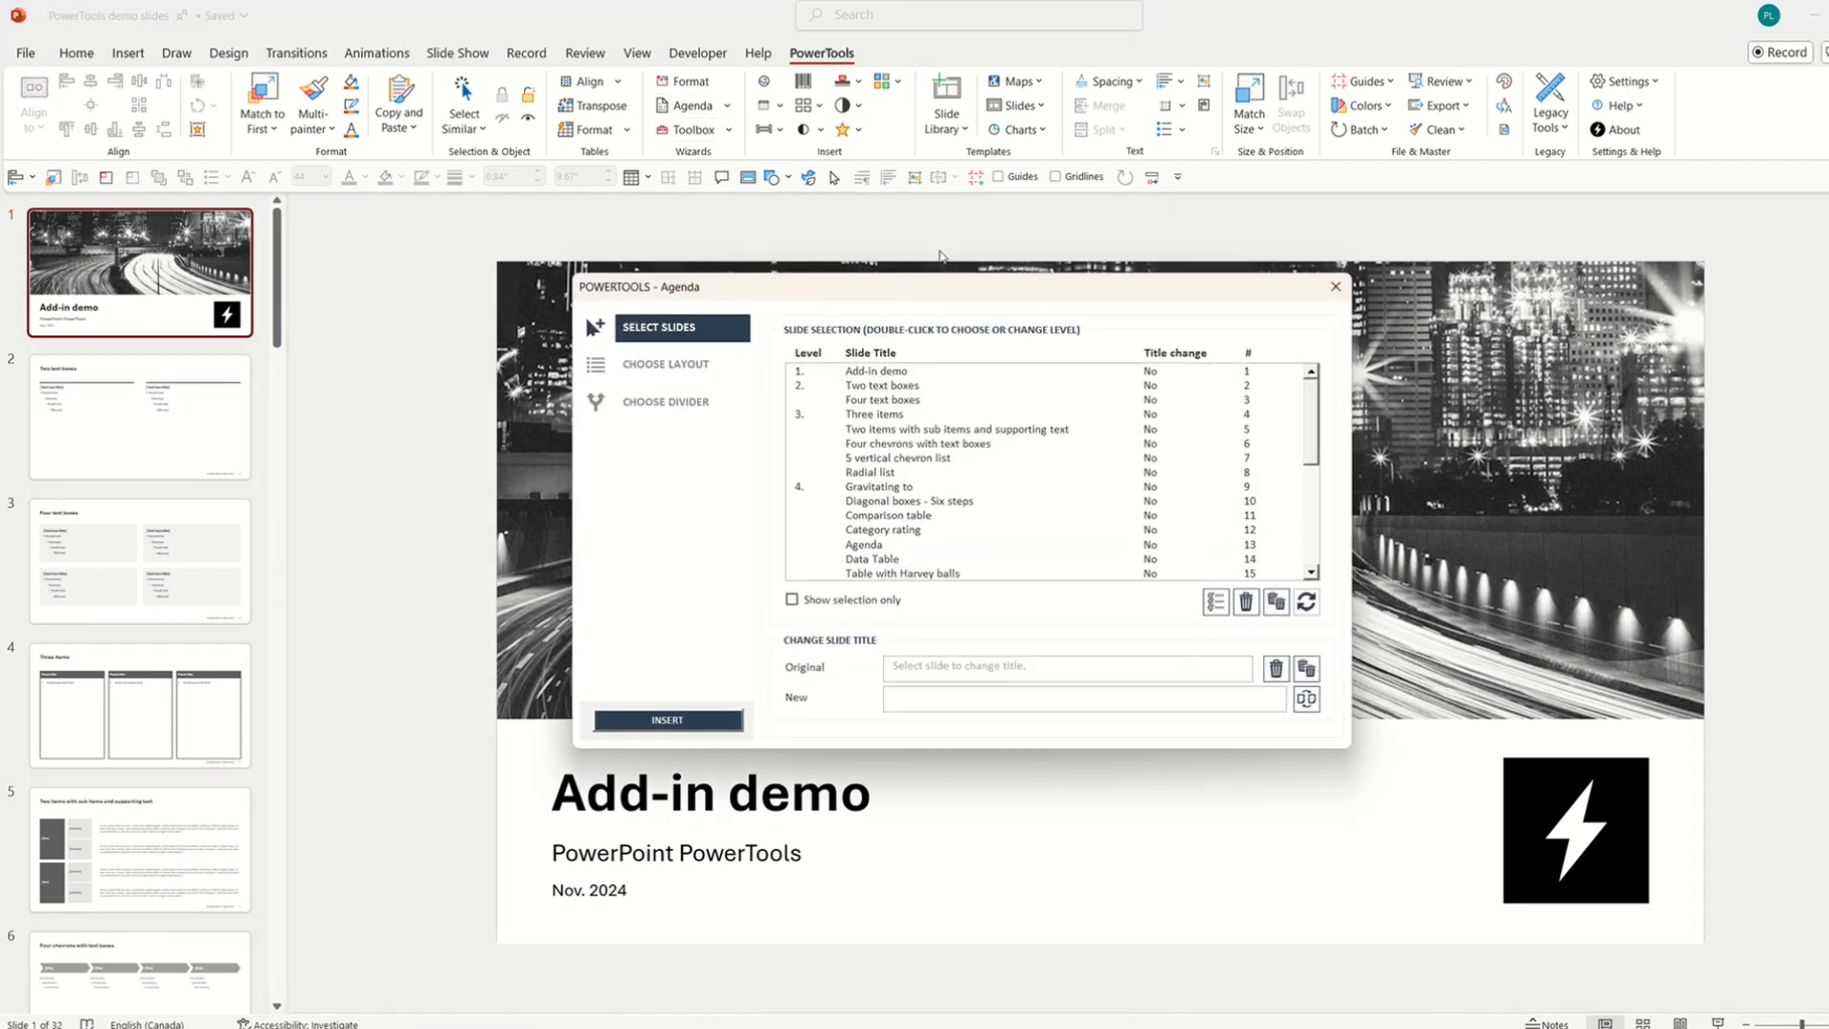
pyautogui.click(1278, 604)
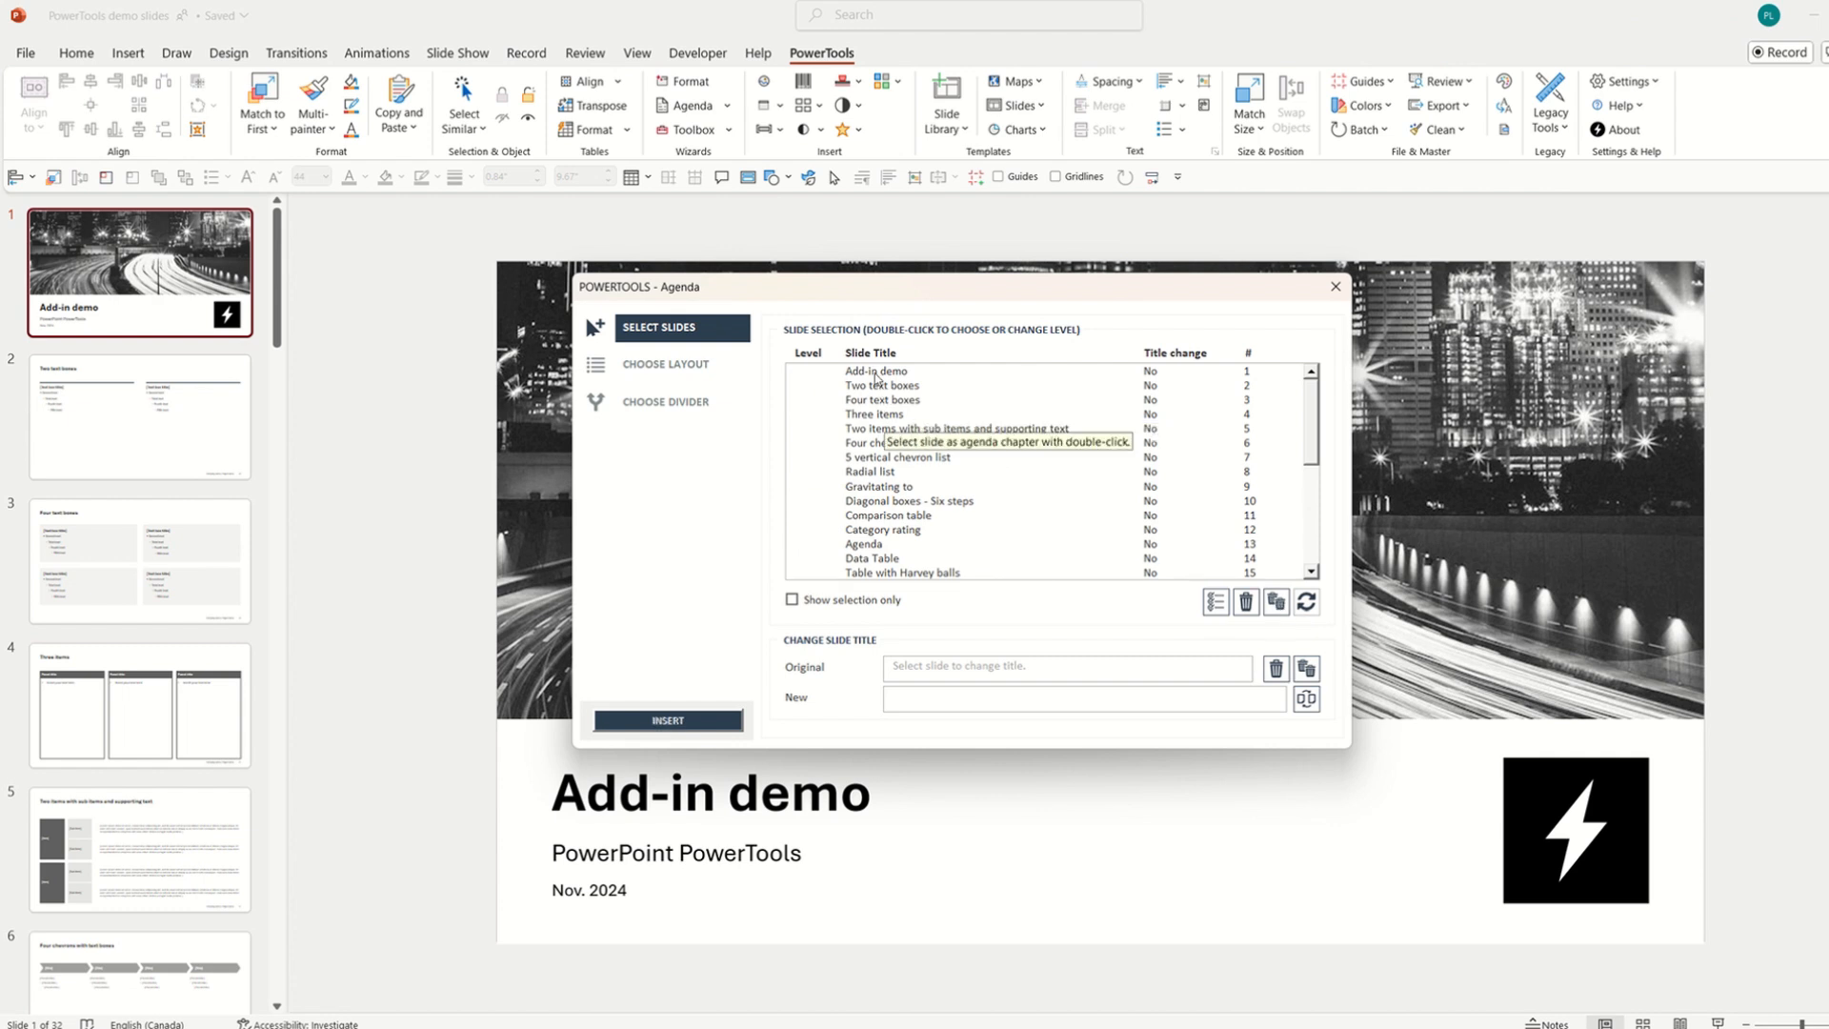
pyautogui.moveTo(1310, 434)
pyautogui.mouseDown()
pyautogui.moveTo(1305, 523)
pyautogui.moveTo(1318, 420)
pyautogui.mouseUp()
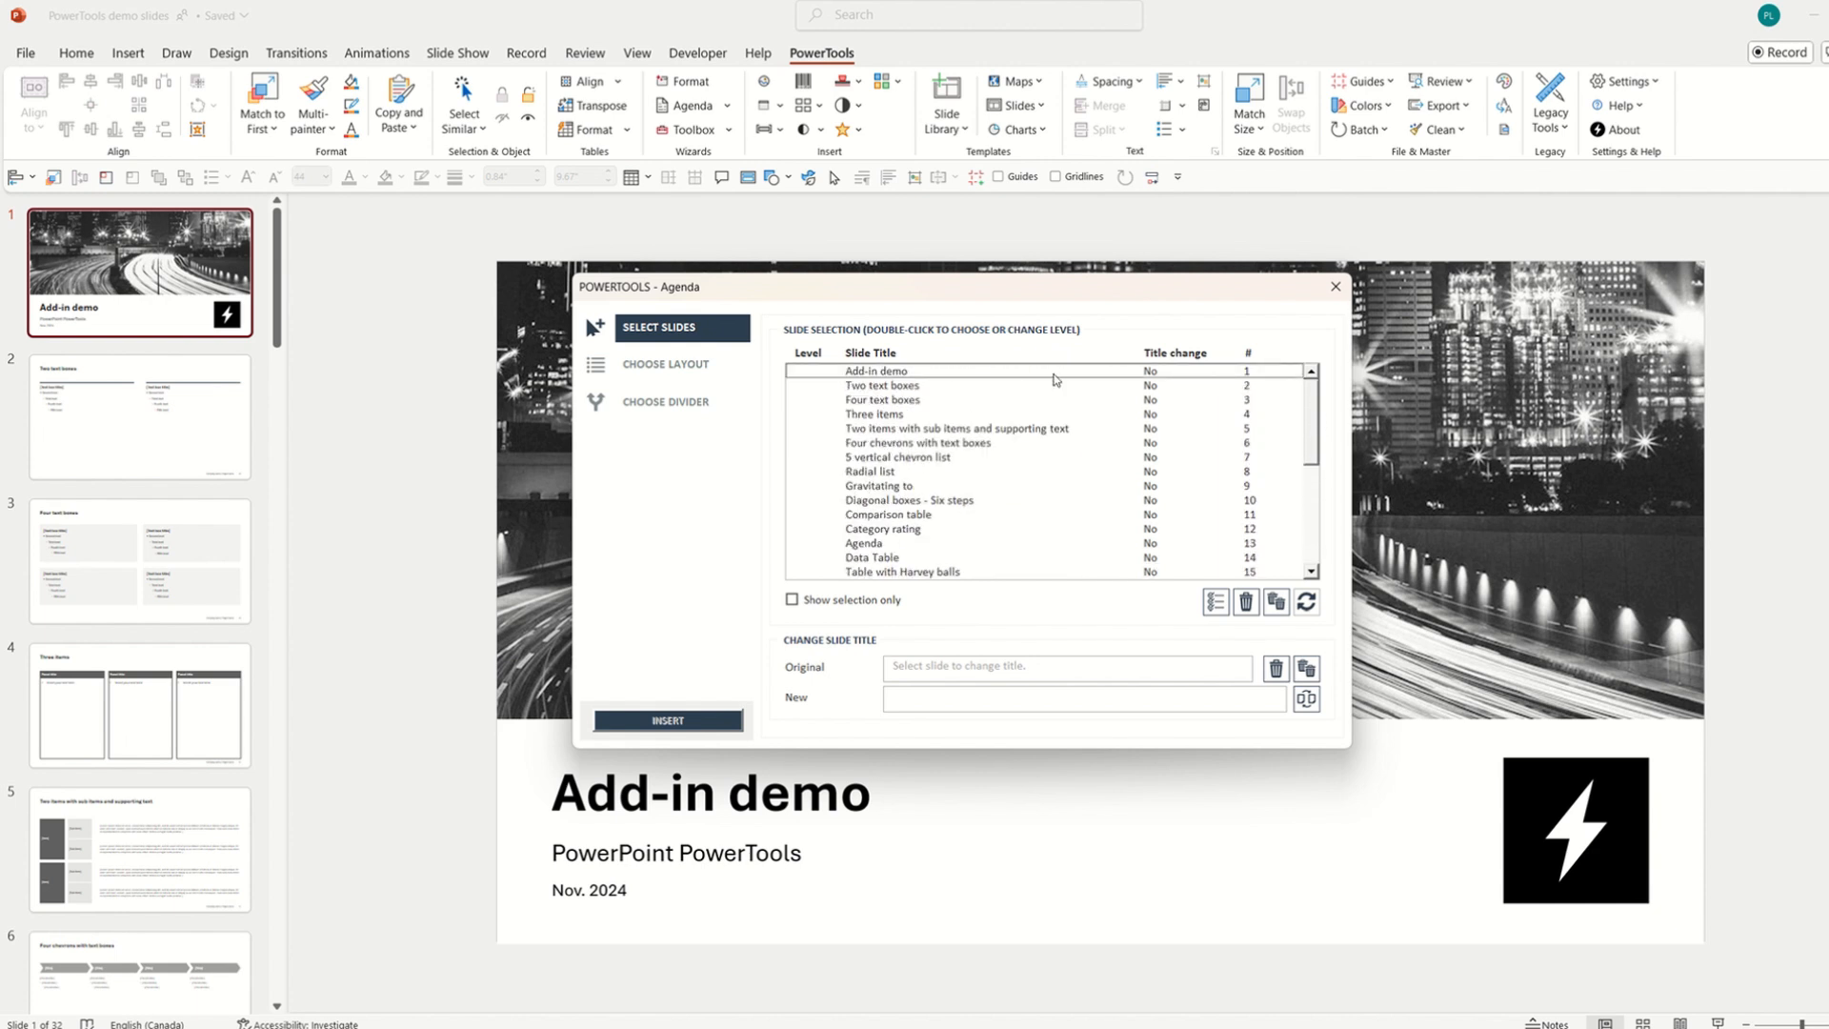
pyautogui.doubleClick(1054, 375)
pyautogui.doubleClick(935, 476)
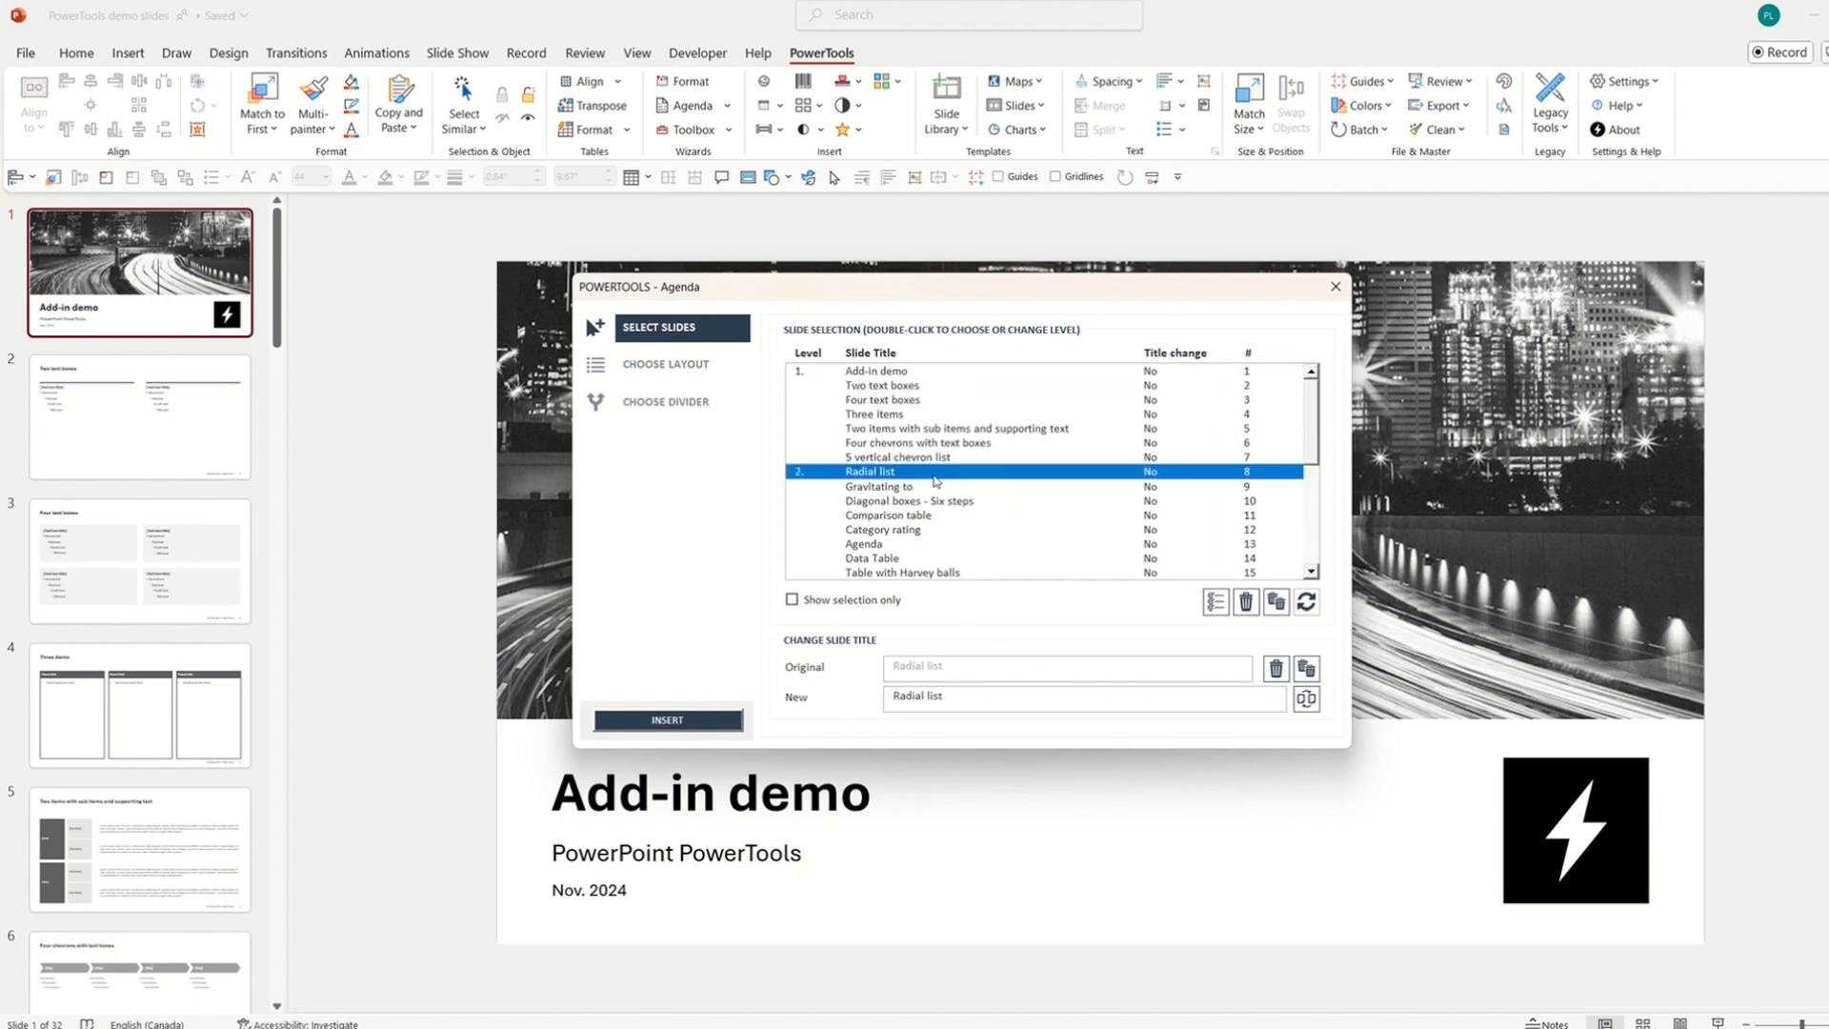
pyautogui.doubleClick(949, 562)
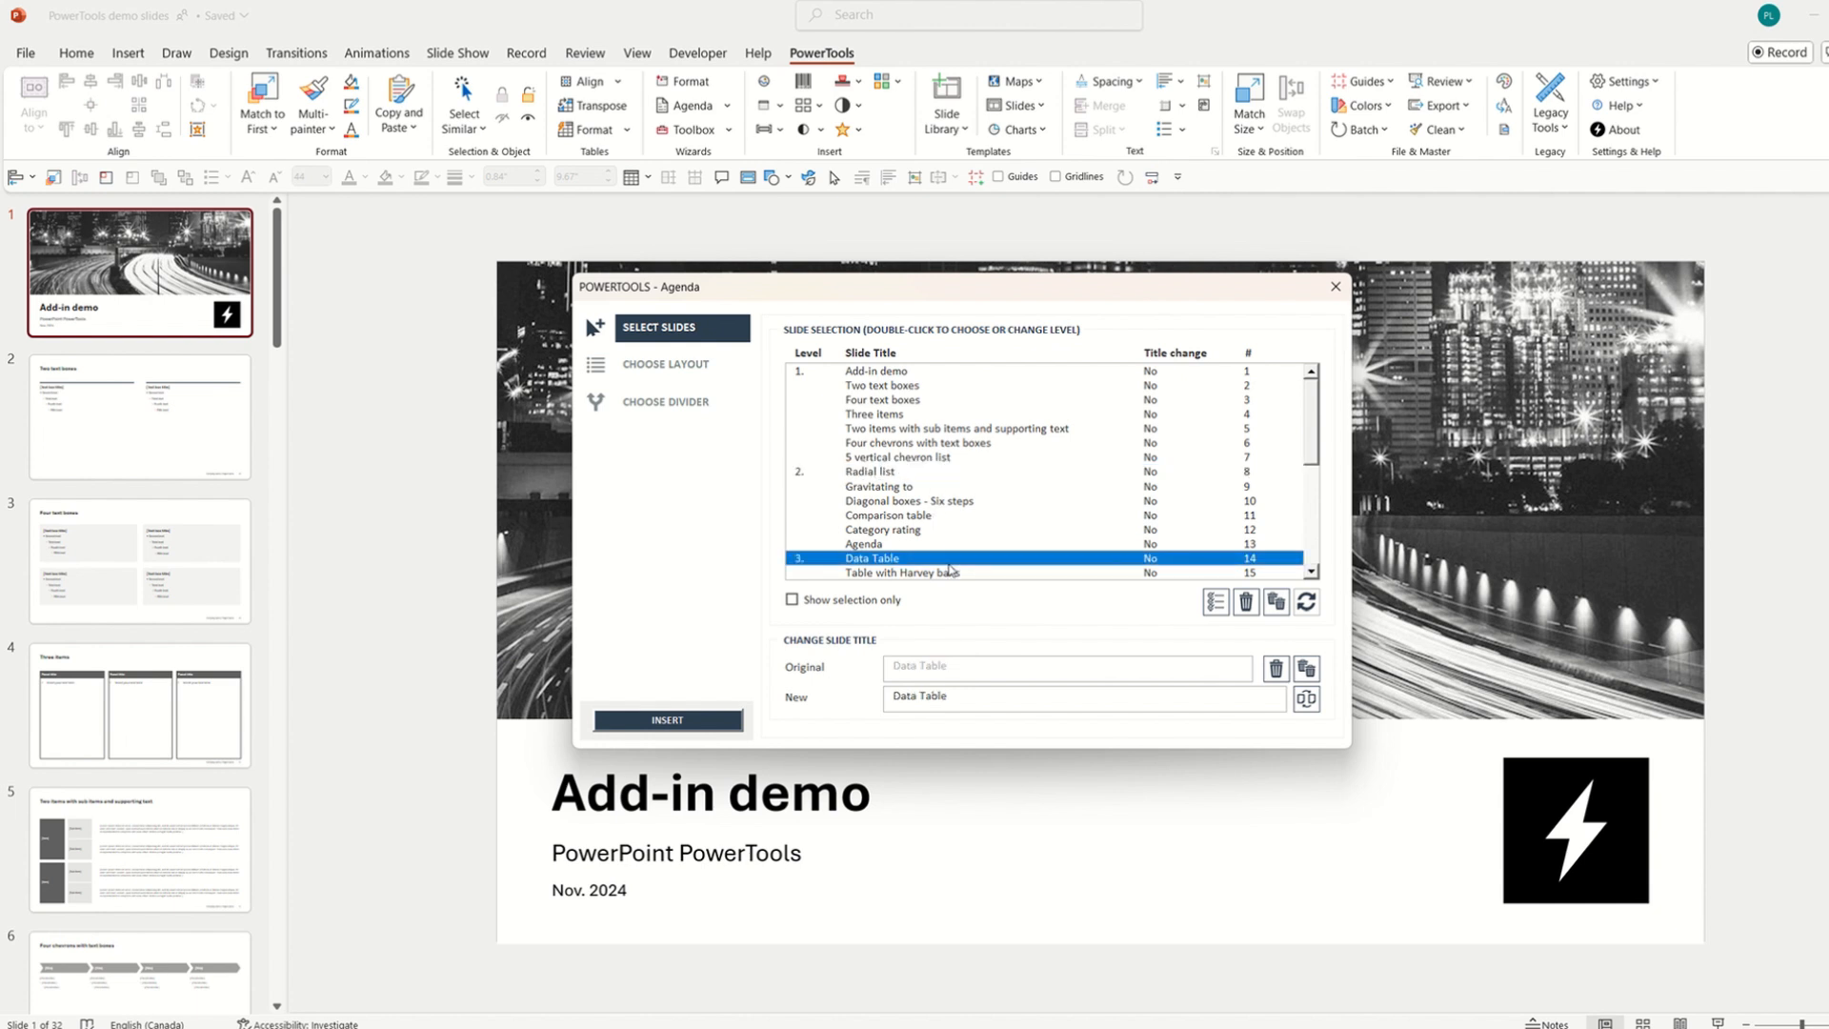
# Add Driver trees and Multiple donut chart & icons as agenda chapters 4 and 5.
pyautogui.moveTo(1308, 424); pyautogui.dragTo(1298, 513)
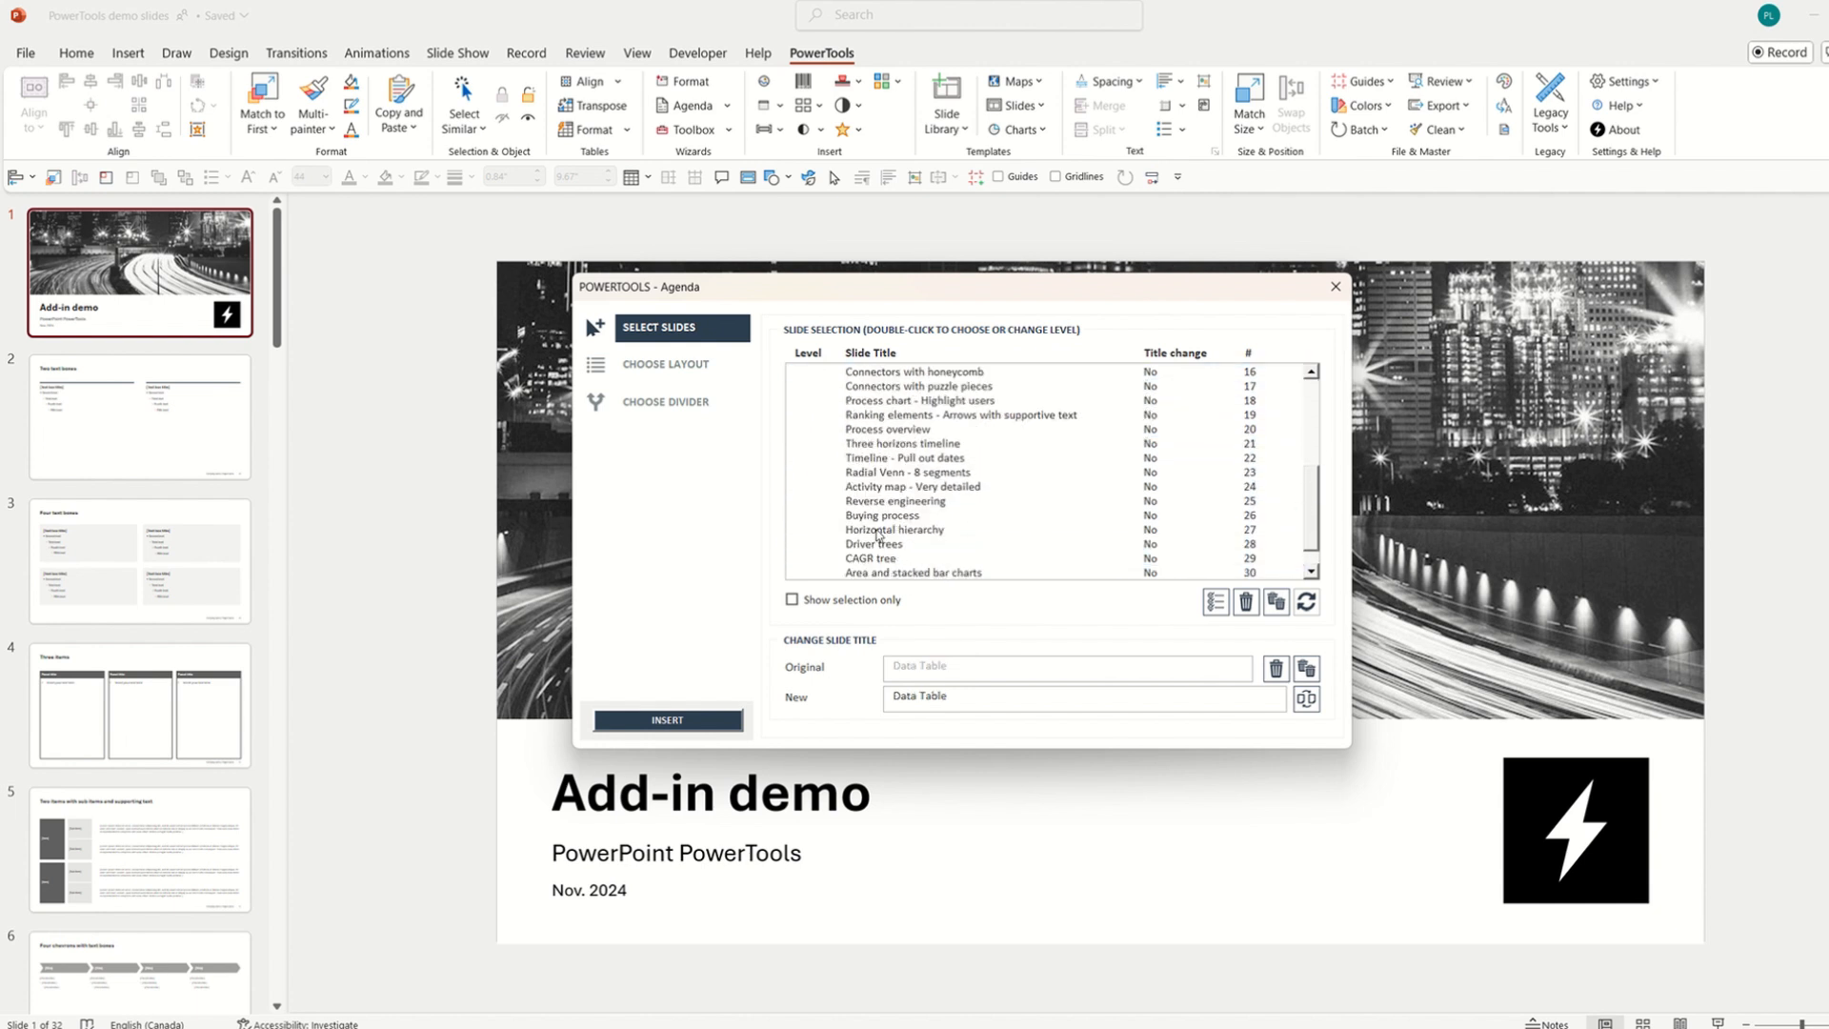
pyautogui.click(878, 531)
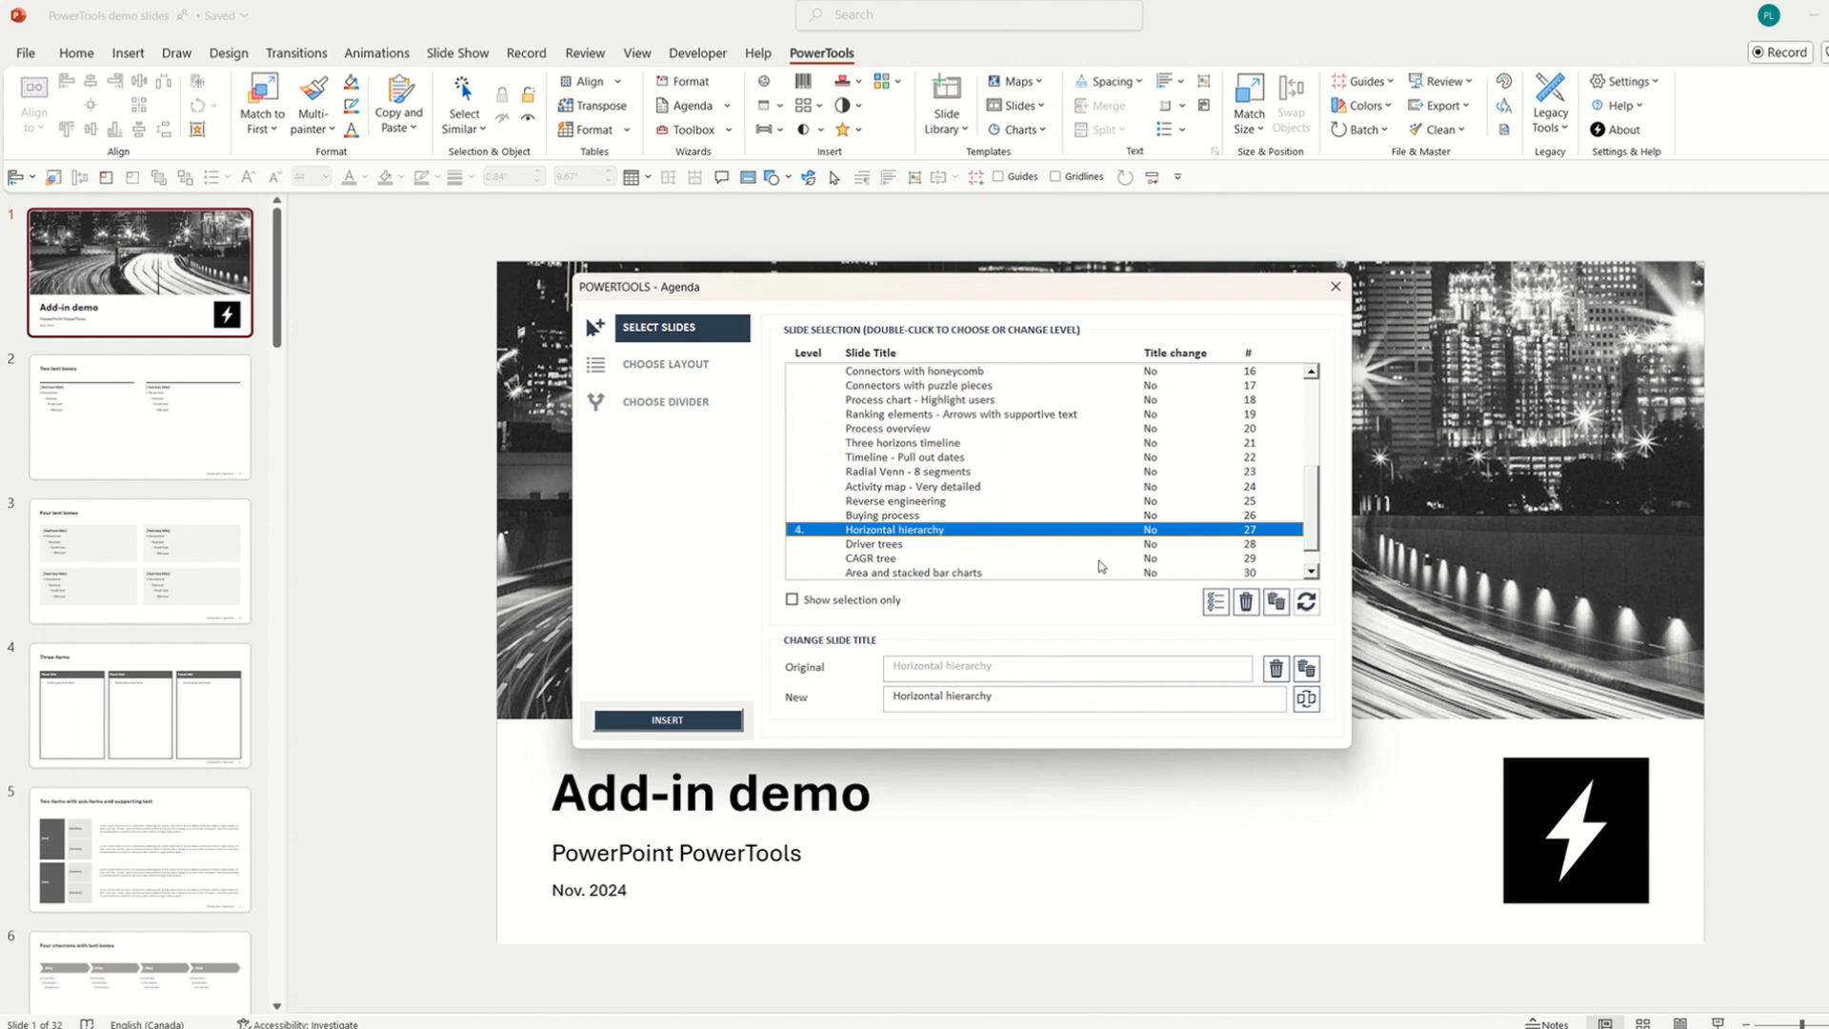
pyautogui.click(1246, 602)
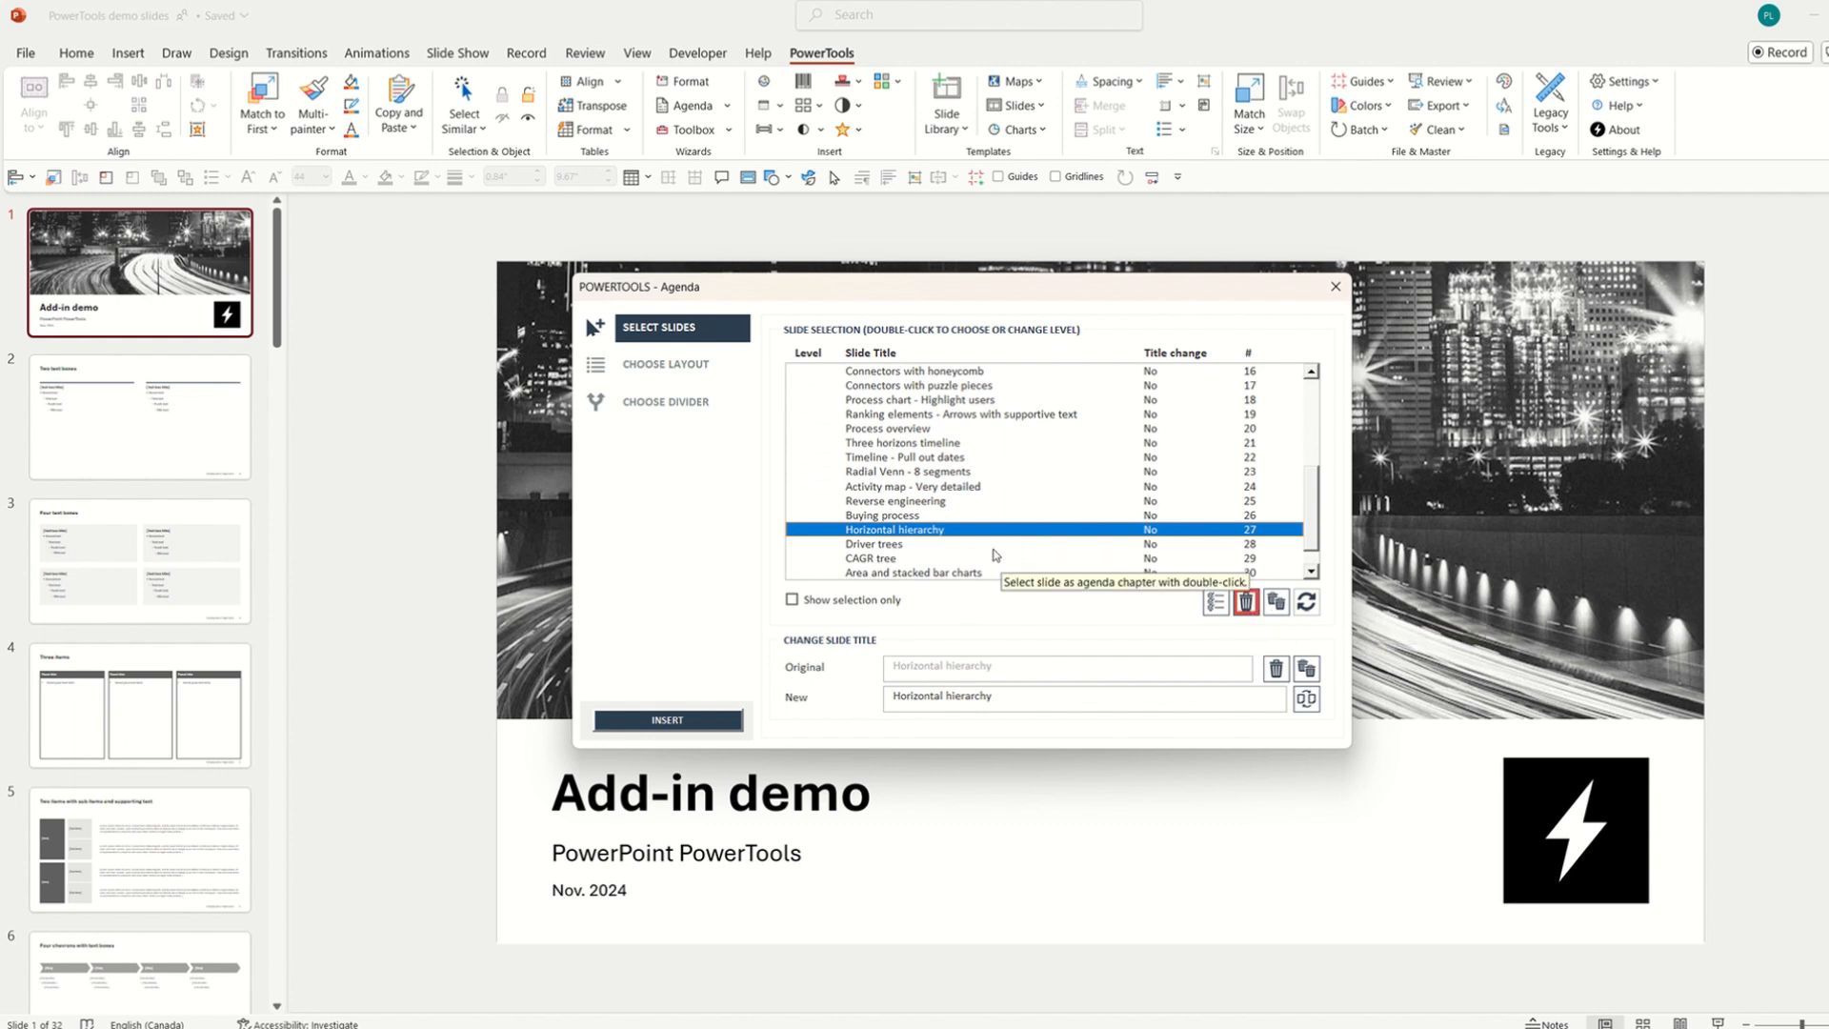
pyautogui.doubleClick(889, 549)
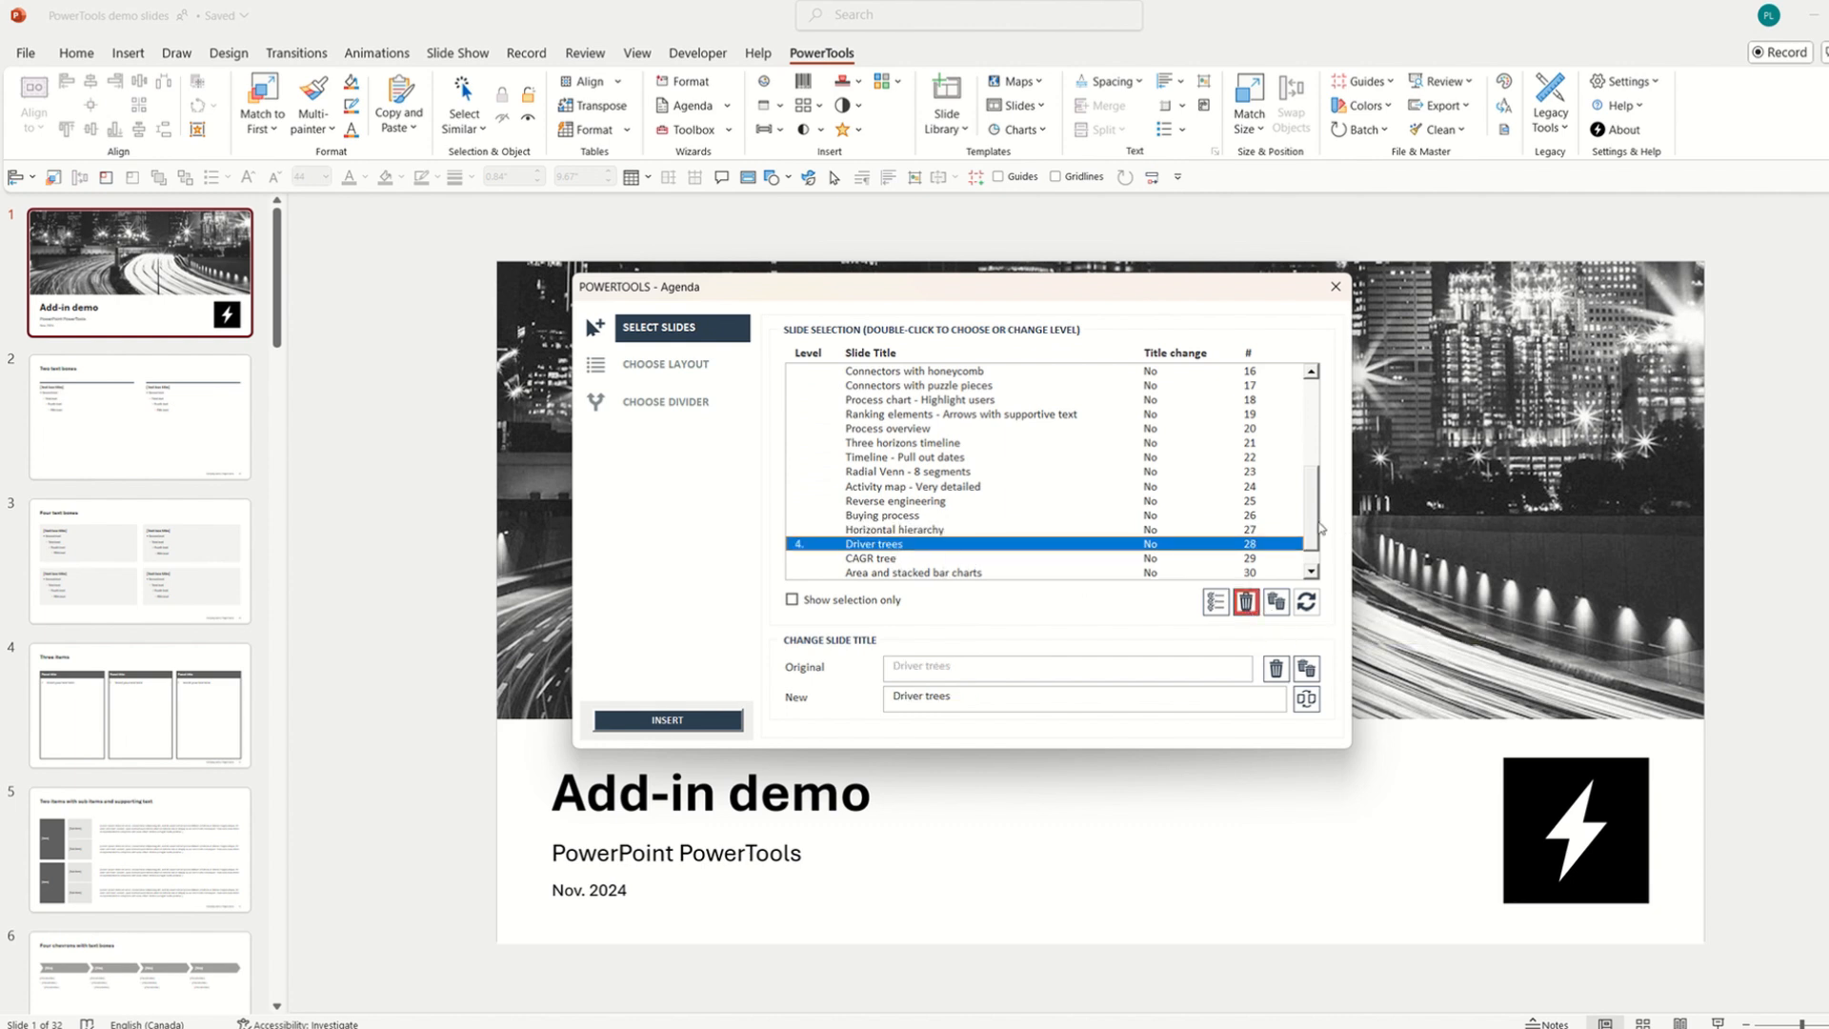
pyautogui.scroll(-1, 1143, 552)
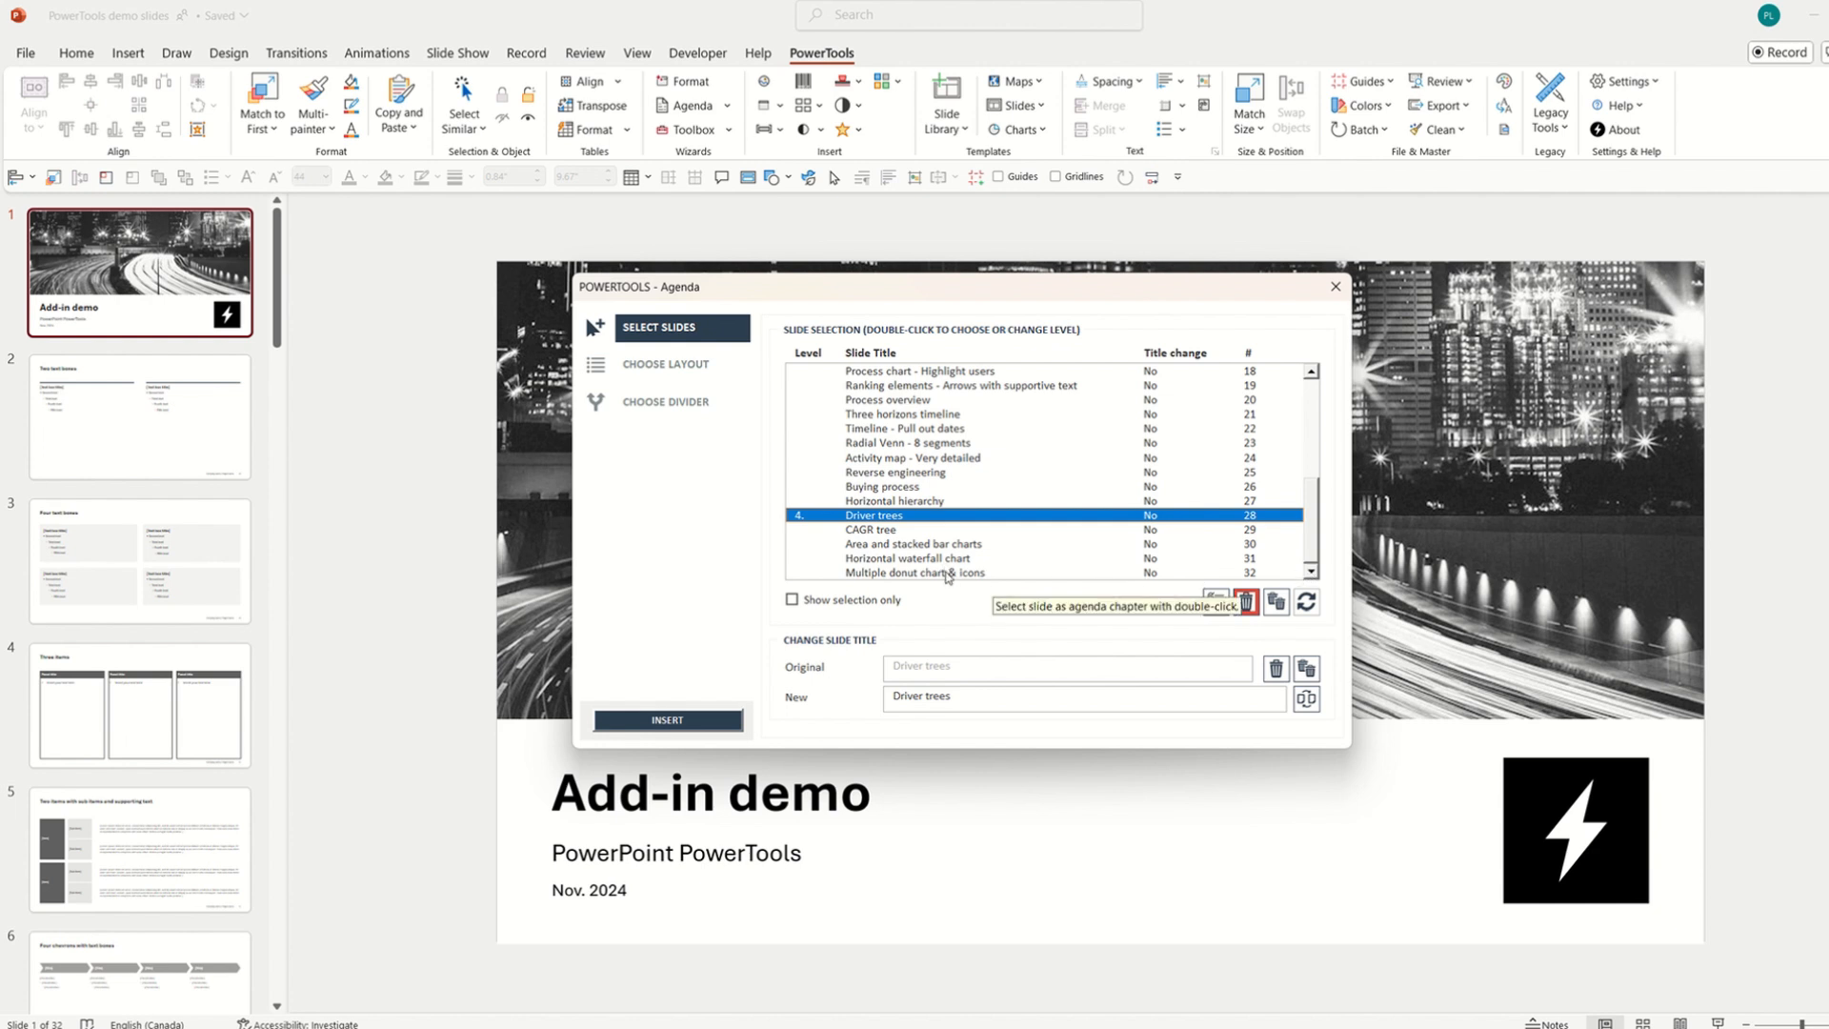
pyautogui.doubleClick(947, 573)
pyautogui.moveTo(1312, 545); pyautogui.dragTo(1310, 411)
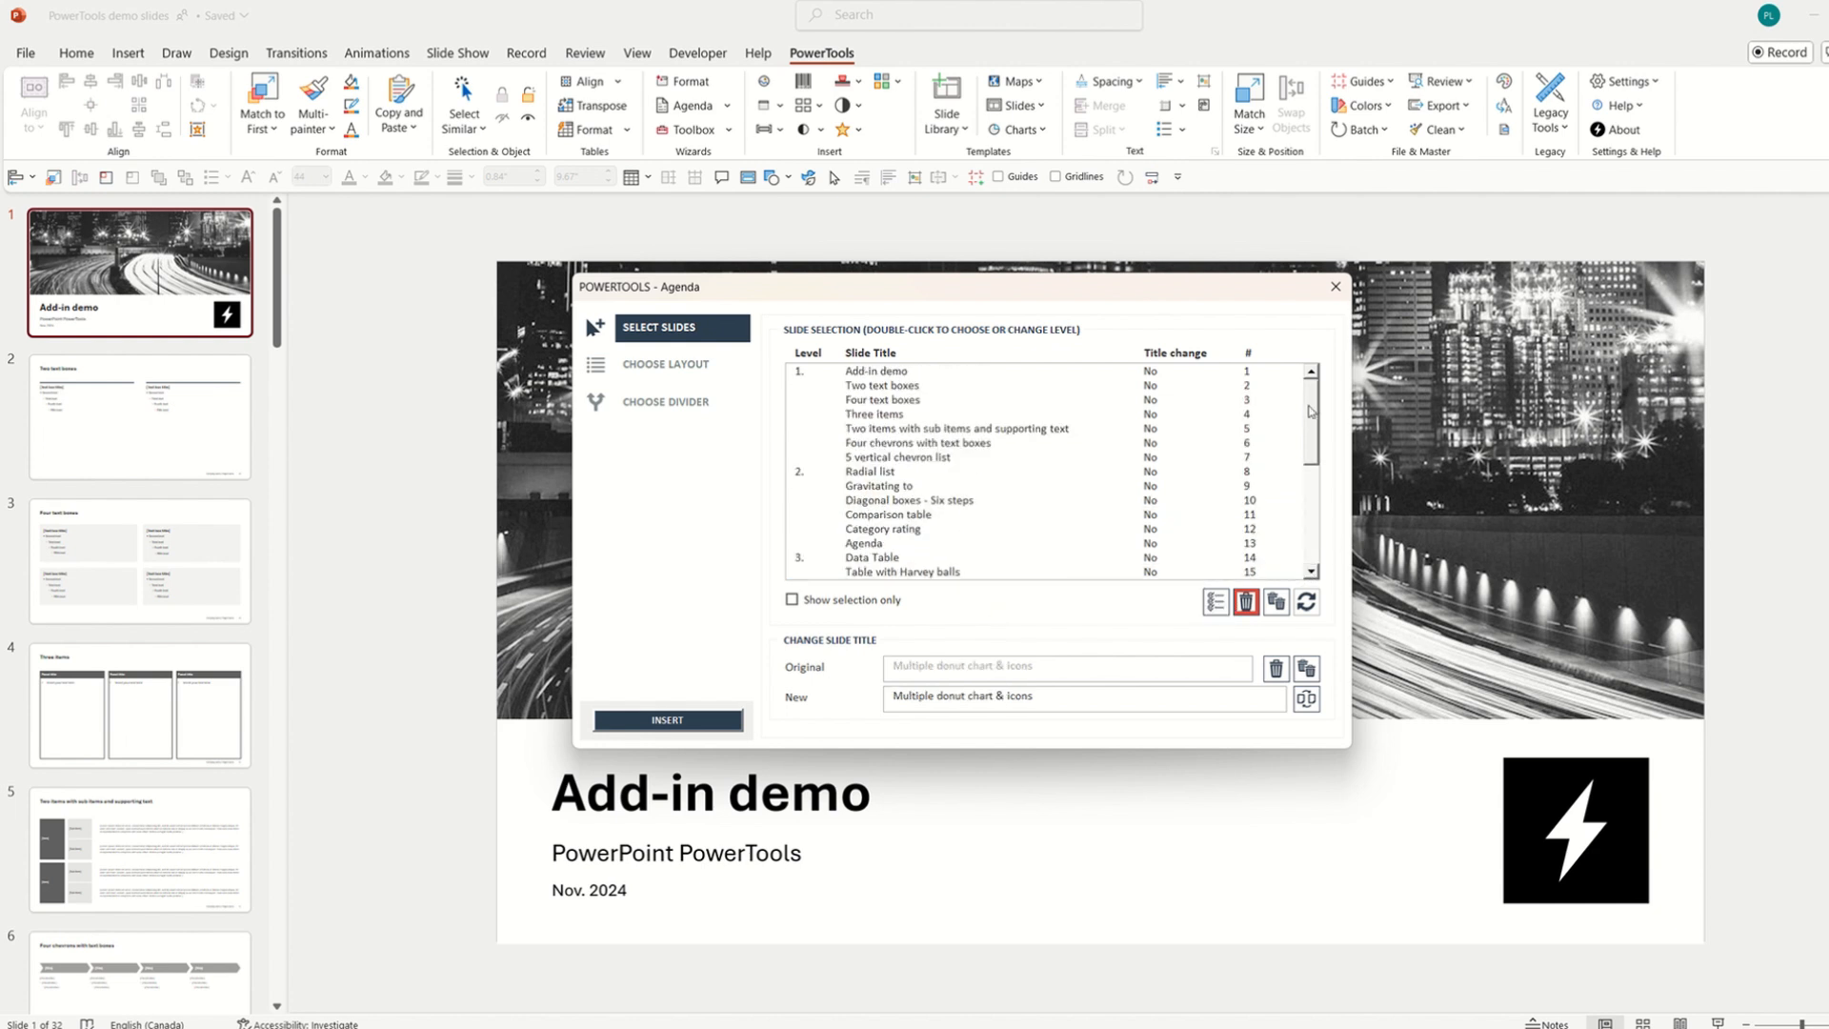
# Insert an Agenda slide using the numbered-circle rounded bar layout.
pyautogui.click(716, 376)
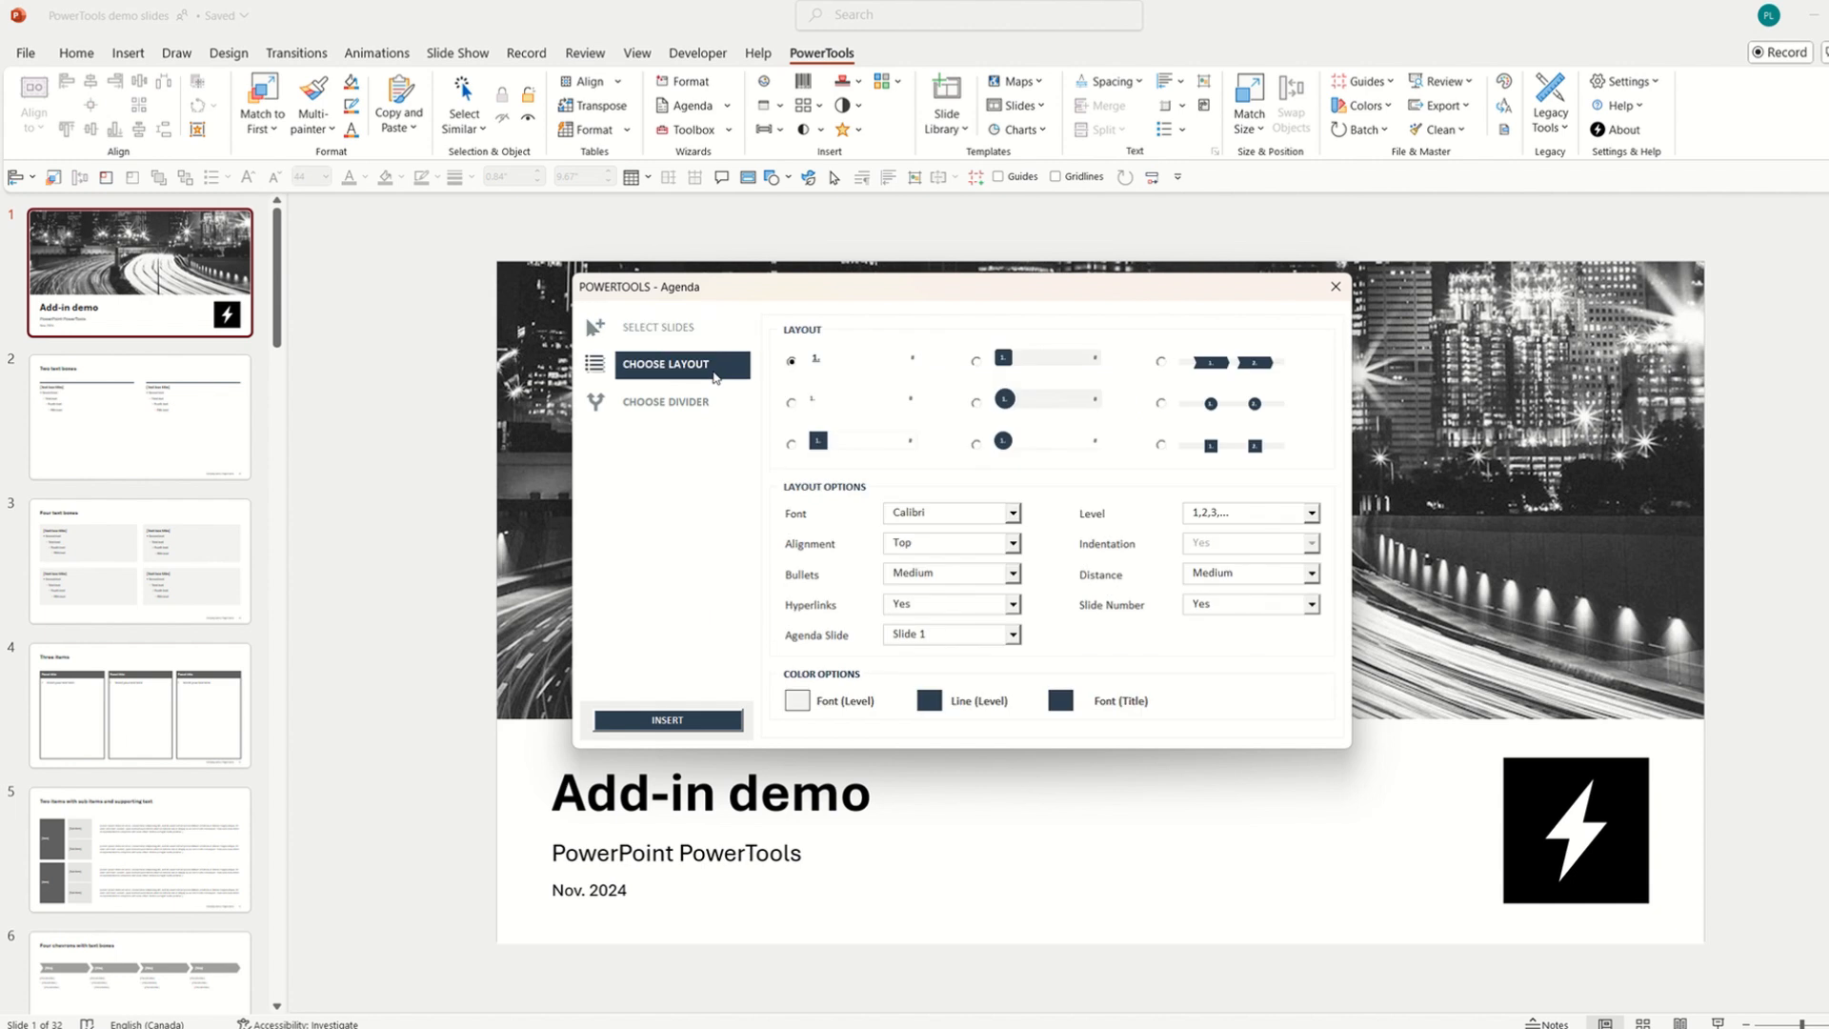
pyautogui.click(976, 403)
pyautogui.click(694, 724)
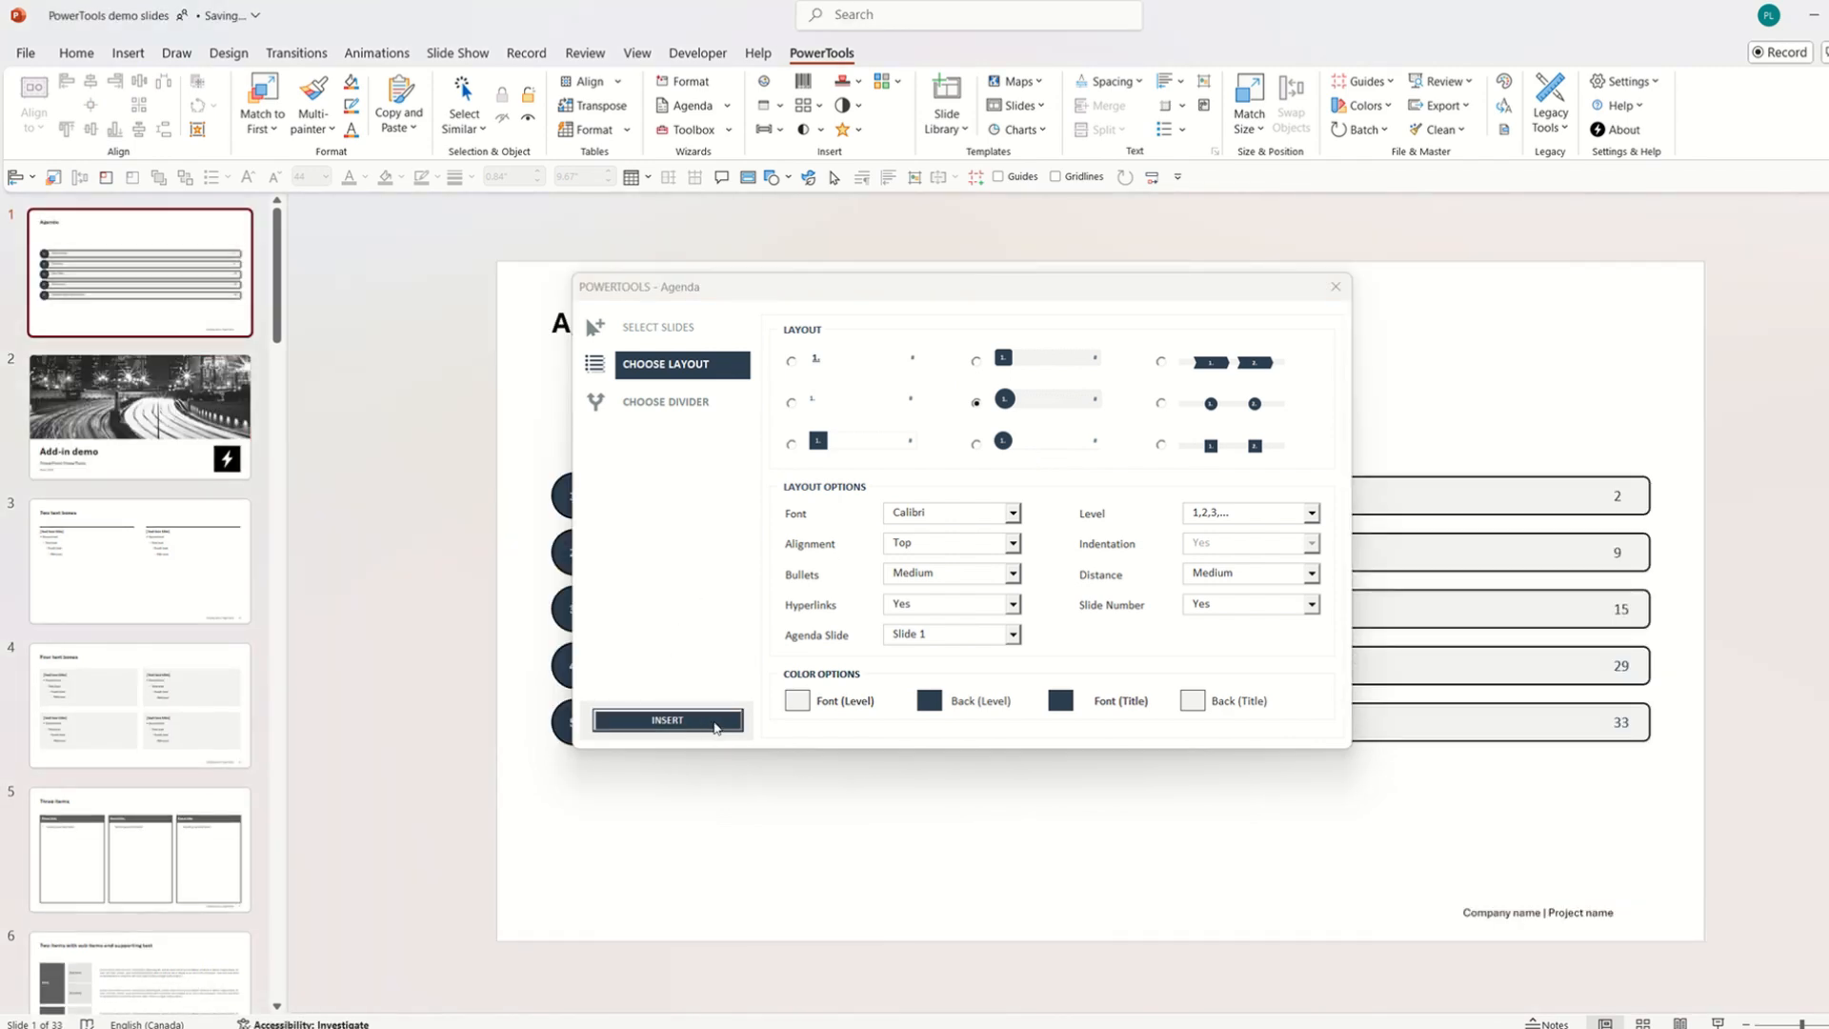
pyautogui.click(1336, 285)
# Move the Agenda slide to sit right after the title slide.
pyautogui.moveTo(1799, 872); pyautogui.dragTo(476, 364)
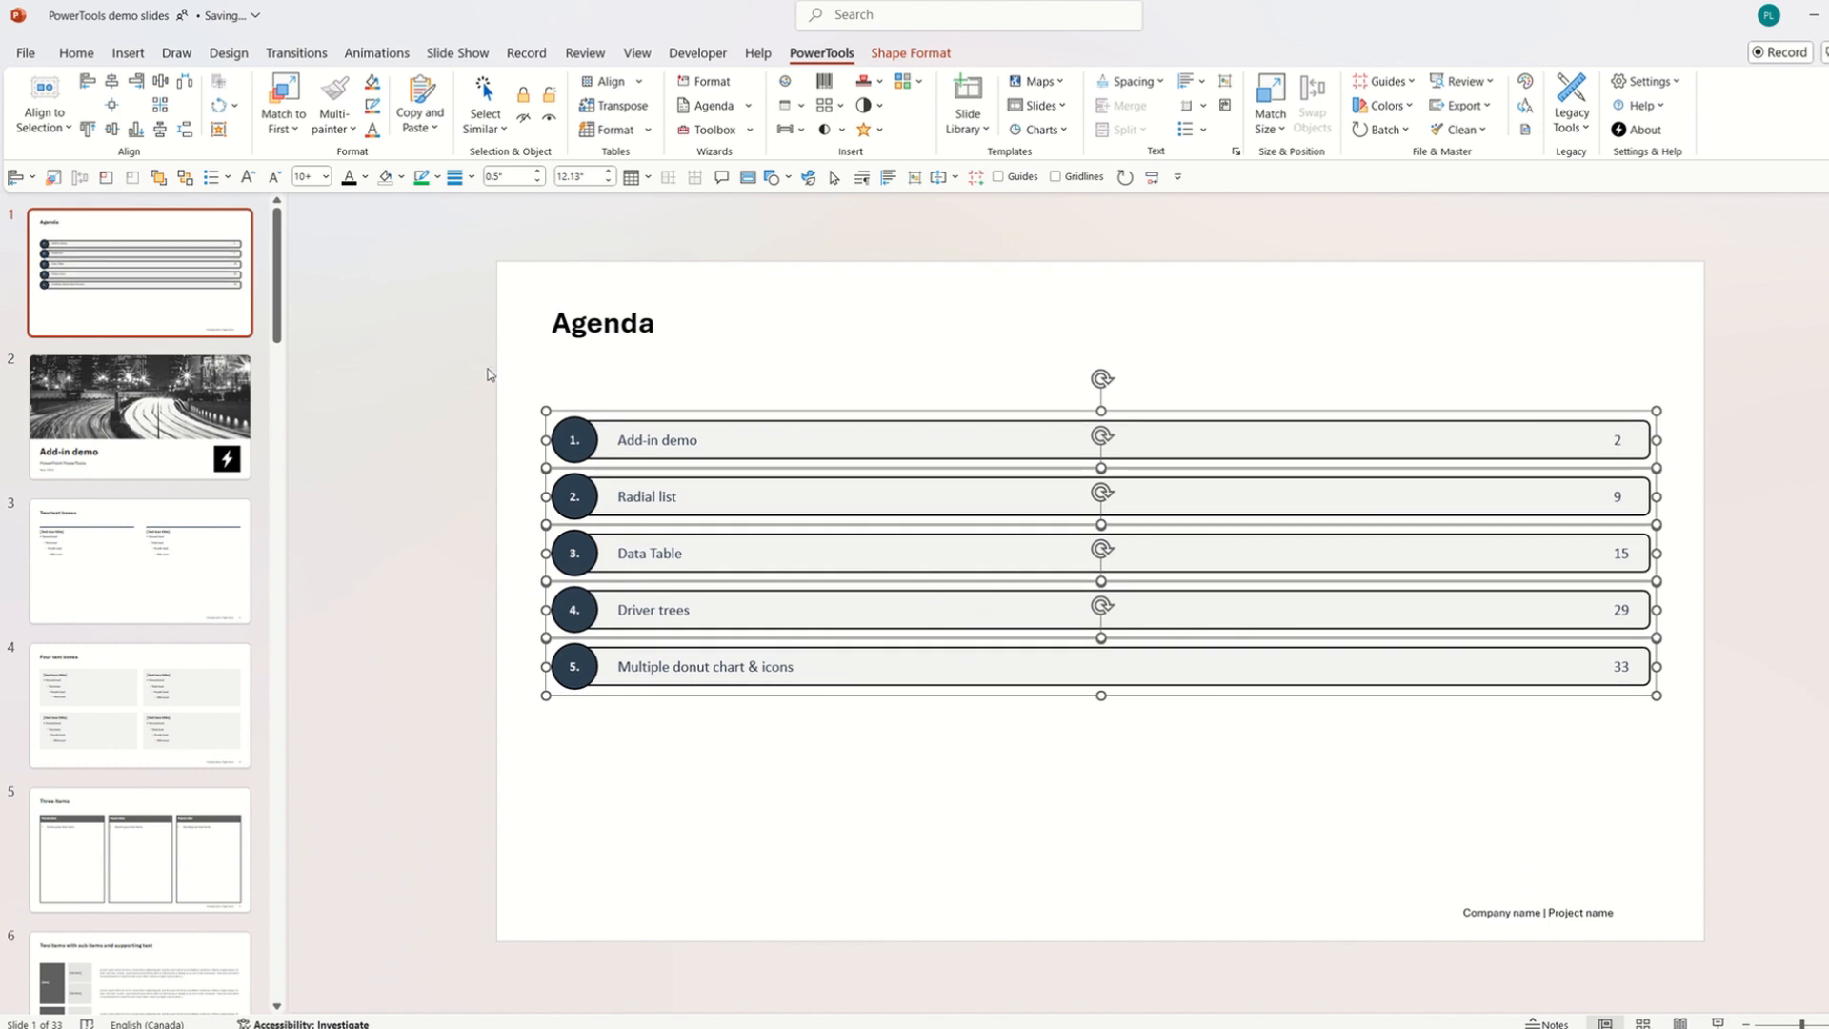
pyautogui.click(963, 760)
pyautogui.moveTo(204, 320); pyautogui.dragTo(208, 482)
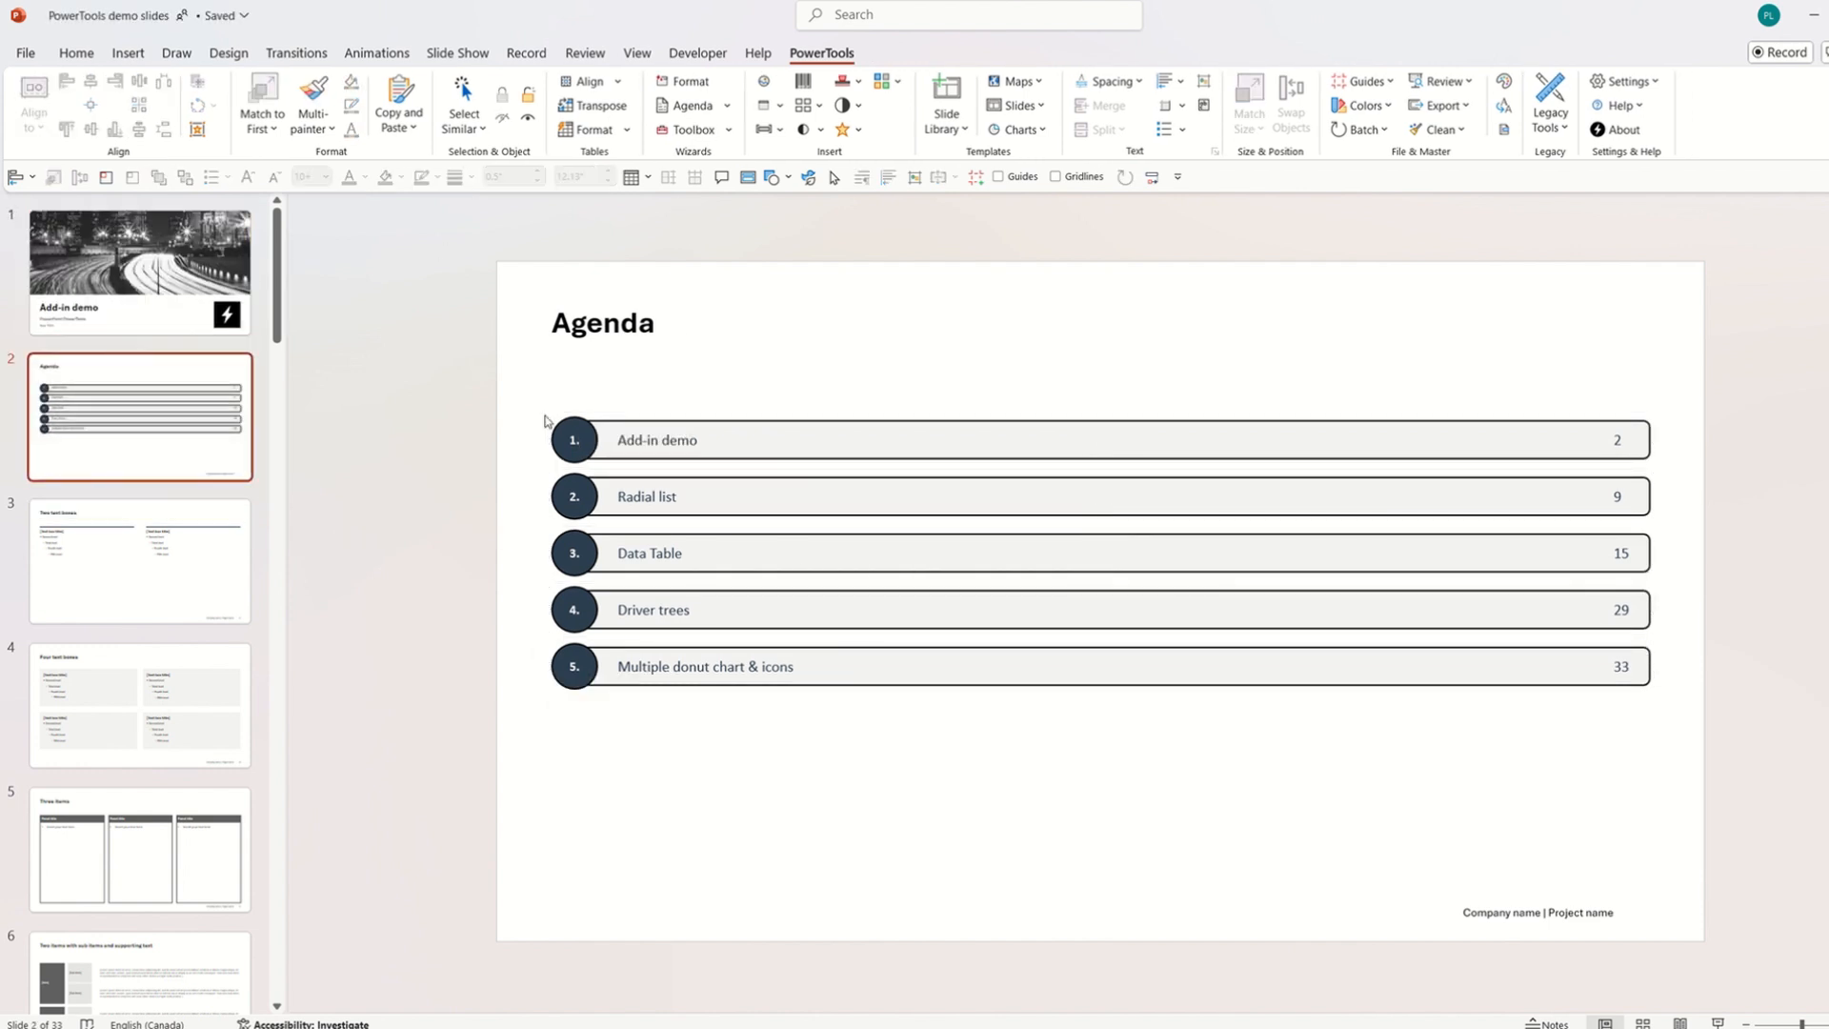
# Follow the agenda link and append 'hahaha' to the Add-in demo title.
pyautogui.keyDown('ctrl'); pyautogui.click(719, 440); pyautogui.keyUp('ctrl')
pyautogui.click(861, 787)
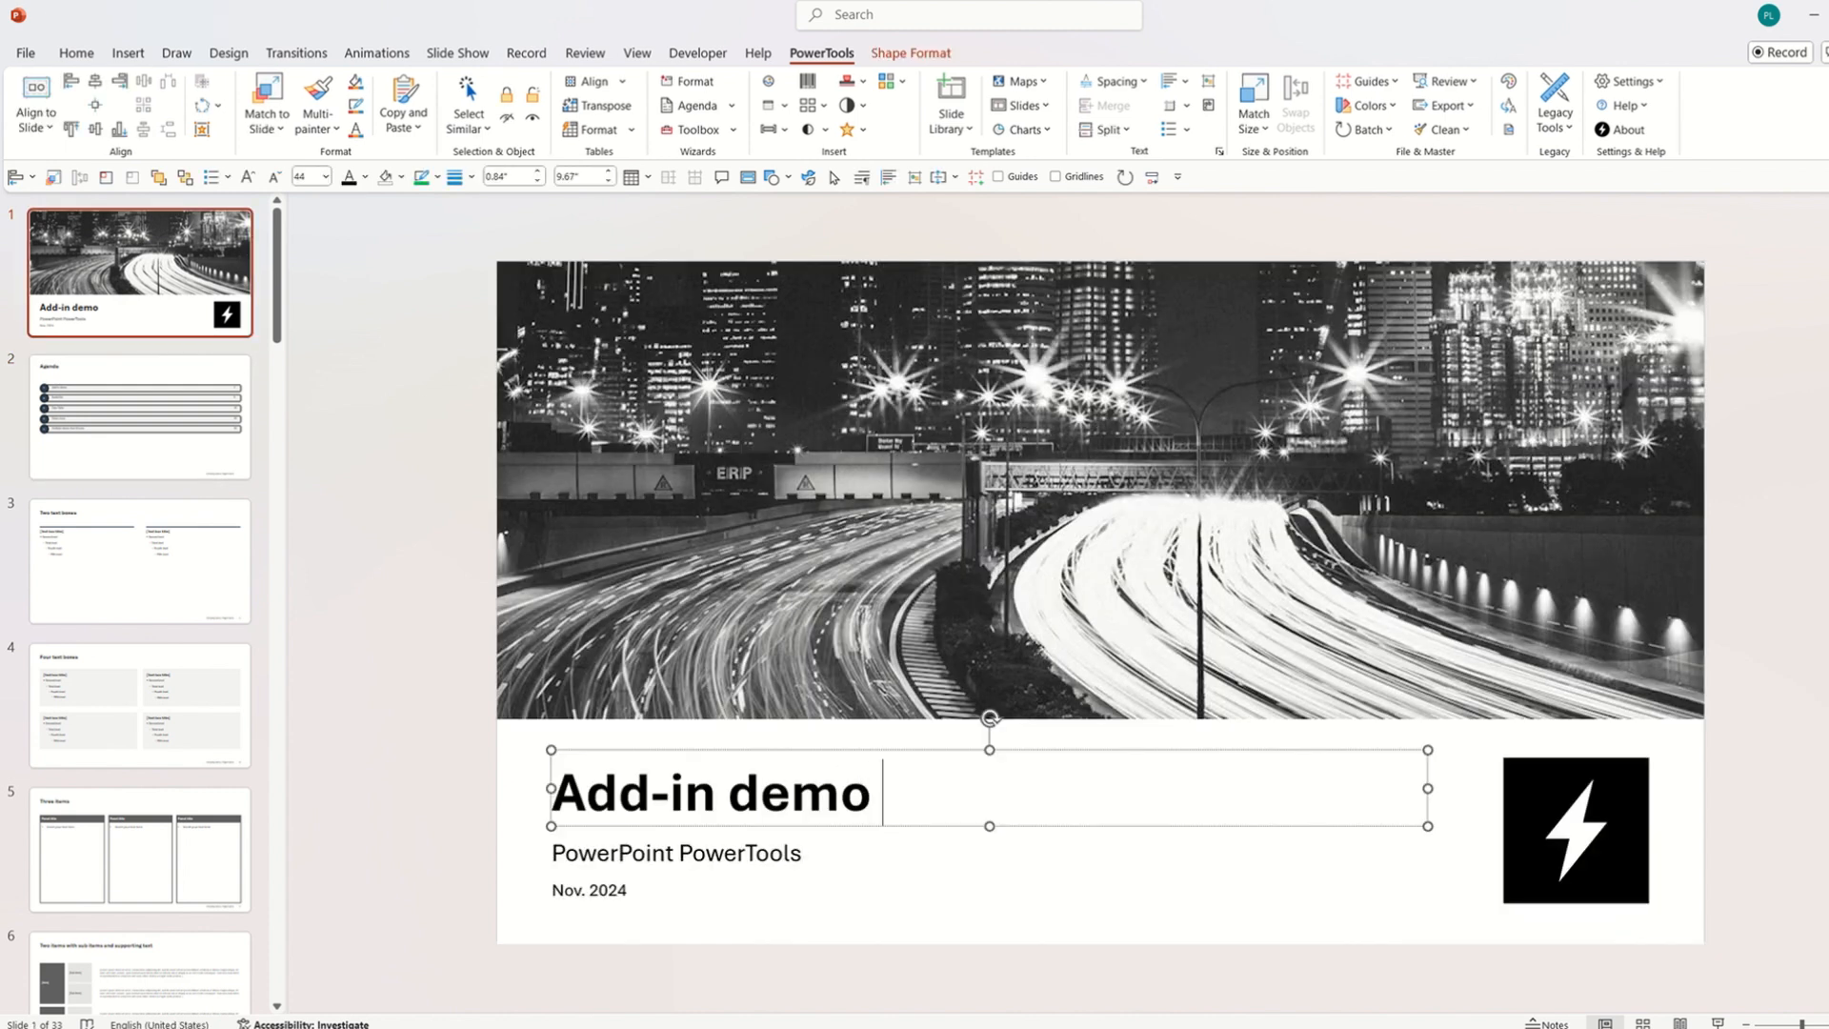
pyautogui.write('hahaha')
pyautogui.click(866, 906)
# Refresh the Agenda slide's titles and slide numbers.
pyautogui.press('pagedown')
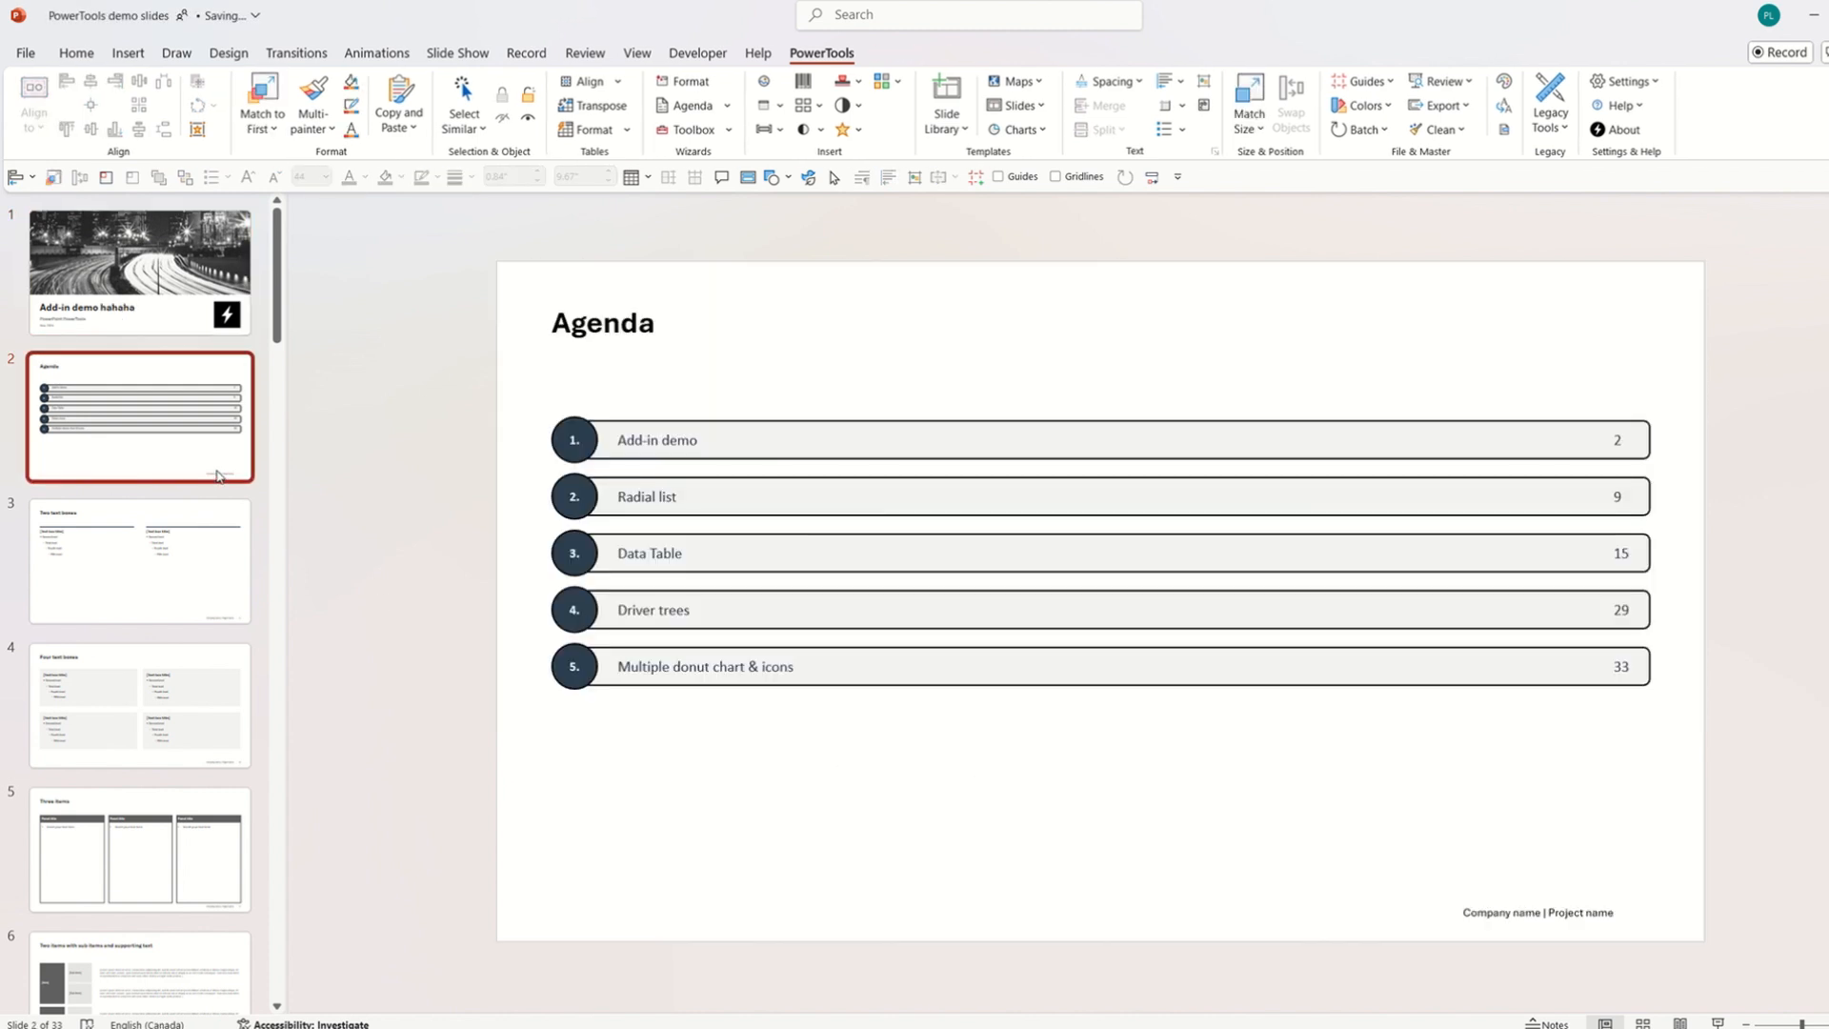
pyautogui.click(692, 105)
pyautogui.moveTo(710, 131)
pyautogui.click(764, 138)
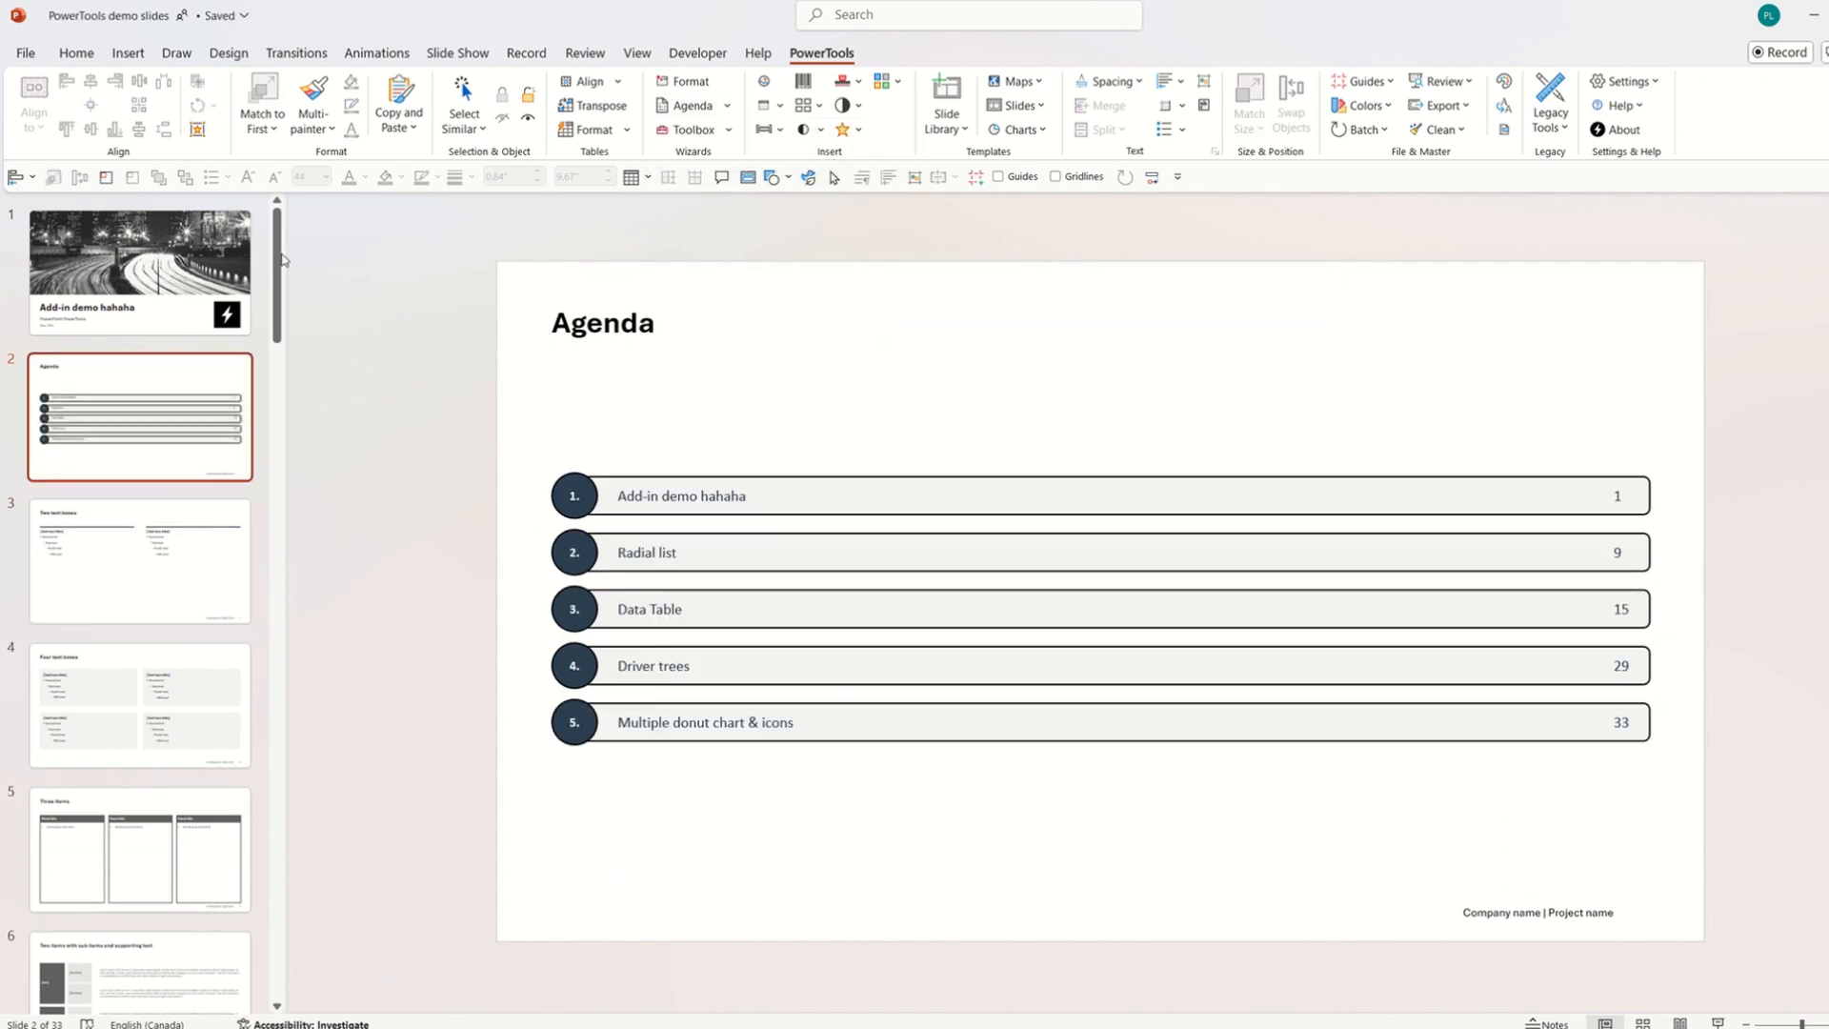
# Move the title slide to position 4 and refresh the agenda's titles and numbers.
pyautogui.moveTo(176, 284); pyautogui.dragTo(176, 686)
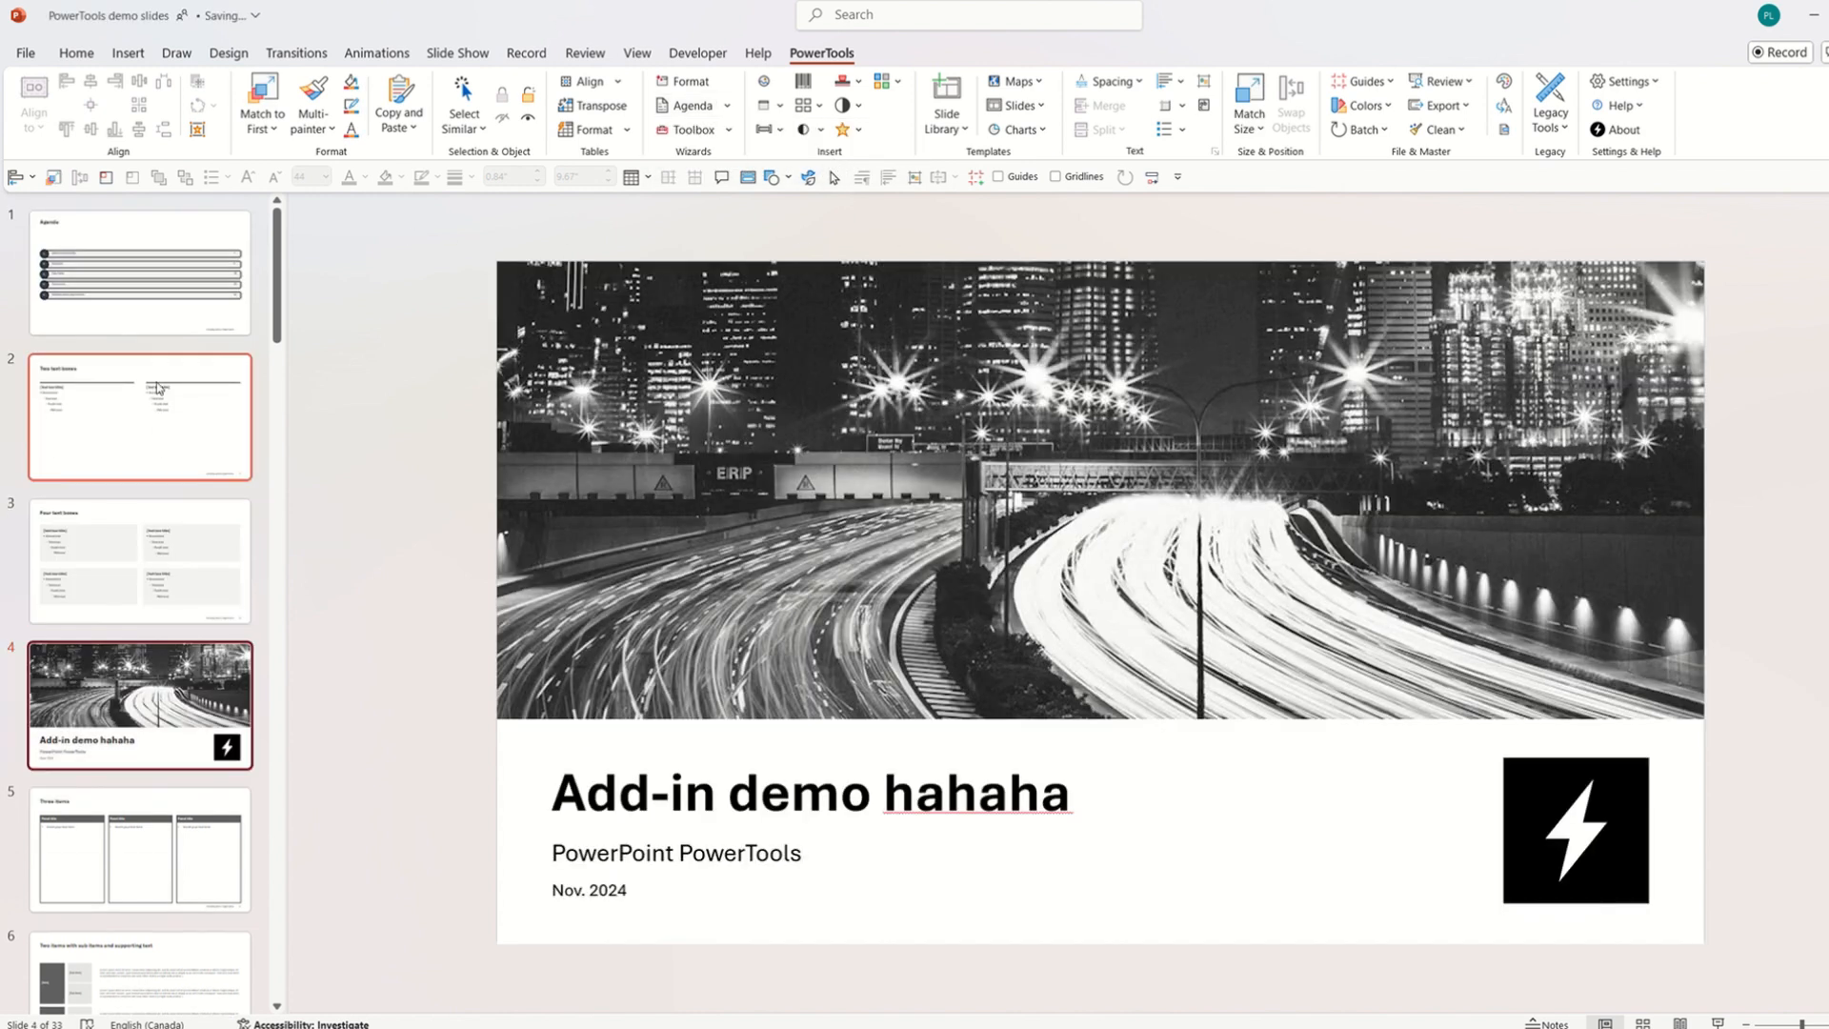
pyautogui.click(171, 316)
pyautogui.click(729, 107)
pyautogui.moveTo(705, 130)
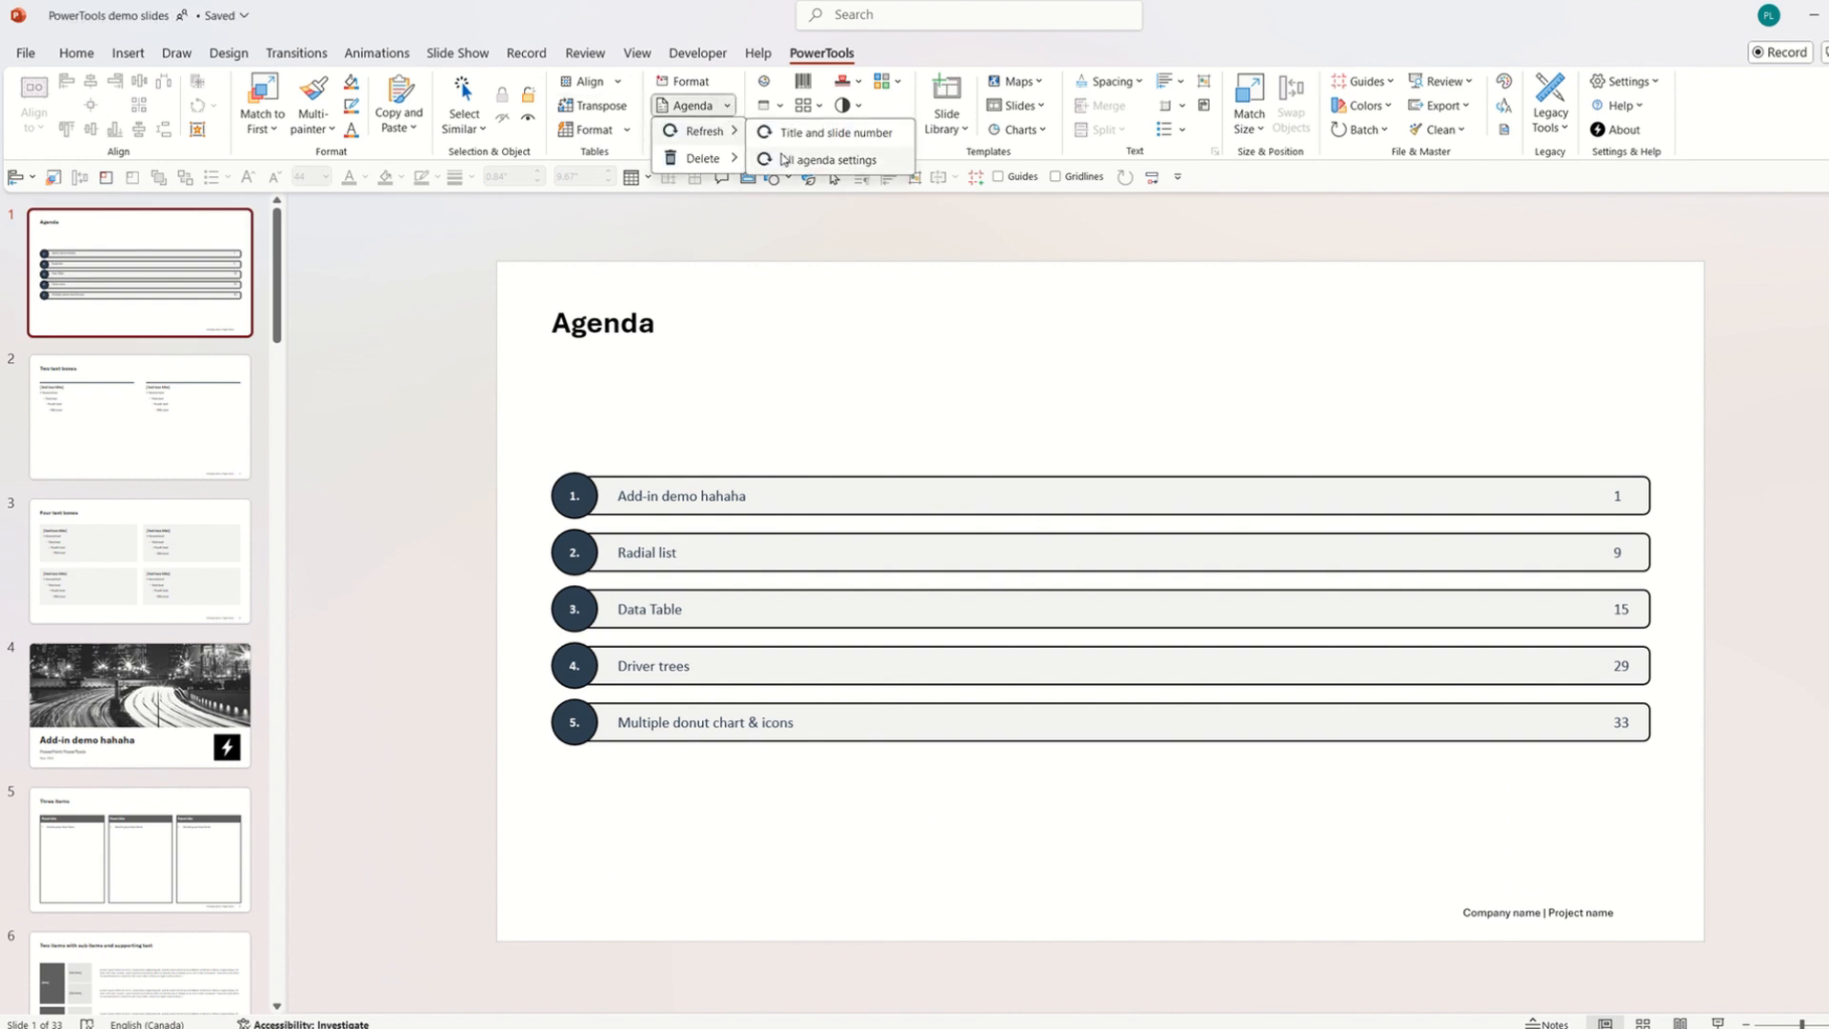
pyautogui.click(791, 133)
pyautogui.click(1505, 481)
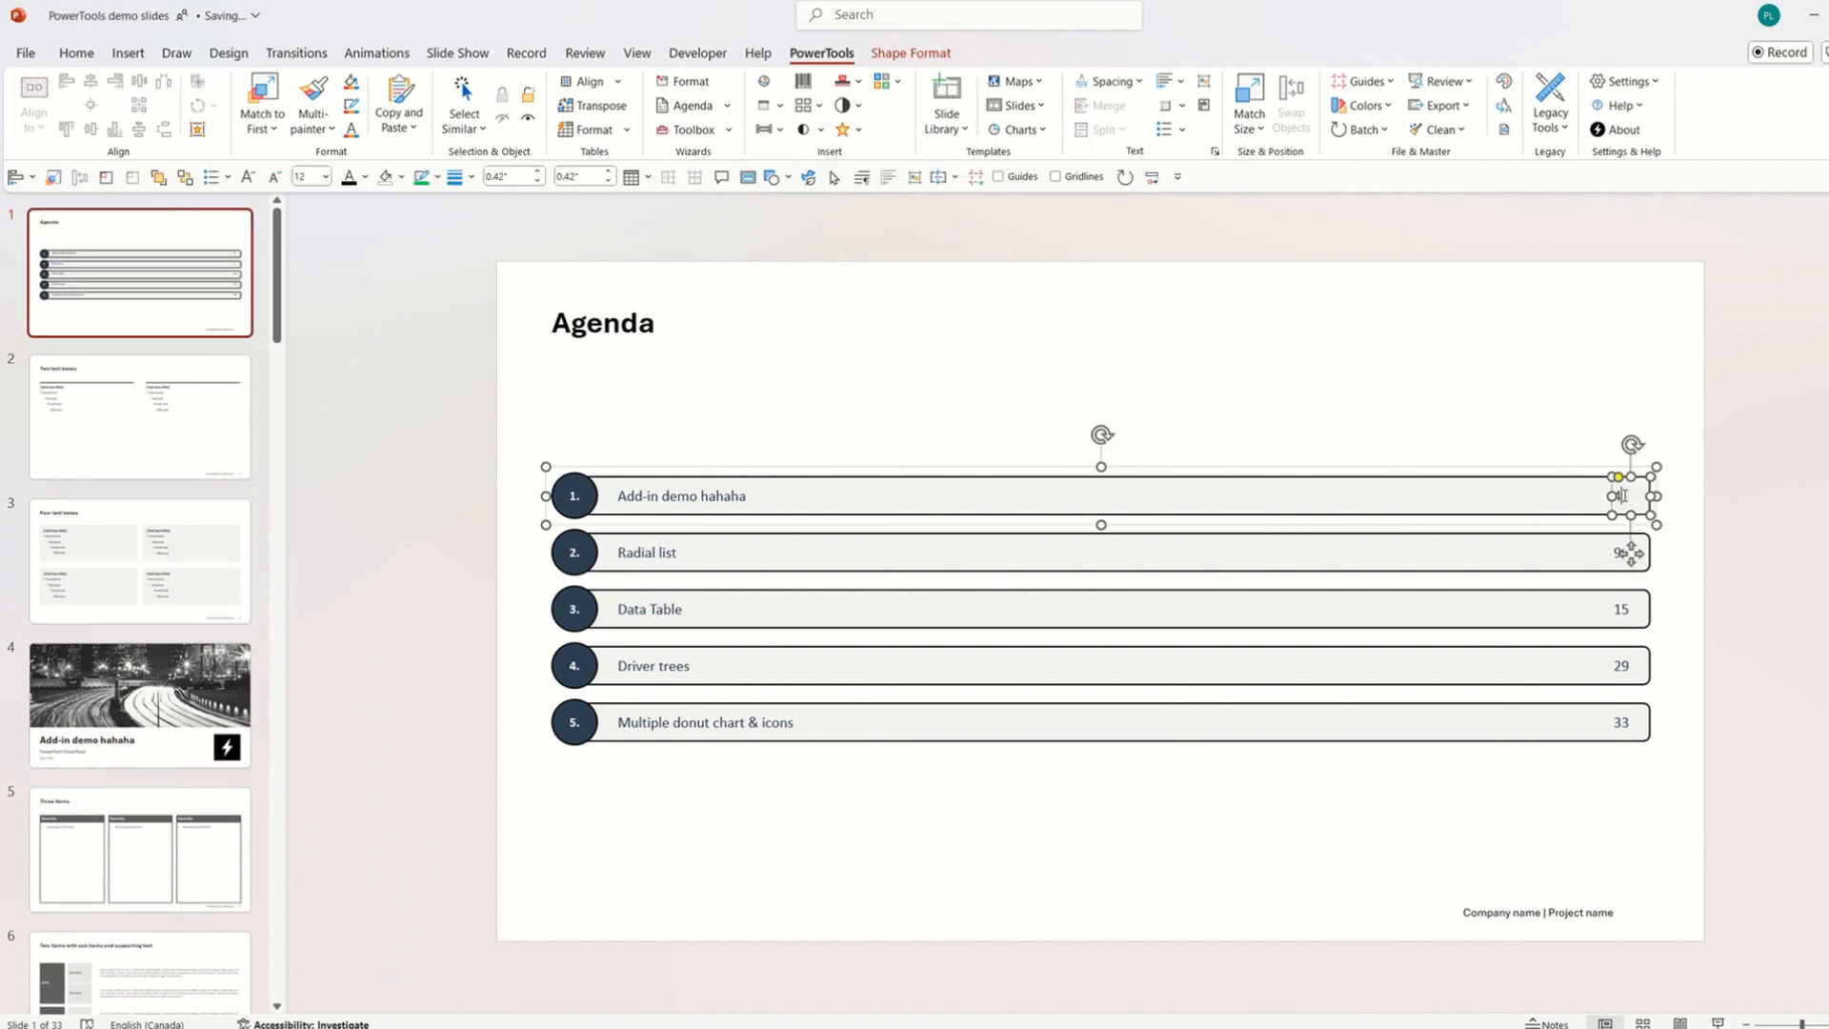
pyautogui.click(1749, 515)
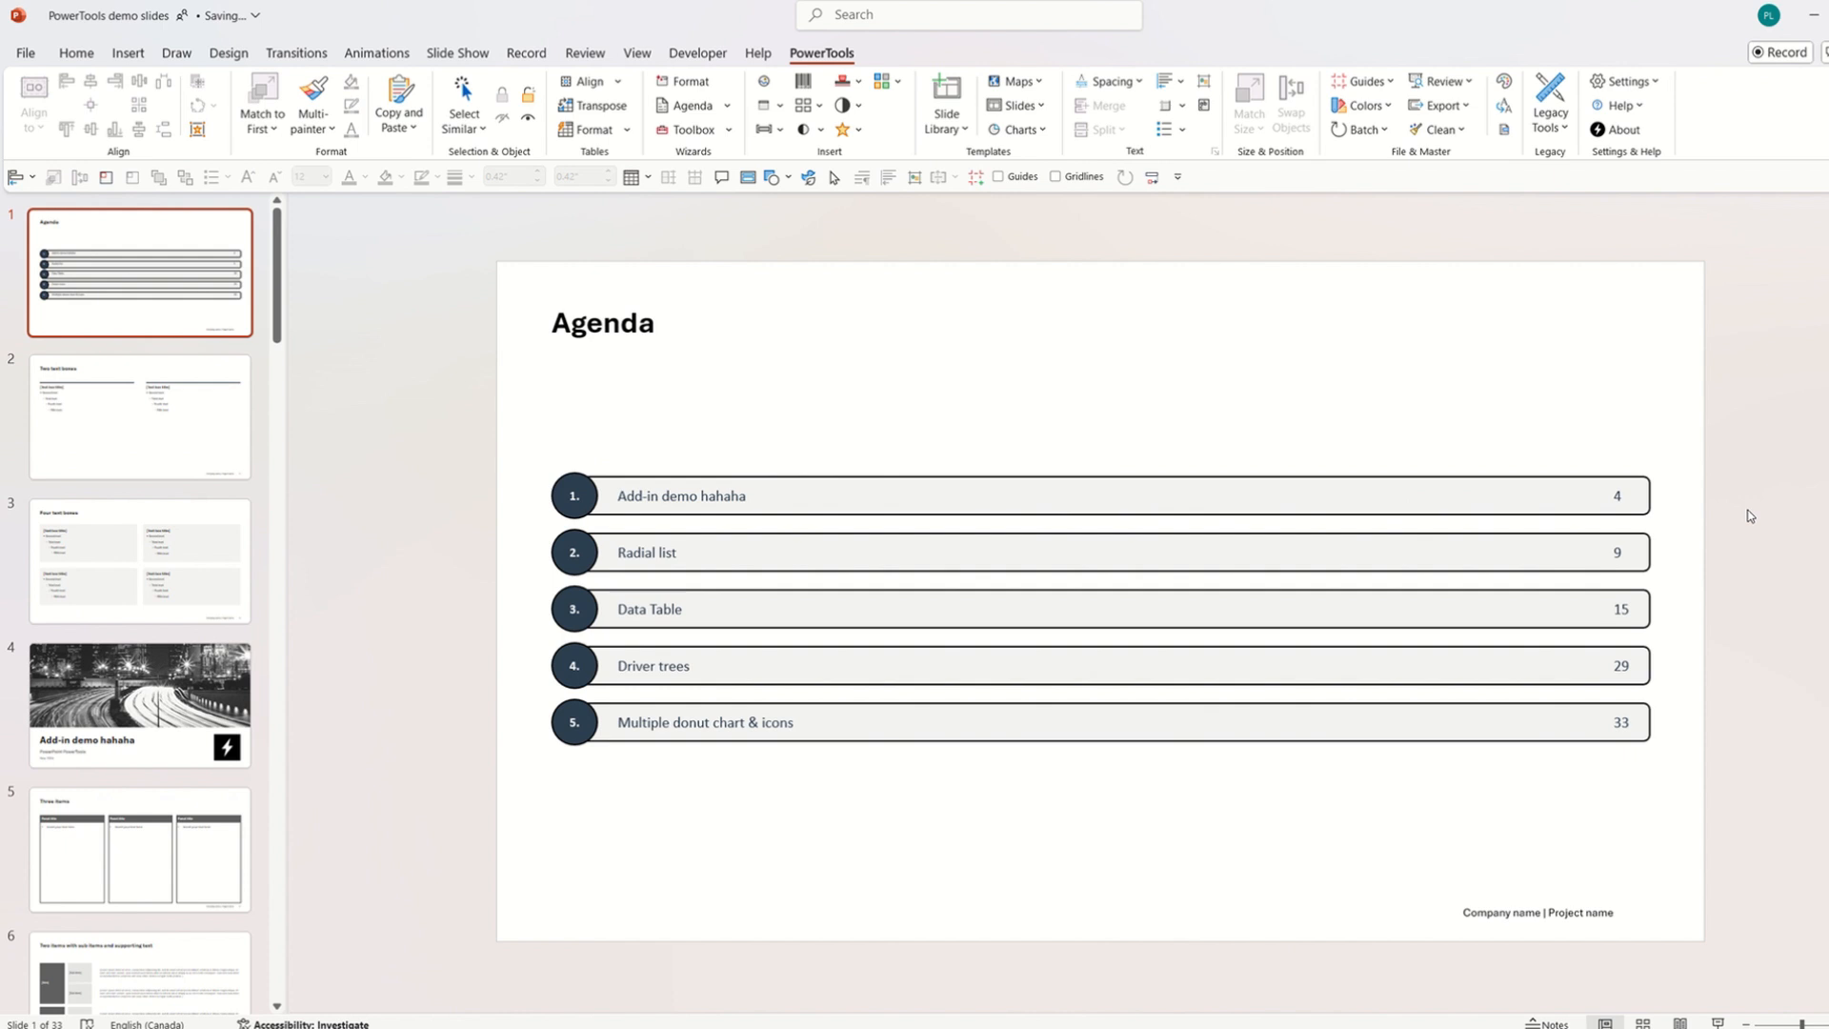
pyautogui.click(700, 109)
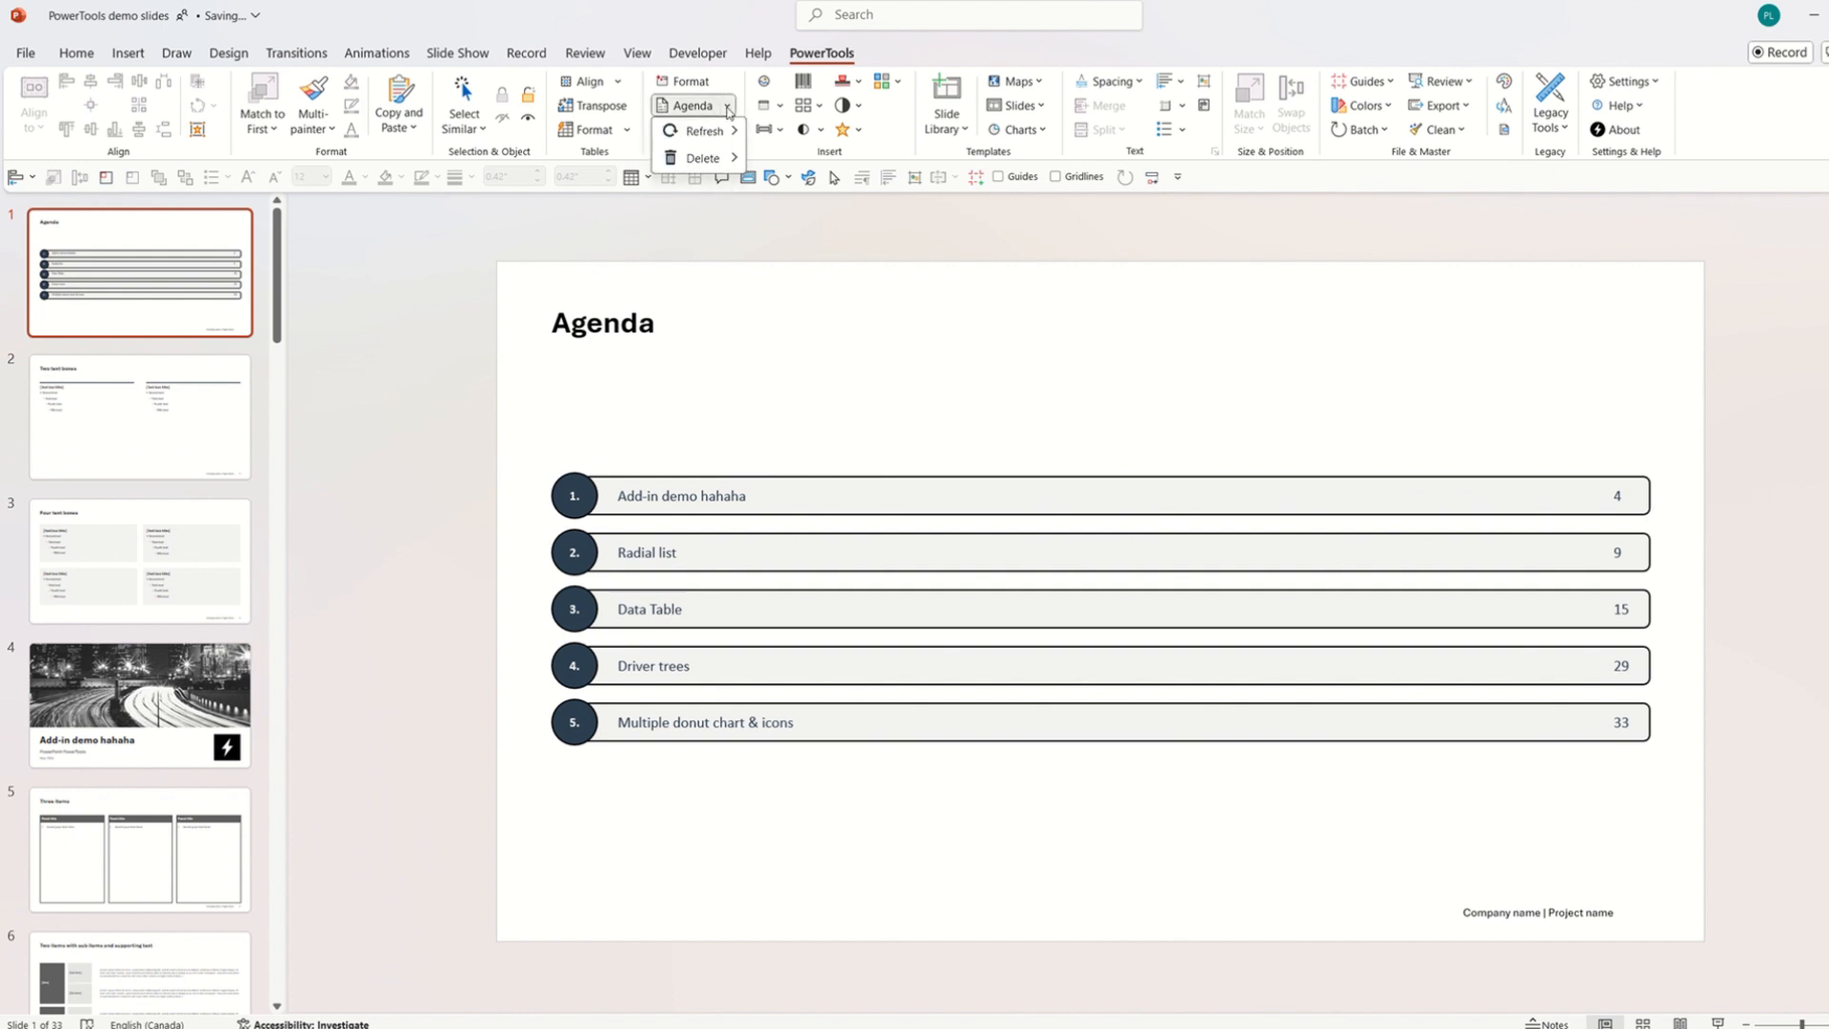
# Remove Radial list from the agenda chapters.
pyautogui.click(700, 112)
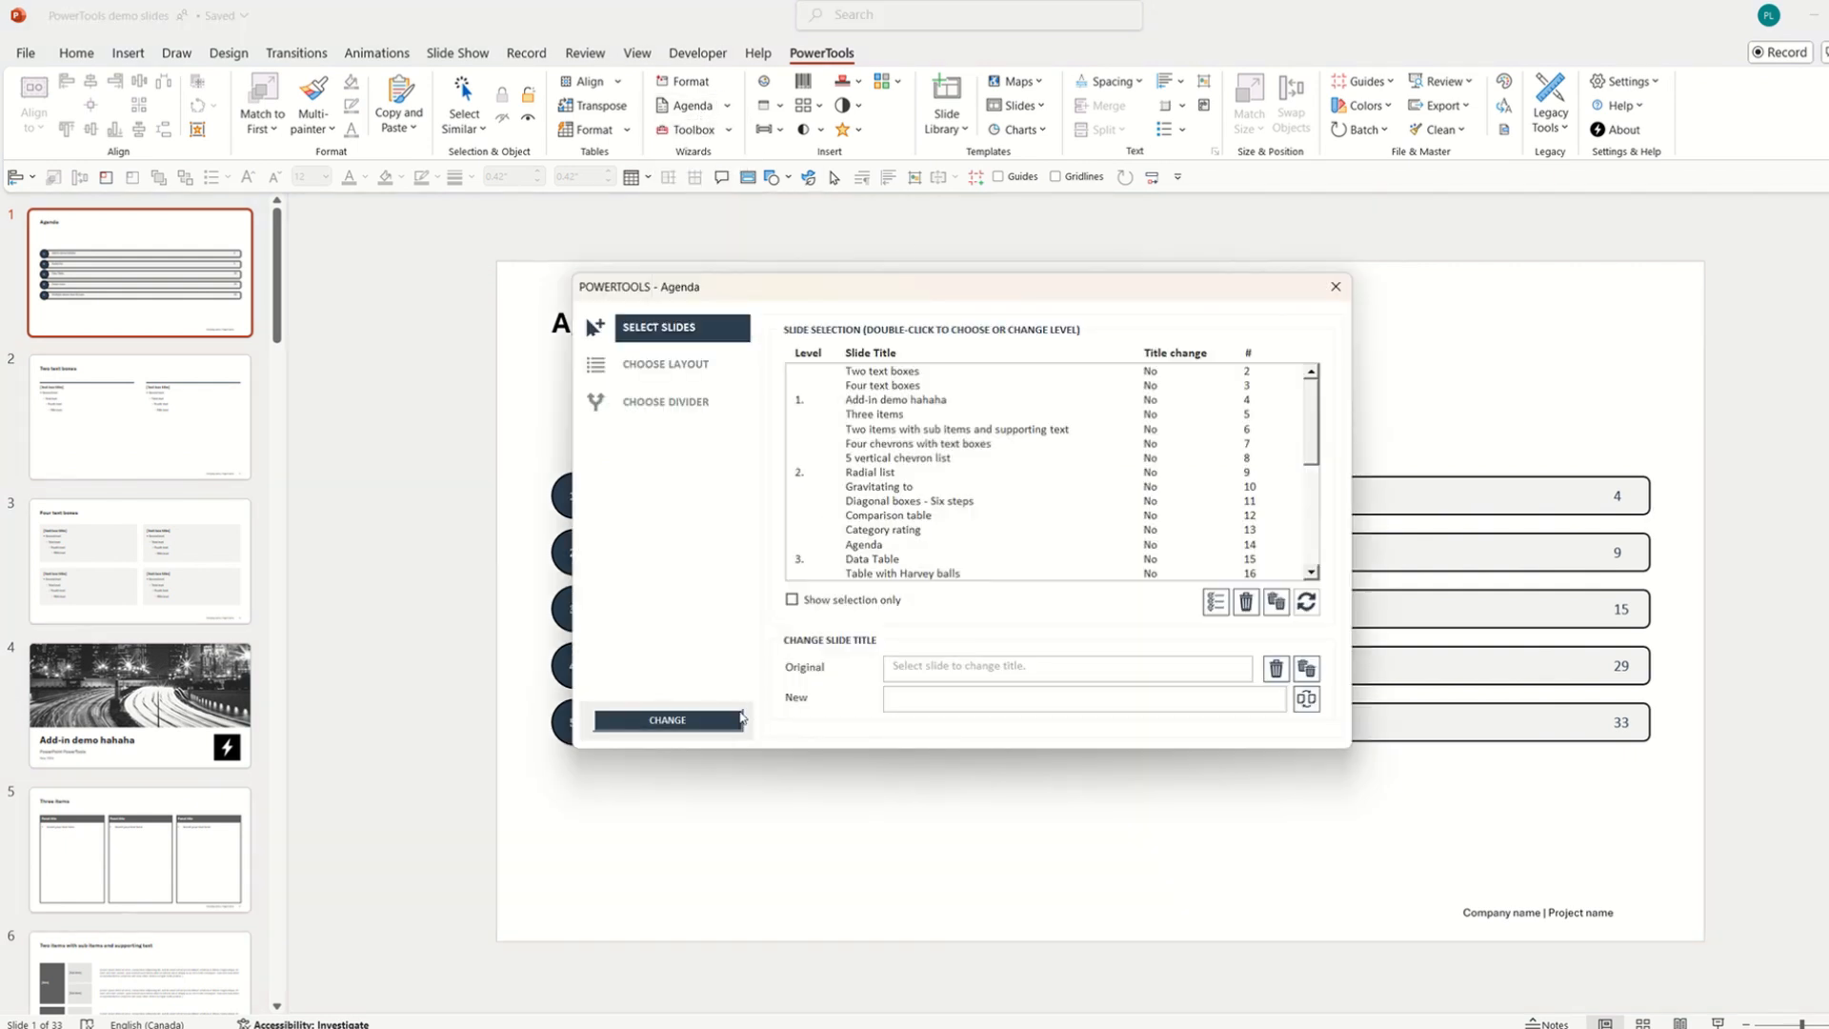
pyautogui.click(926, 472)
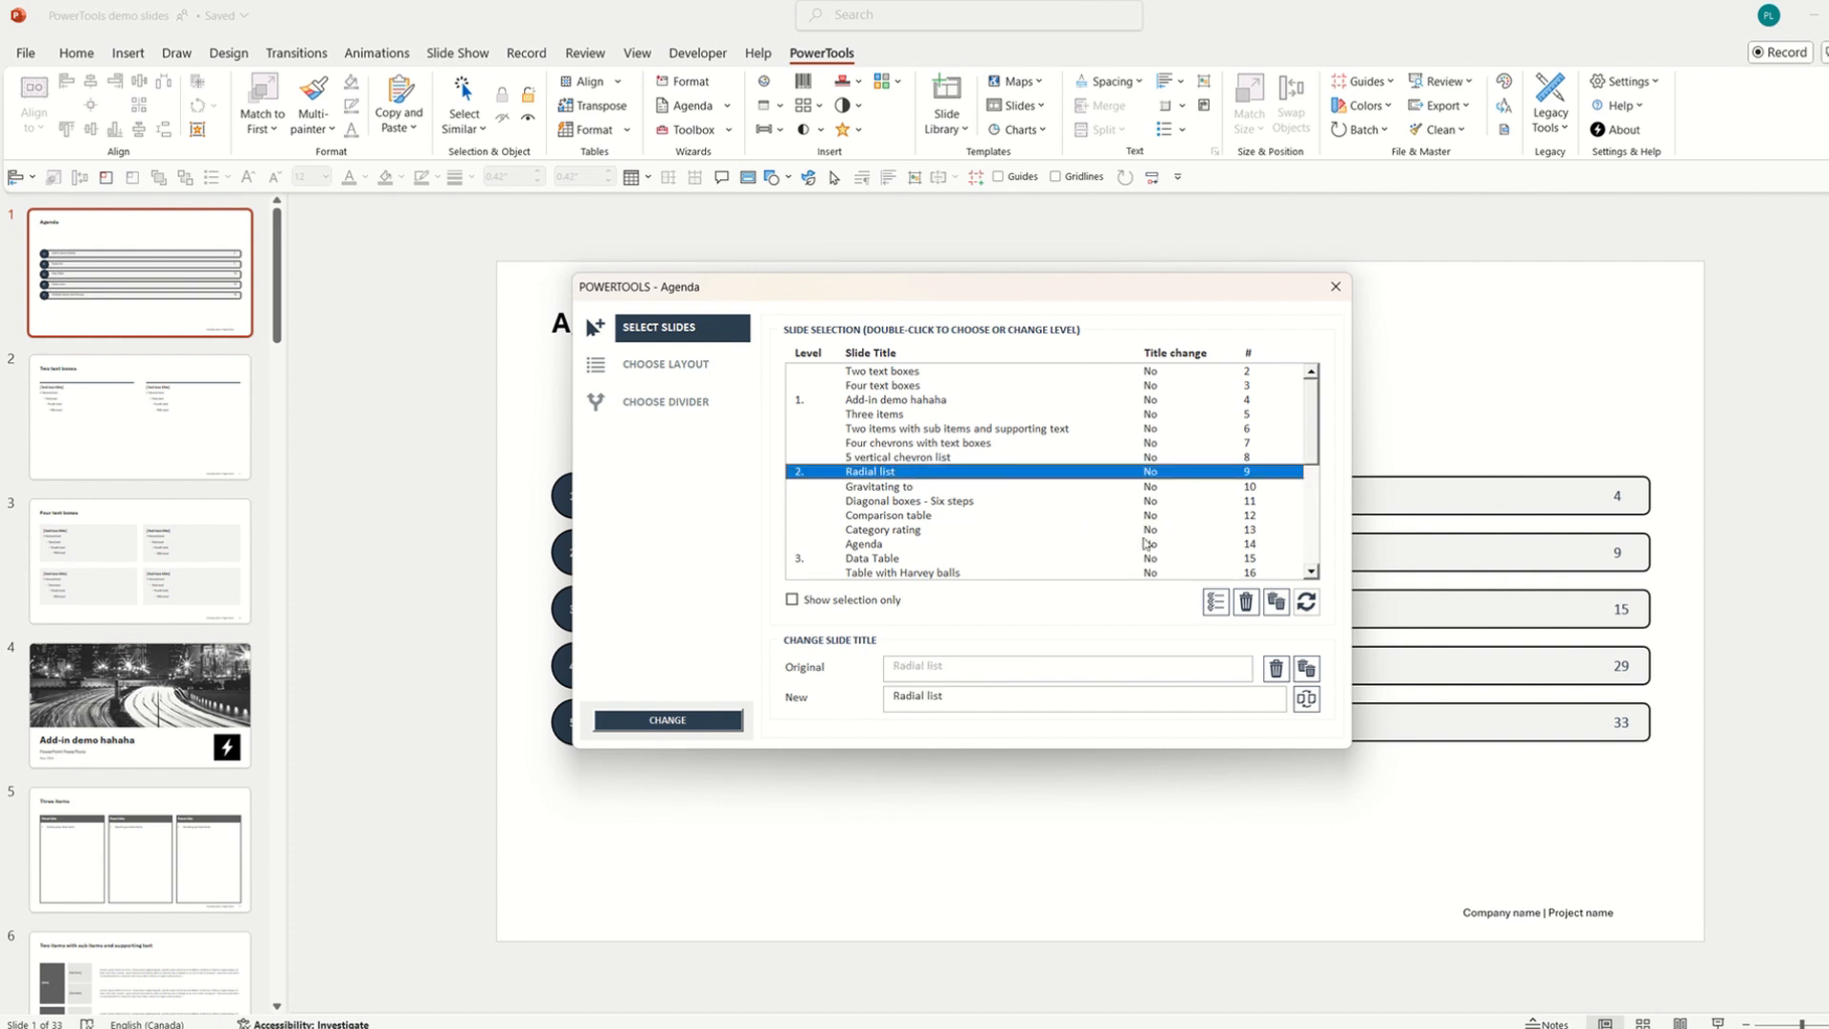
pyautogui.click(1246, 601)
pyautogui.click(939, 488)
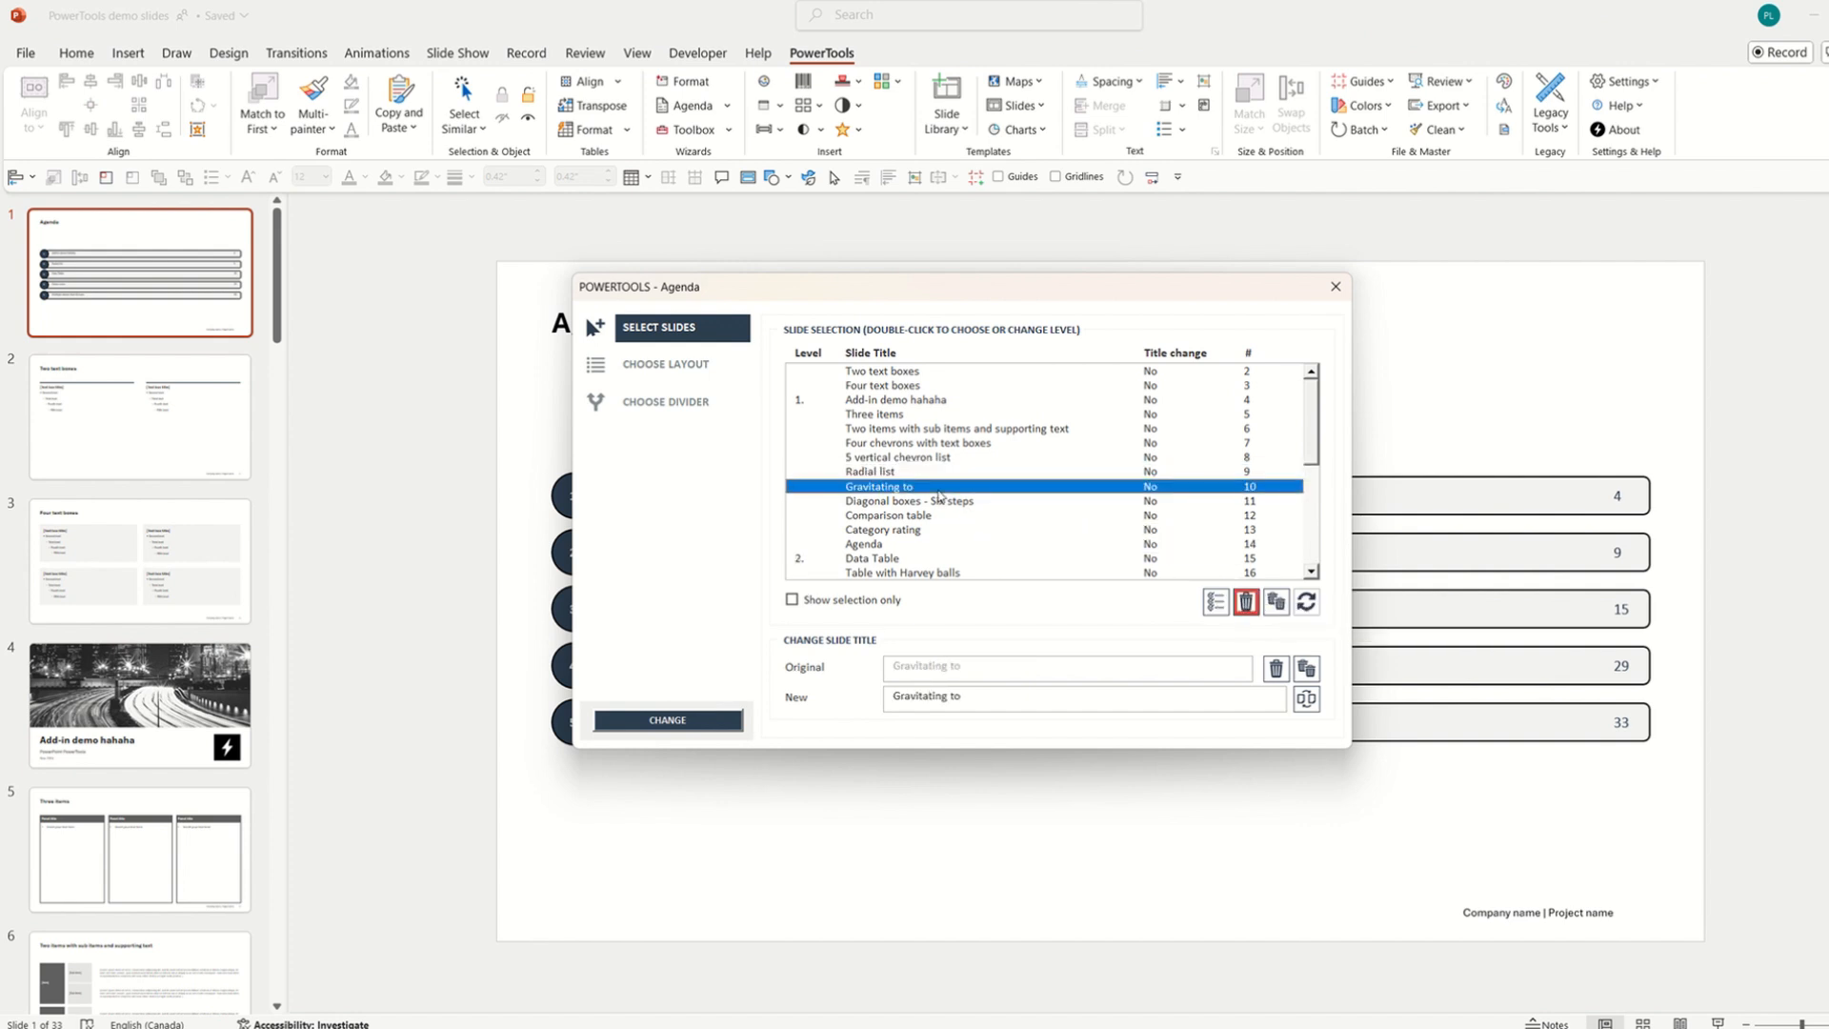
# Change the agenda to the linked chevron layout.
pyautogui.click(682, 367)
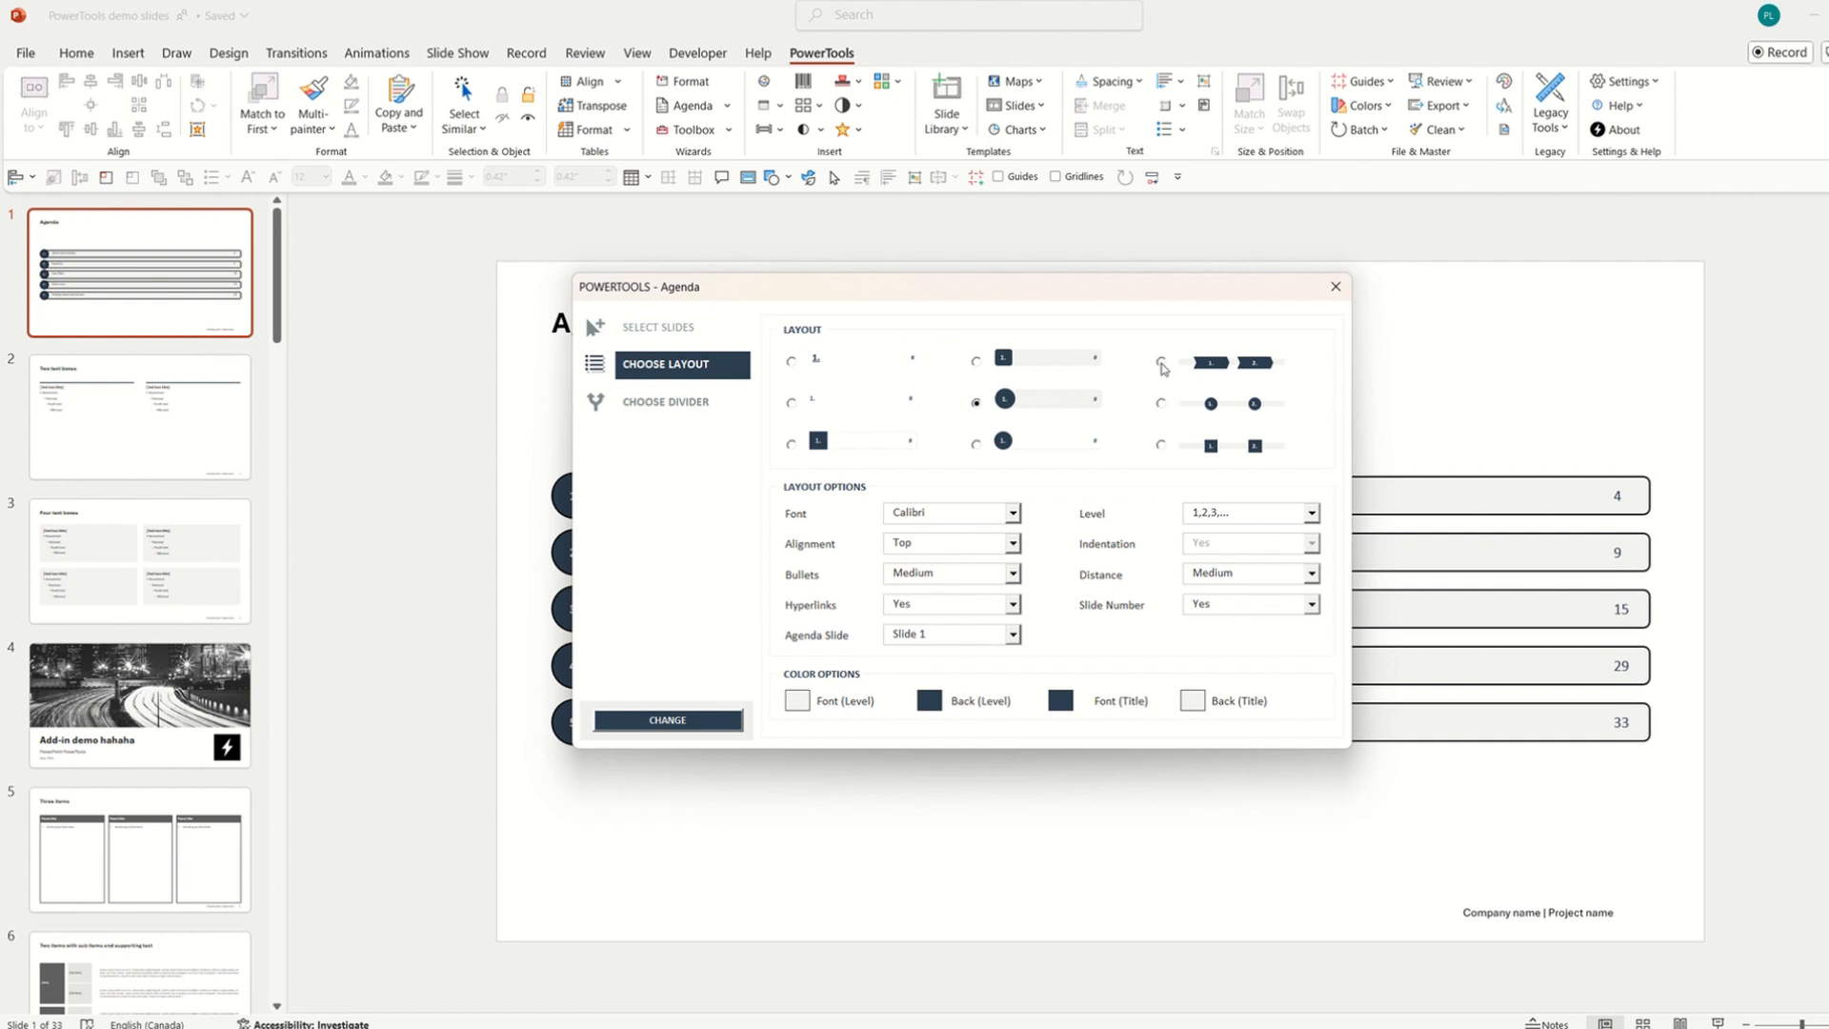
pyautogui.click(1161, 363)
pyautogui.click(716, 720)
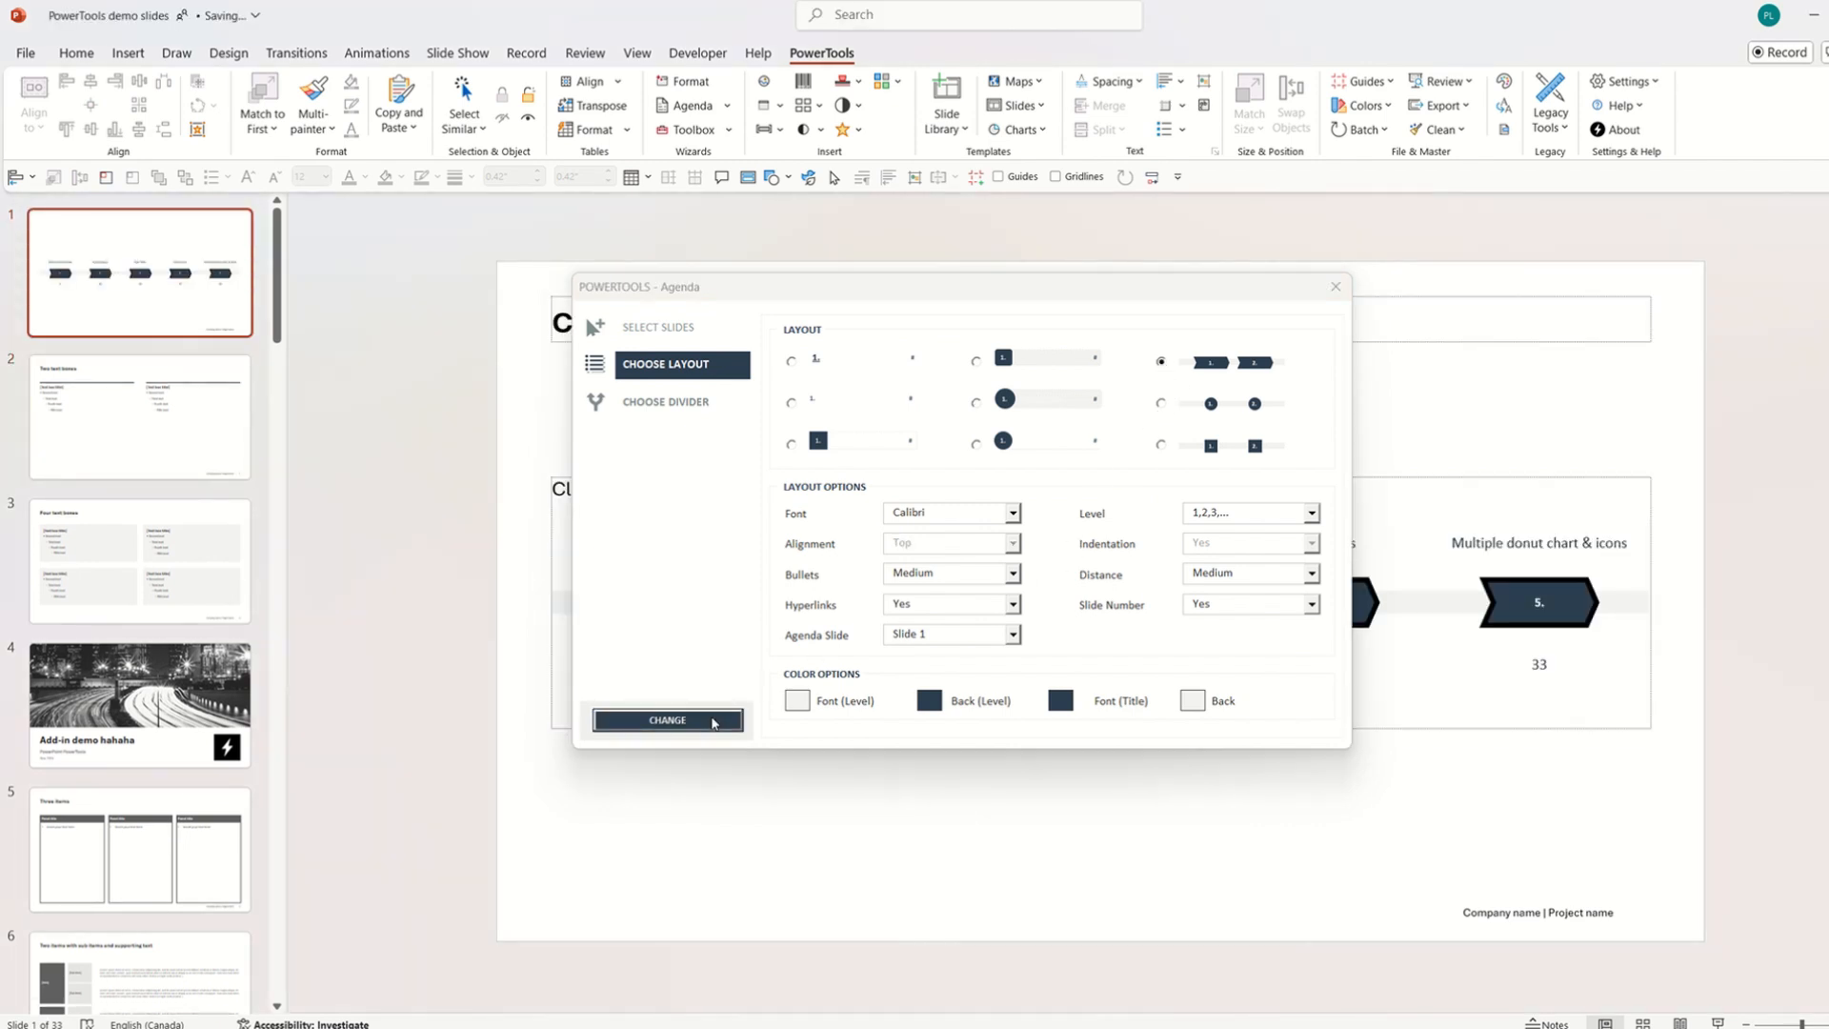
pyautogui.click(1334, 289)
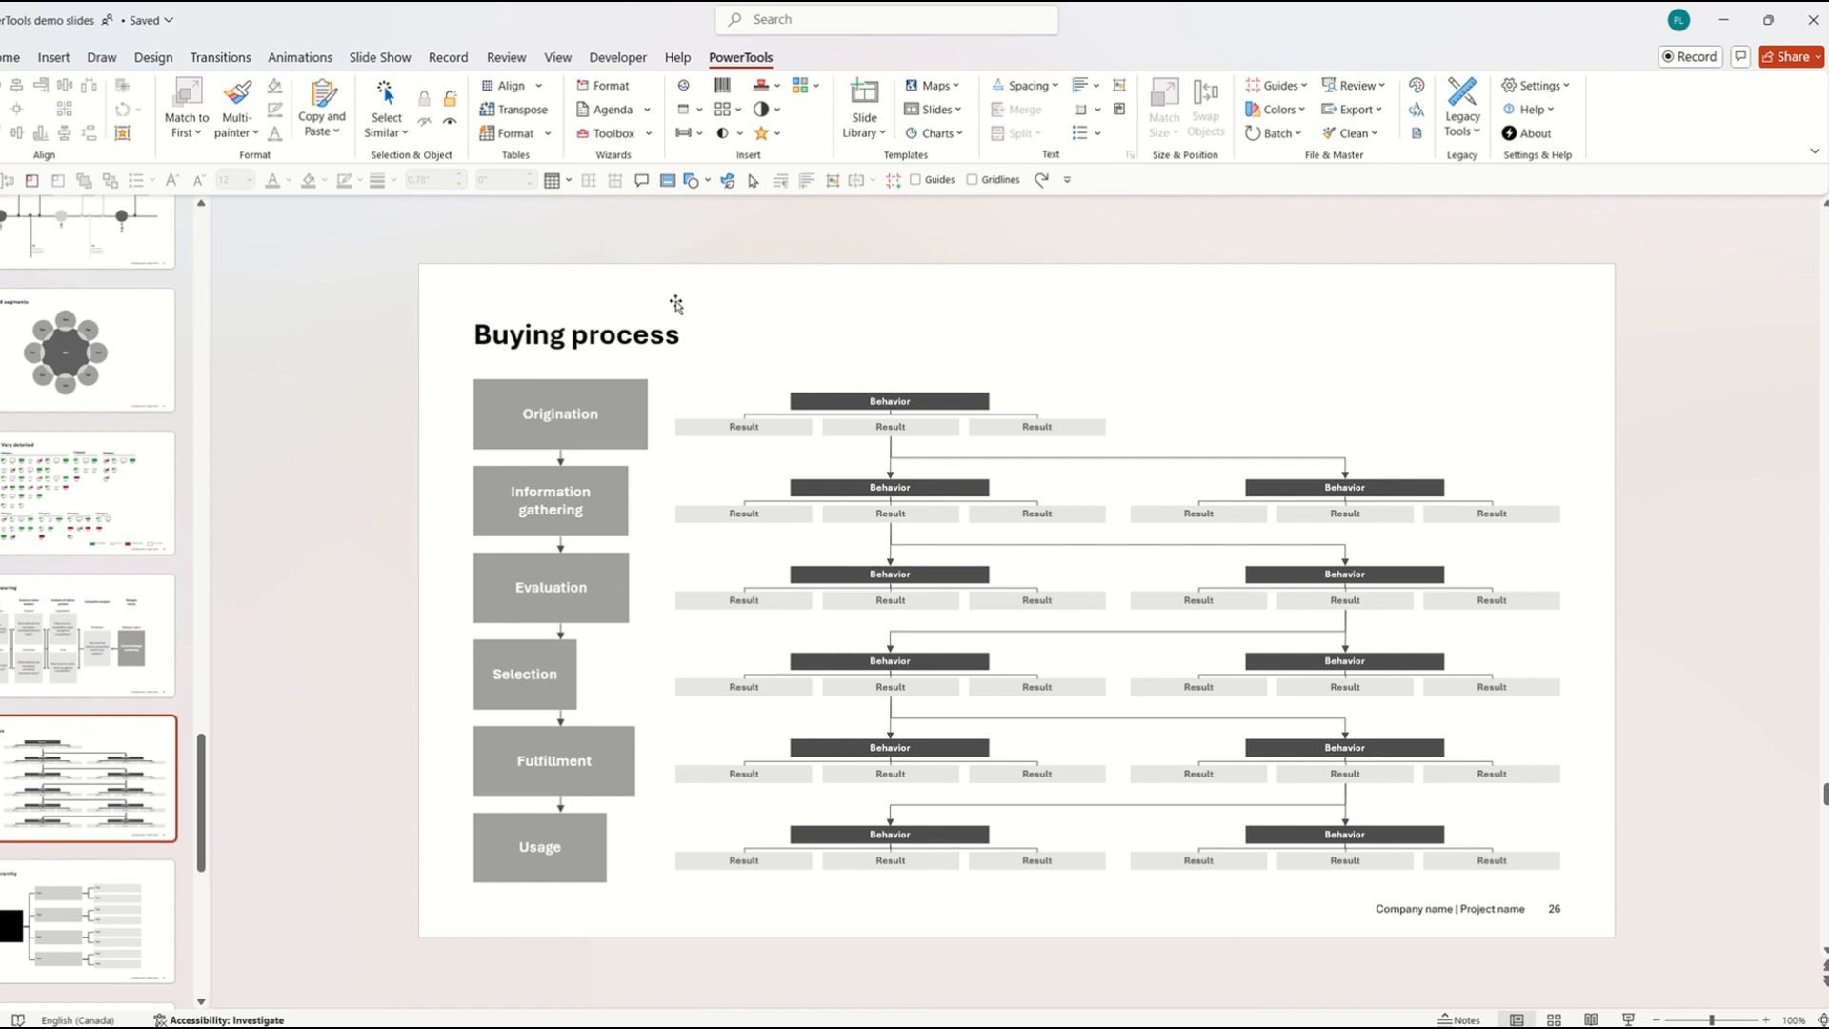
# Select all six process boxes, from Origination through Usage.
pyautogui.click(650, 134)
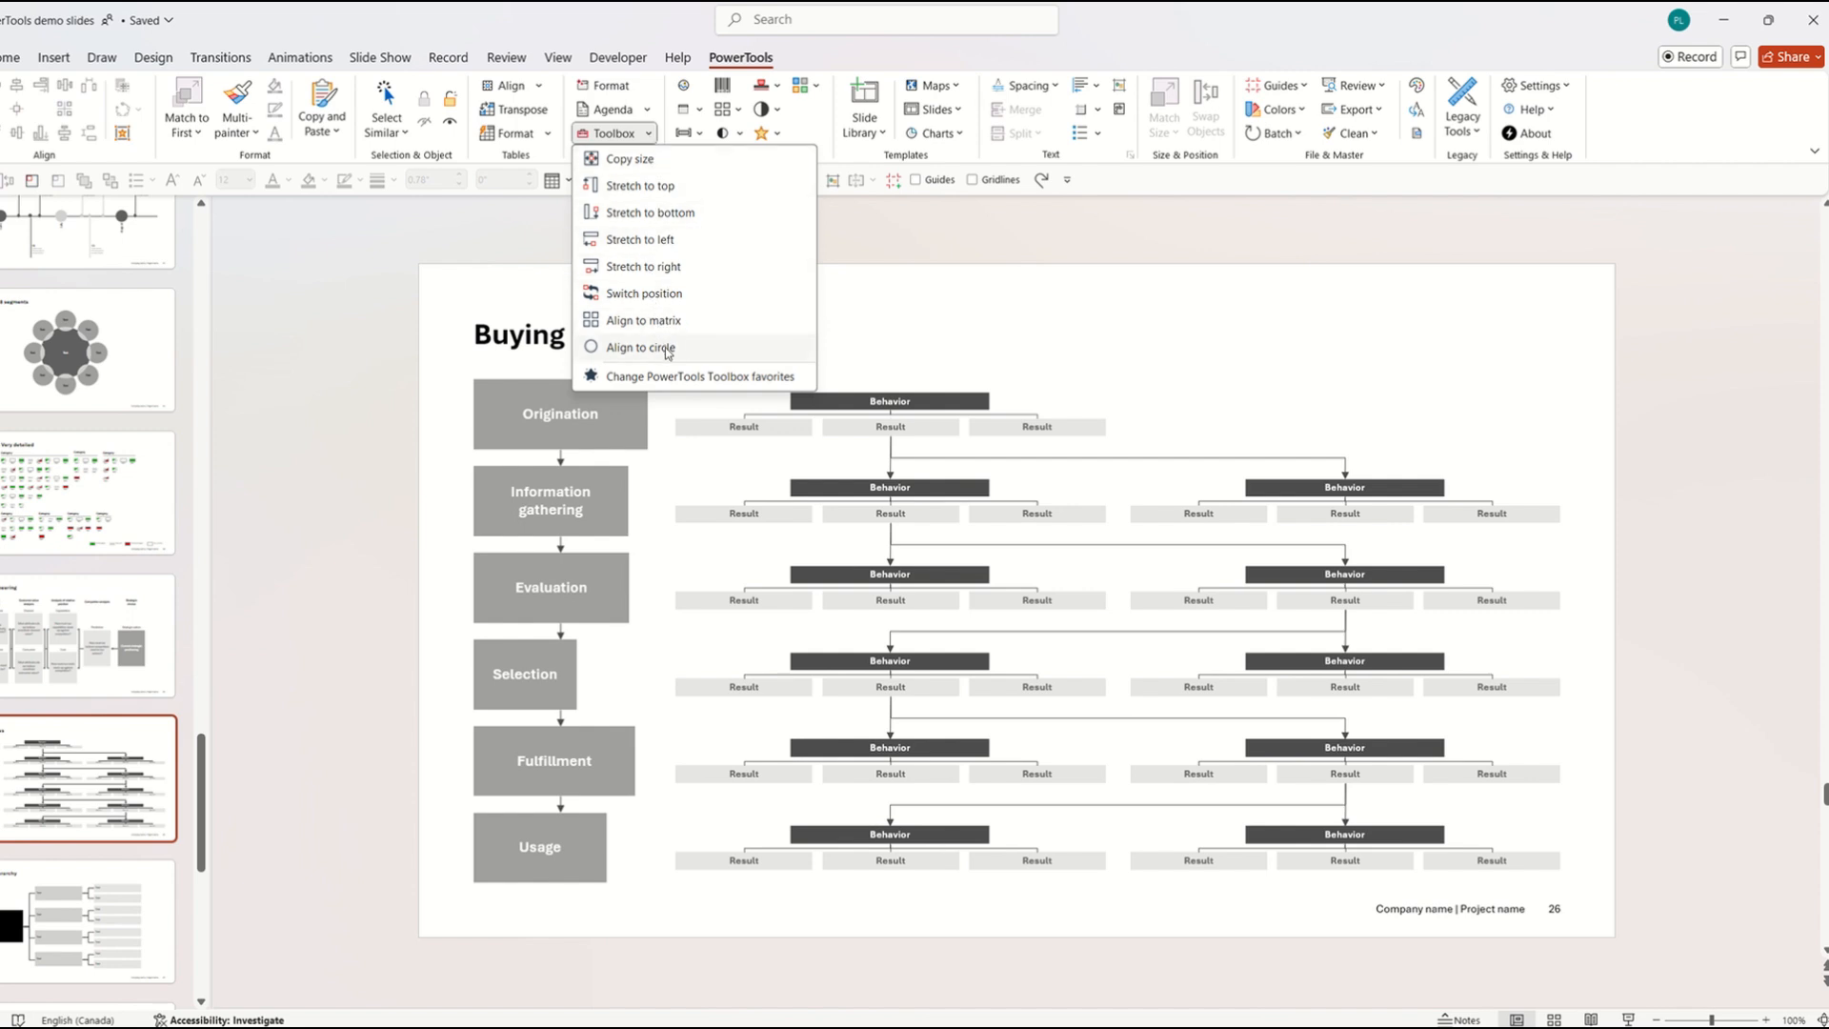
pyautogui.click(949, 317)
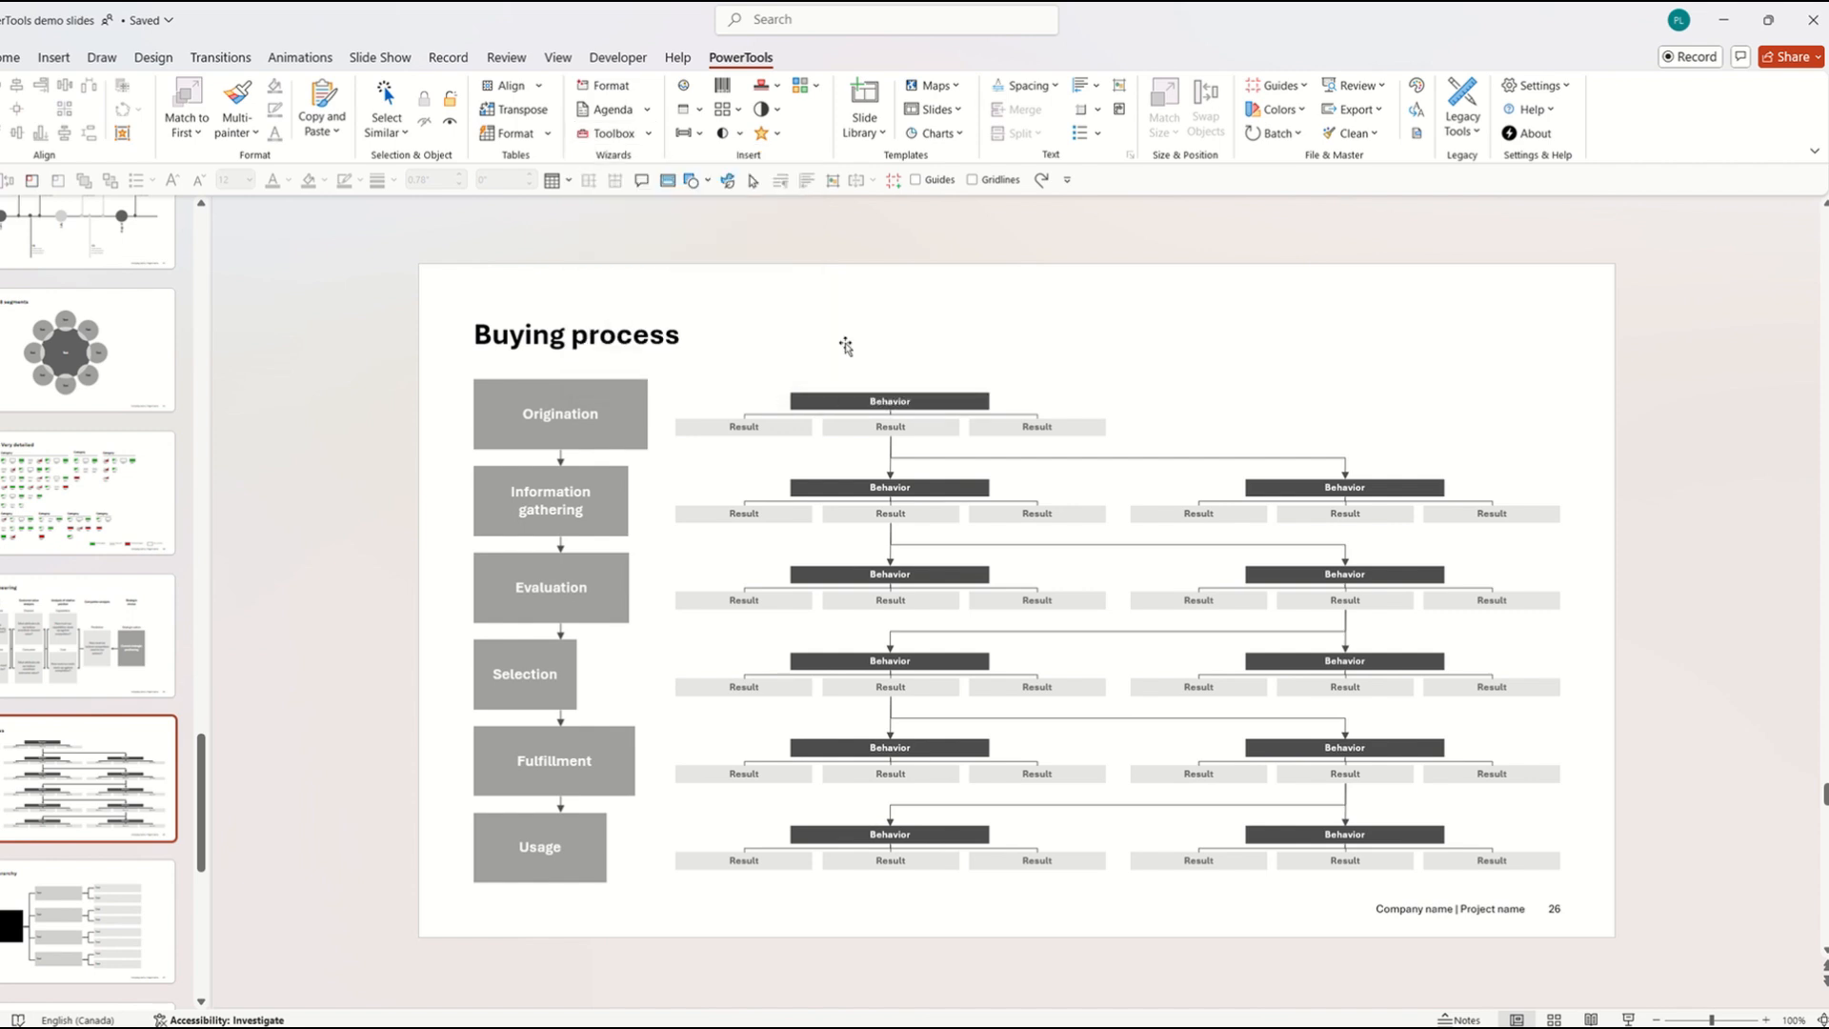
pyautogui.click(560, 419)
pyautogui.keyDown('shift'); pyautogui.click(550, 500); pyautogui.keyUp('shift')
pyautogui.keyDown('shift'); pyautogui.click(550, 587); pyautogui.keyUp('shift')
pyautogui.keyDown('shift'); pyautogui.click(564, 673); pyautogui.keyUp('shift')
pyautogui.keyDown('shift'); pyautogui.click(578, 751); pyautogui.keyUp('shift')
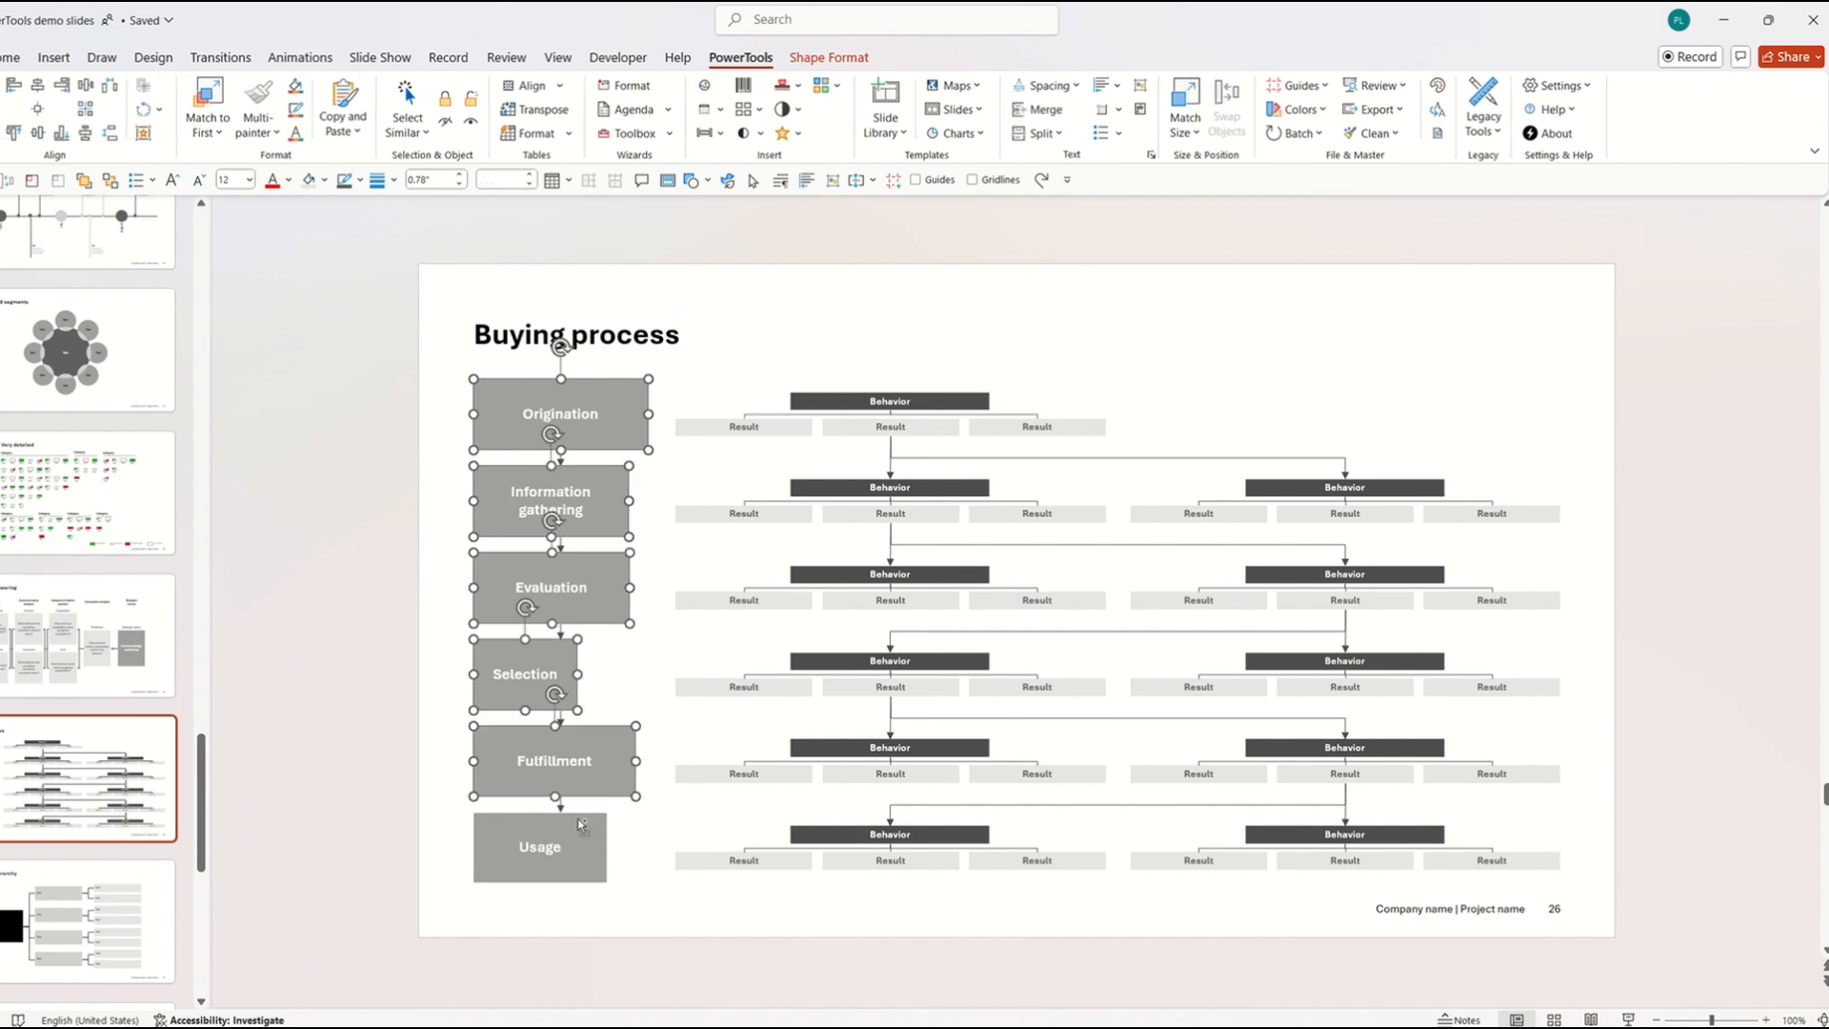
pyautogui.keyDown('shift'); pyautogui.click(583, 847); pyautogui.keyUp('shift')
# Stretch the selected boxes to one shared right edge with Stretch to right.
pyautogui.click(671, 135)
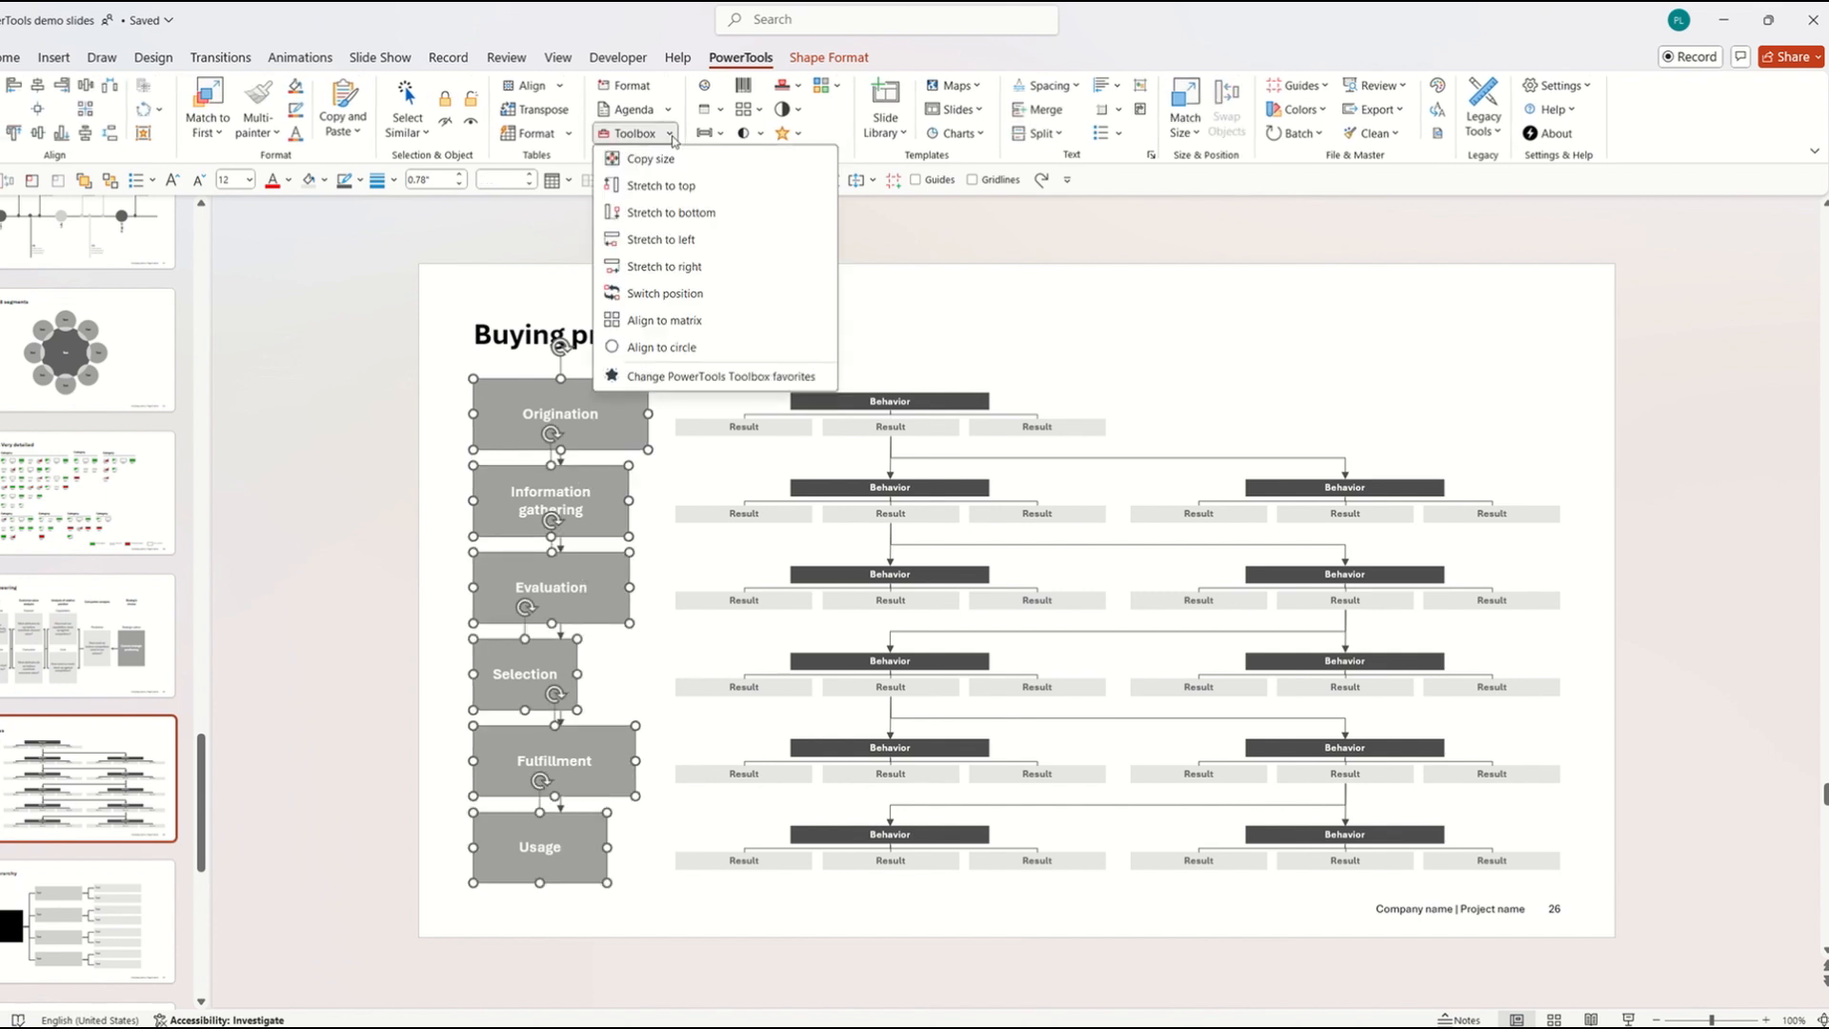
pyautogui.click(674, 267)
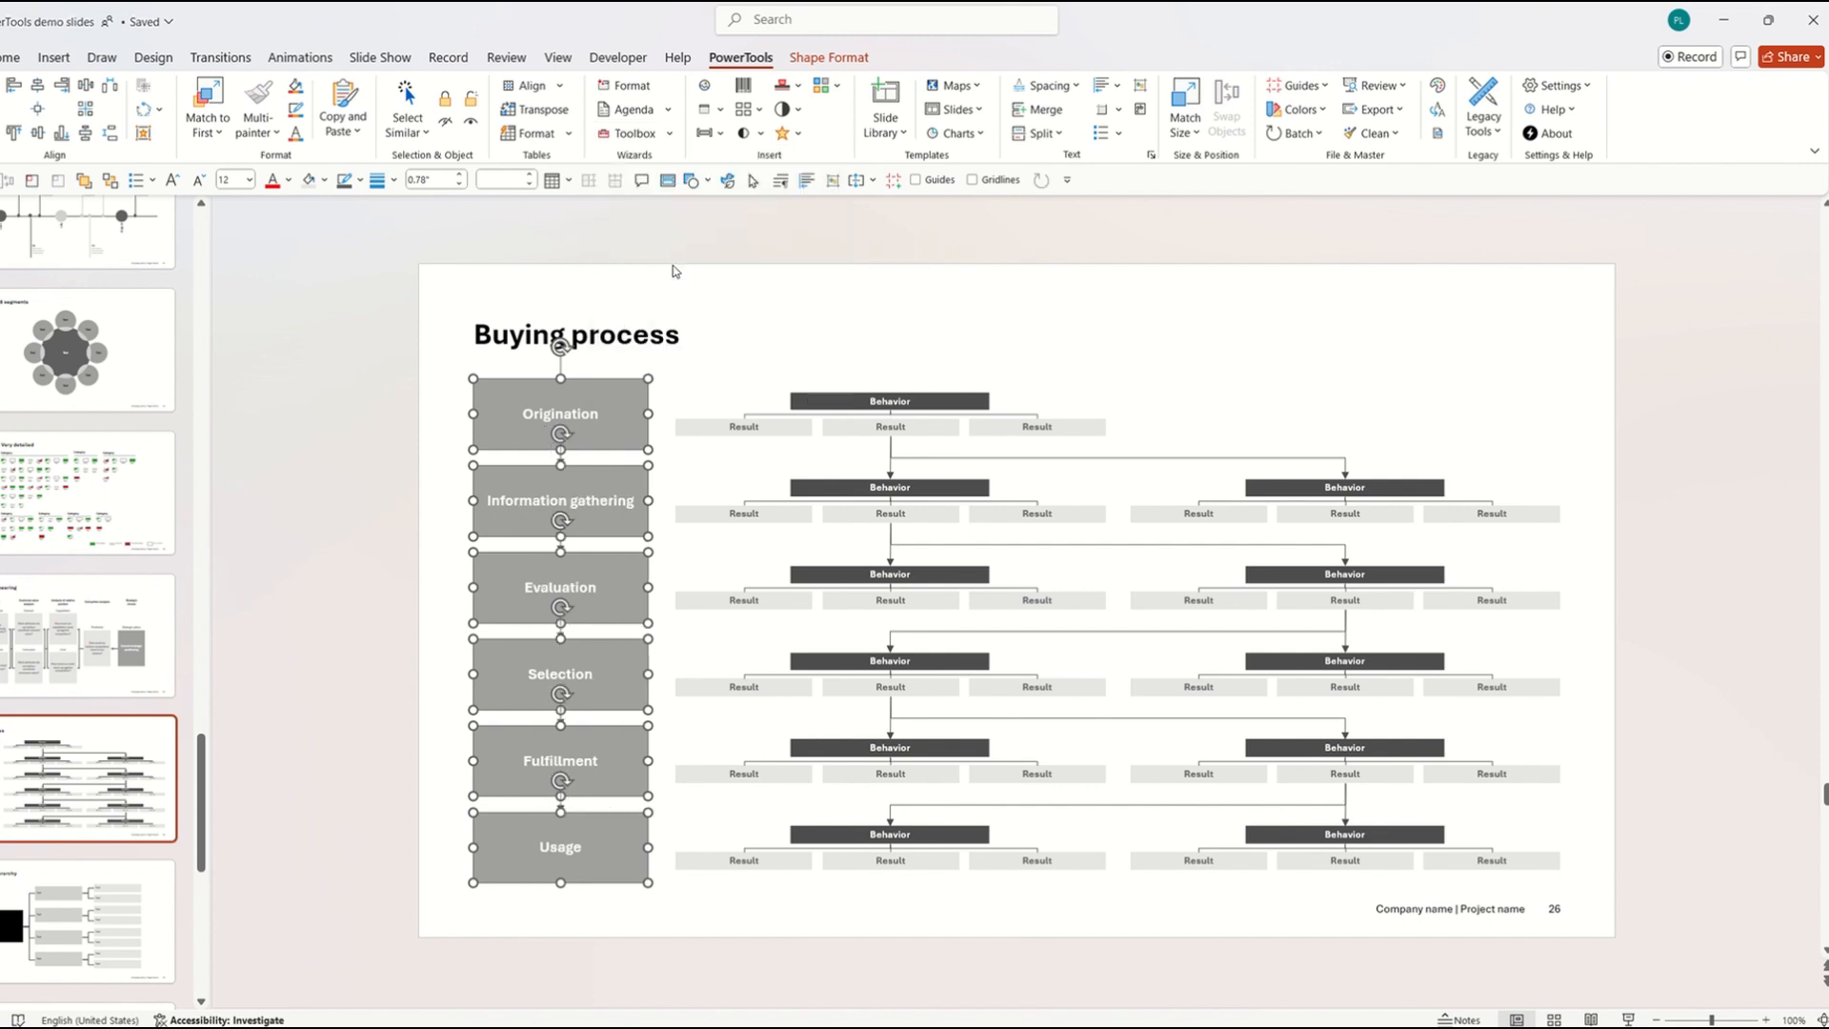
pyautogui.click(721, 275)
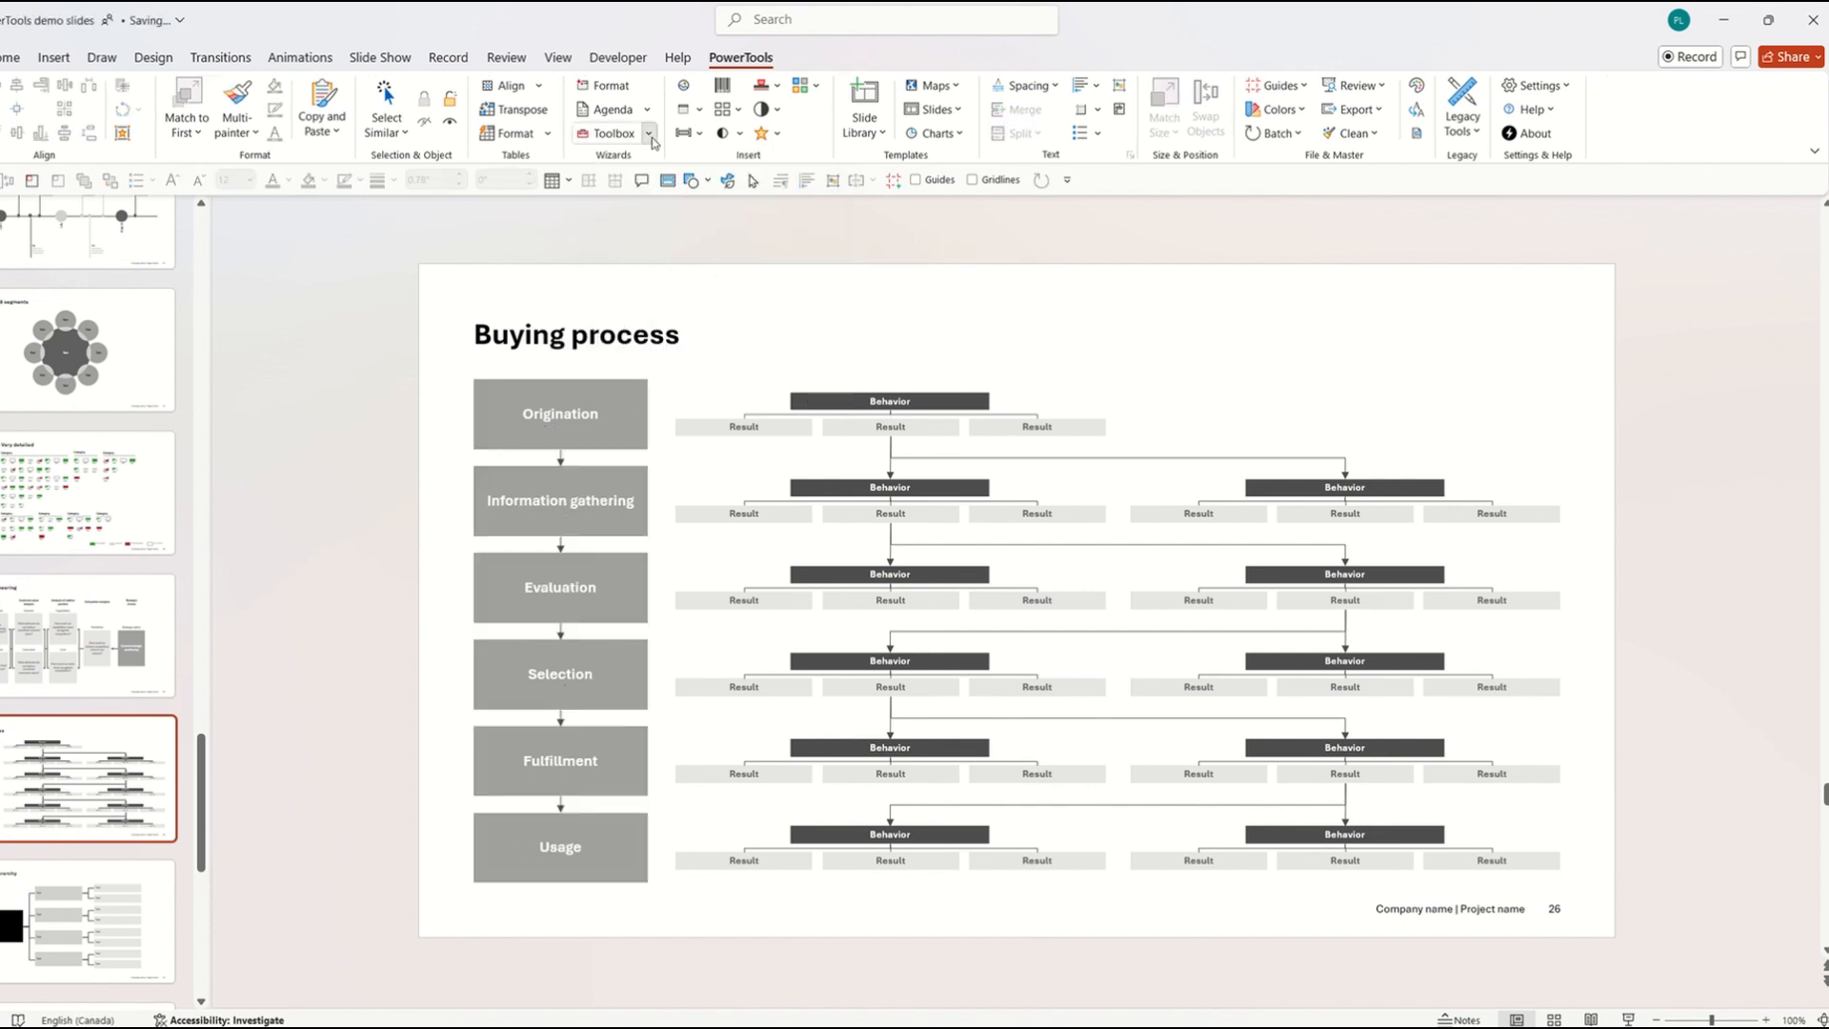
# Add the Stretch to right command to the Quick Access Toolbar.
pyautogui.click(648, 133)
pyautogui.rightClick(671, 269)
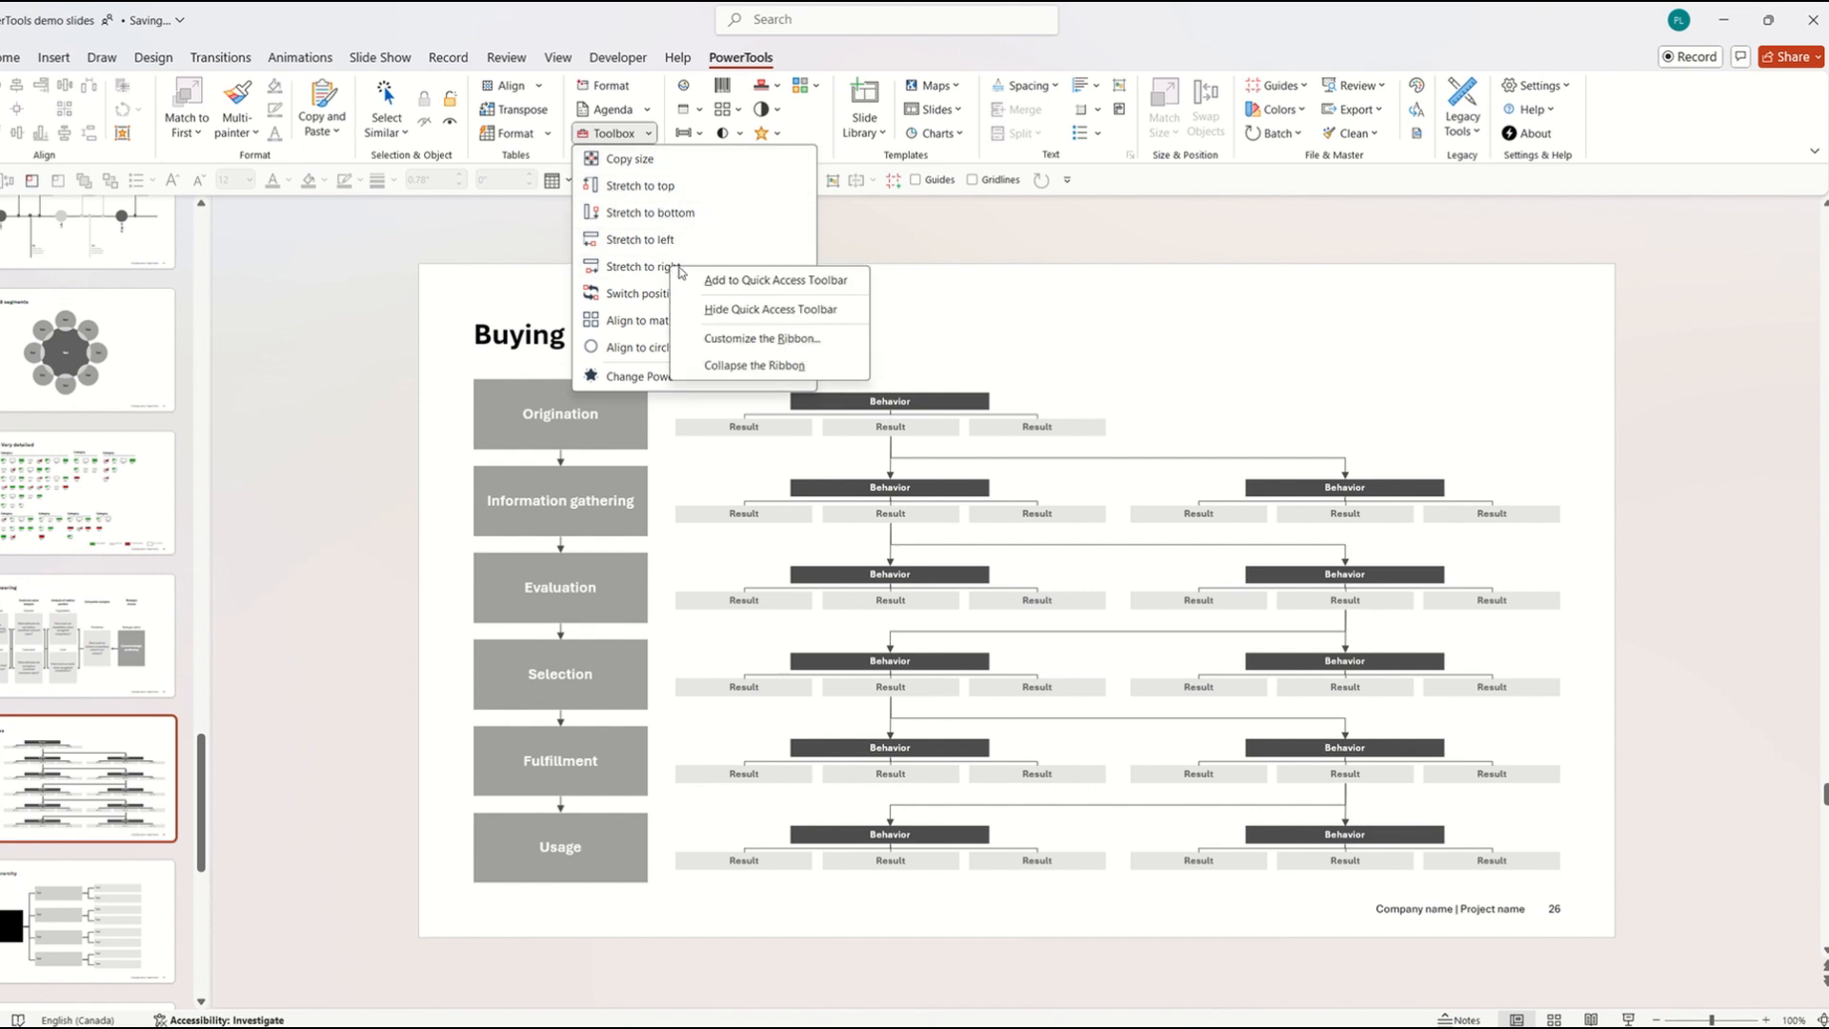
pyautogui.click(688, 282)
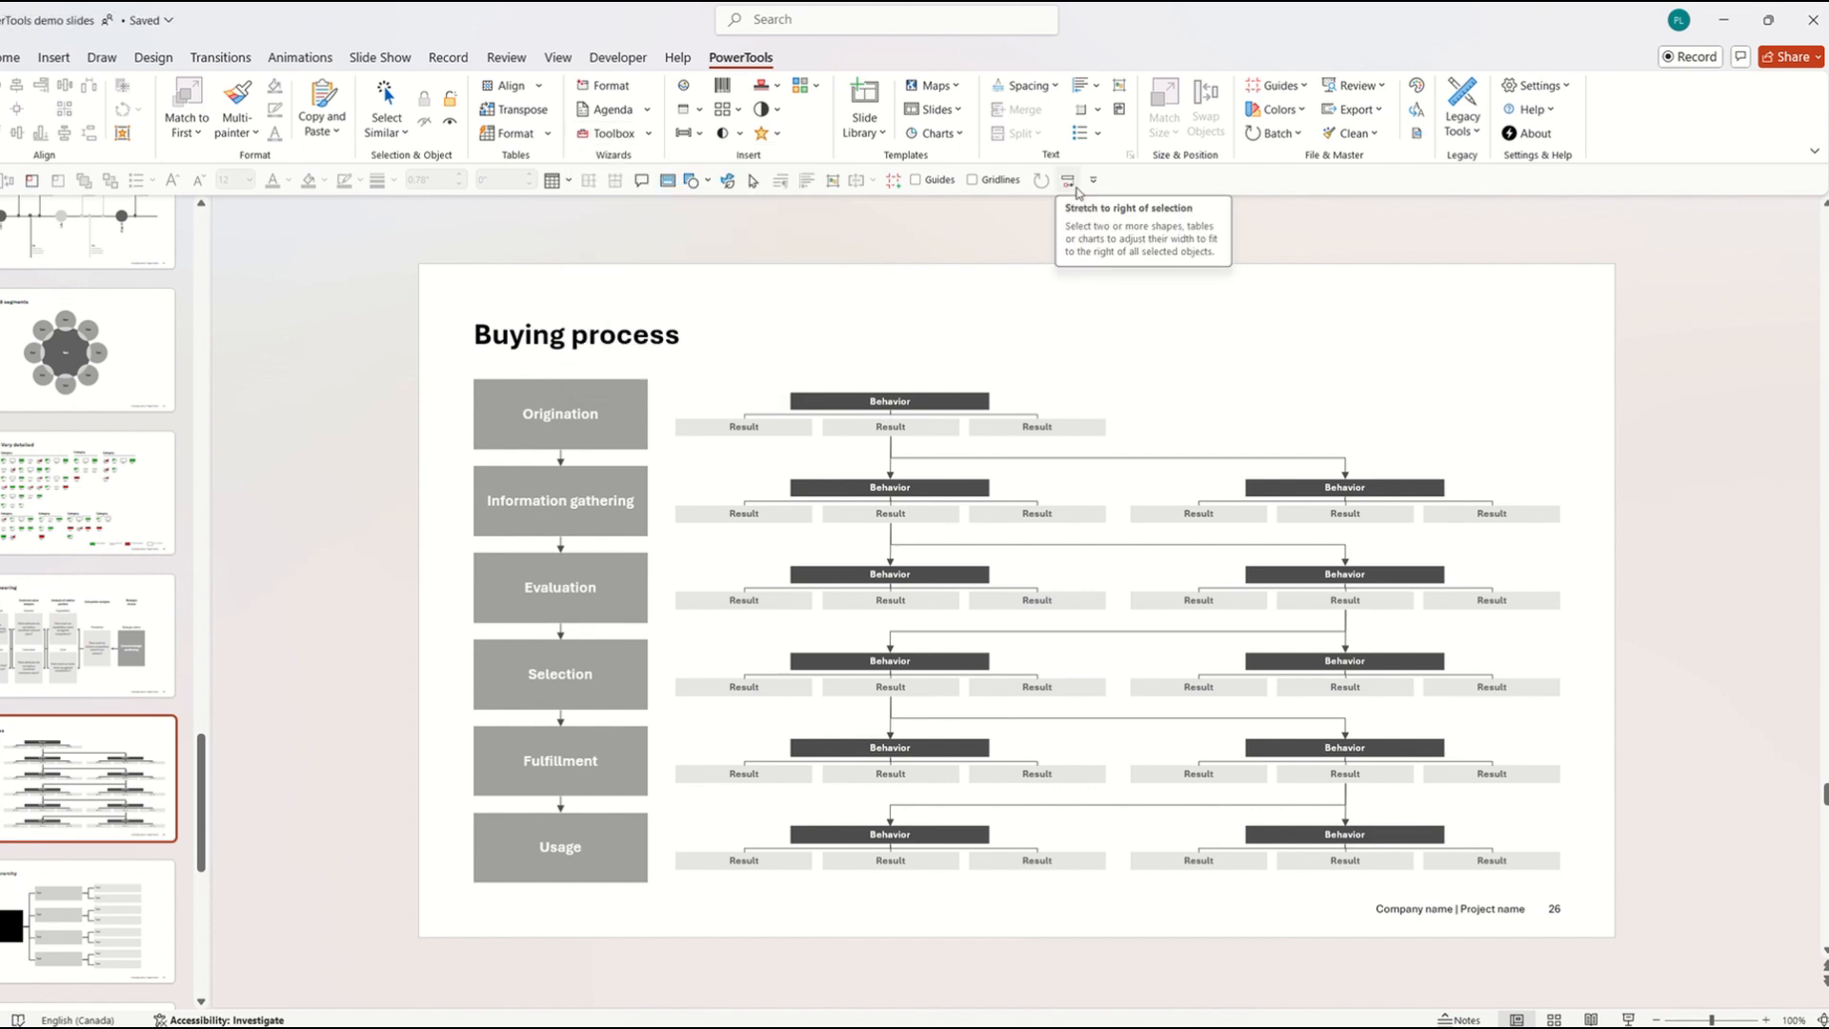
pyautogui.click(649, 134)
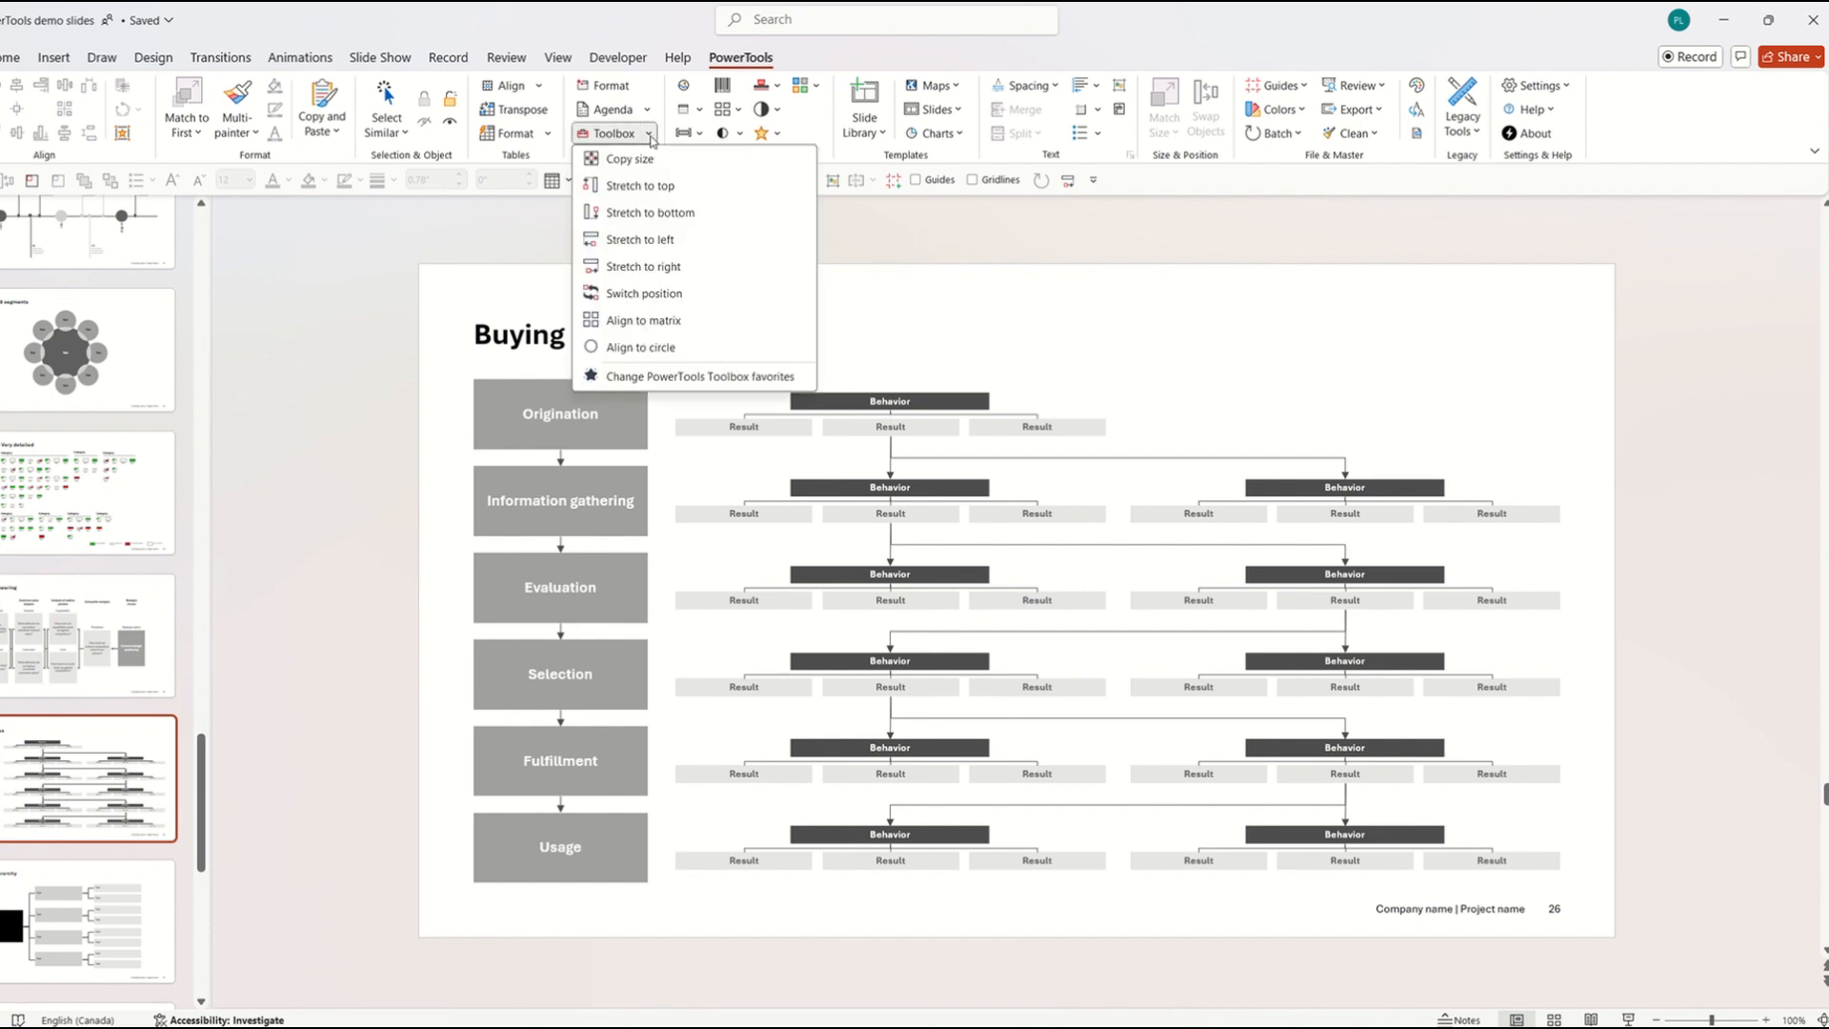
pyautogui.click(705, 380)
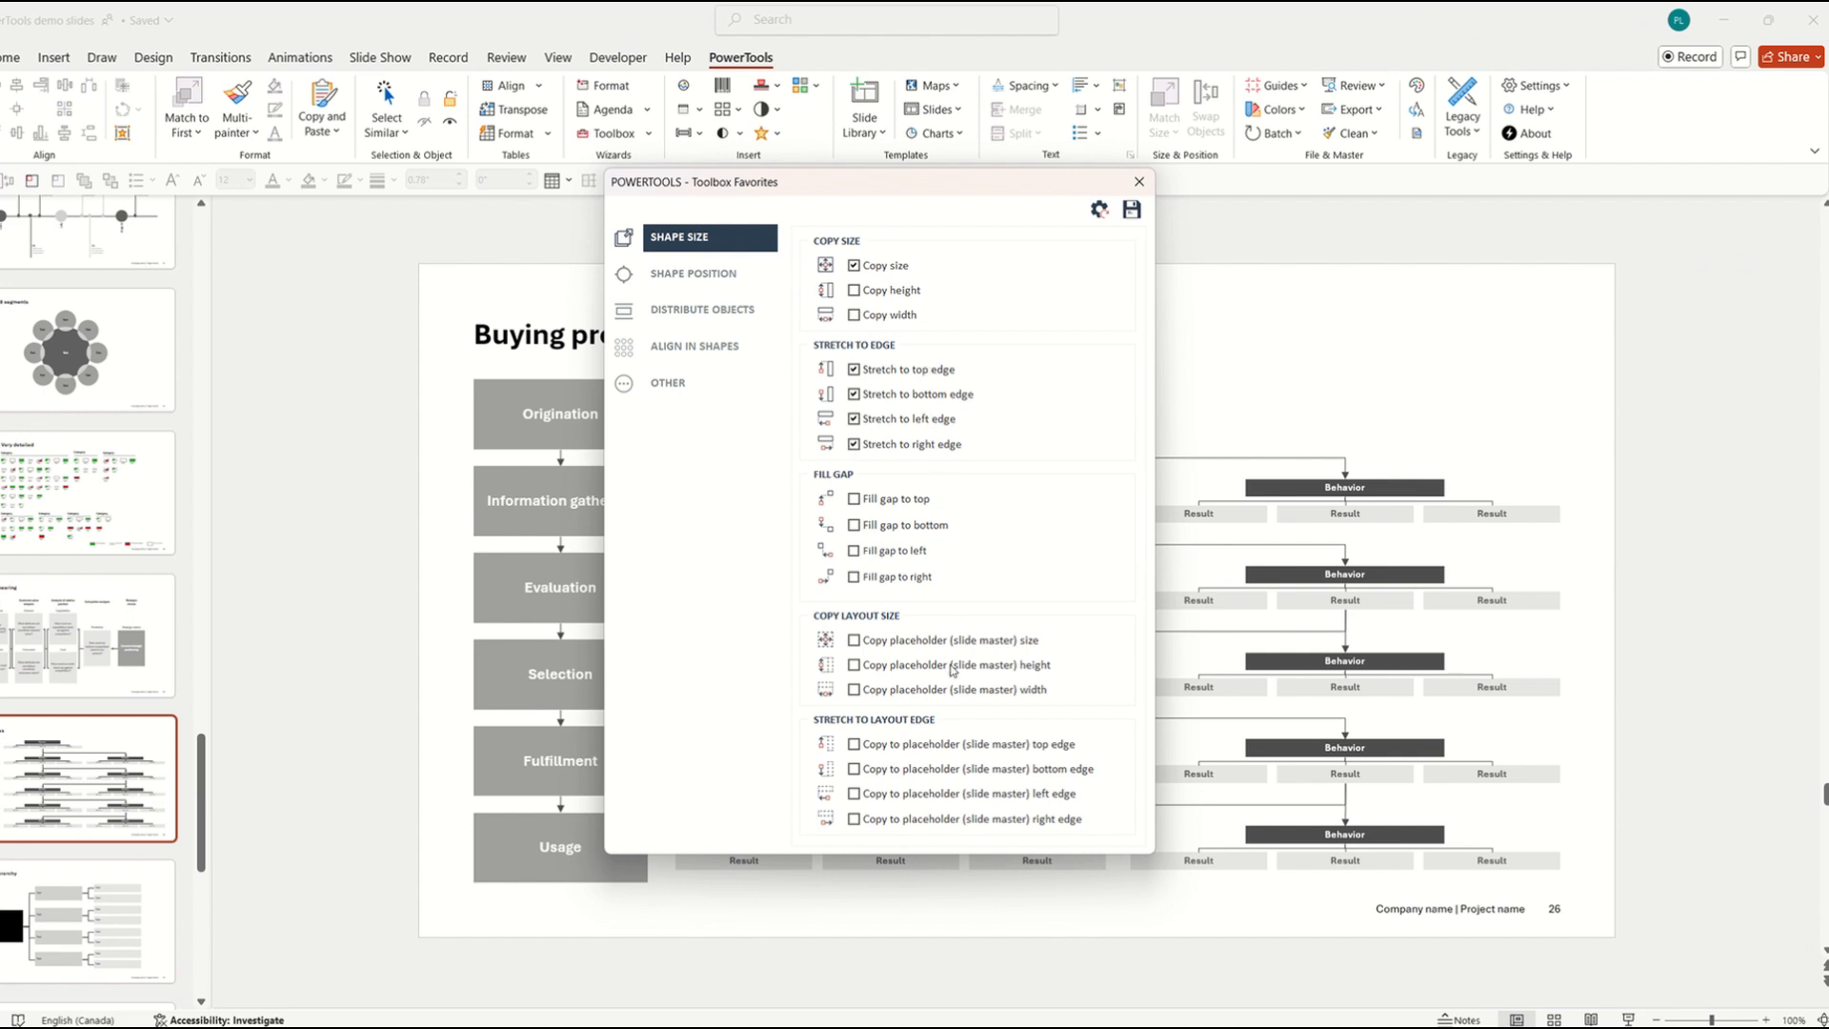
pyautogui.click(708, 275)
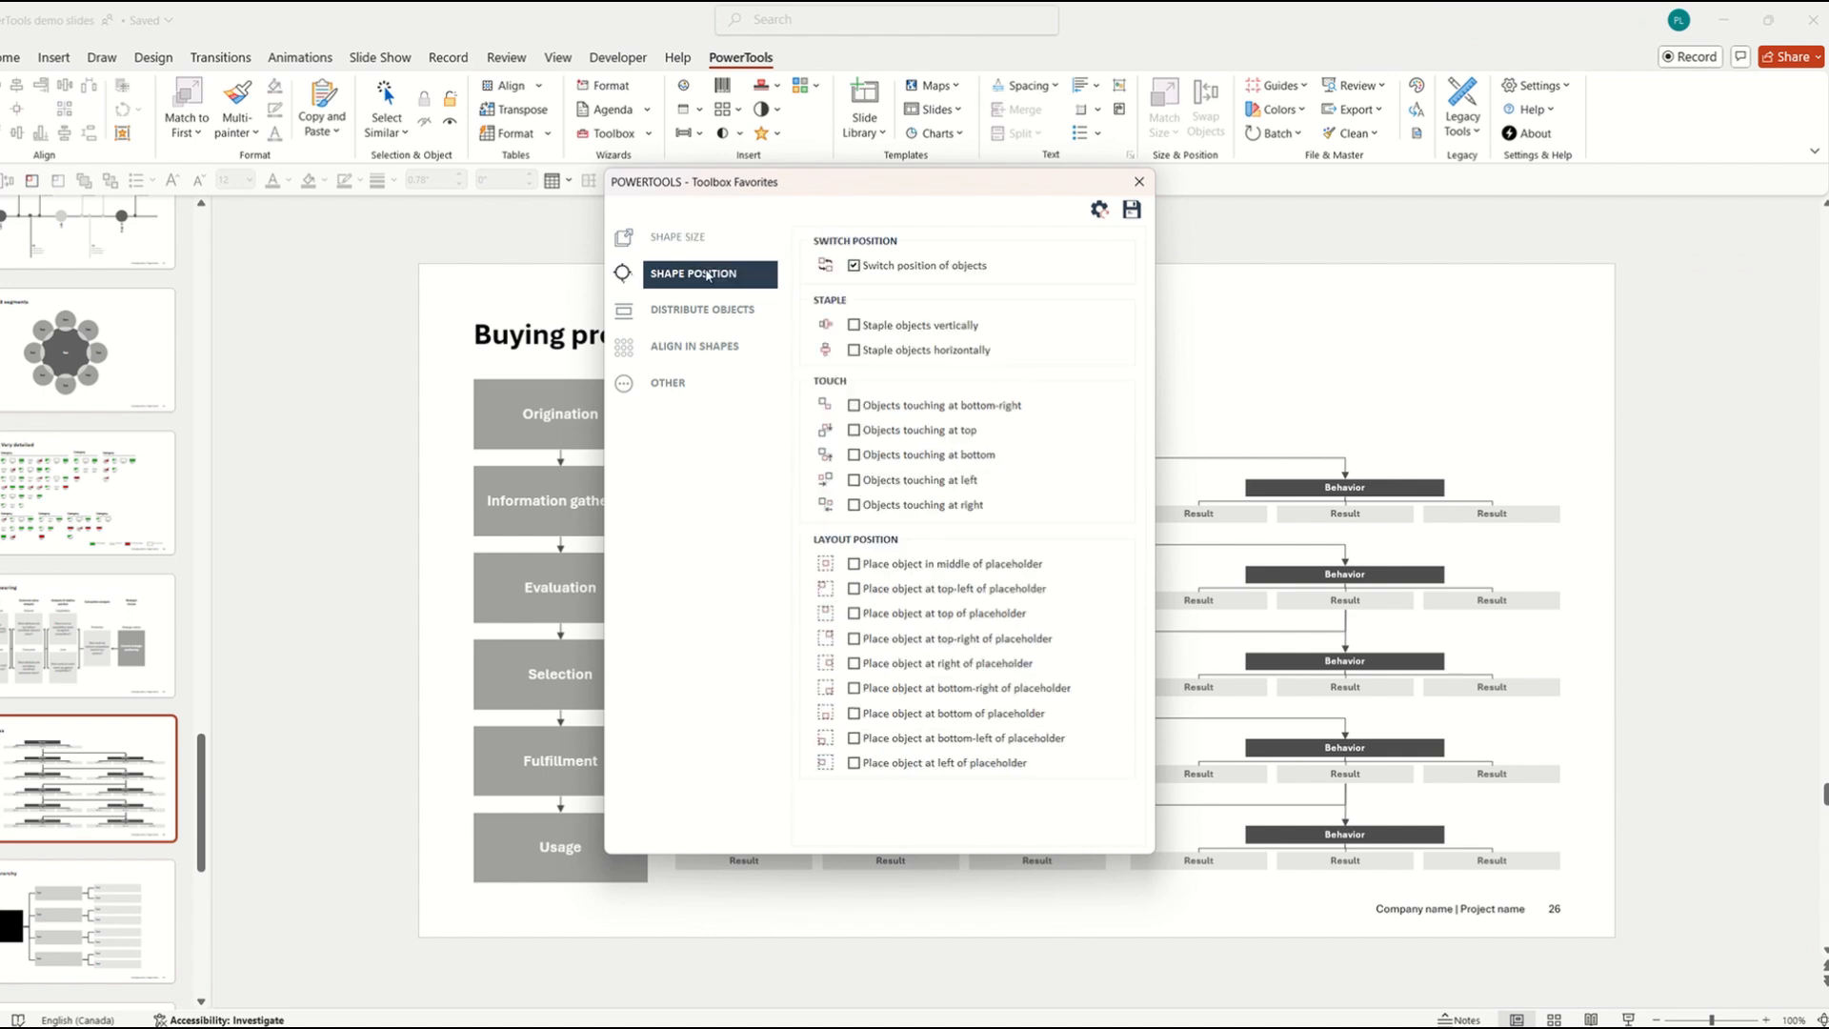
pyautogui.click(717, 320)
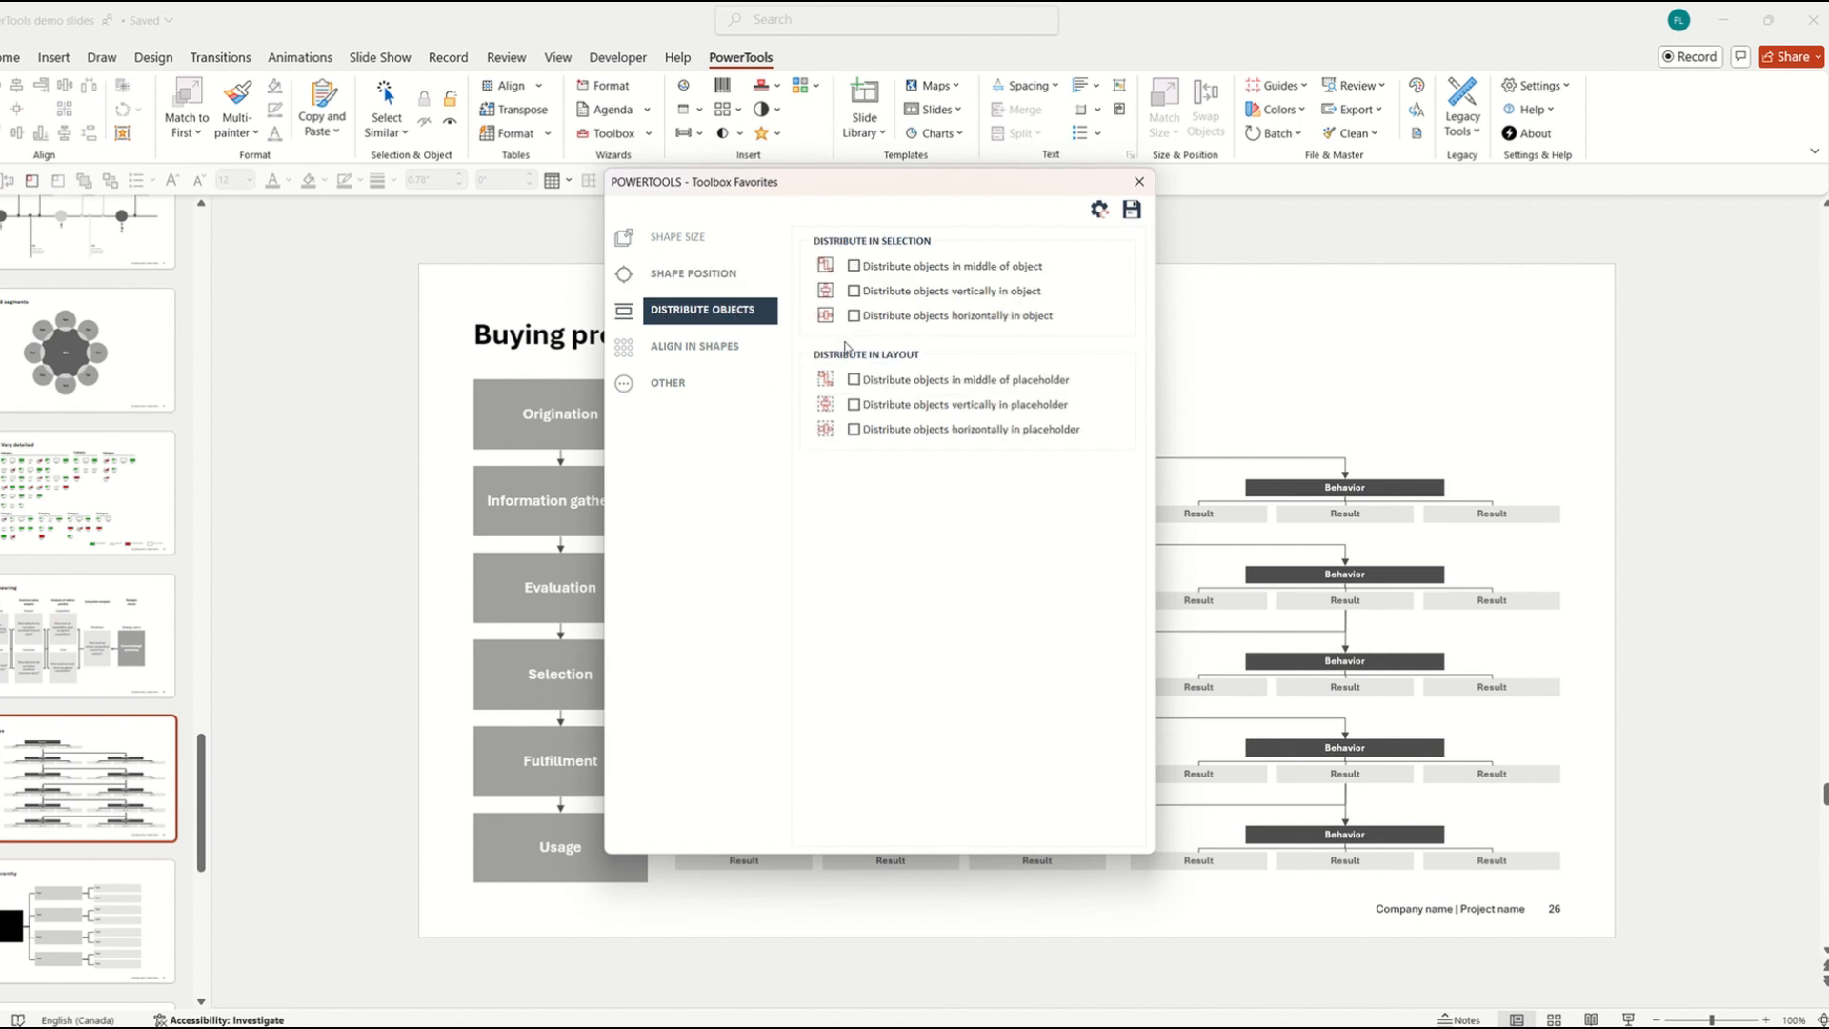
pyautogui.click(717, 349)
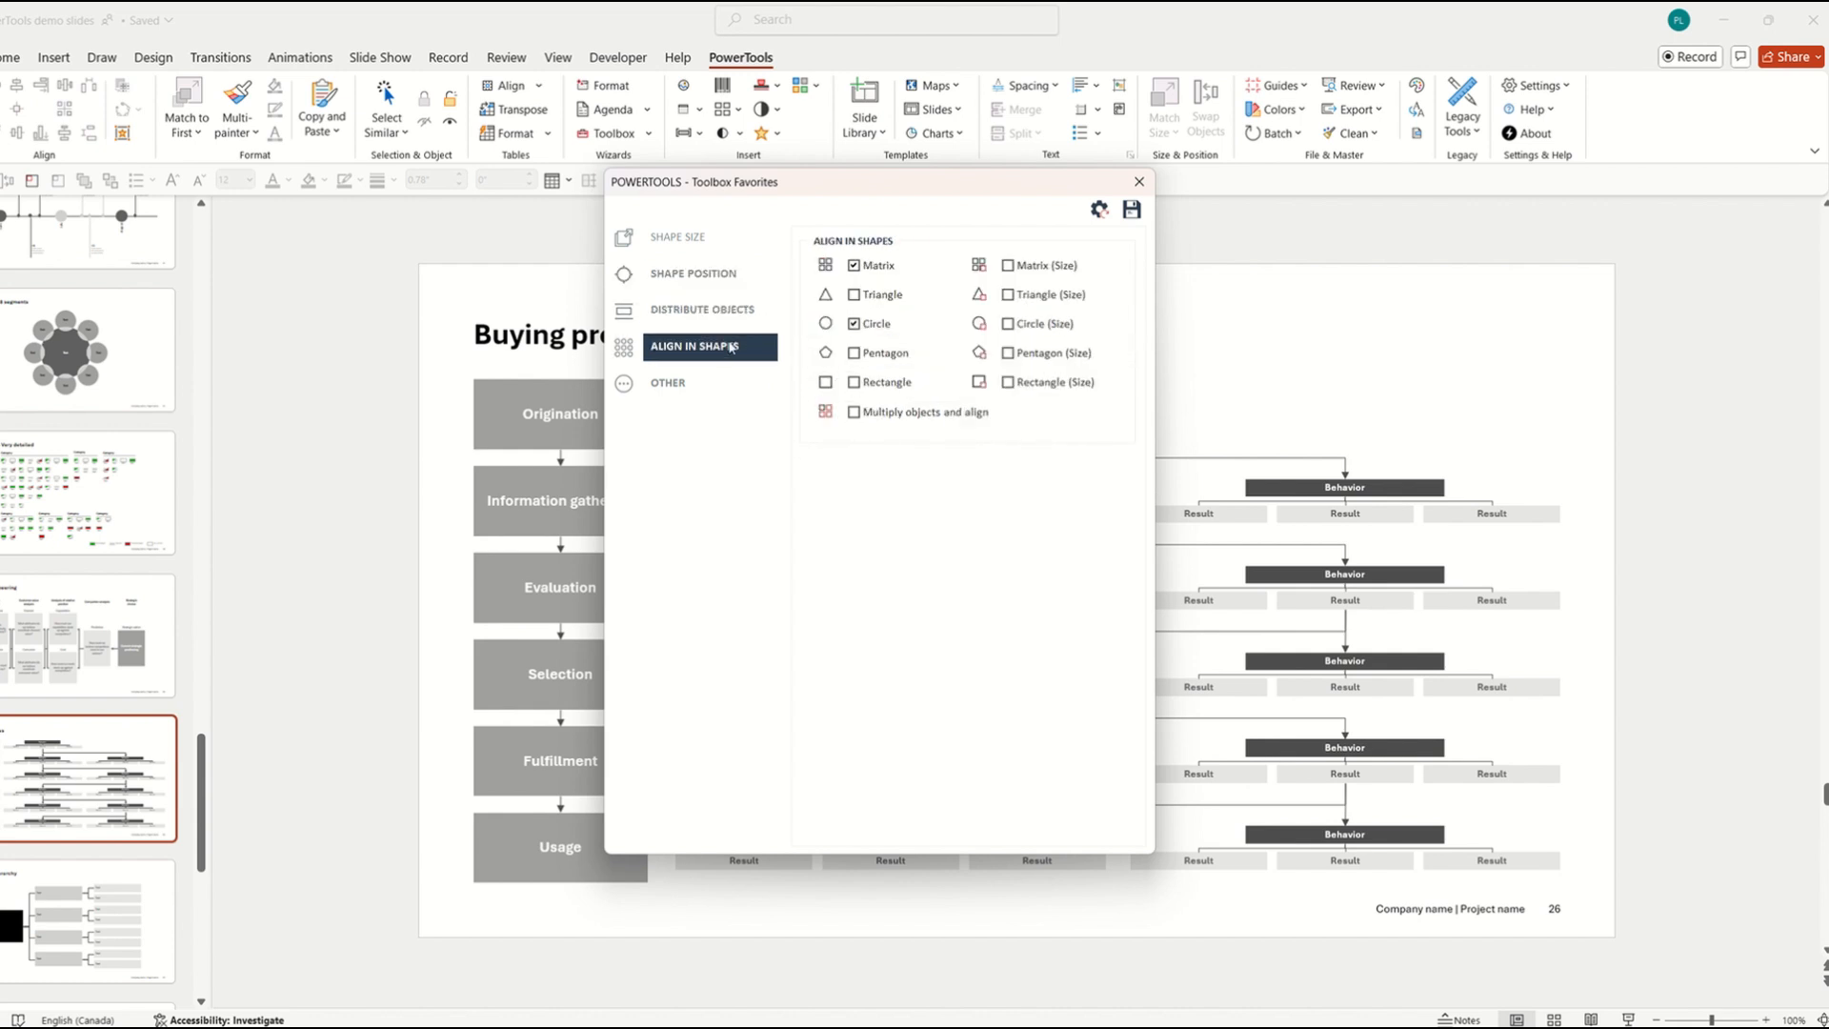
pyautogui.click(701, 386)
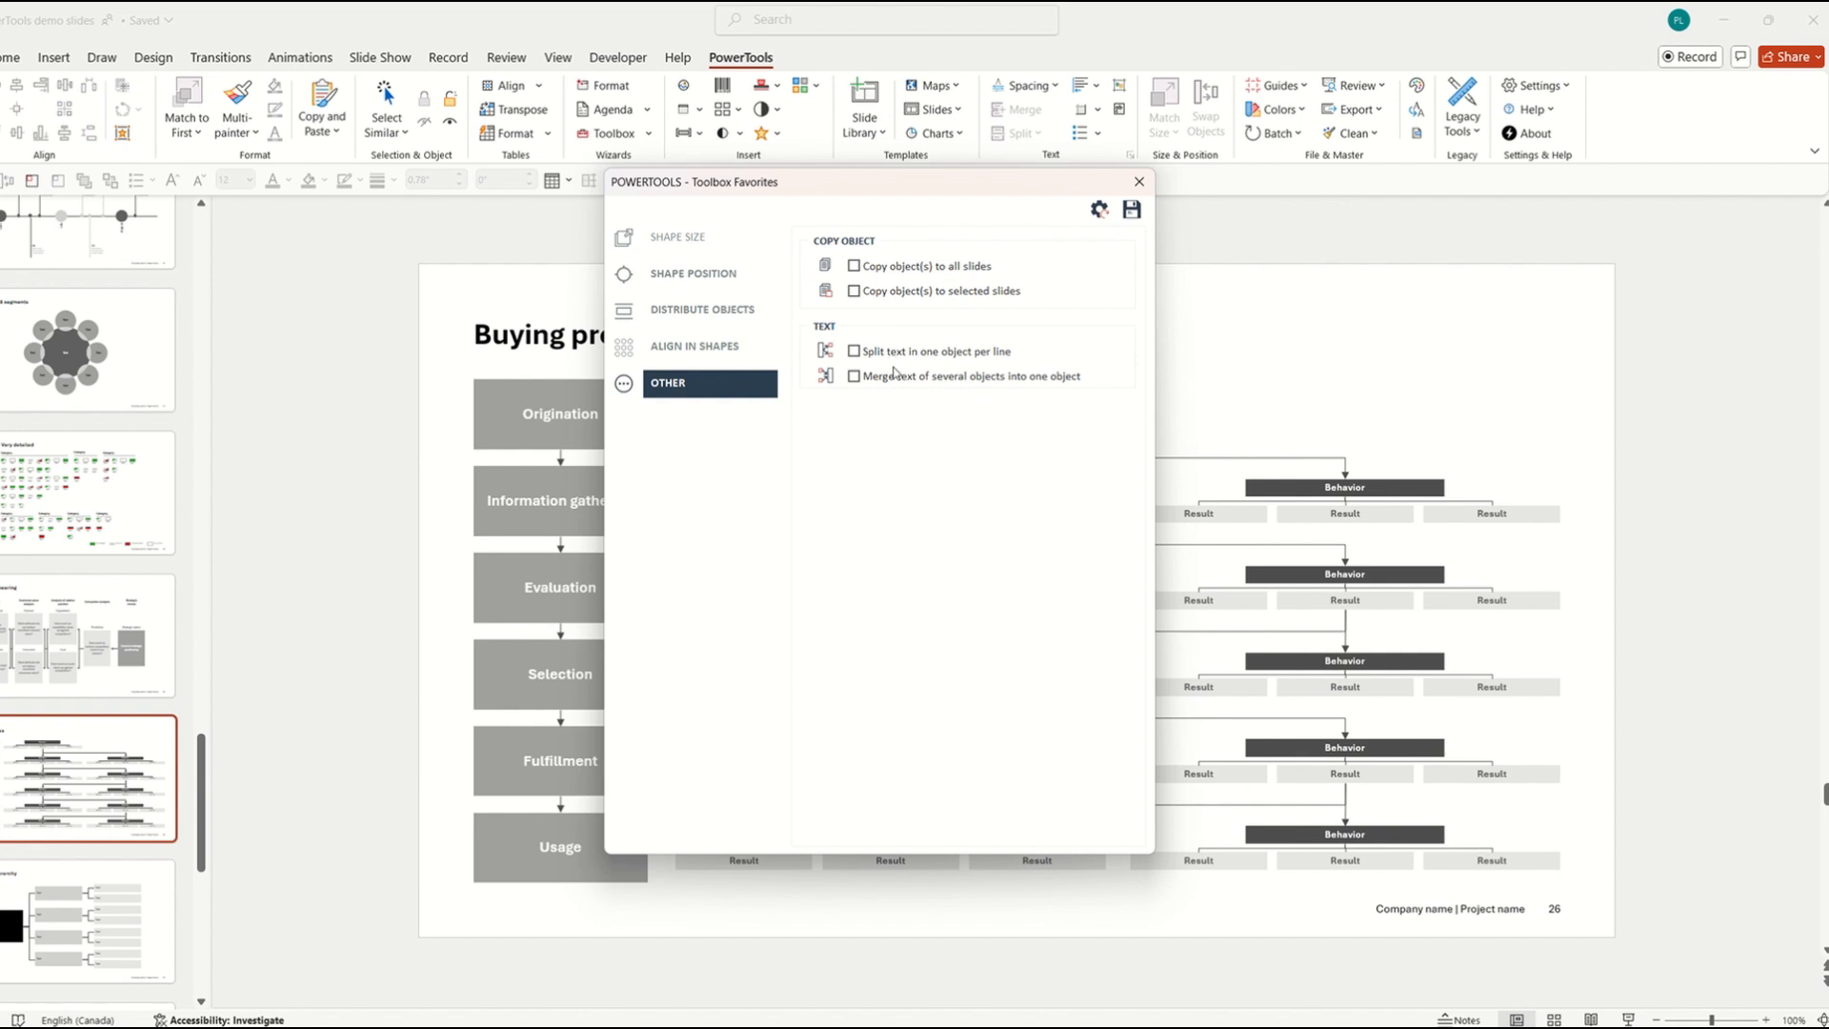
pyautogui.click(1139, 181)
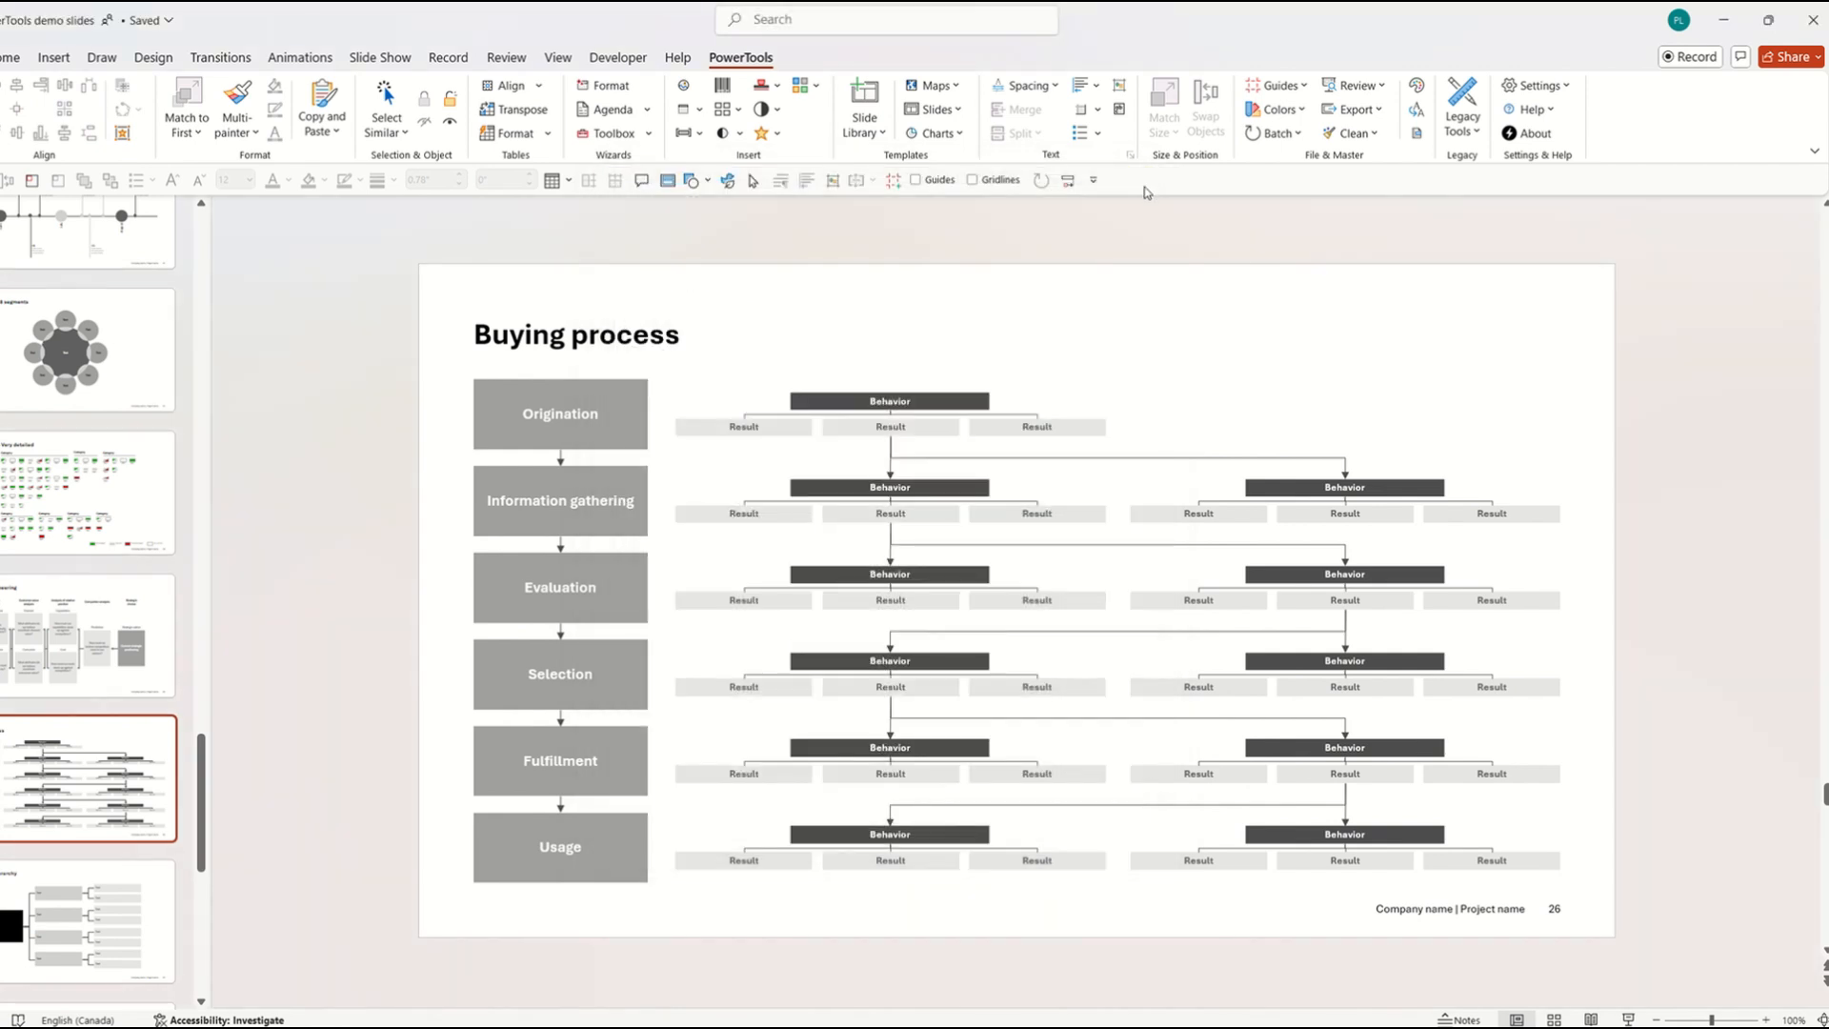
pyautogui.click(611, 136)
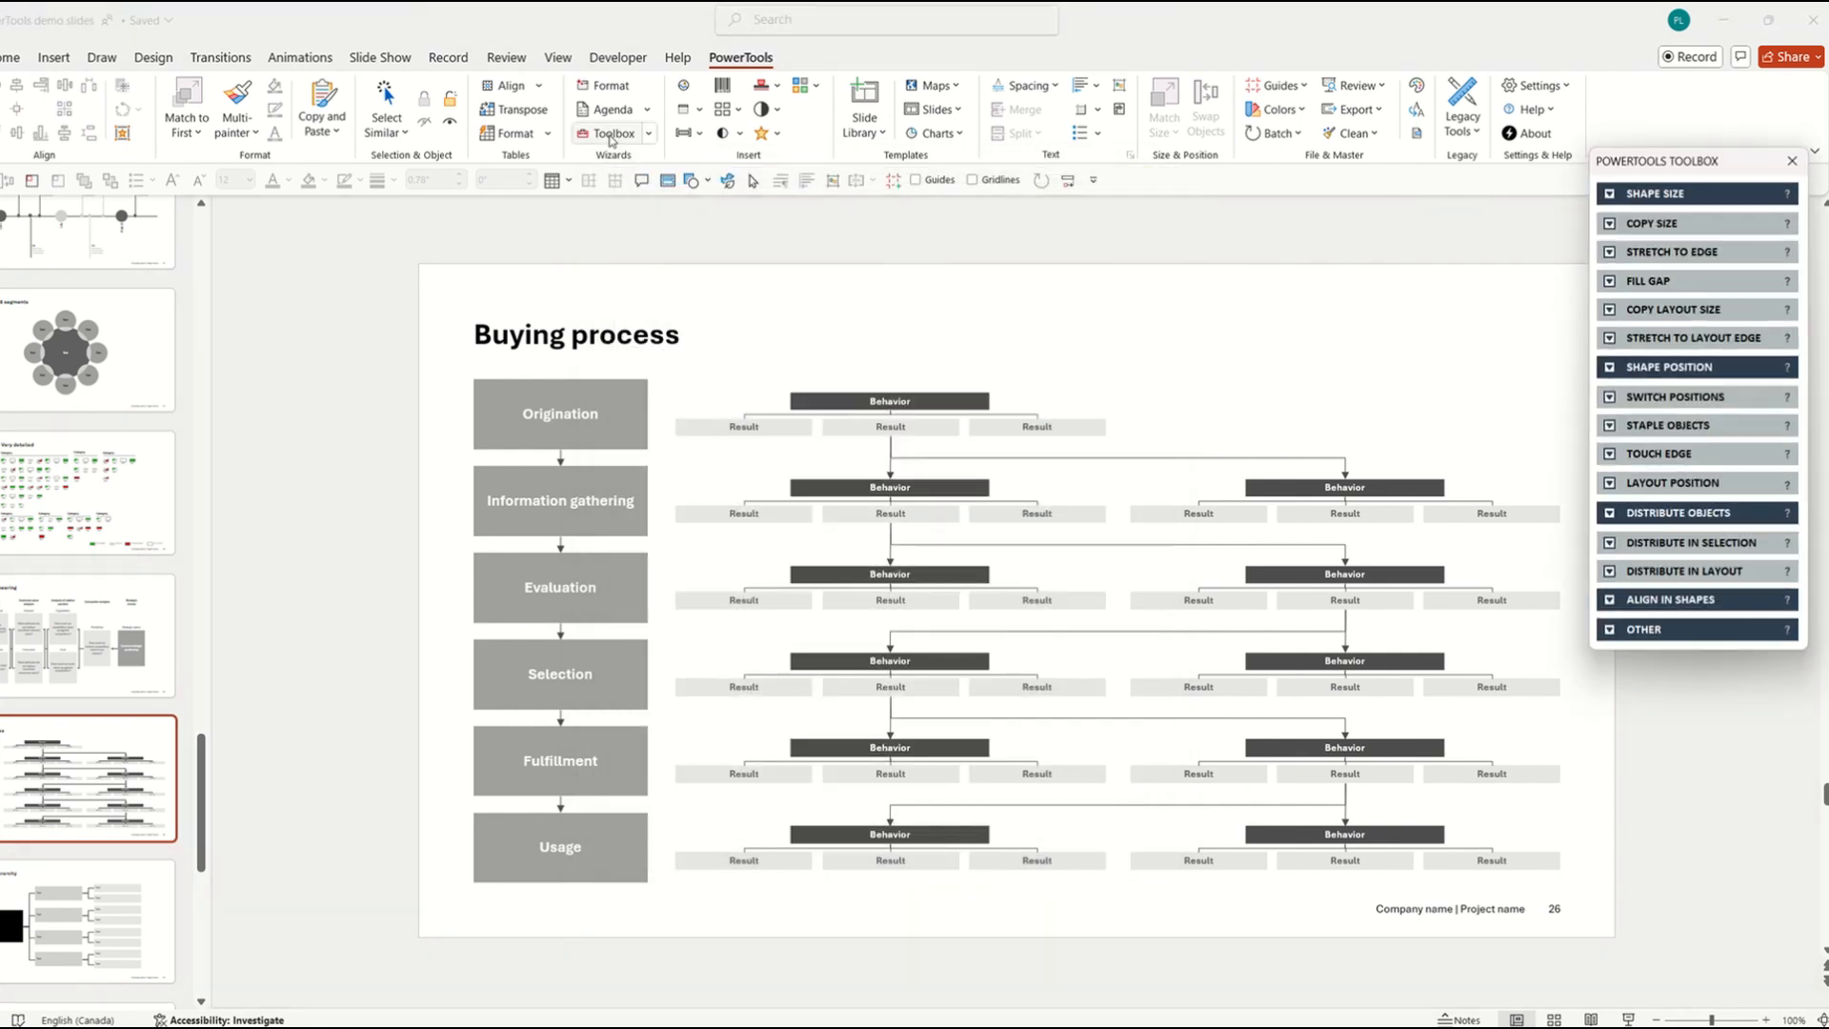
pyautogui.moveTo(1706, 170); pyautogui.dragTo(1693, 323)
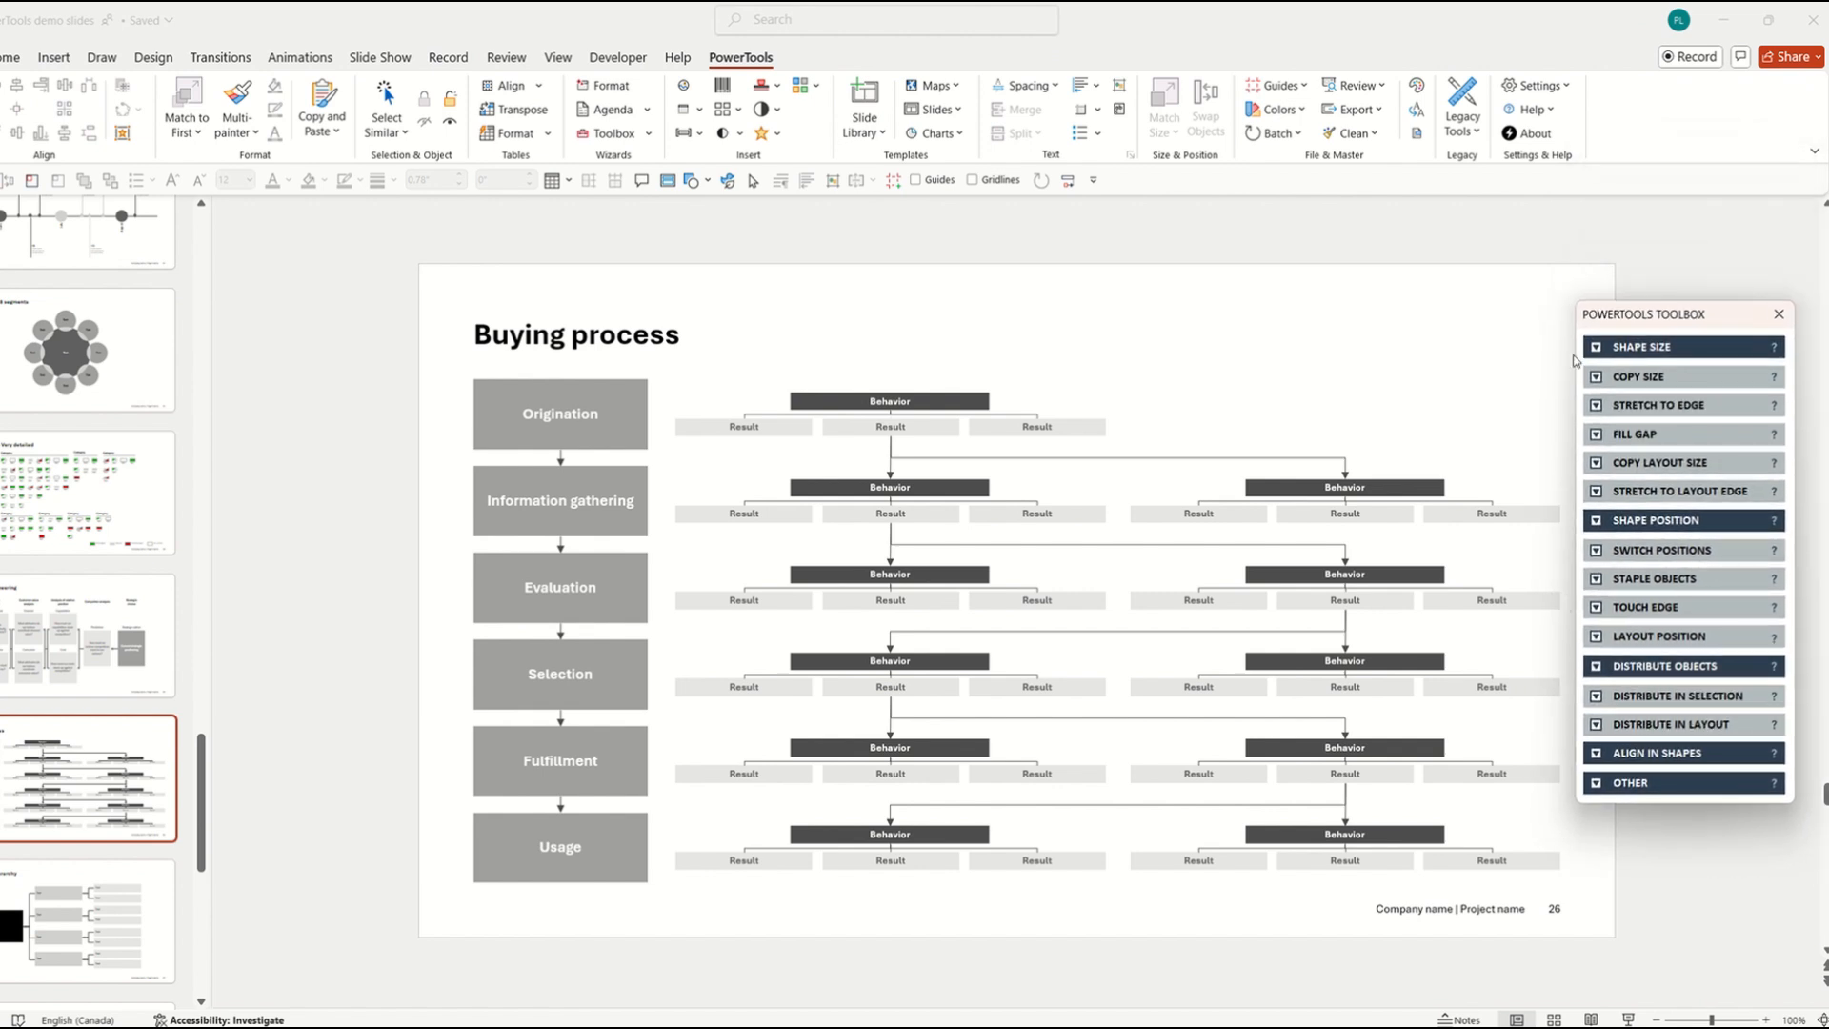
pyautogui.click(1597, 350)
pyautogui.click(1594, 349)
pyautogui.click(1598, 410)
pyautogui.click(1599, 410)
pyautogui.click(1596, 521)
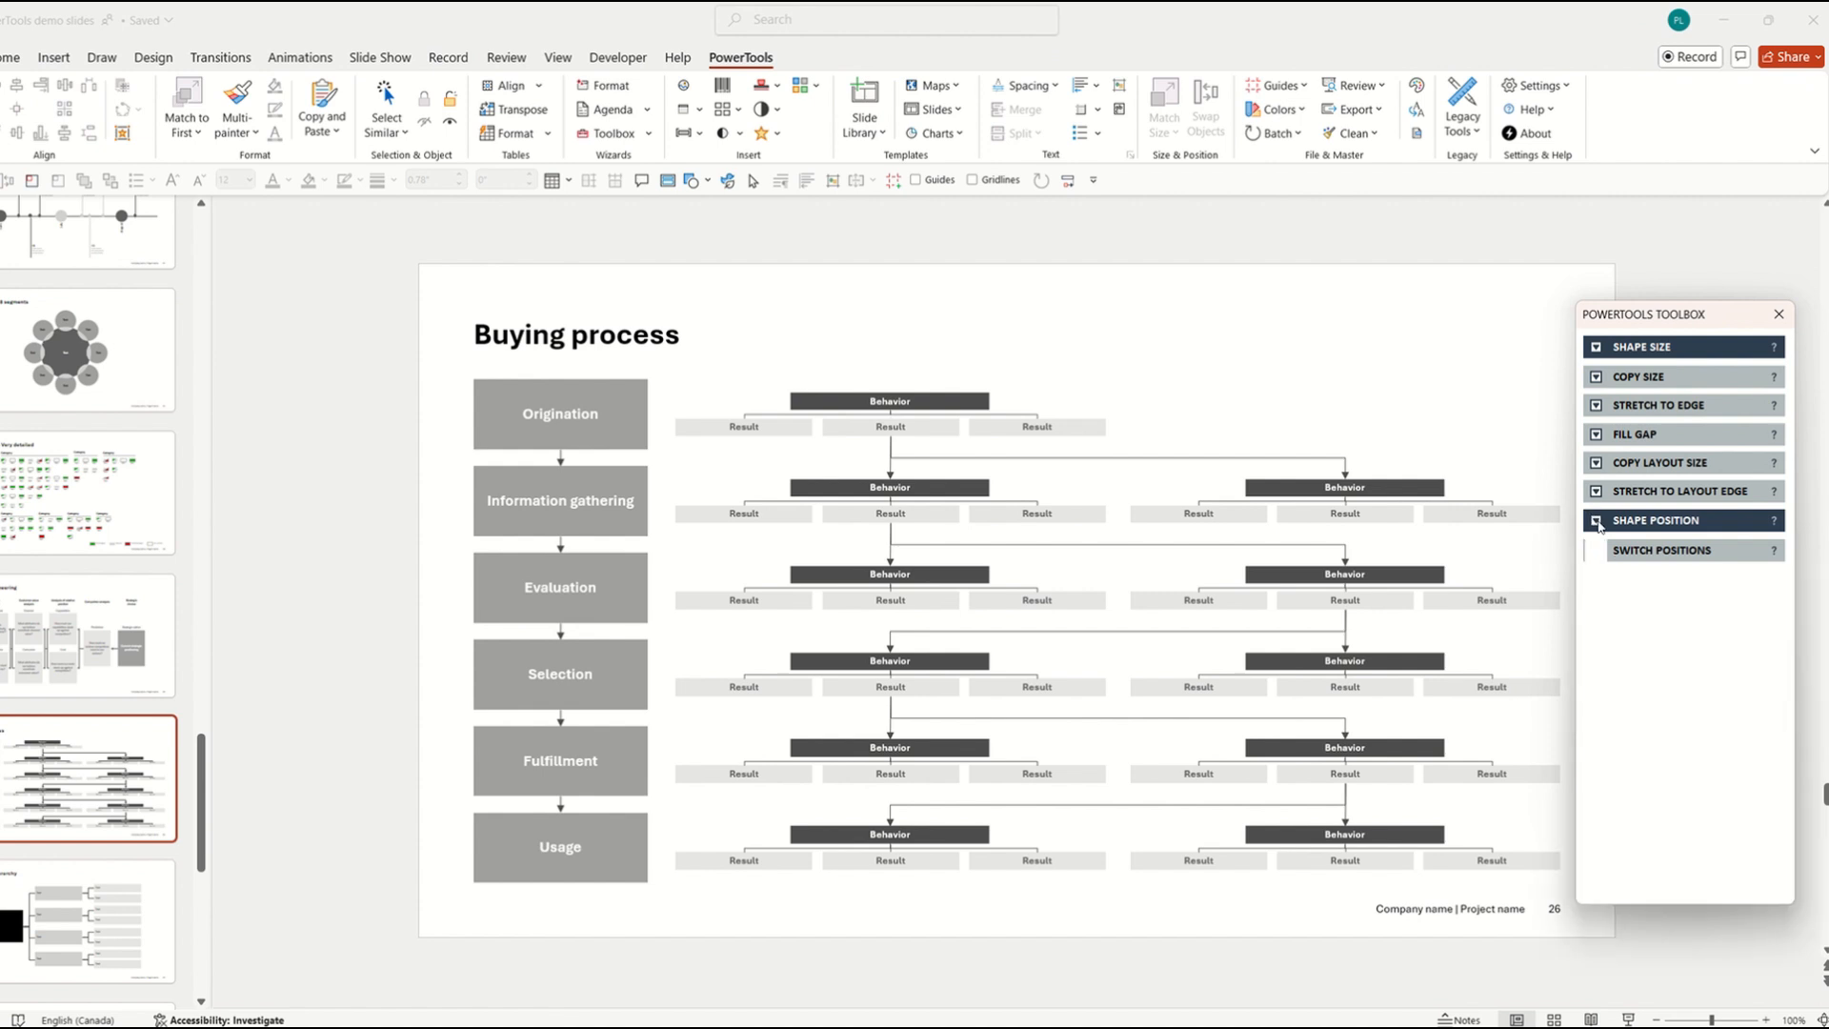
pyautogui.click(1597, 522)
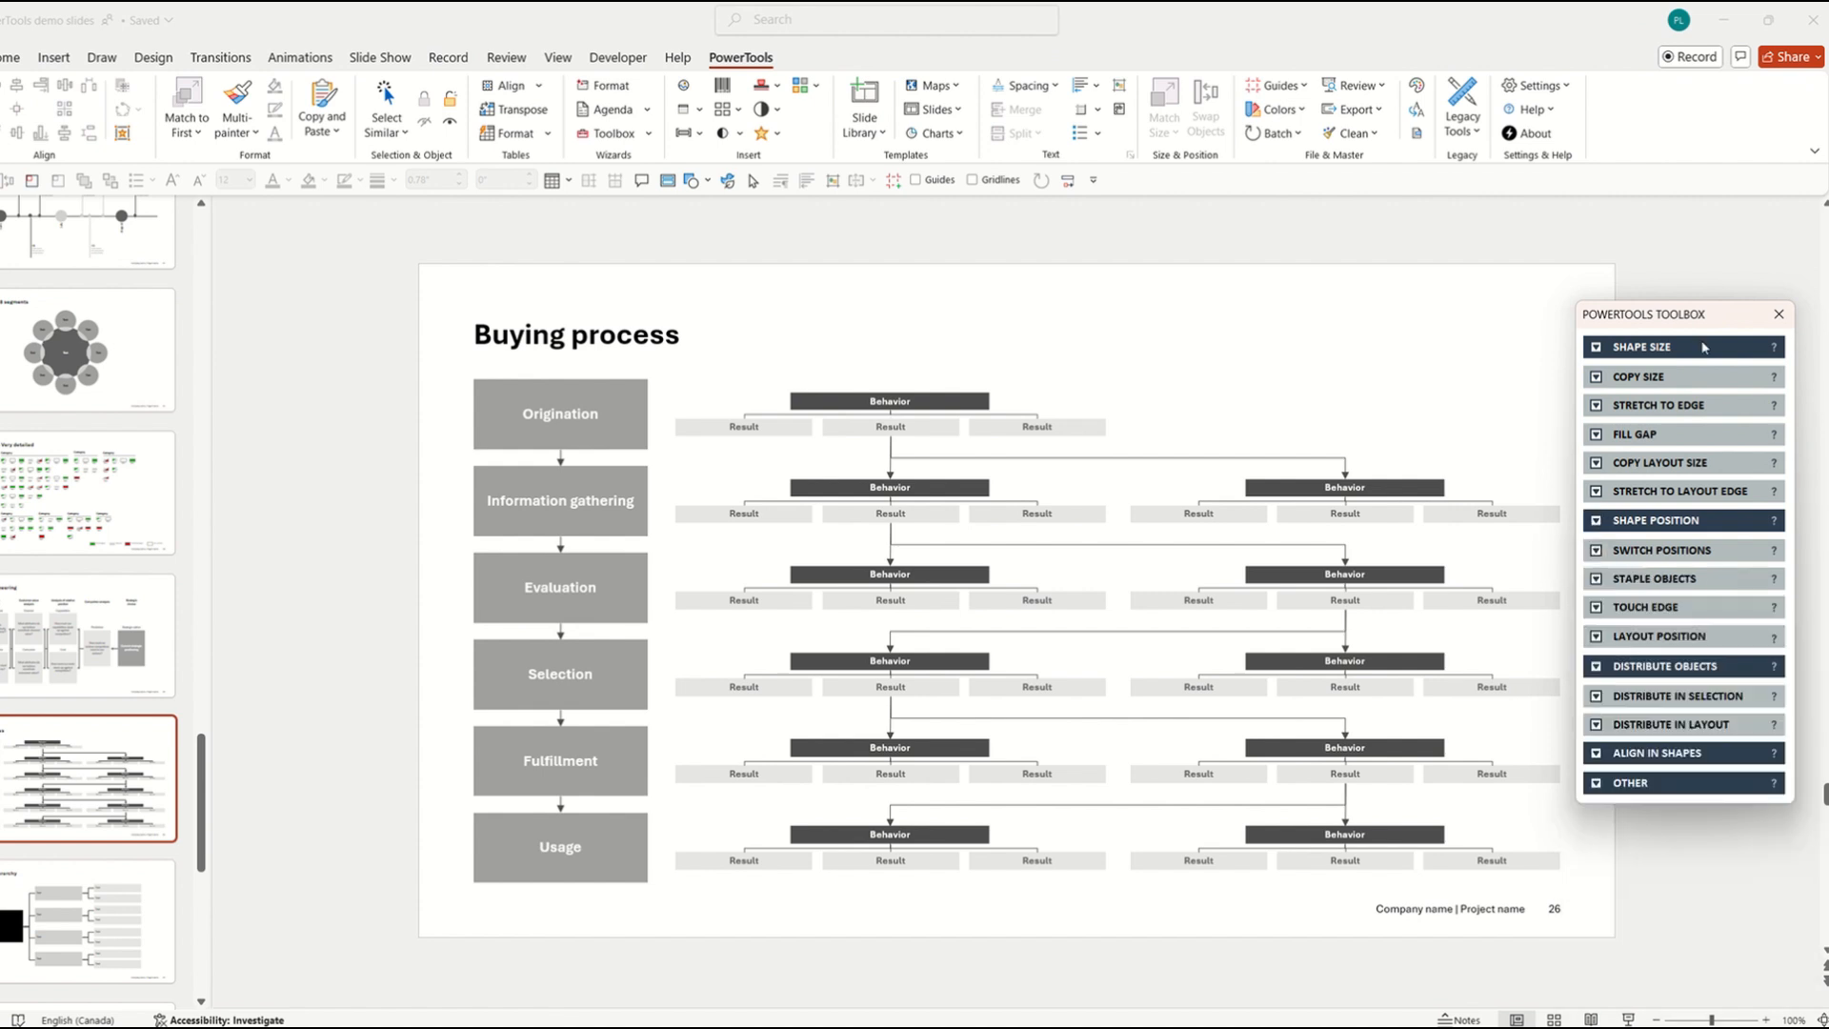
pyautogui.click(1776, 315)
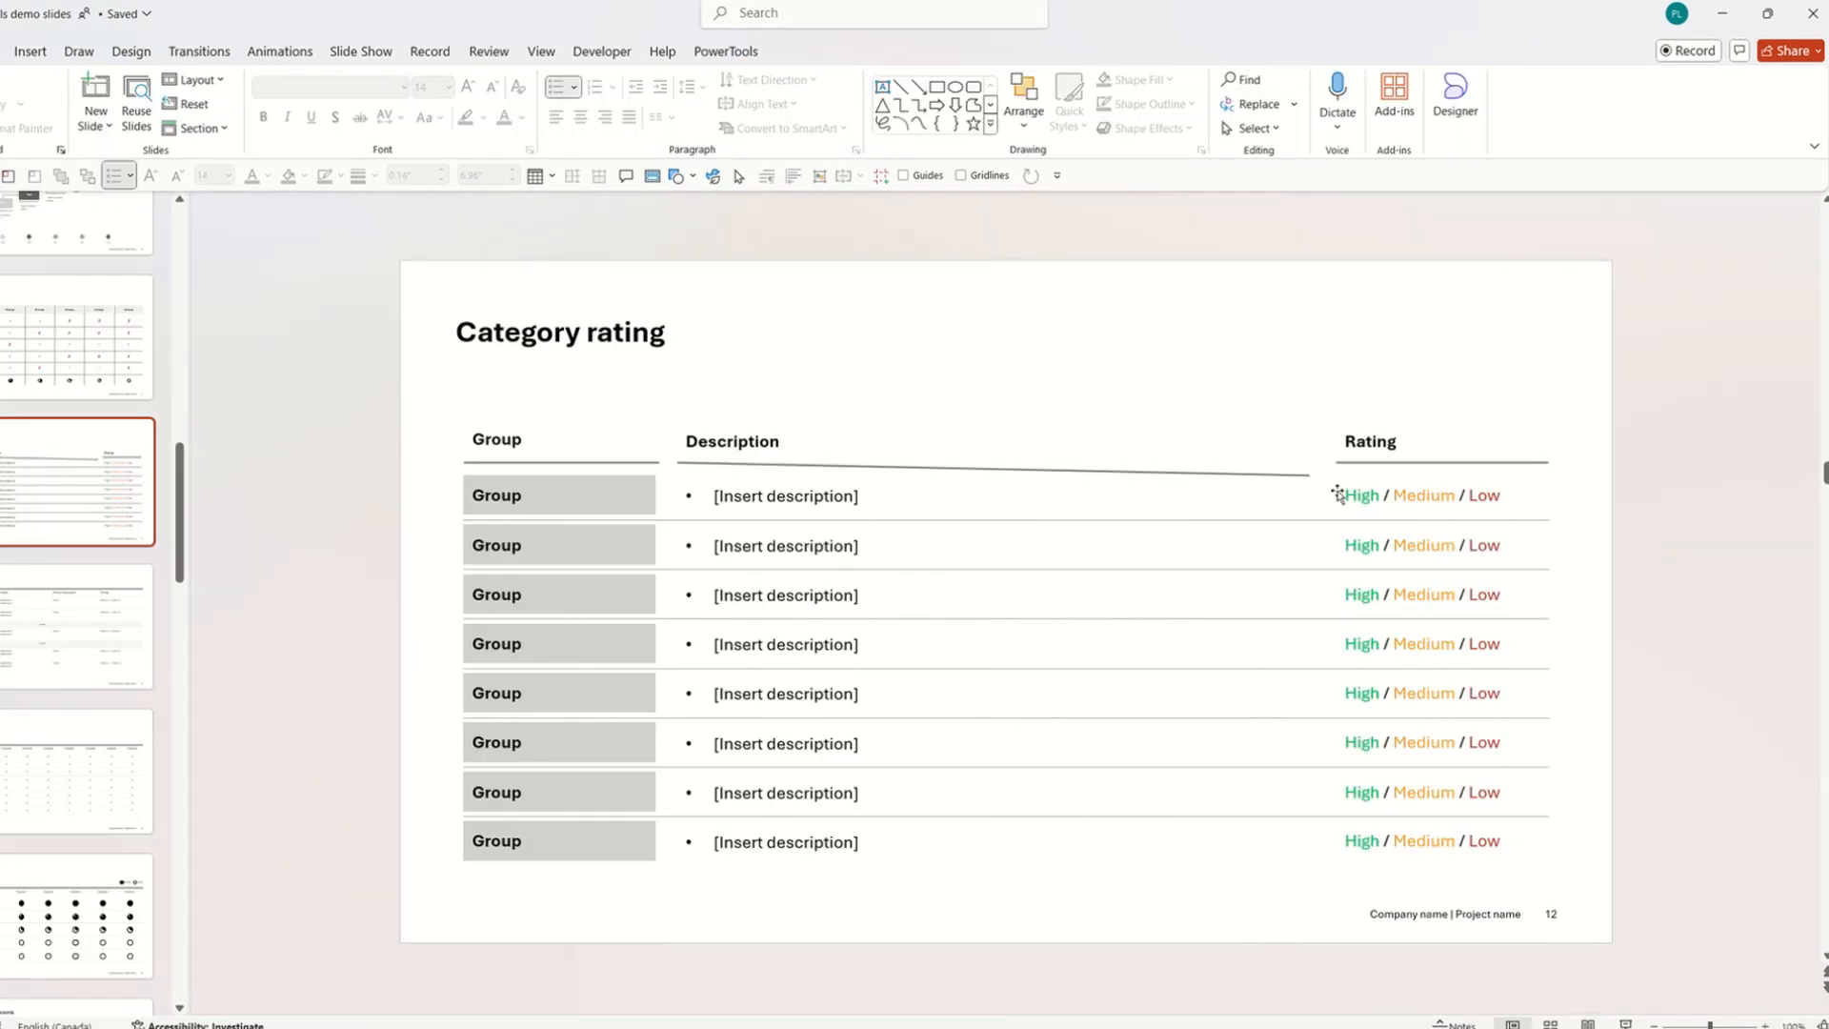
# Try leveling the Description underline by dragging its right end, then undo it.
pyautogui.click(1300, 472)
pyautogui.moveTo(1310, 476)
pyautogui.mouseDown()
pyautogui.moveTo(1311, 454)
pyautogui.moveTo(1304, 467)
pyautogui.mouseUp()
pyautogui.click(1606, 501)
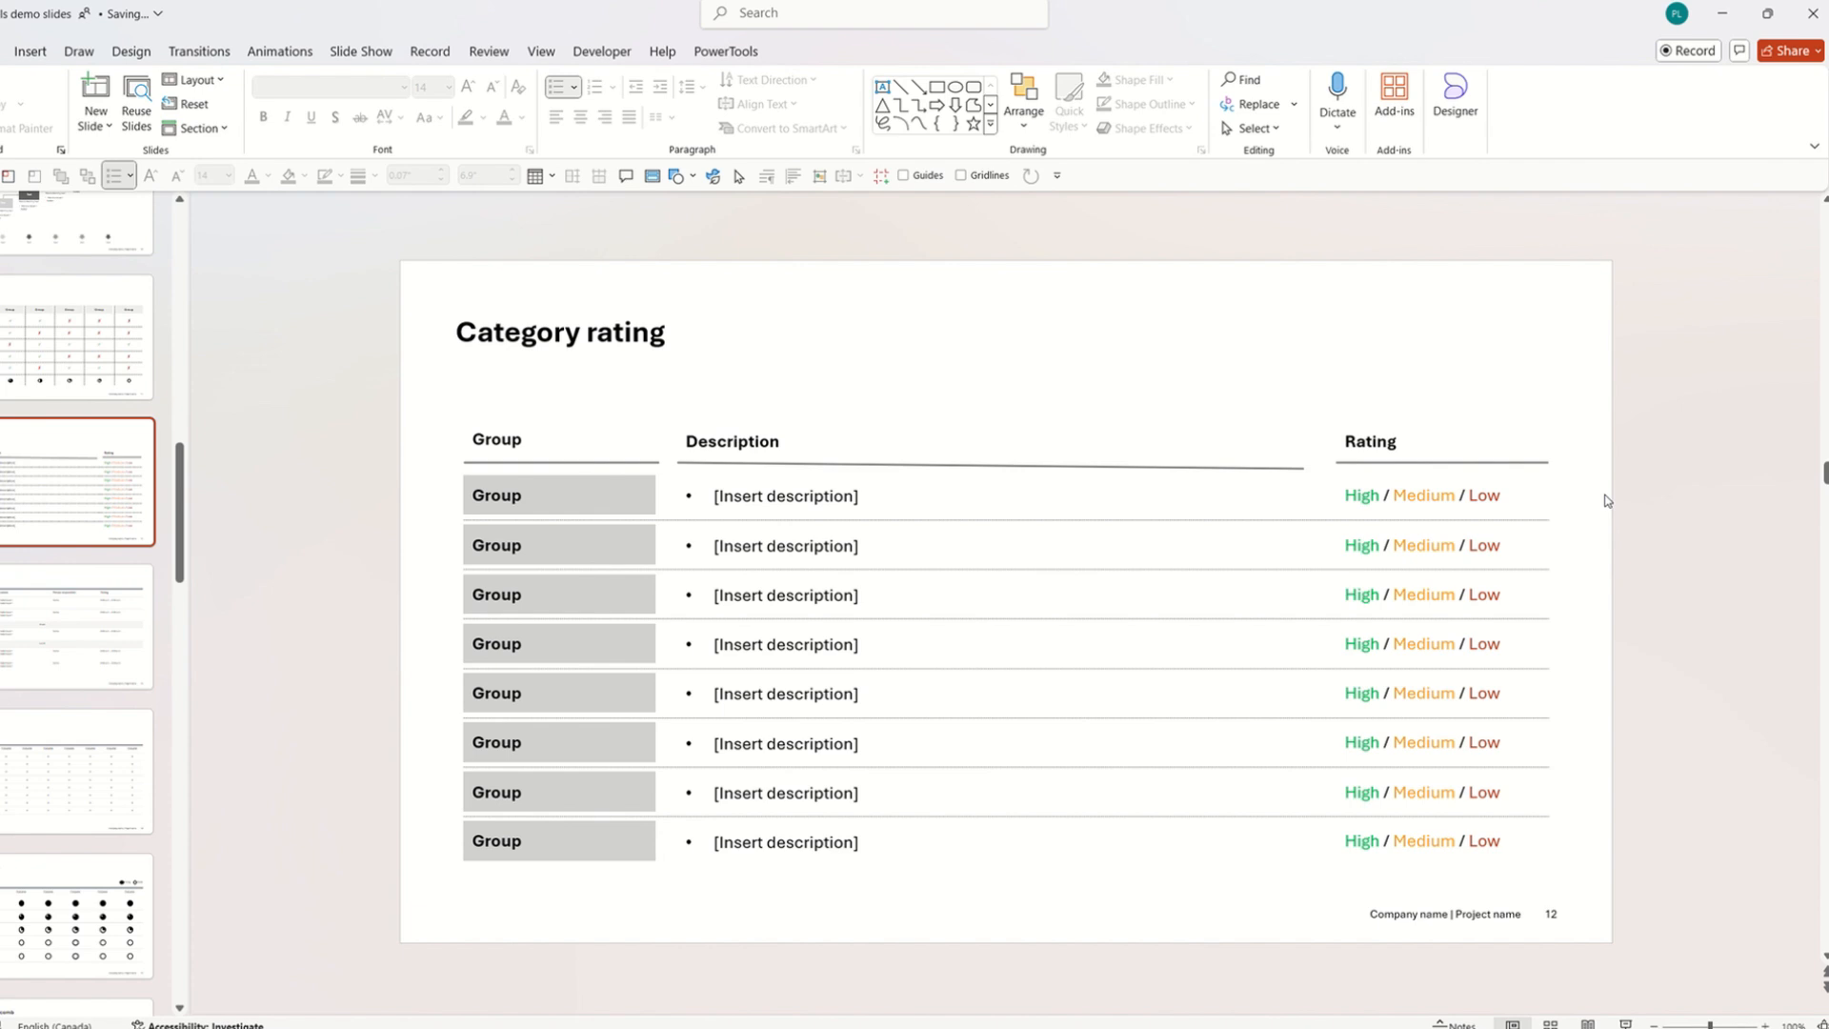
pyautogui.hotkey('ctrl', 'z')
pyautogui.click(1607, 501)
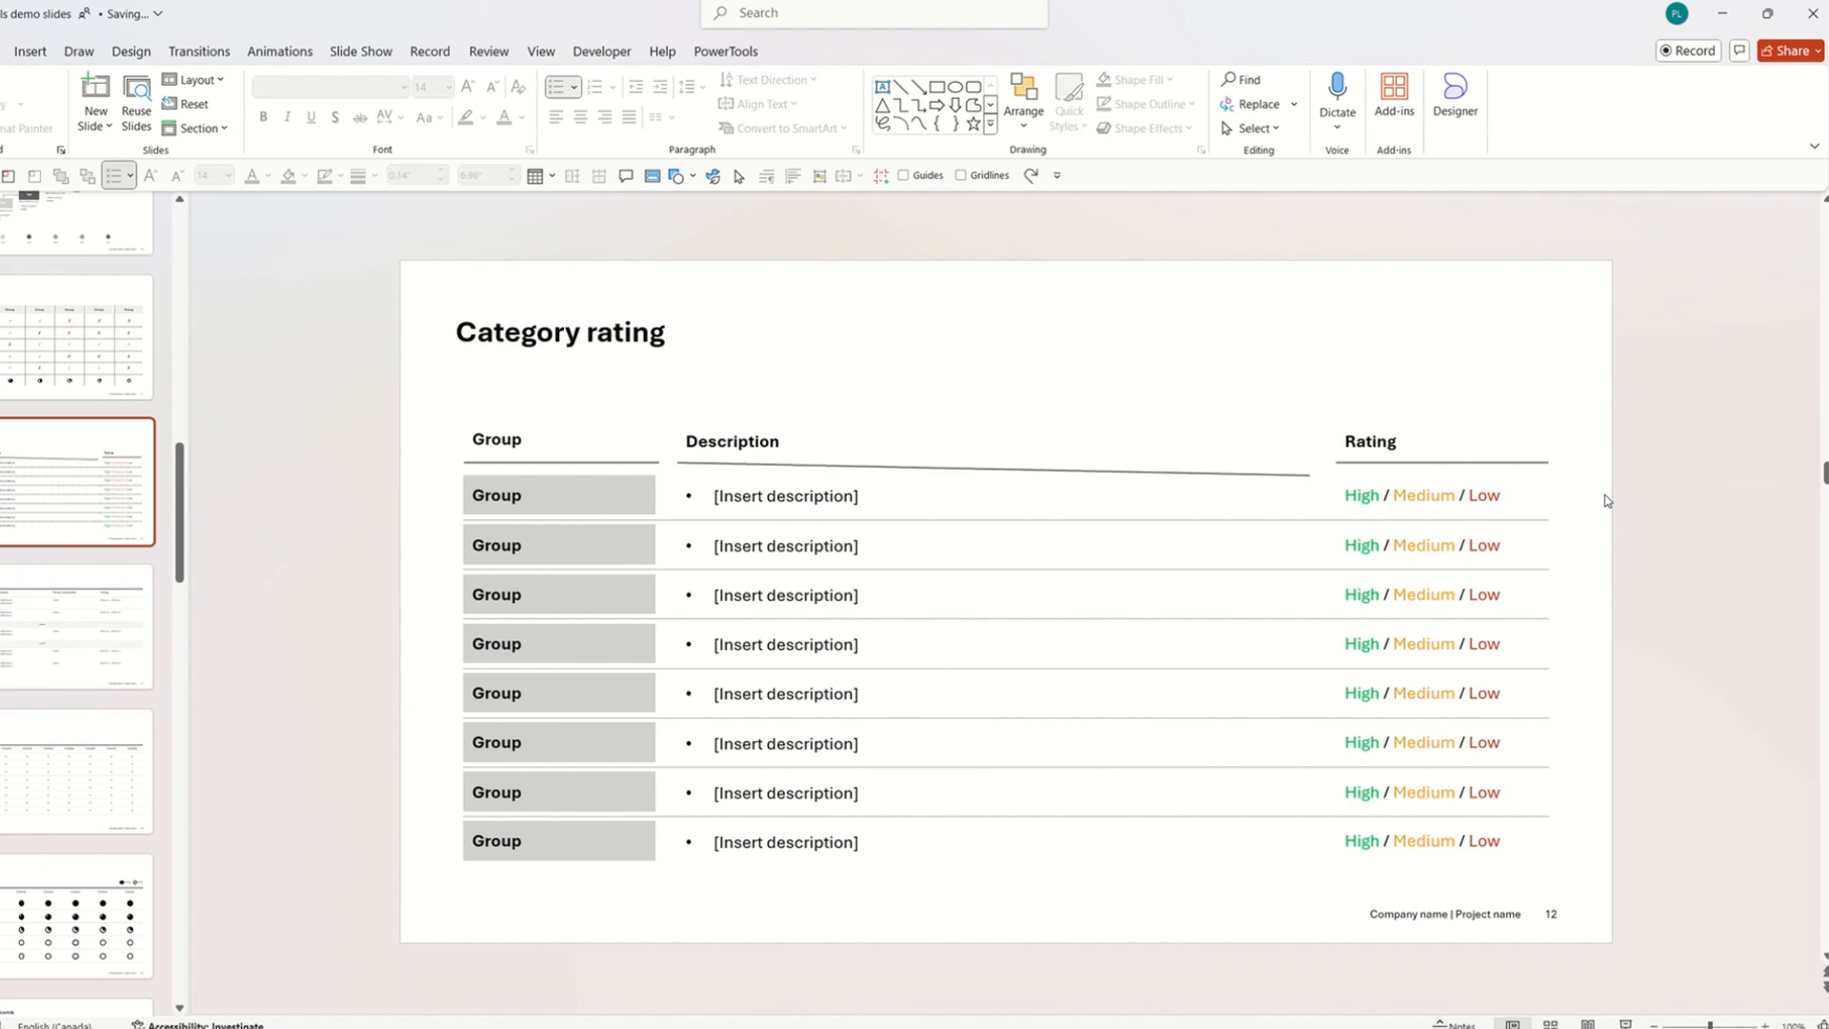
# Straighten the Description underline horizontally with PowerTools Straighten to Top.
pyautogui.click(1306, 471)
pyautogui.rightClick(1290, 474)
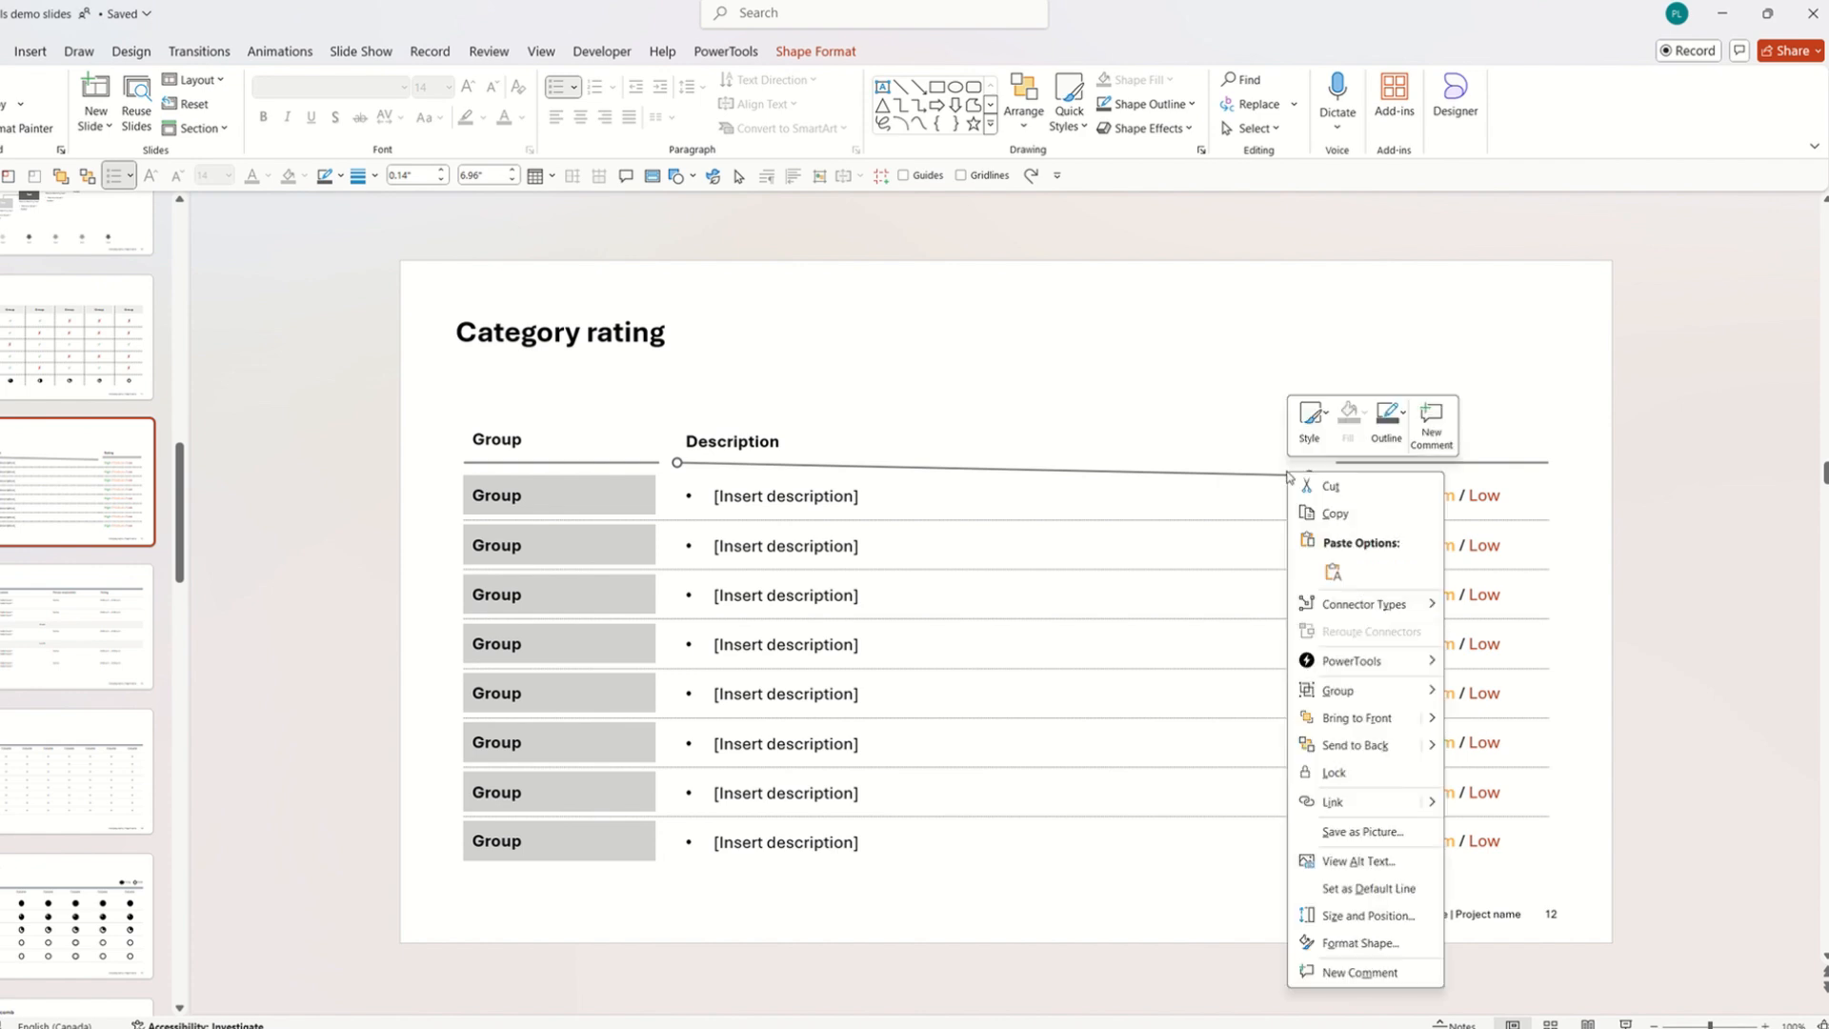
pyautogui.moveTo(1349, 664)
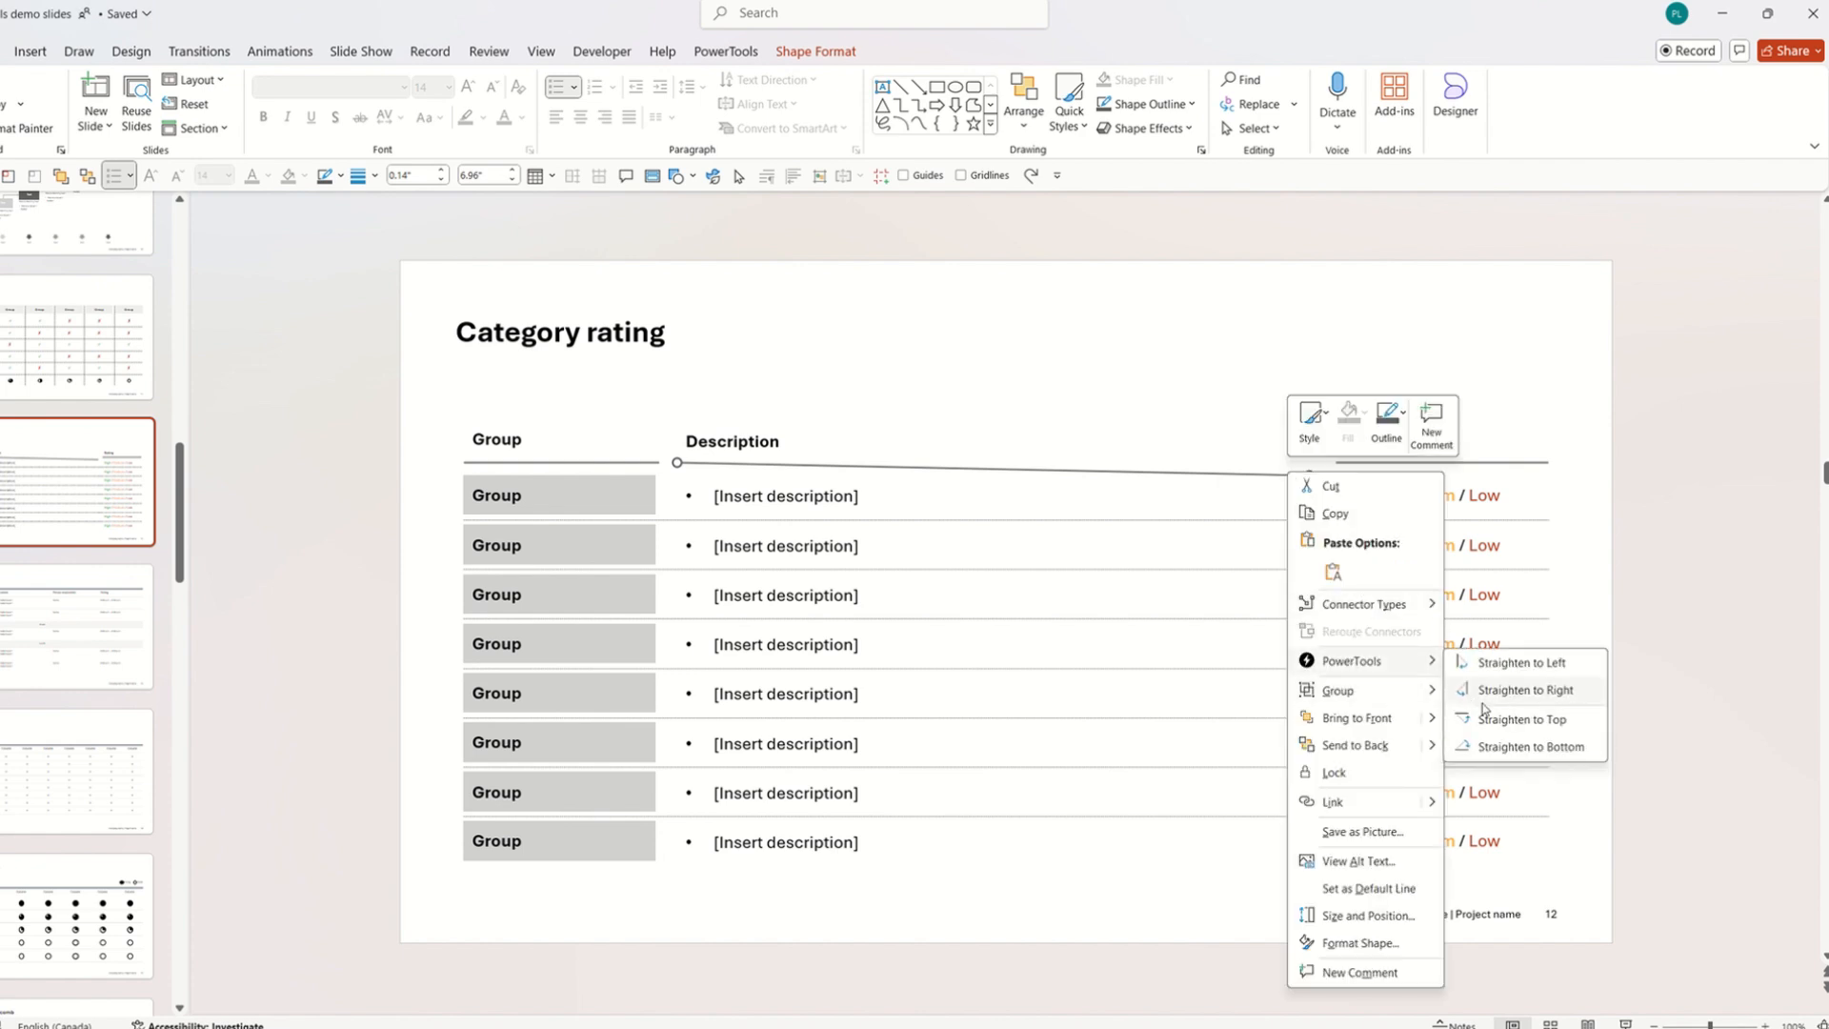
pyautogui.click(1491, 719)
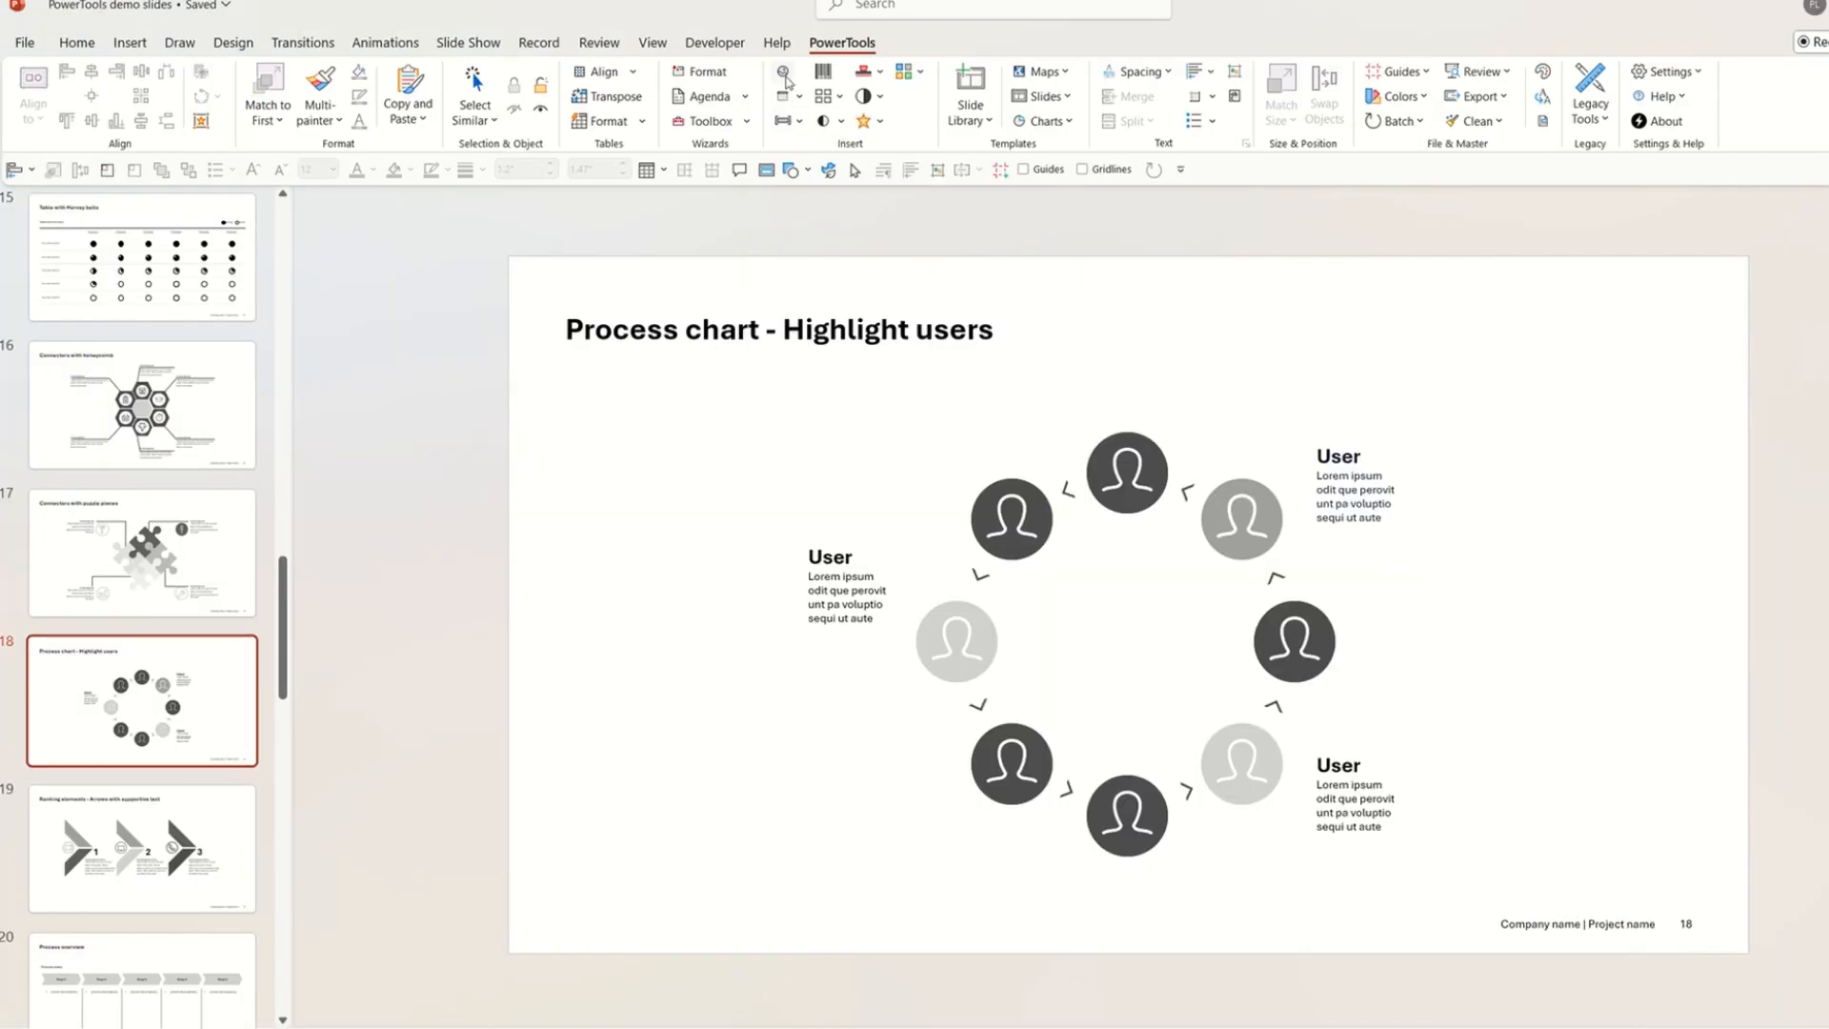
pyautogui.click(783, 75)
pyautogui.click(1029, 354)
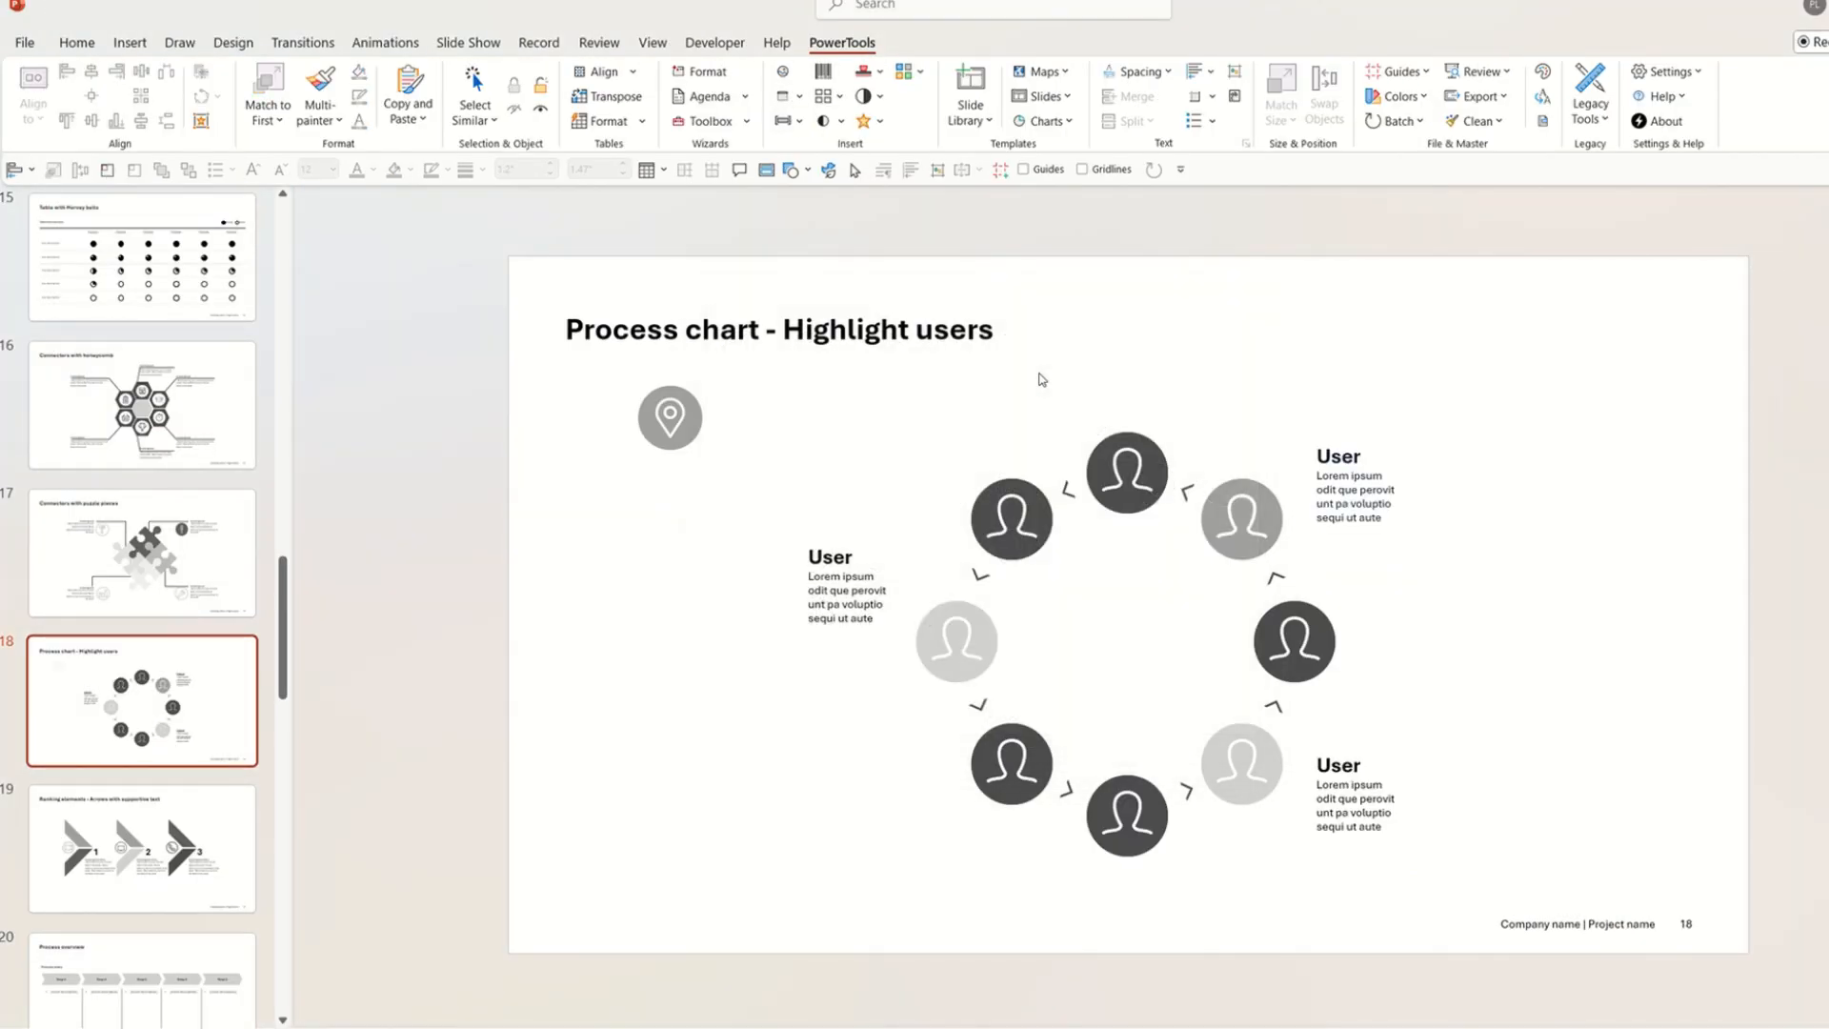
pyautogui.moveTo(682, 427); pyautogui.dragTo(756, 444)
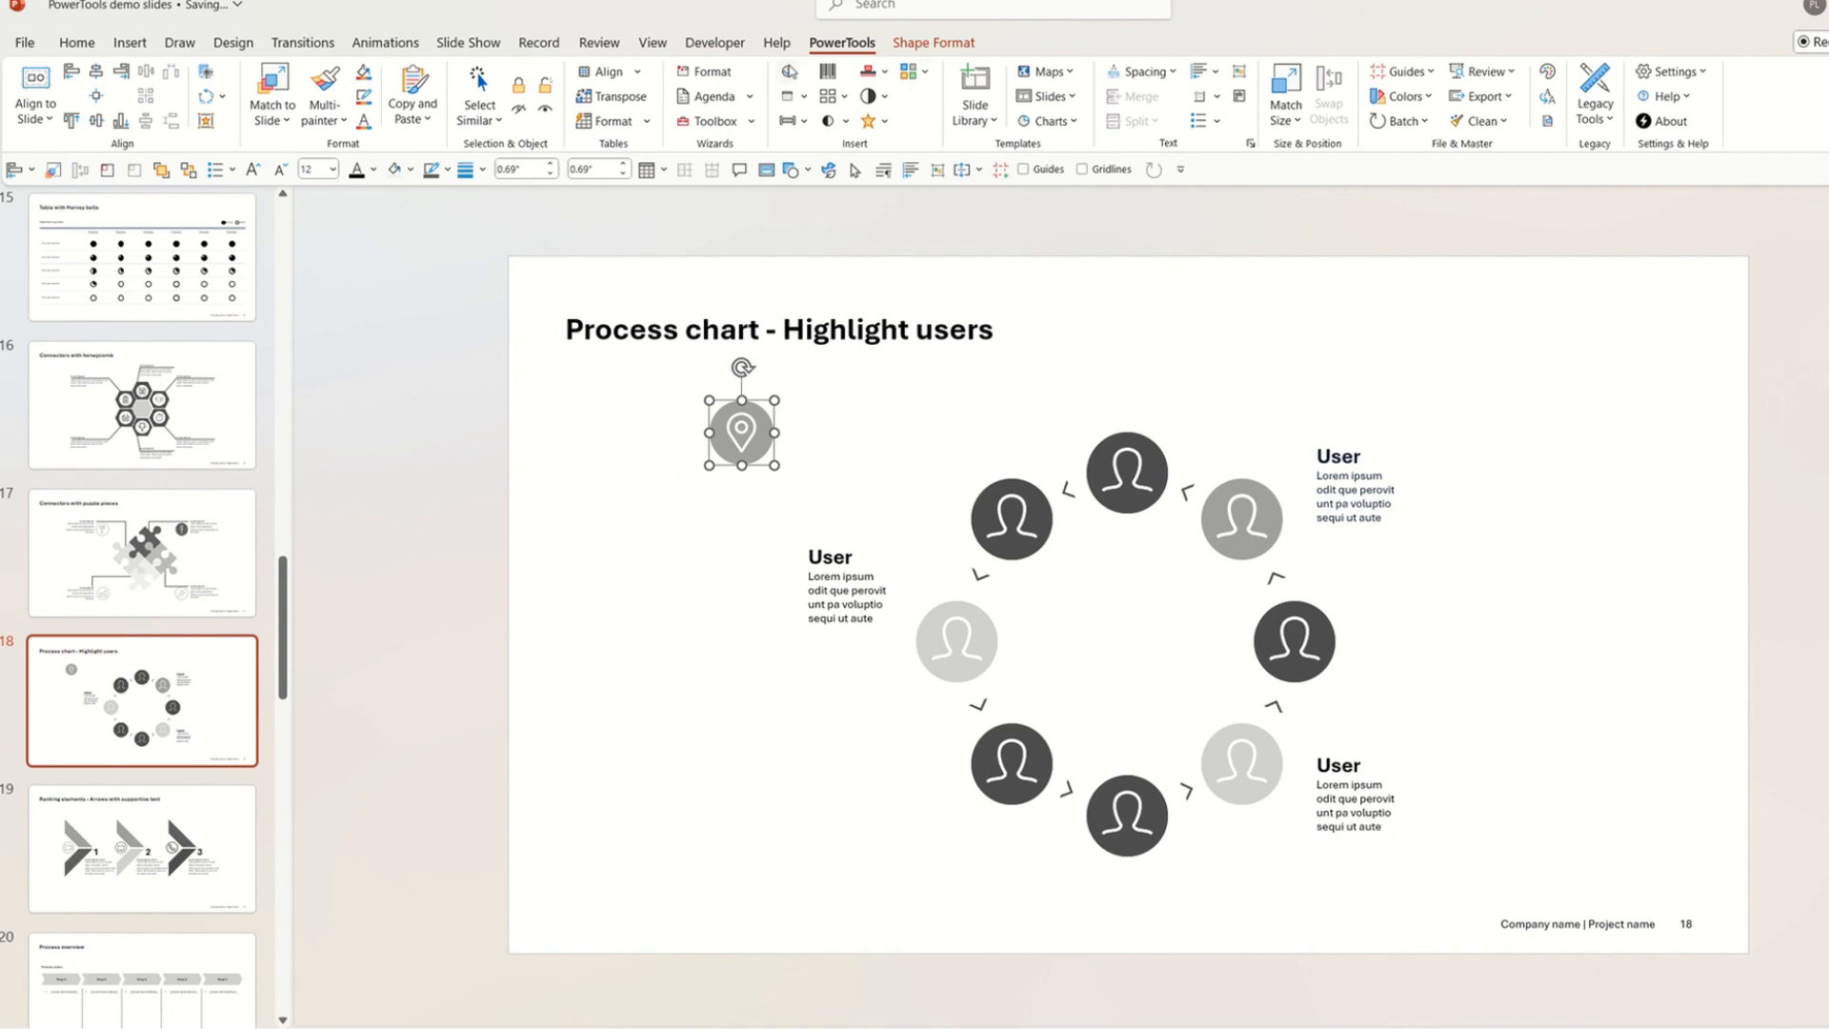
pyautogui.click(786, 73)
pyautogui.click(1000, 727)
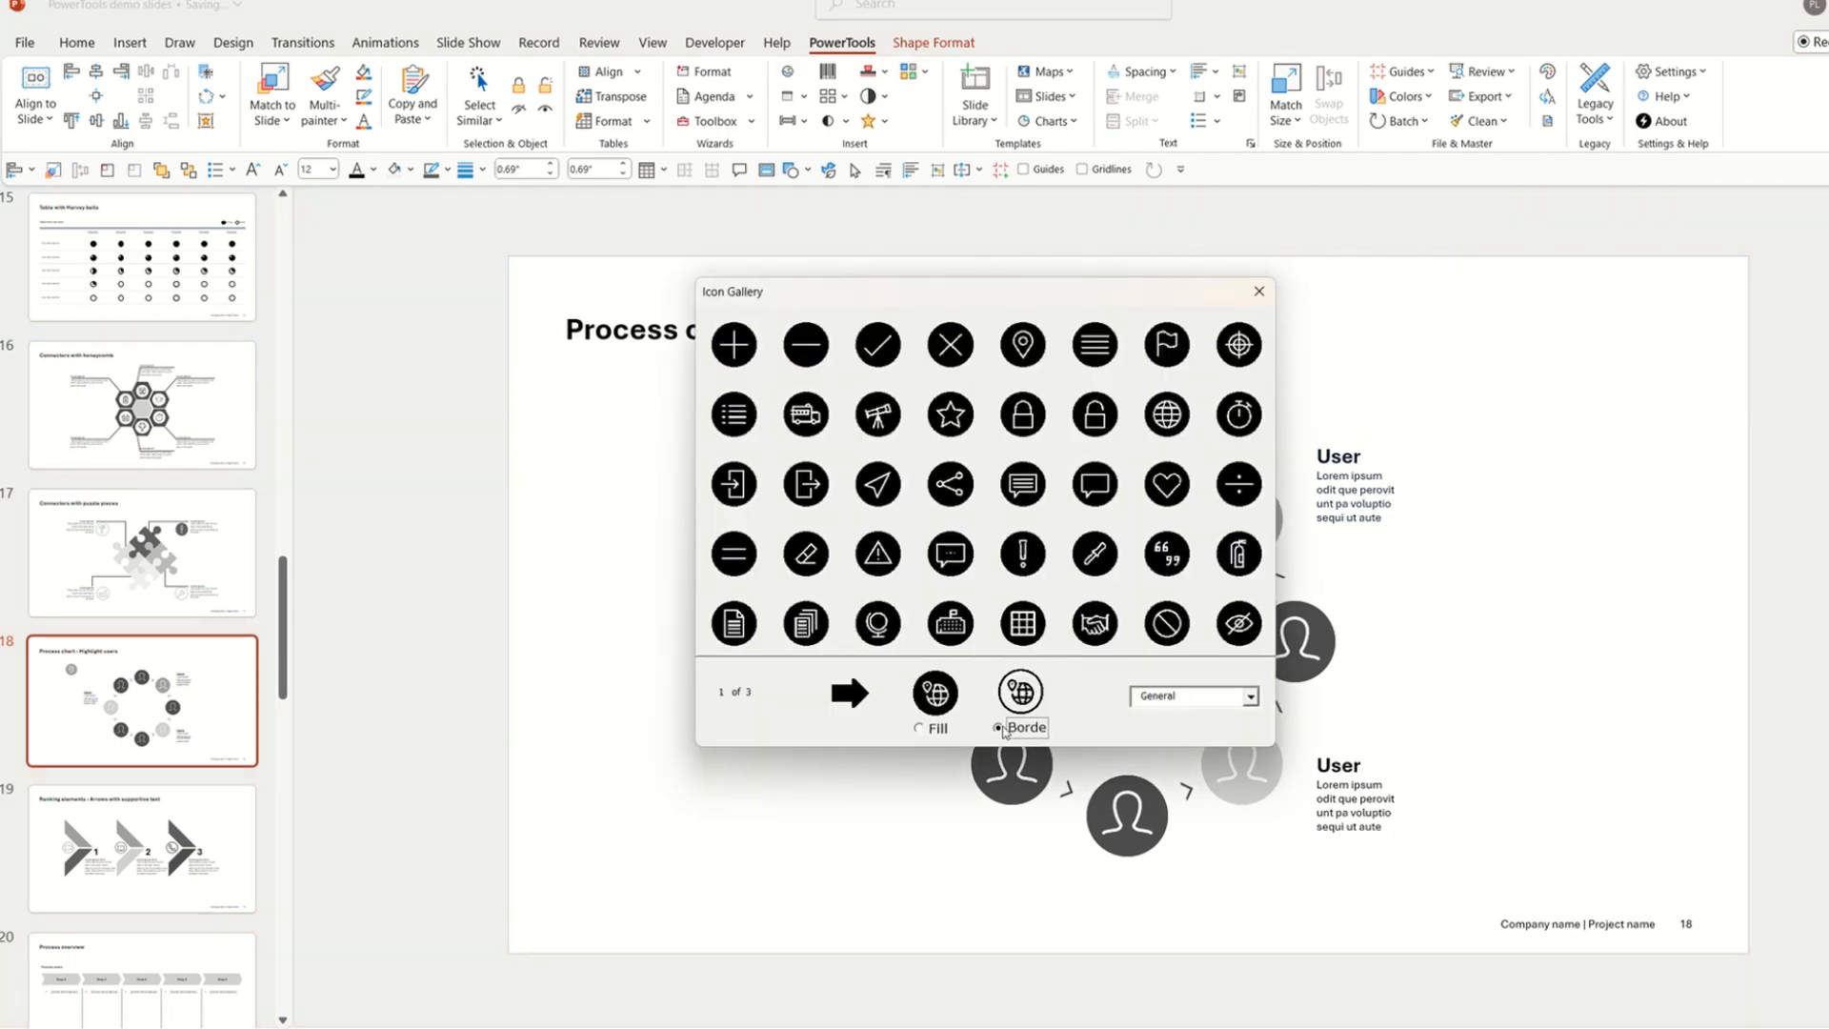
pyautogui.click(1025, 351)
pyautogui.moveTo(779, 462)
pyautogui.mouseDown()
pyautogui.moveTo(833, 462)
pyautogui.moveTo(777, 463)
pyautogui.mouseUp()
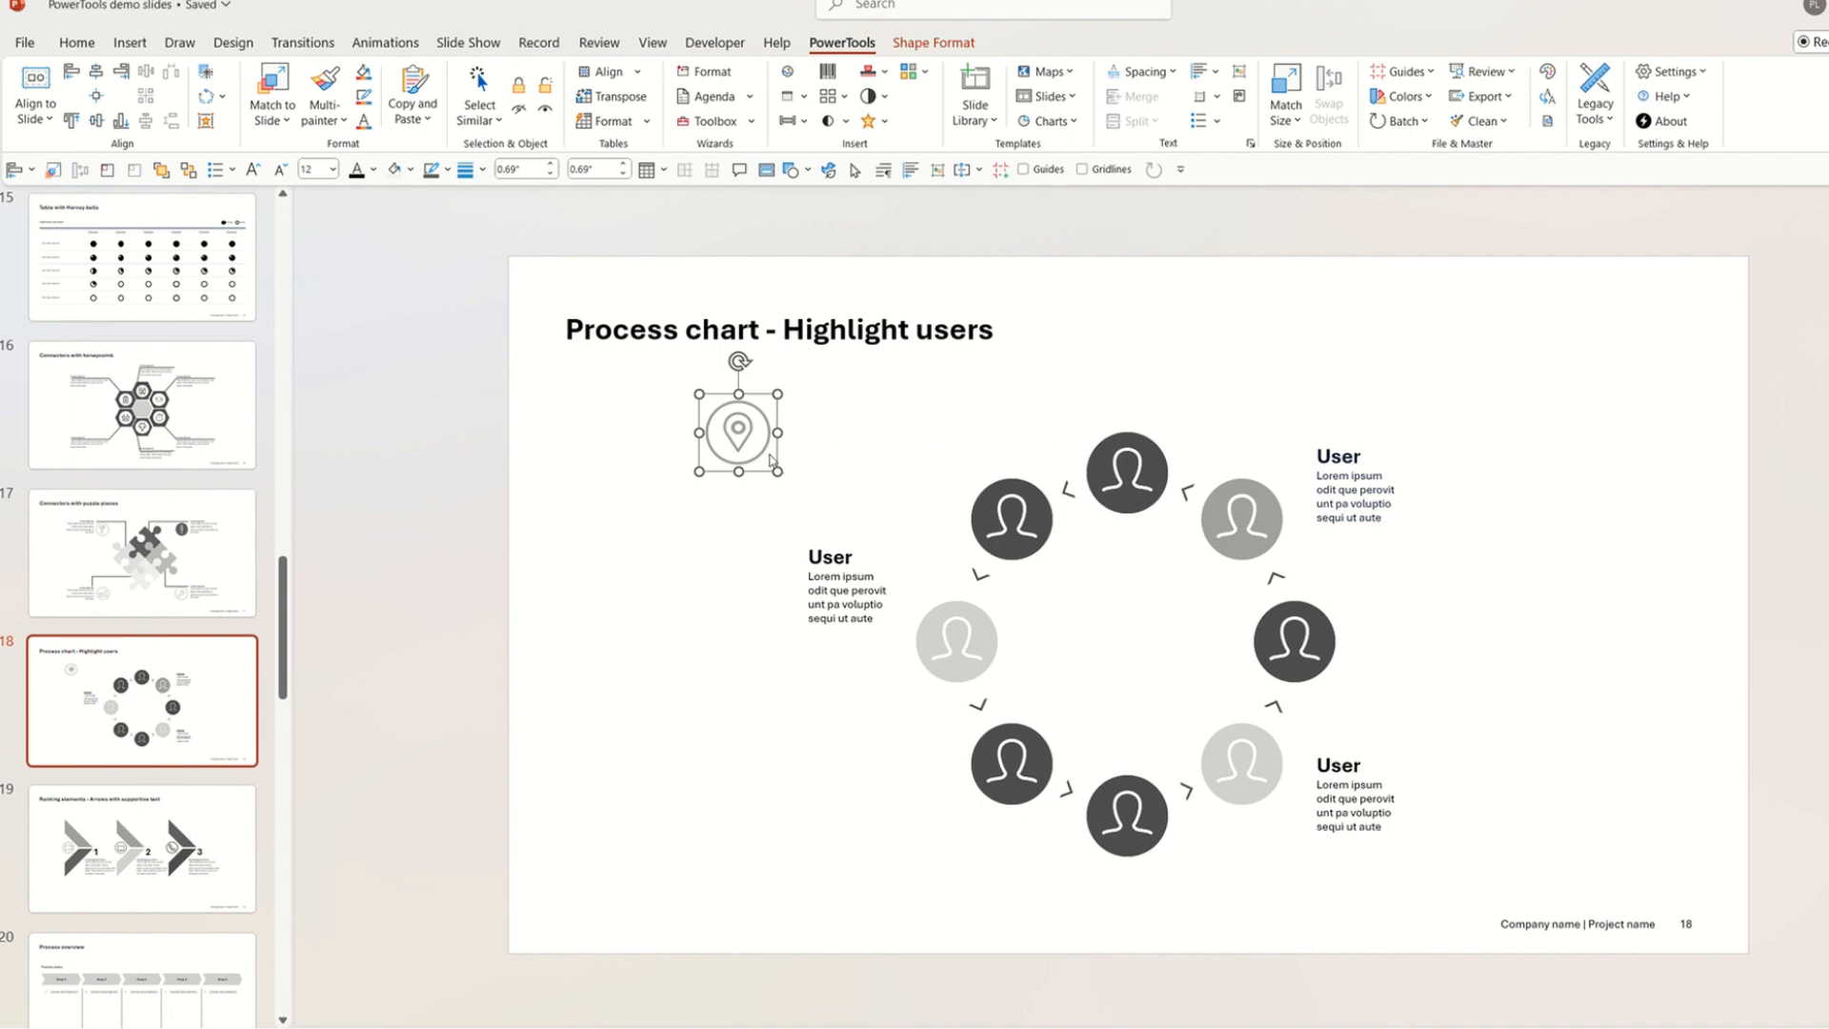
pyautogui.click(810, 451)
pyautogui.click(779, 452)
pyautogui.press('Delete')
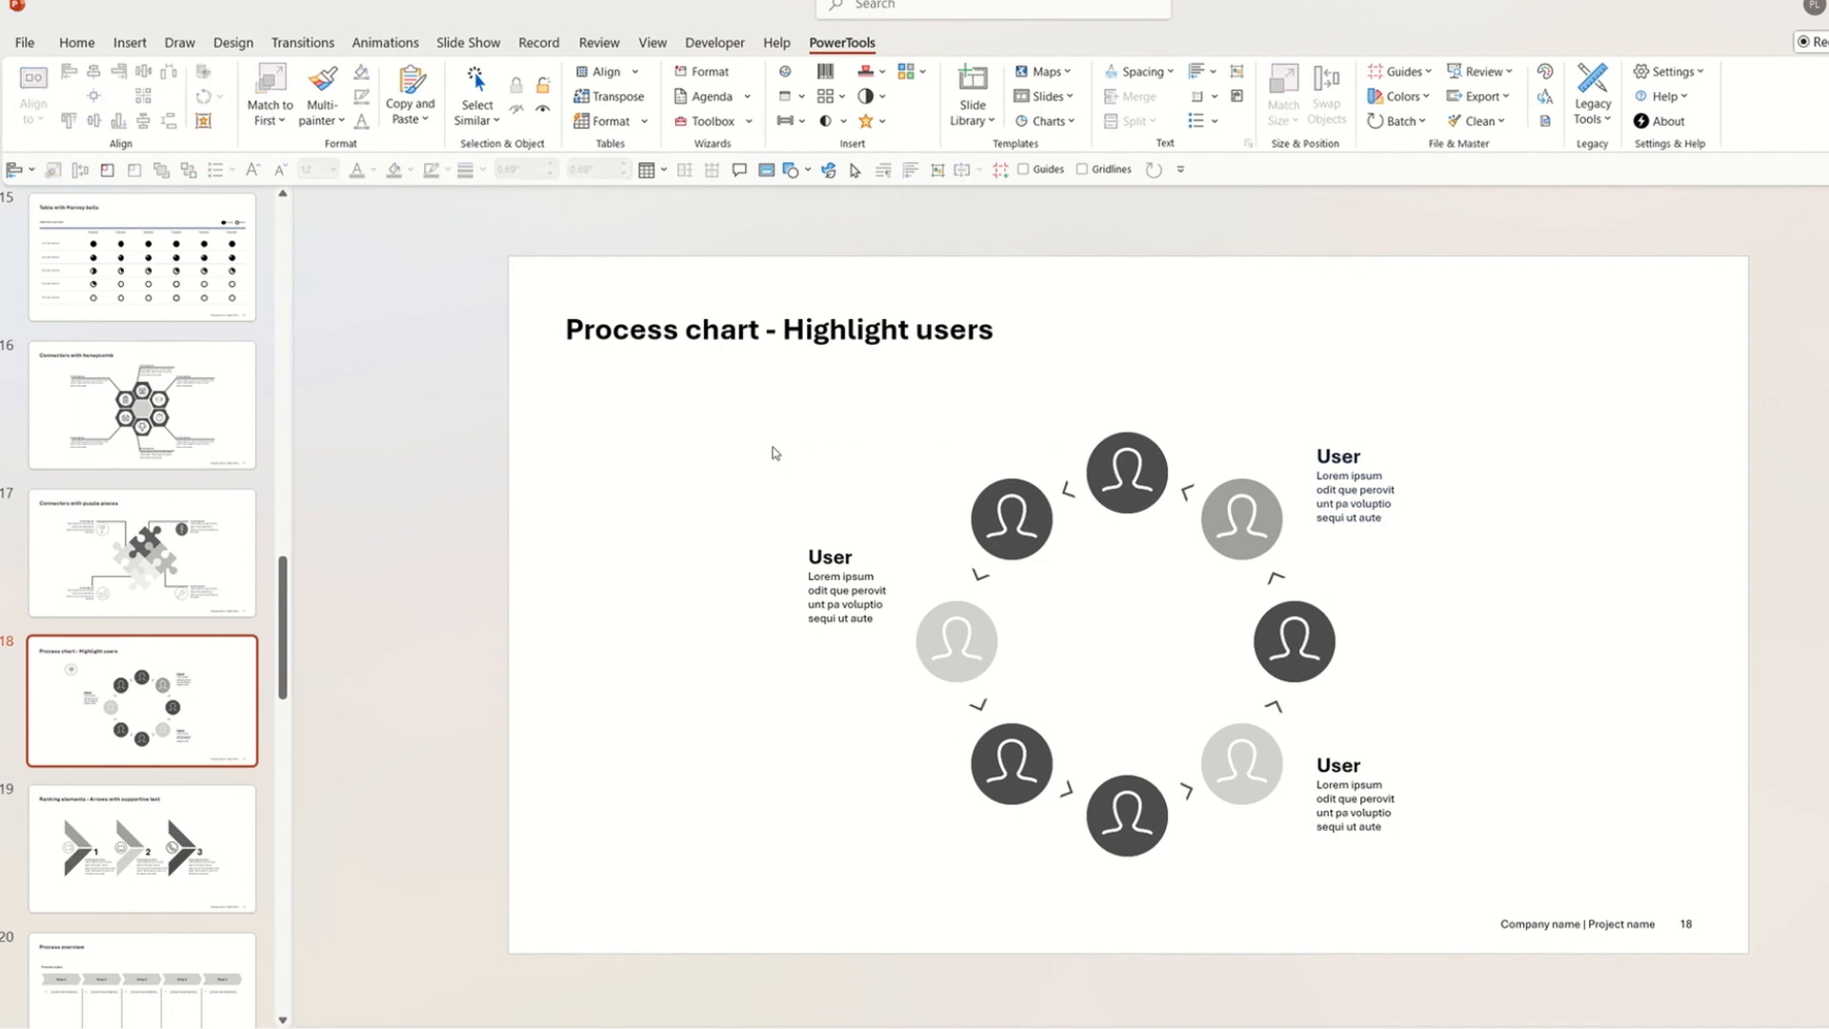